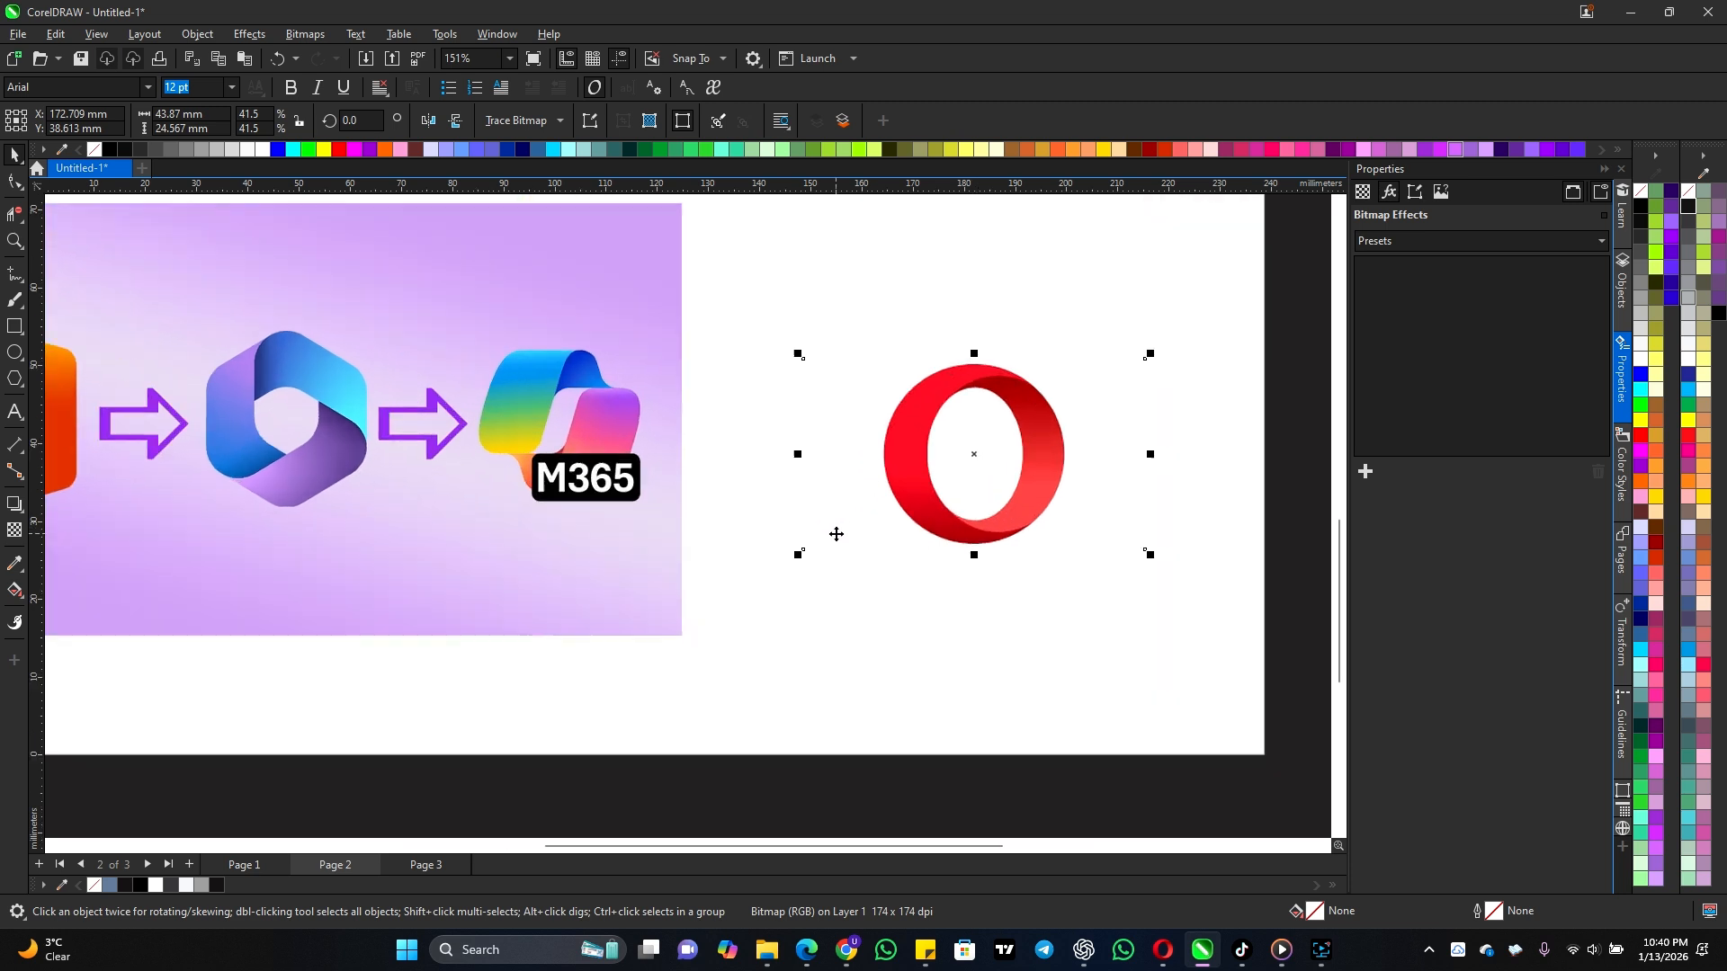
pyautogui.scroll(1, 638, 297)
pyautogui.scroll(2, 638, 297)
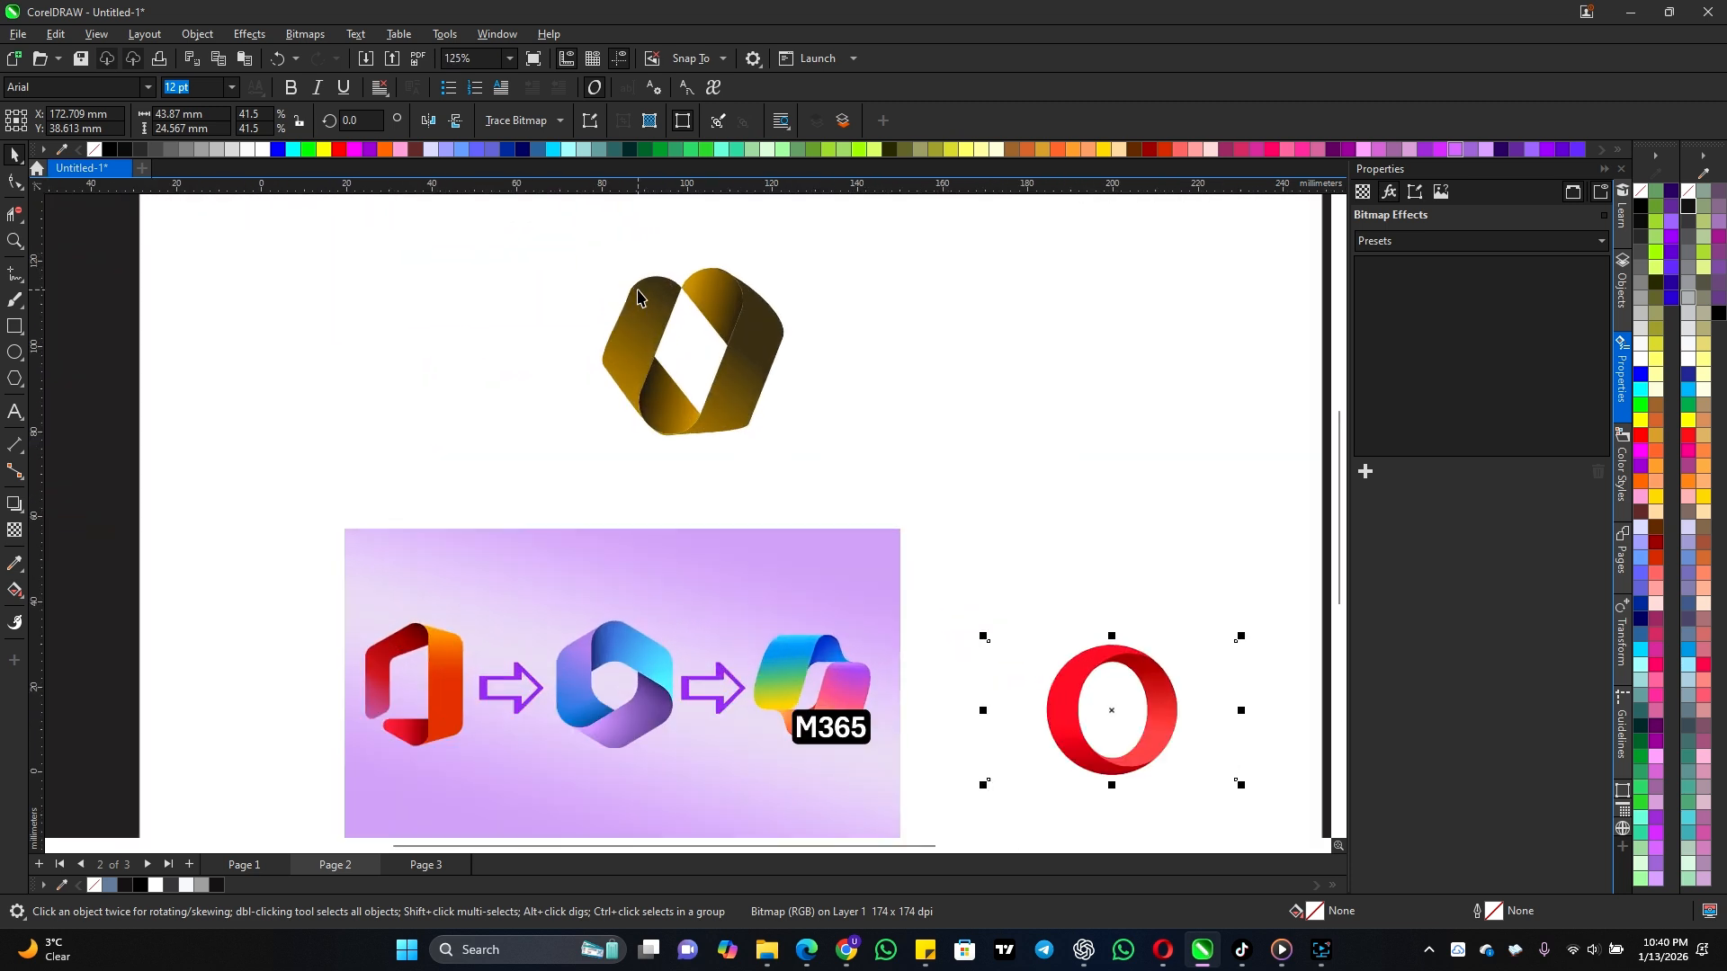
pyautogui.scroll(-1, 849, 740)
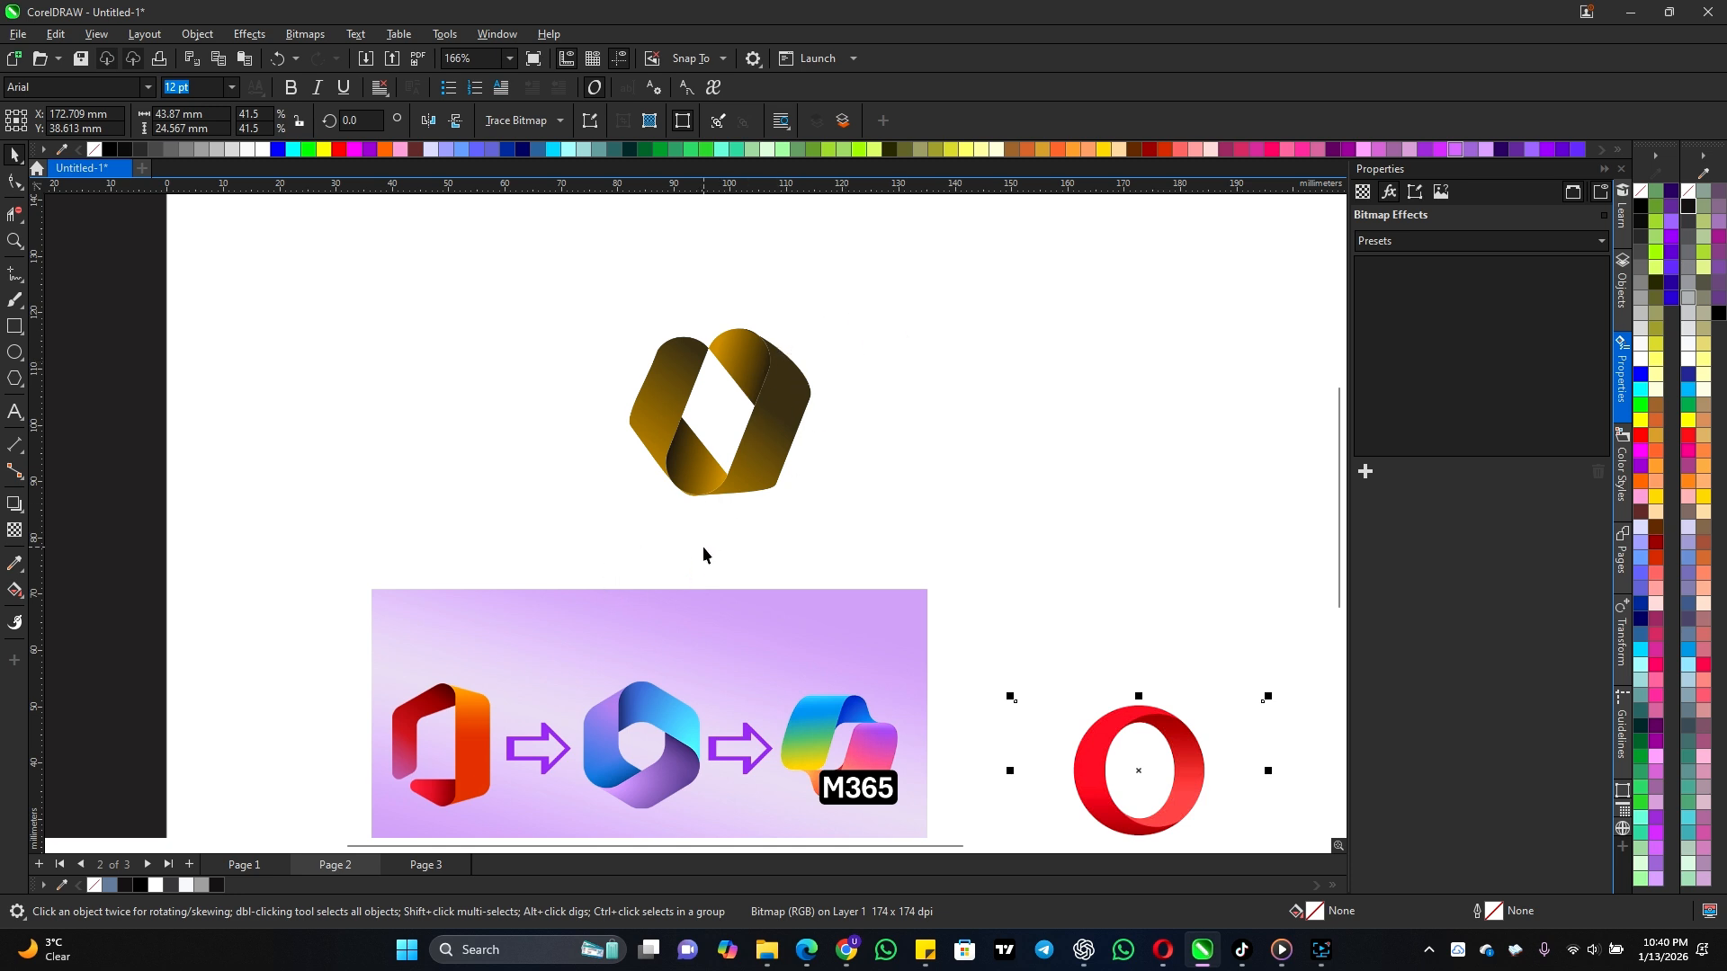
pyautogui.scroll(-2, 711, 538)
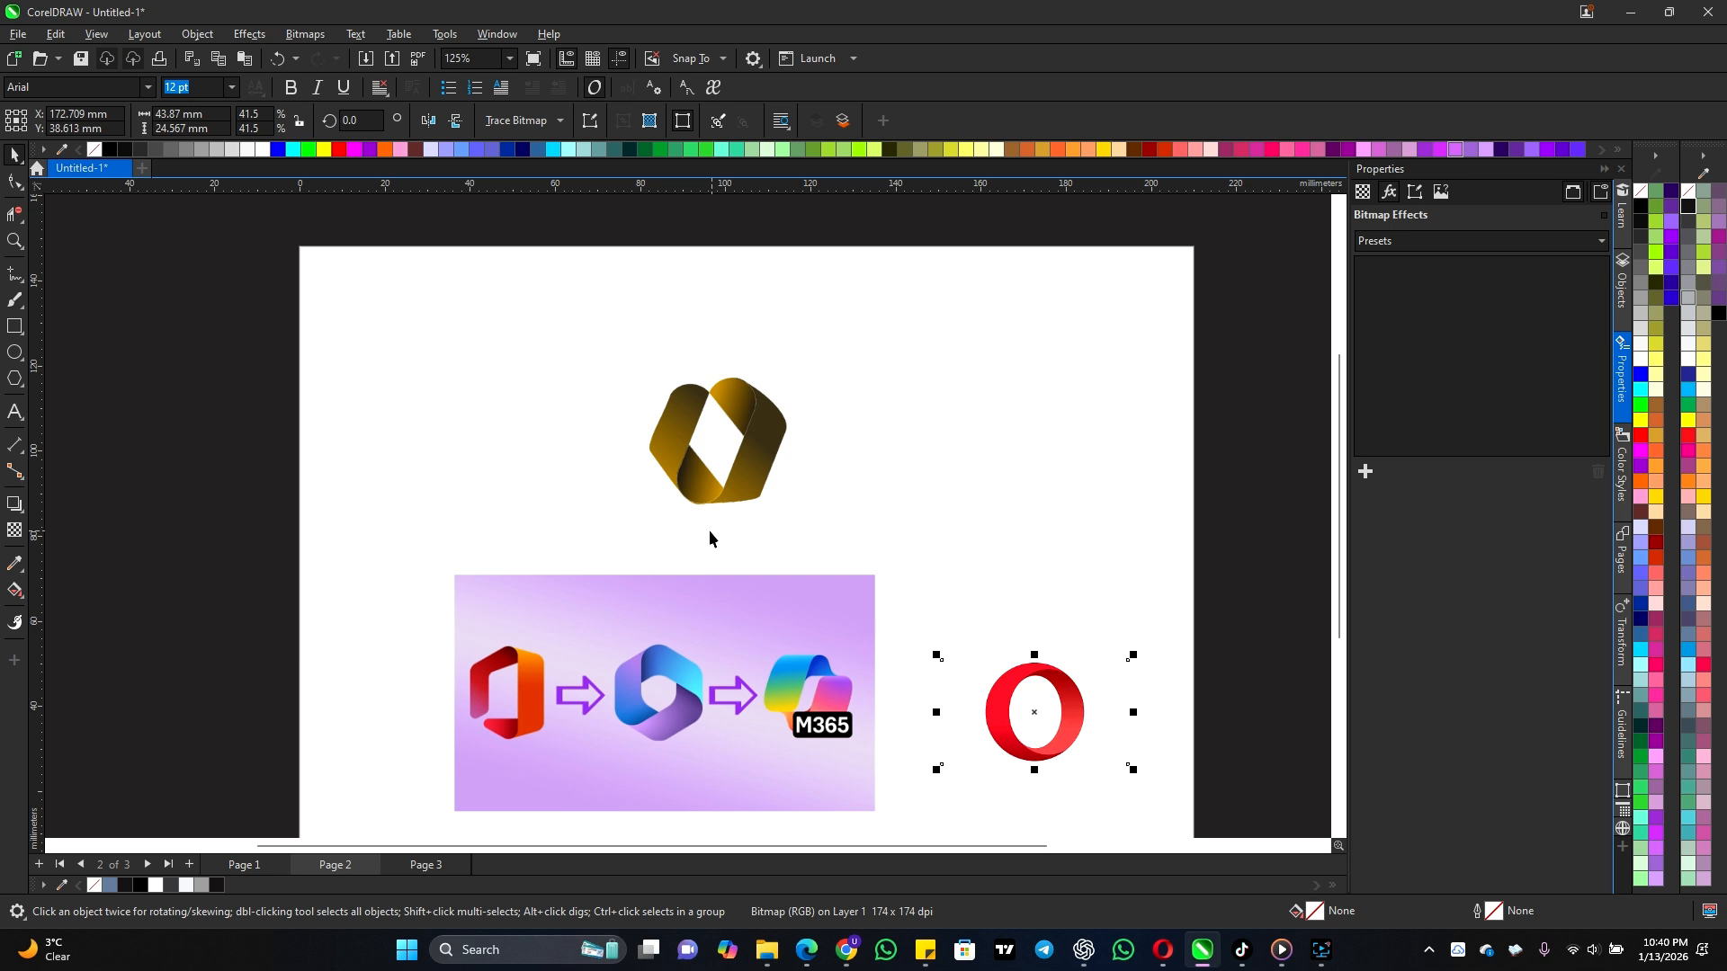
# Step: Delete the orange pinwheel logo from Page 3 so the page is empty
pyautogui.click(402, 866)
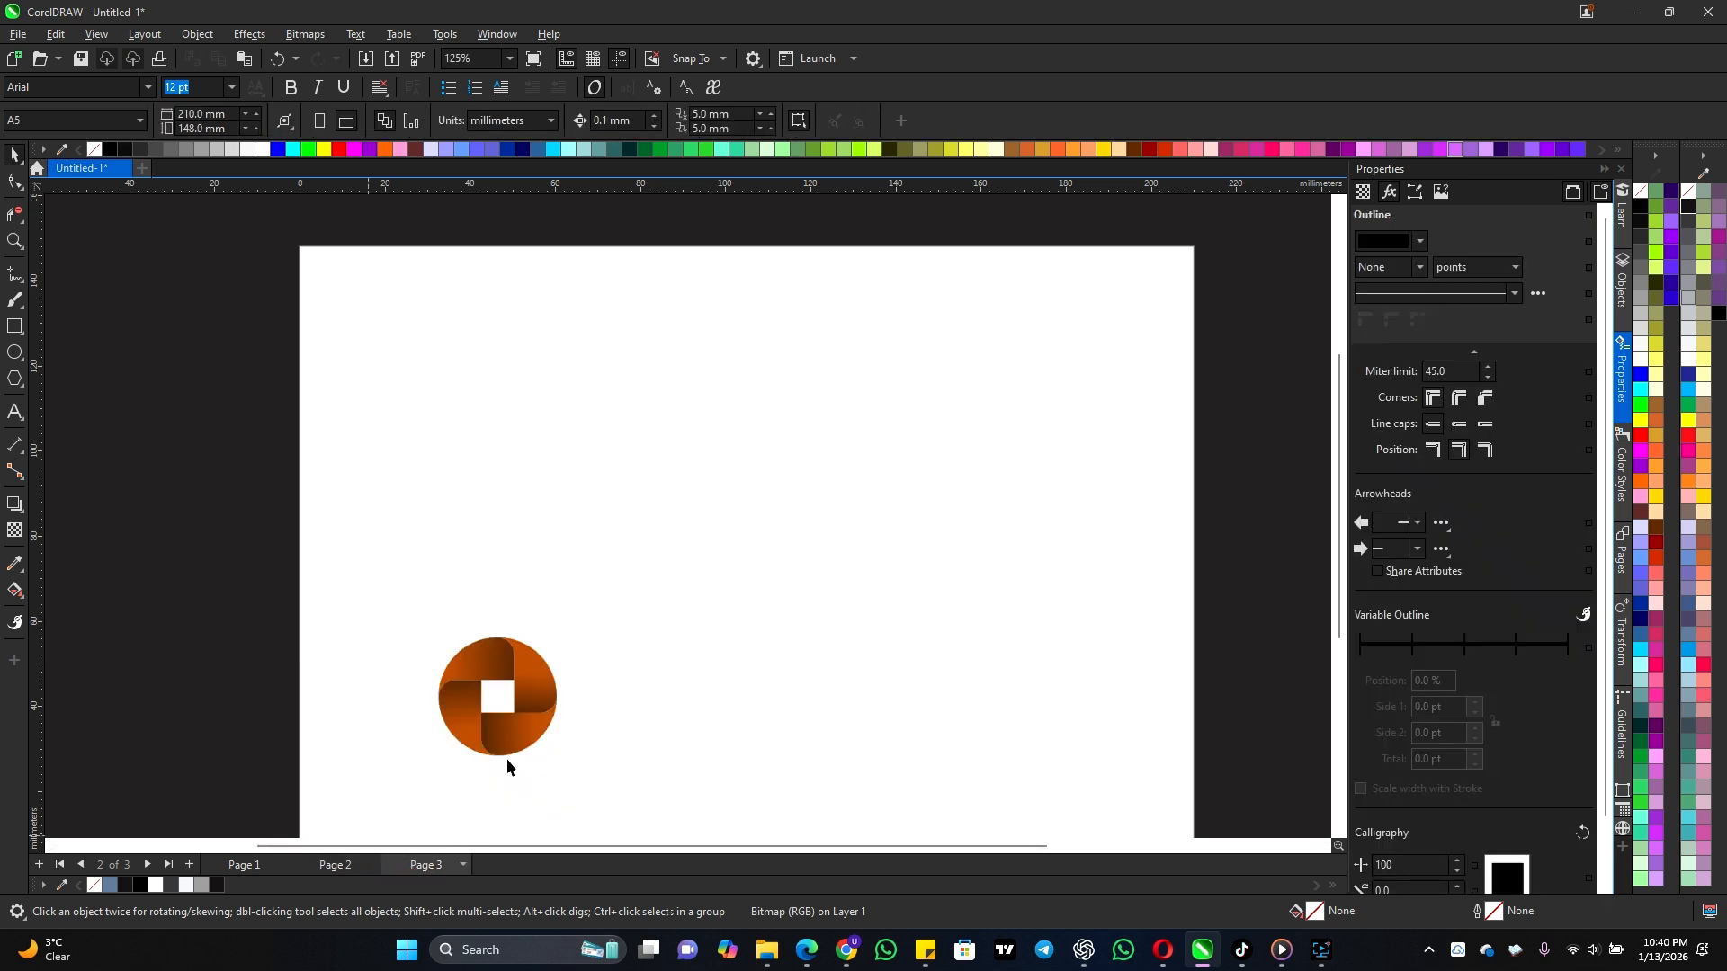
pyautogui.scroll(-2, 449, 549)
pyautogui.moveTo(369, 553); pyautogui.dragTo(694, 789)
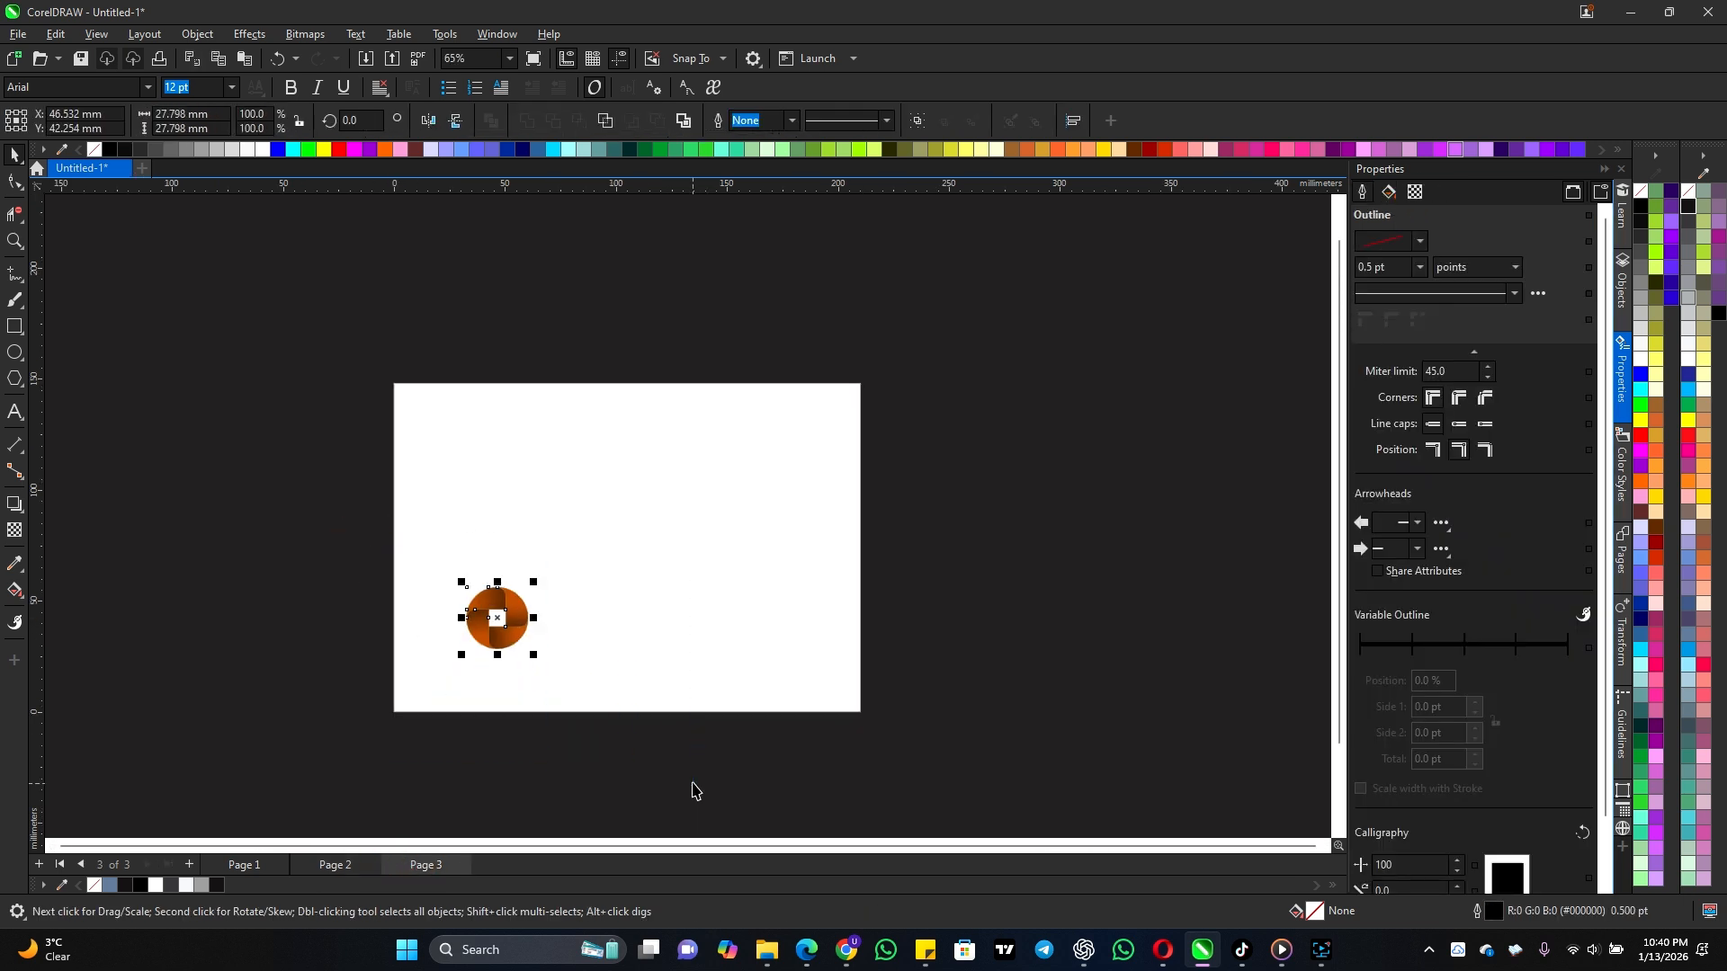
pyautogui.press('Delete')
pyautogui.scroll(2, 653, 554)
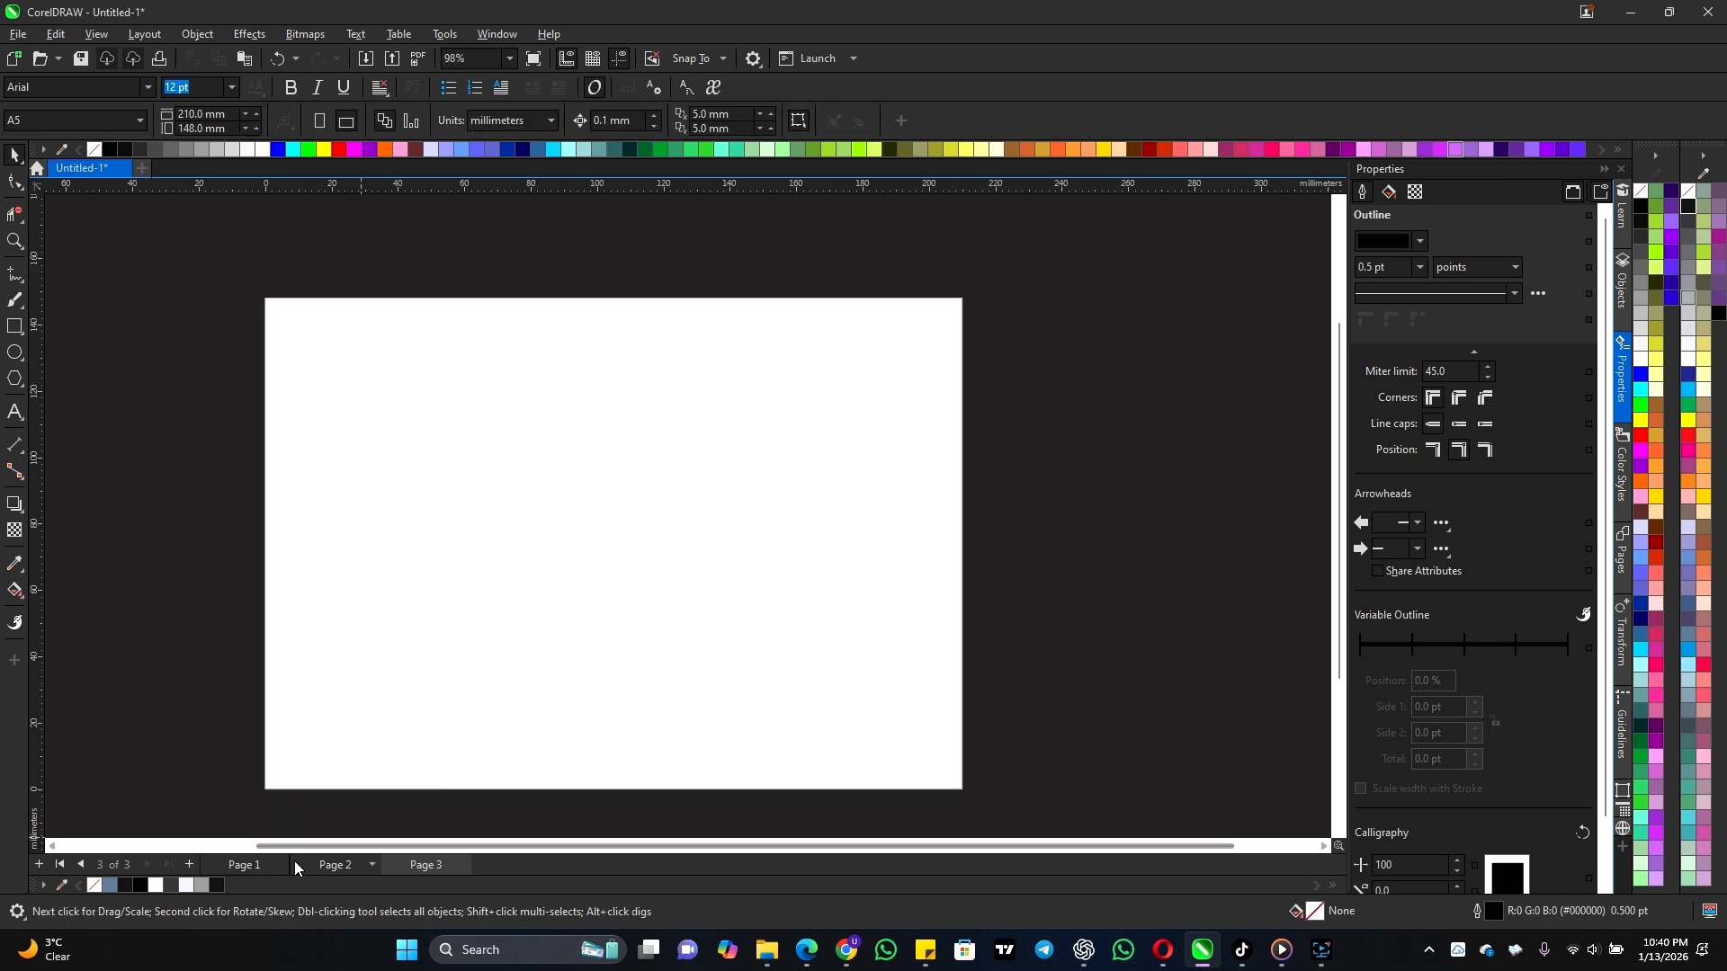
# Step: Draw a circle about 43.8 mm in diameter on Page 3 and center it on the page
pyautogui.click(255, 867)
pyautogui.scroll(2, 491, 558)
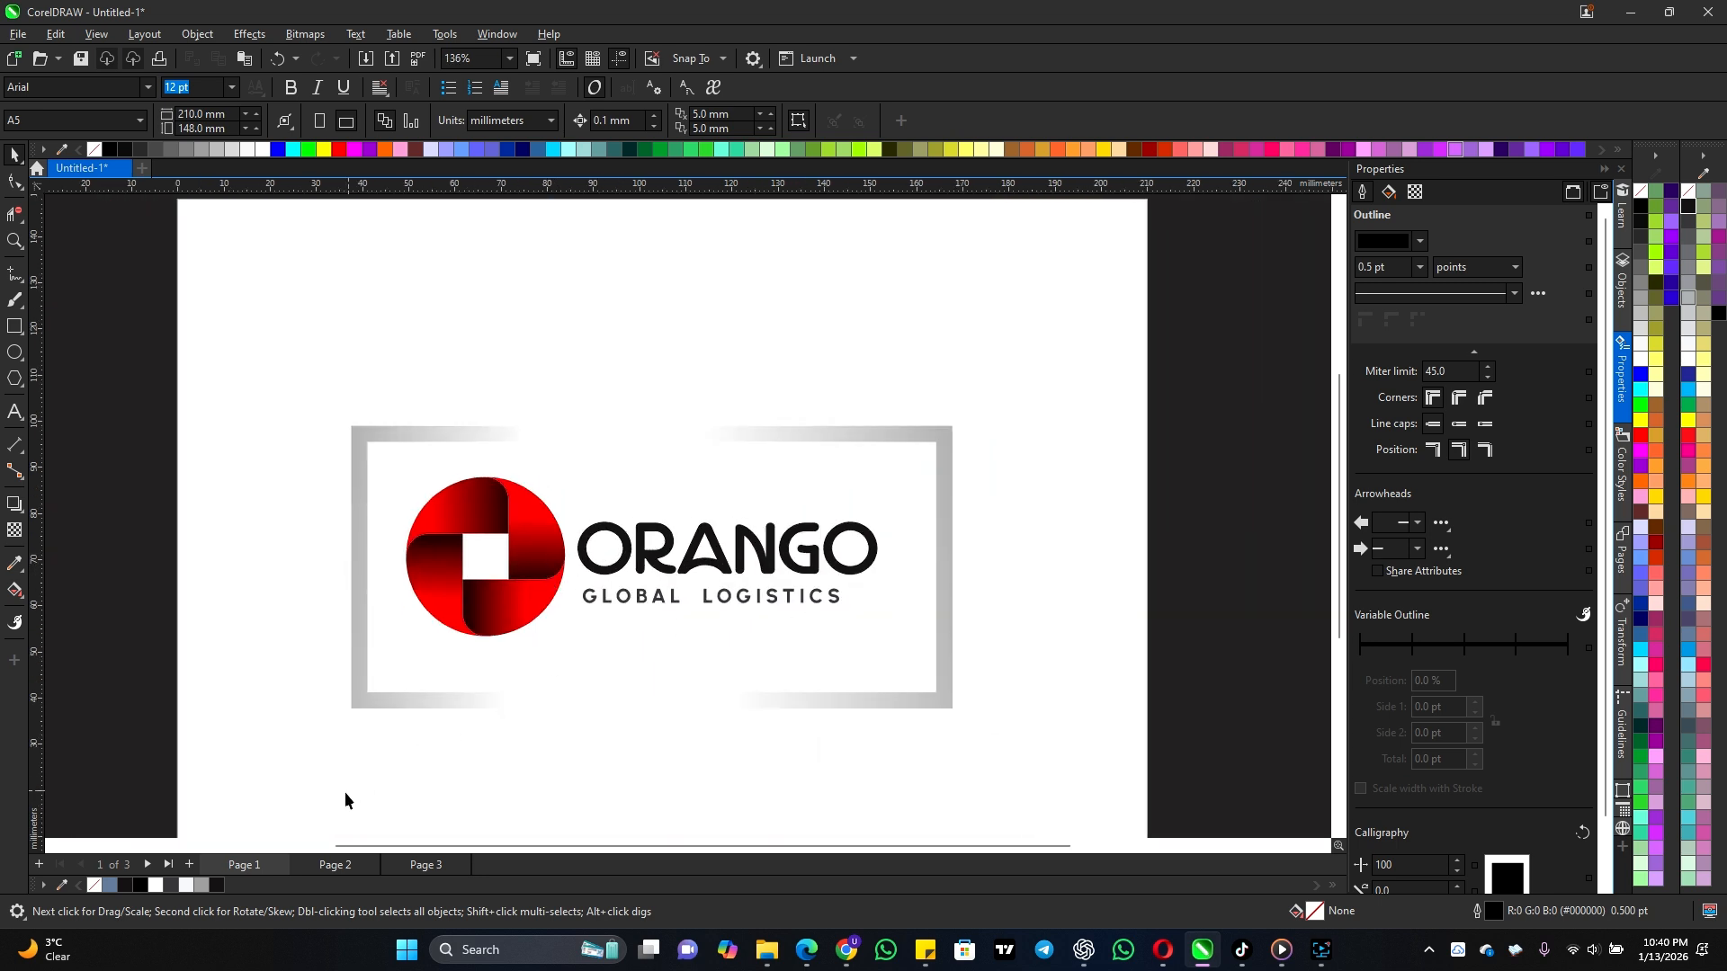
pyautogui.click(425, 867)
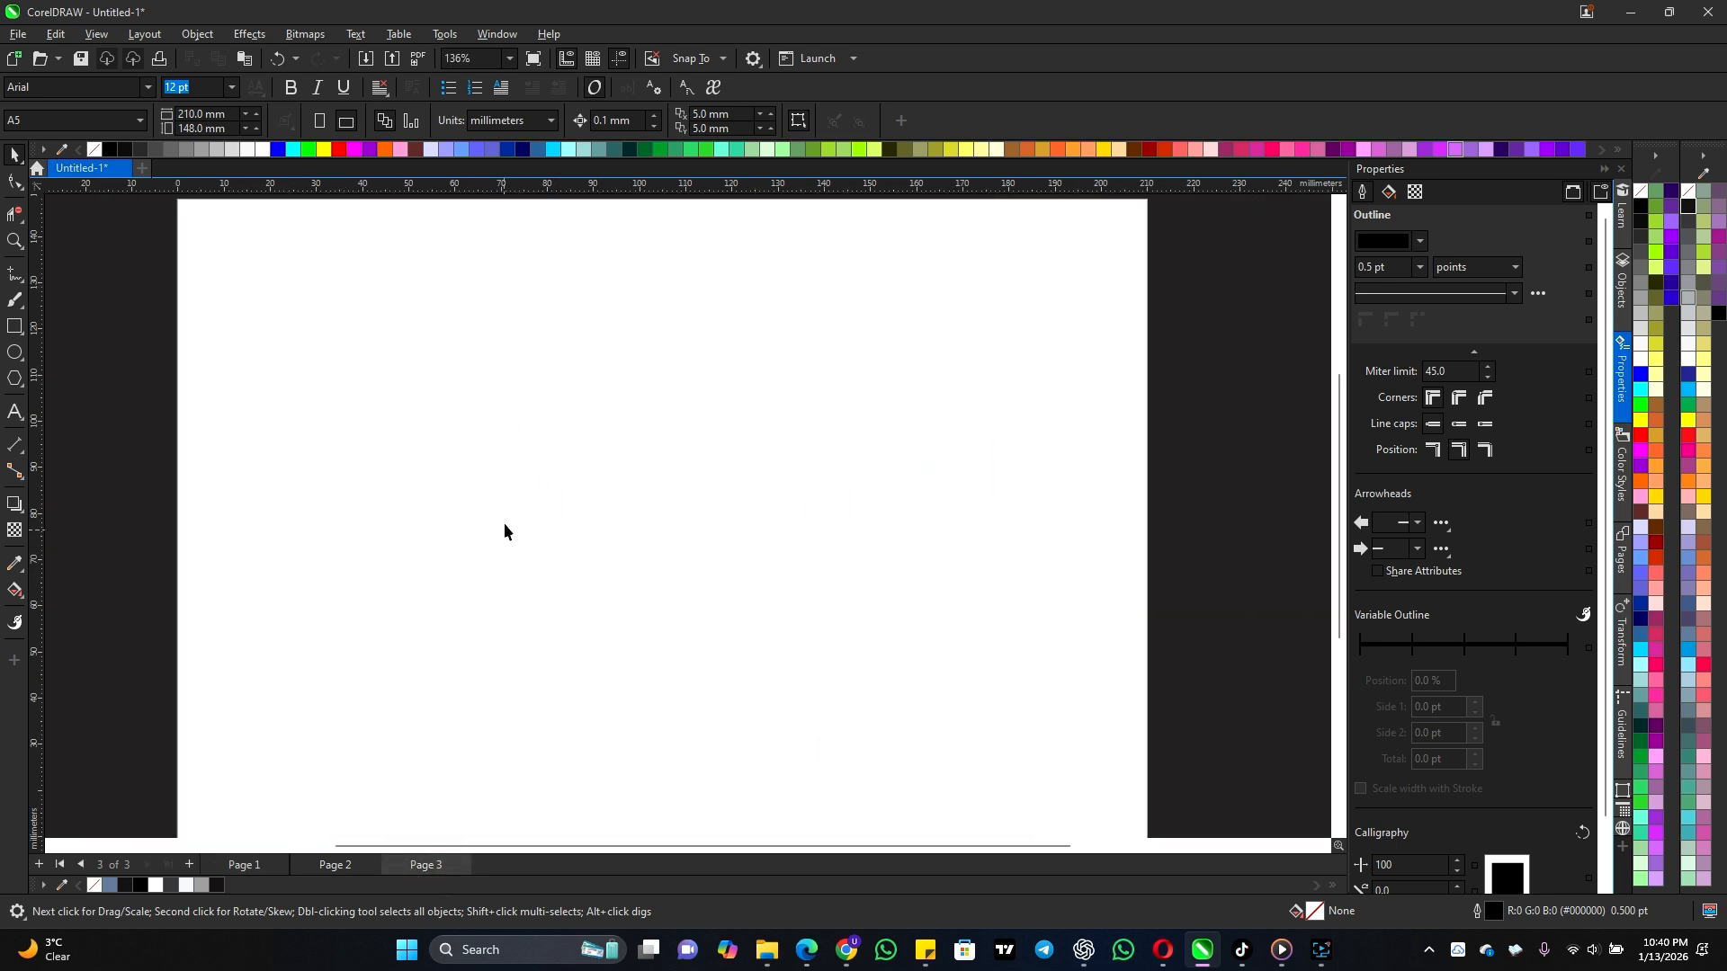
pyautogui.click(14, 353)
pyautogui.moveTo(601, 420); pyautogui.dragTo(805, 601)
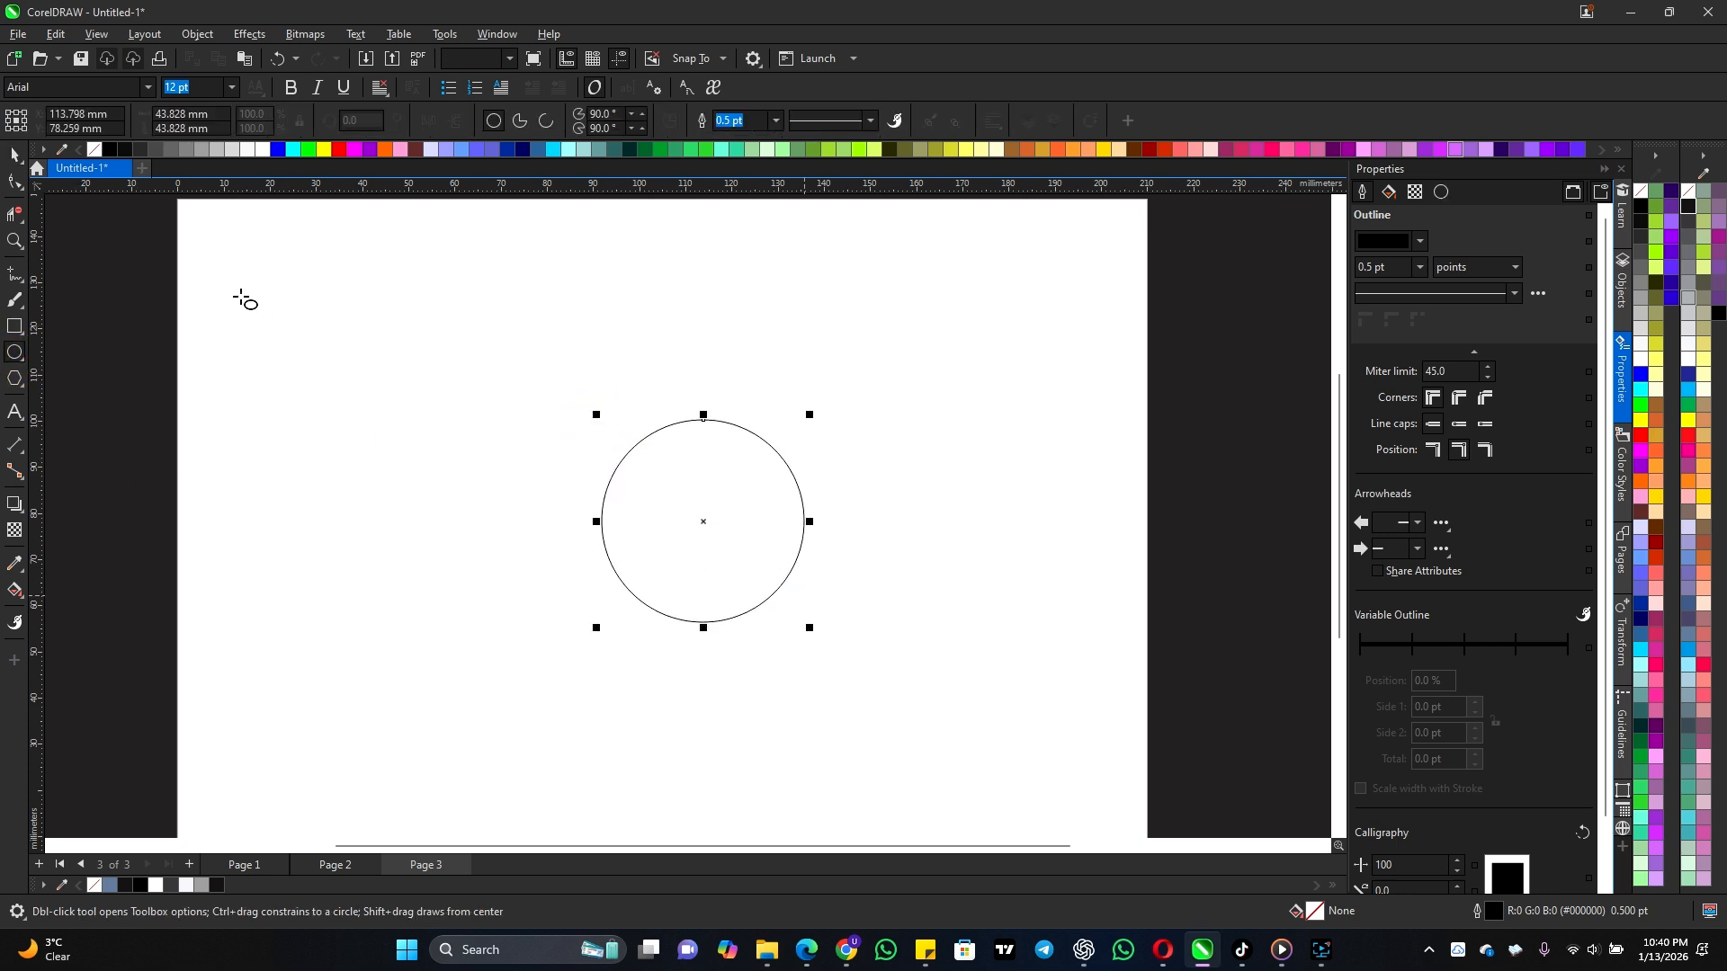
pyautogui.click(15, 156)
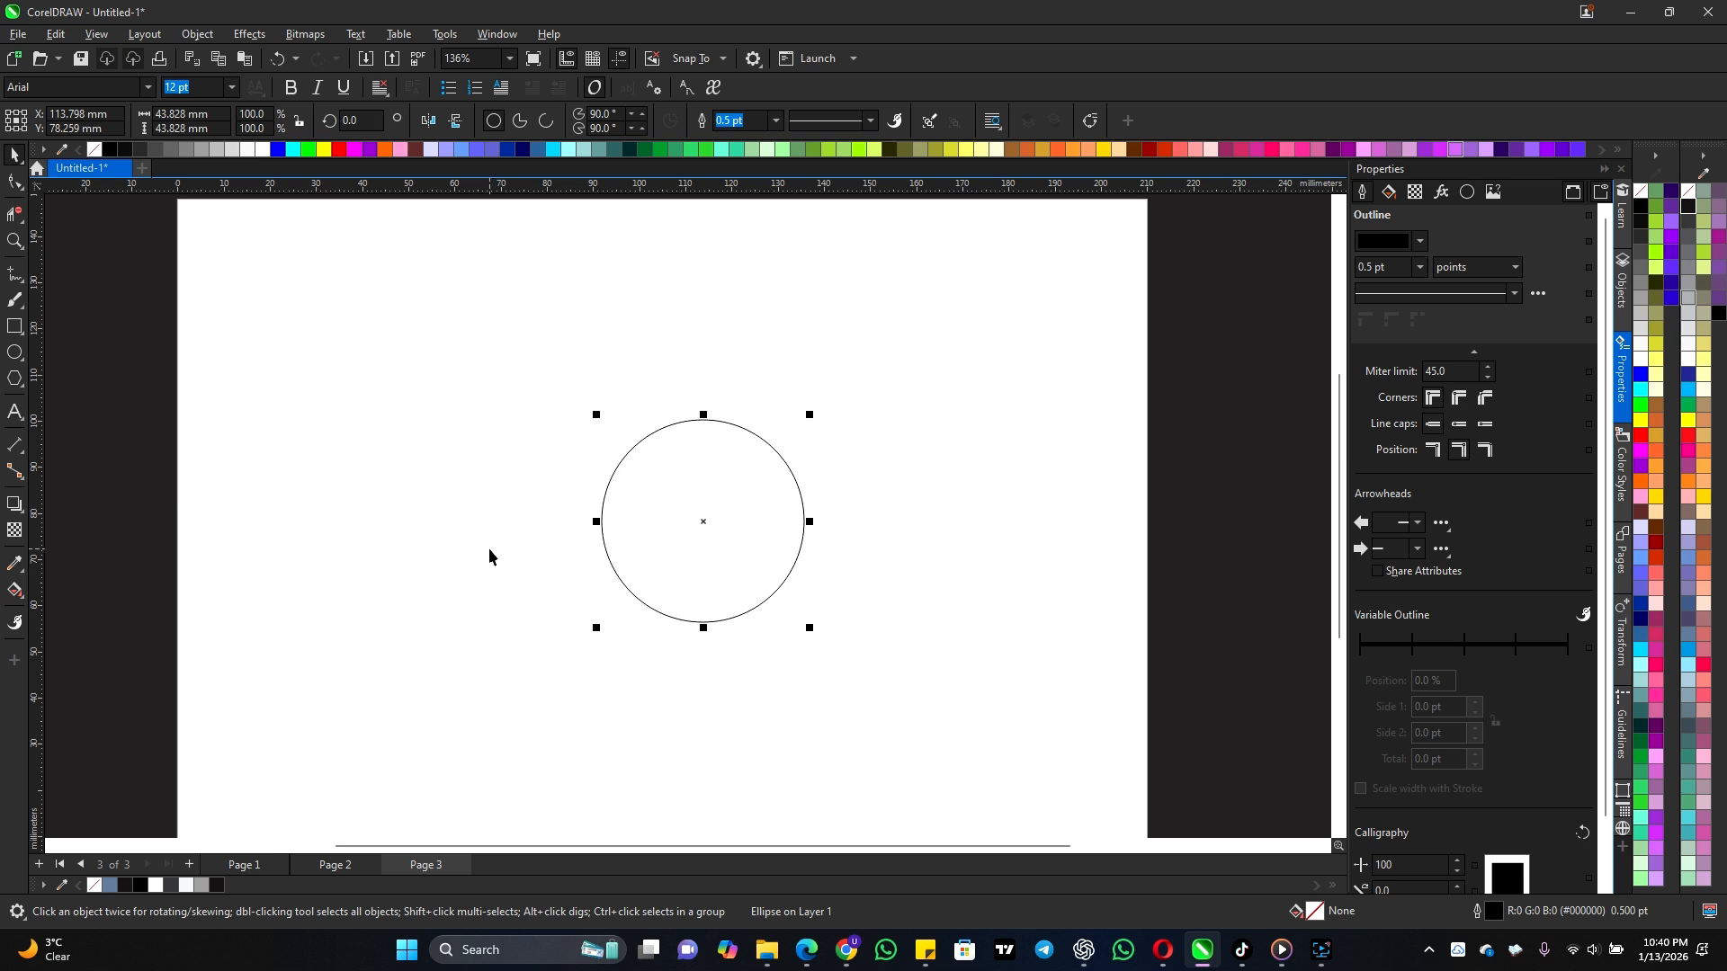
pyautogui.press('p')
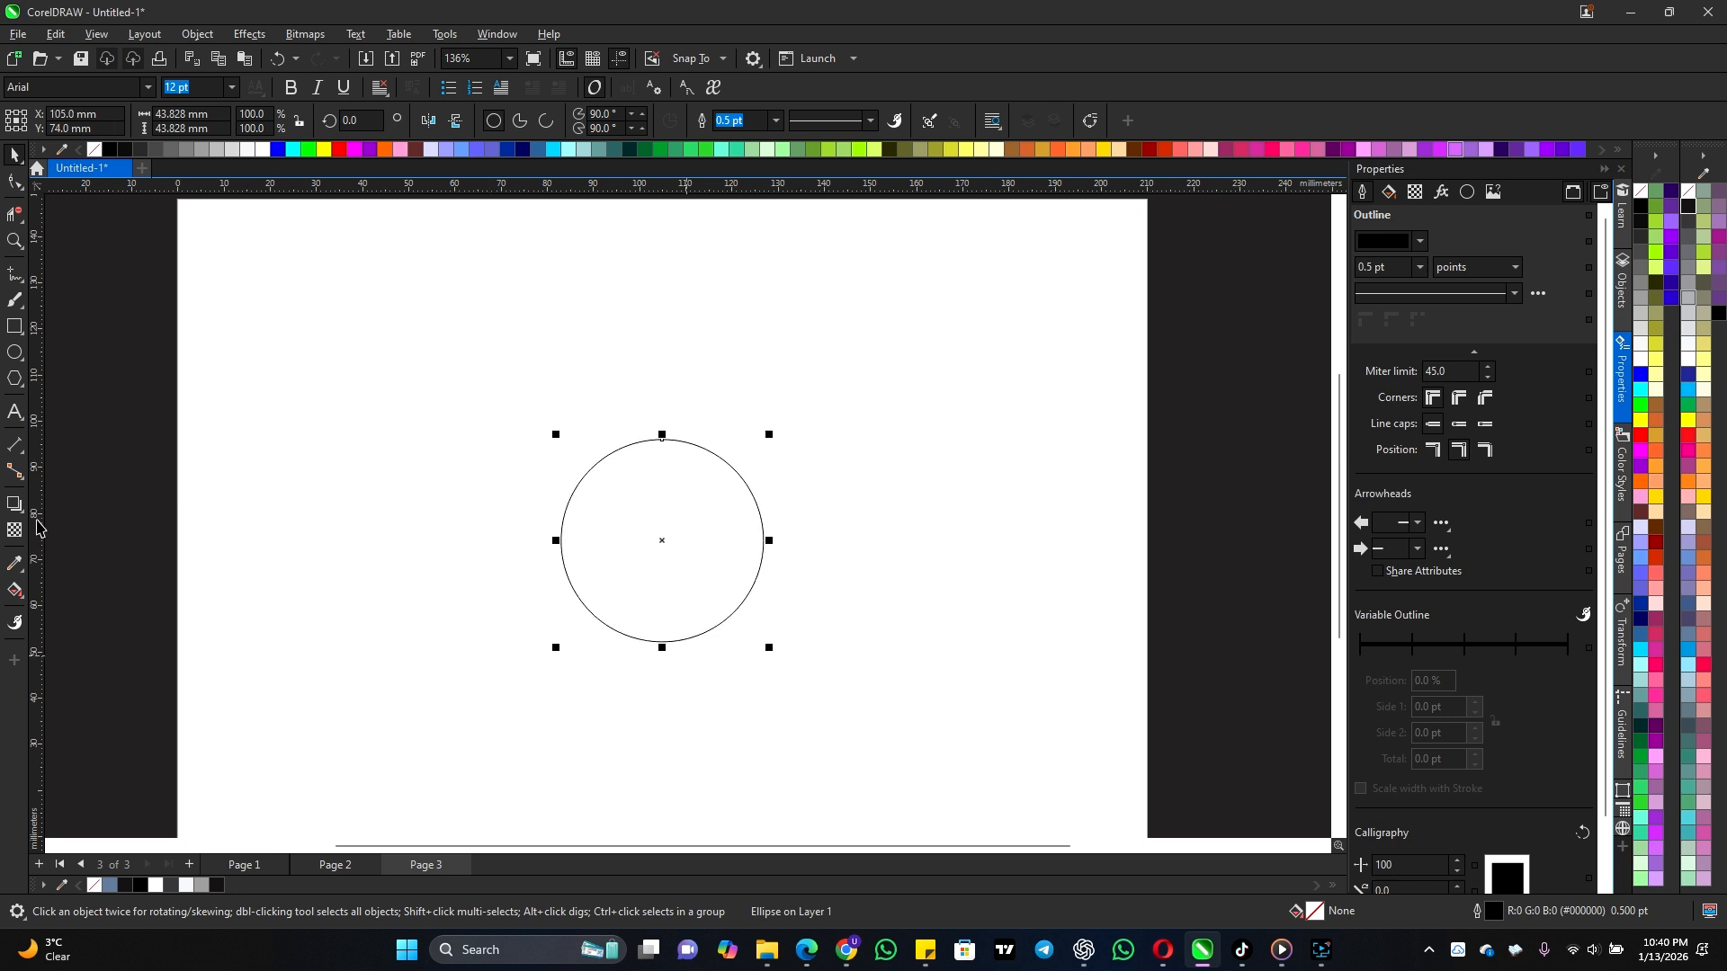
# Step: Draw a tall narrow rectangle about 12.1 by 43.3 mm inside the circle and center it on the page
pyautogui.click(14, 327)
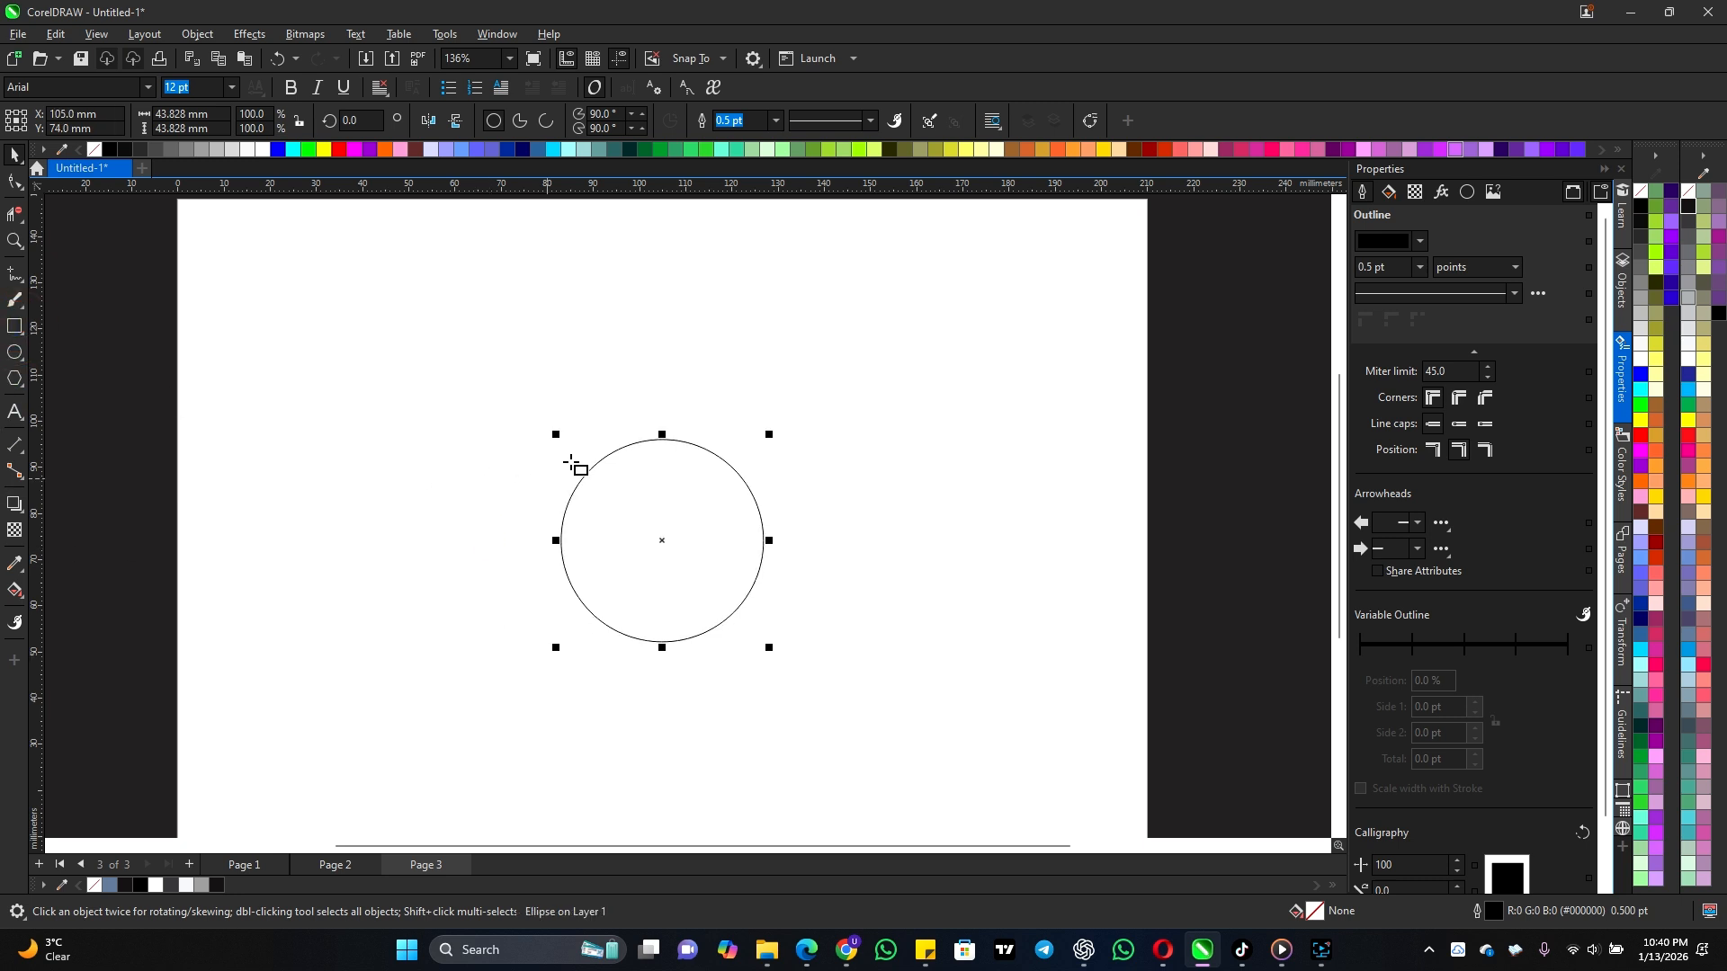
pyautogui.moveTo(629, 440); pyautogui.dragTo(685, 640)
pyautogui.click(16, 158)
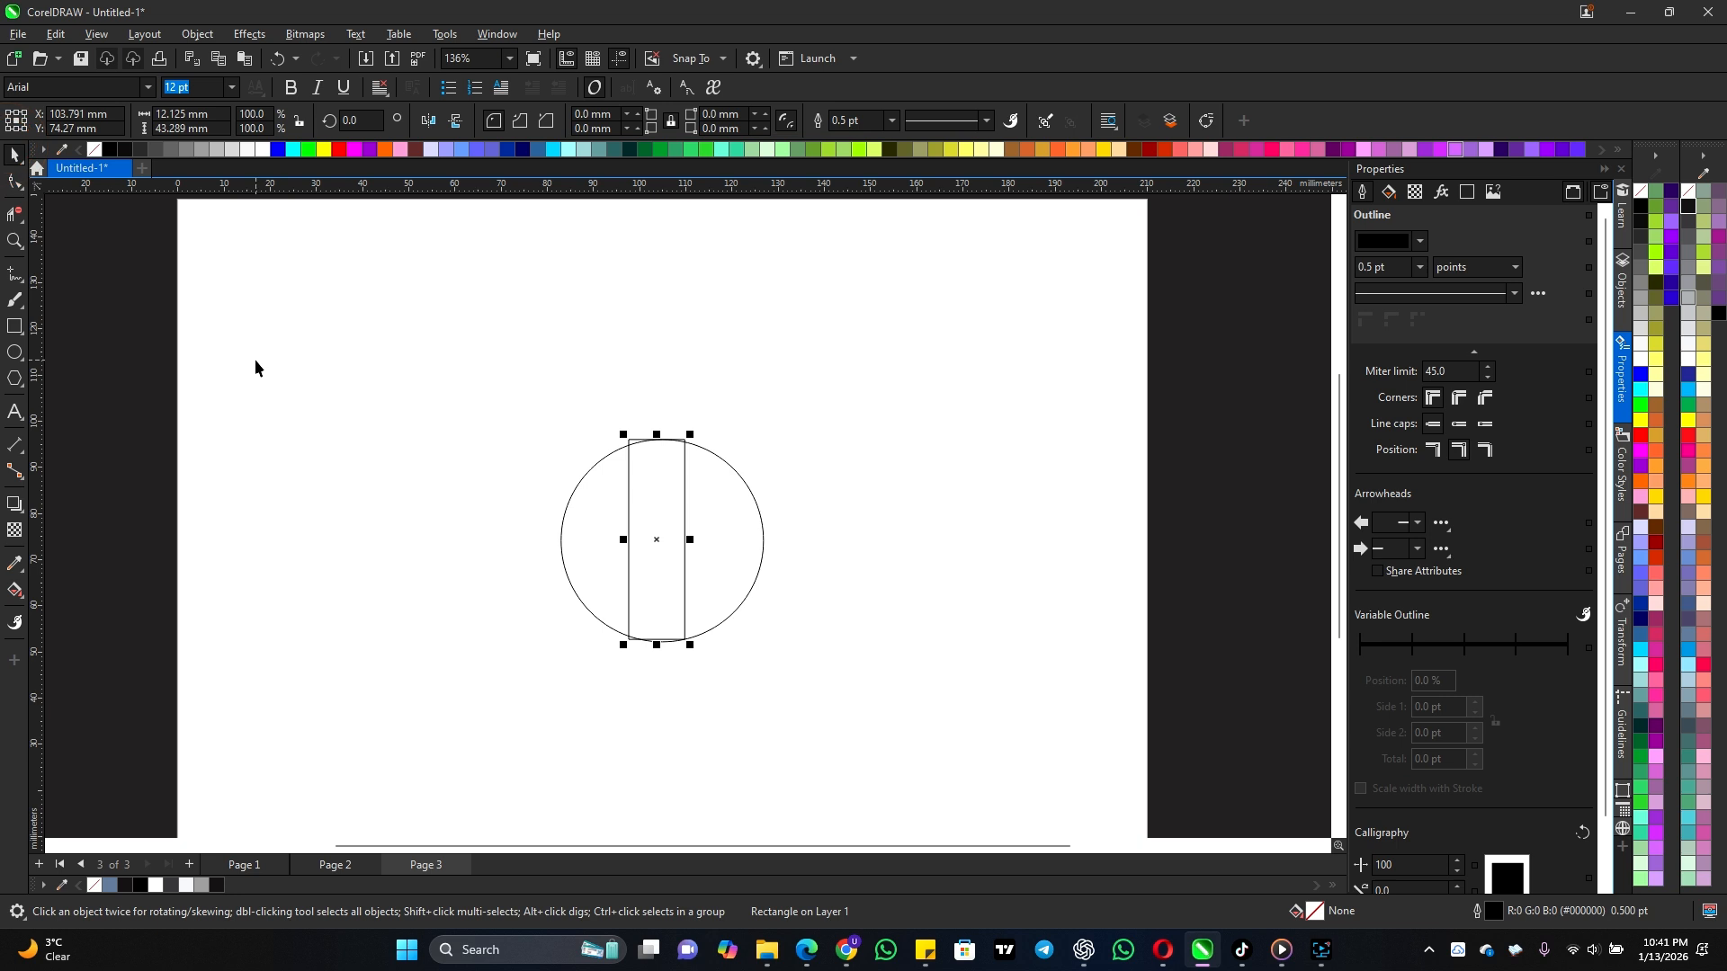
pyautogui.press('p')
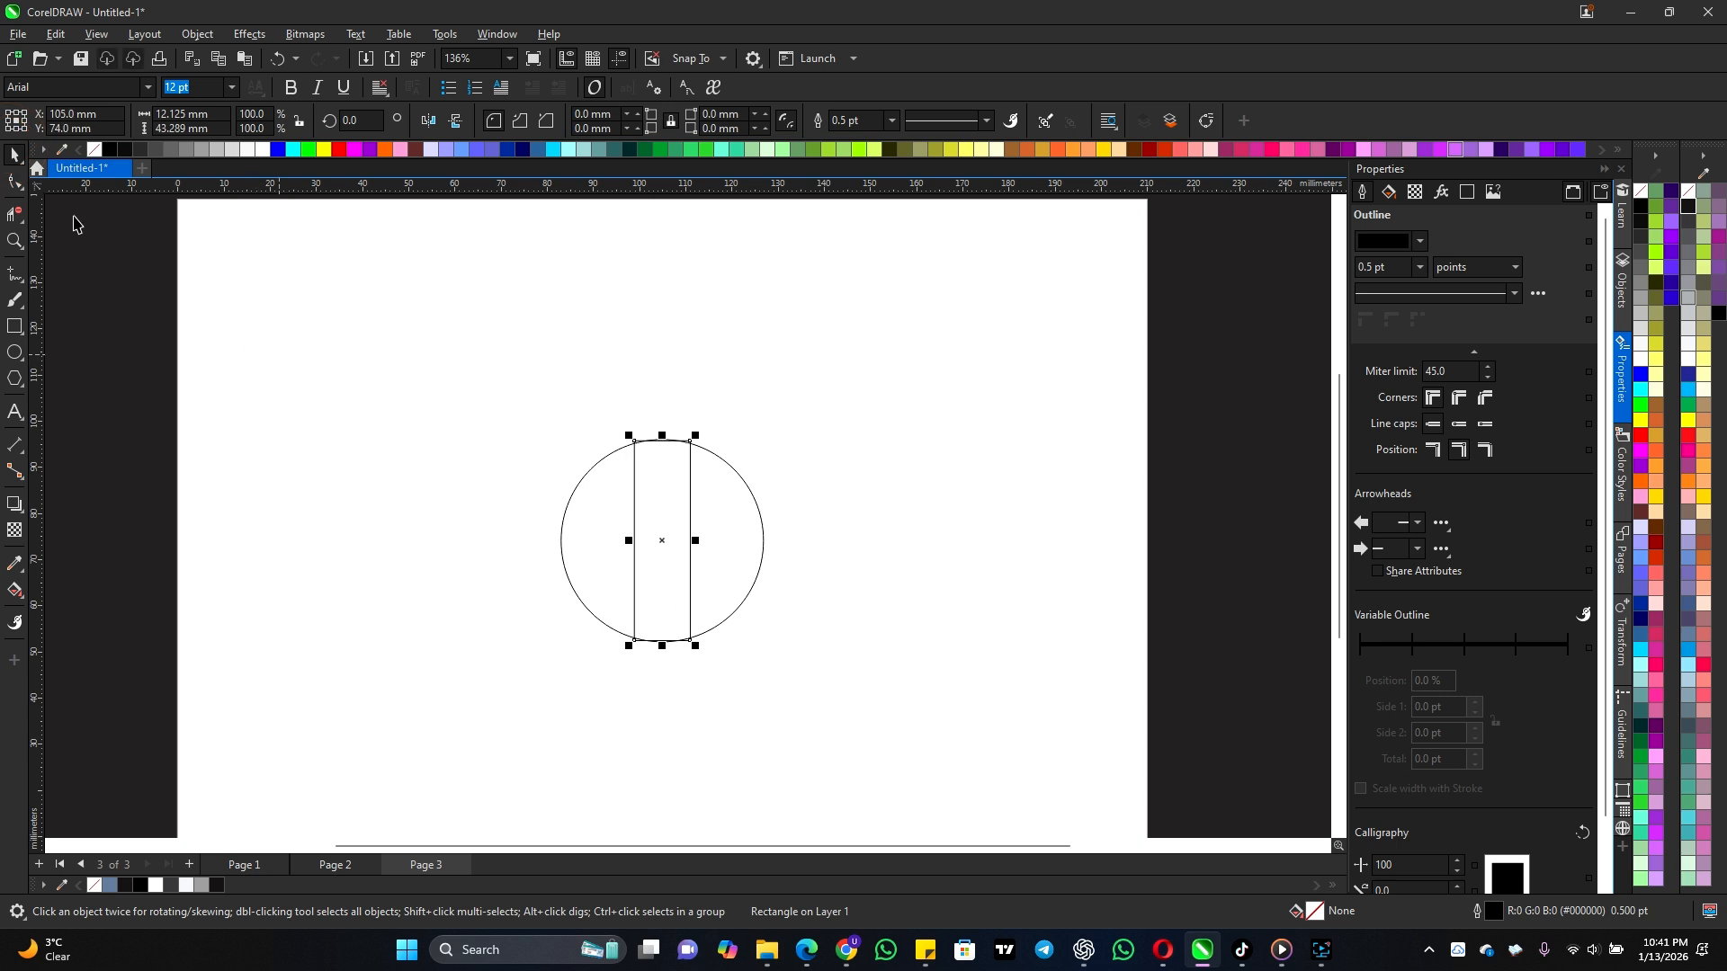
# Step: Round all corners of the tall rectangle to the full 6.063 mm radius, giving it semicircular ends
pyautogui.click(15, 182)
pyautogui.scroll(1, 693, 461)
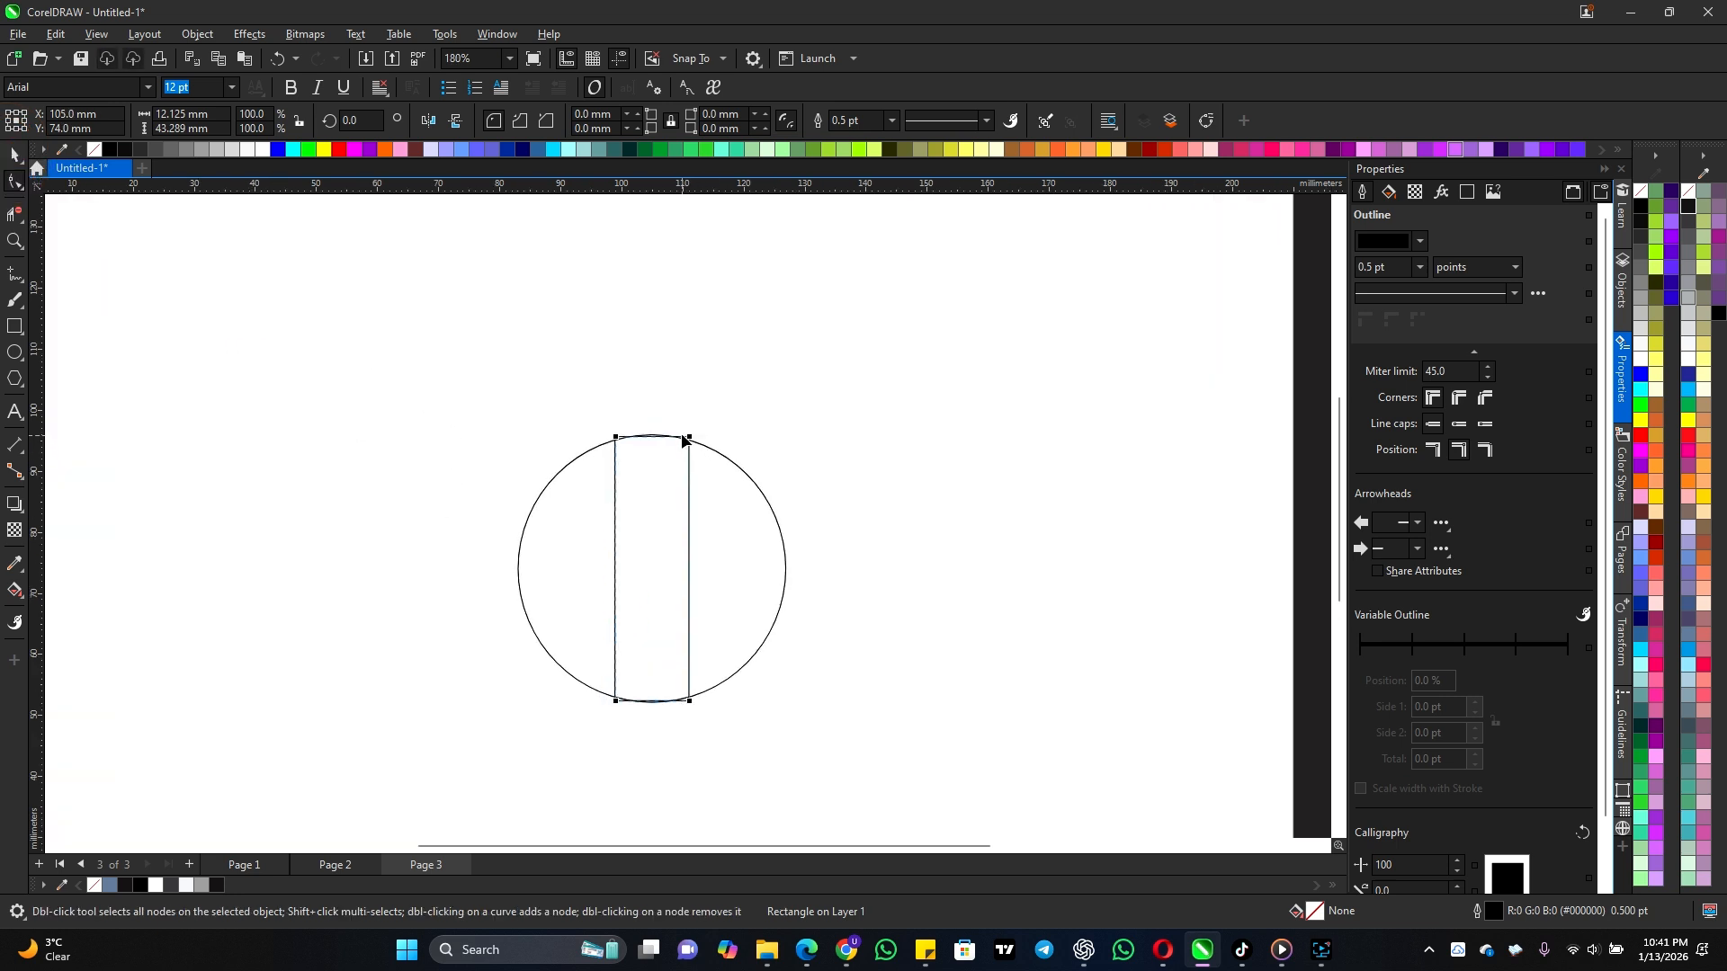
pyautogui.moveTo(689, 438); pyautogui.dragTo(684, 505)
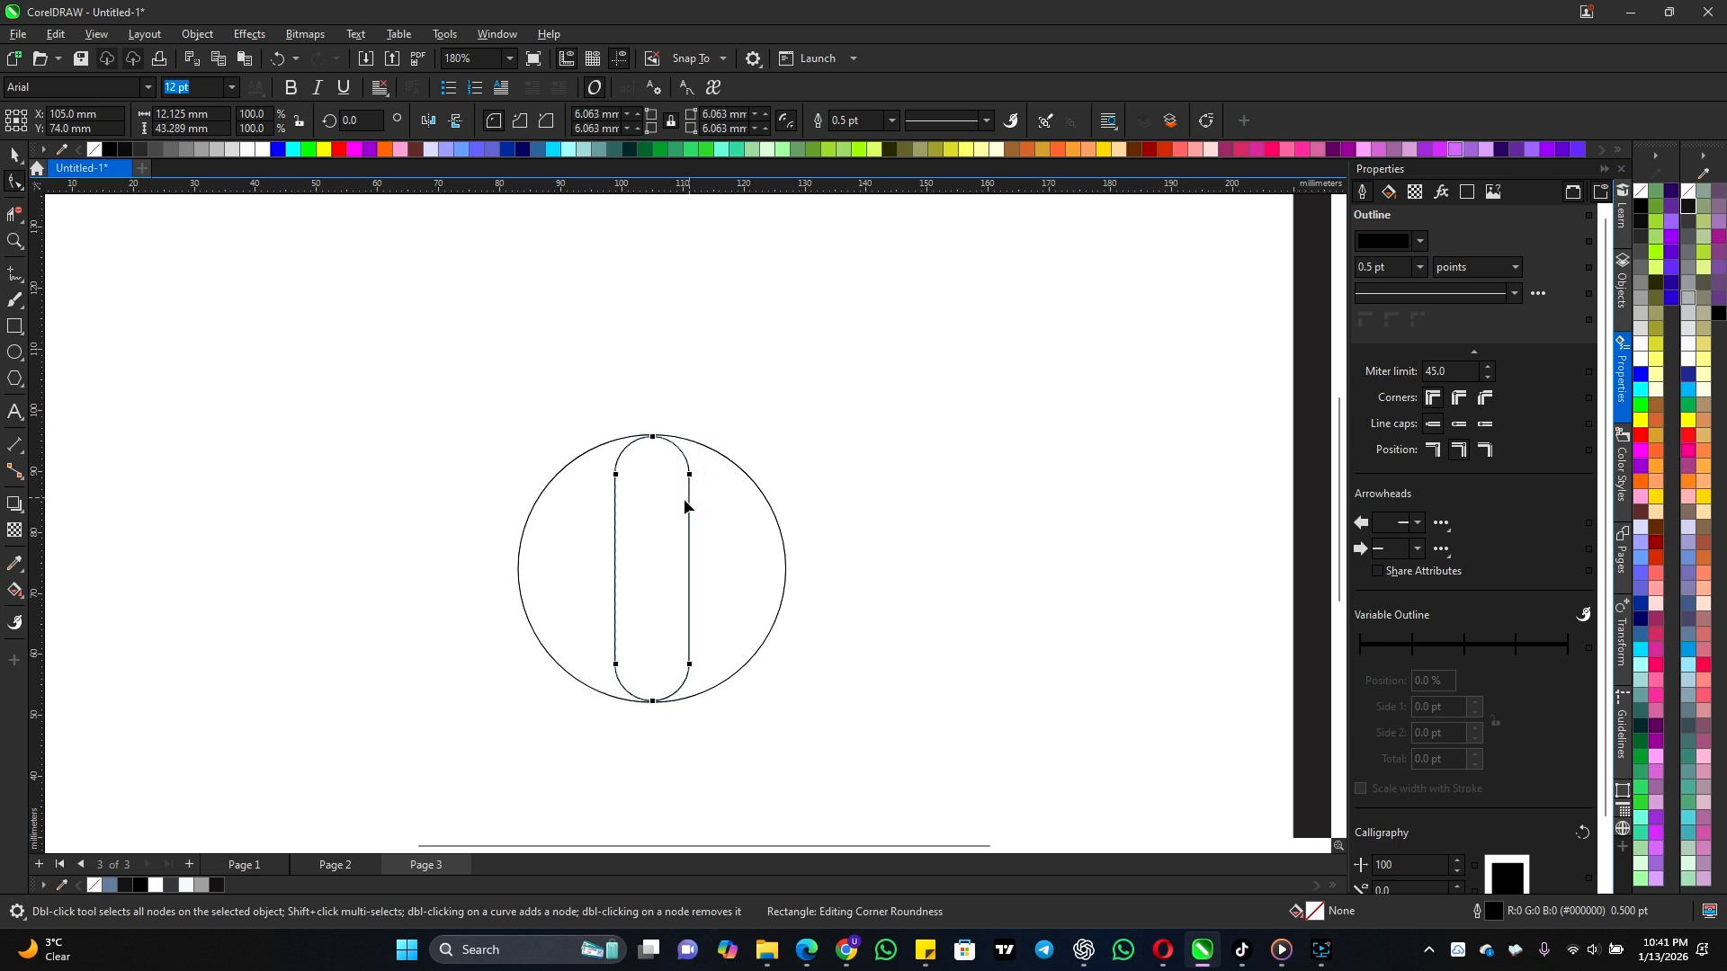
# Step: Stretch the rounded rectangle to 43.828 mm high so both ends touch the circle's upper and lower edges
pyautogui.click(14, 155)
pyautogui.scroll(2, 656, 430)
pyautogui.scroll(3, 654, 472)
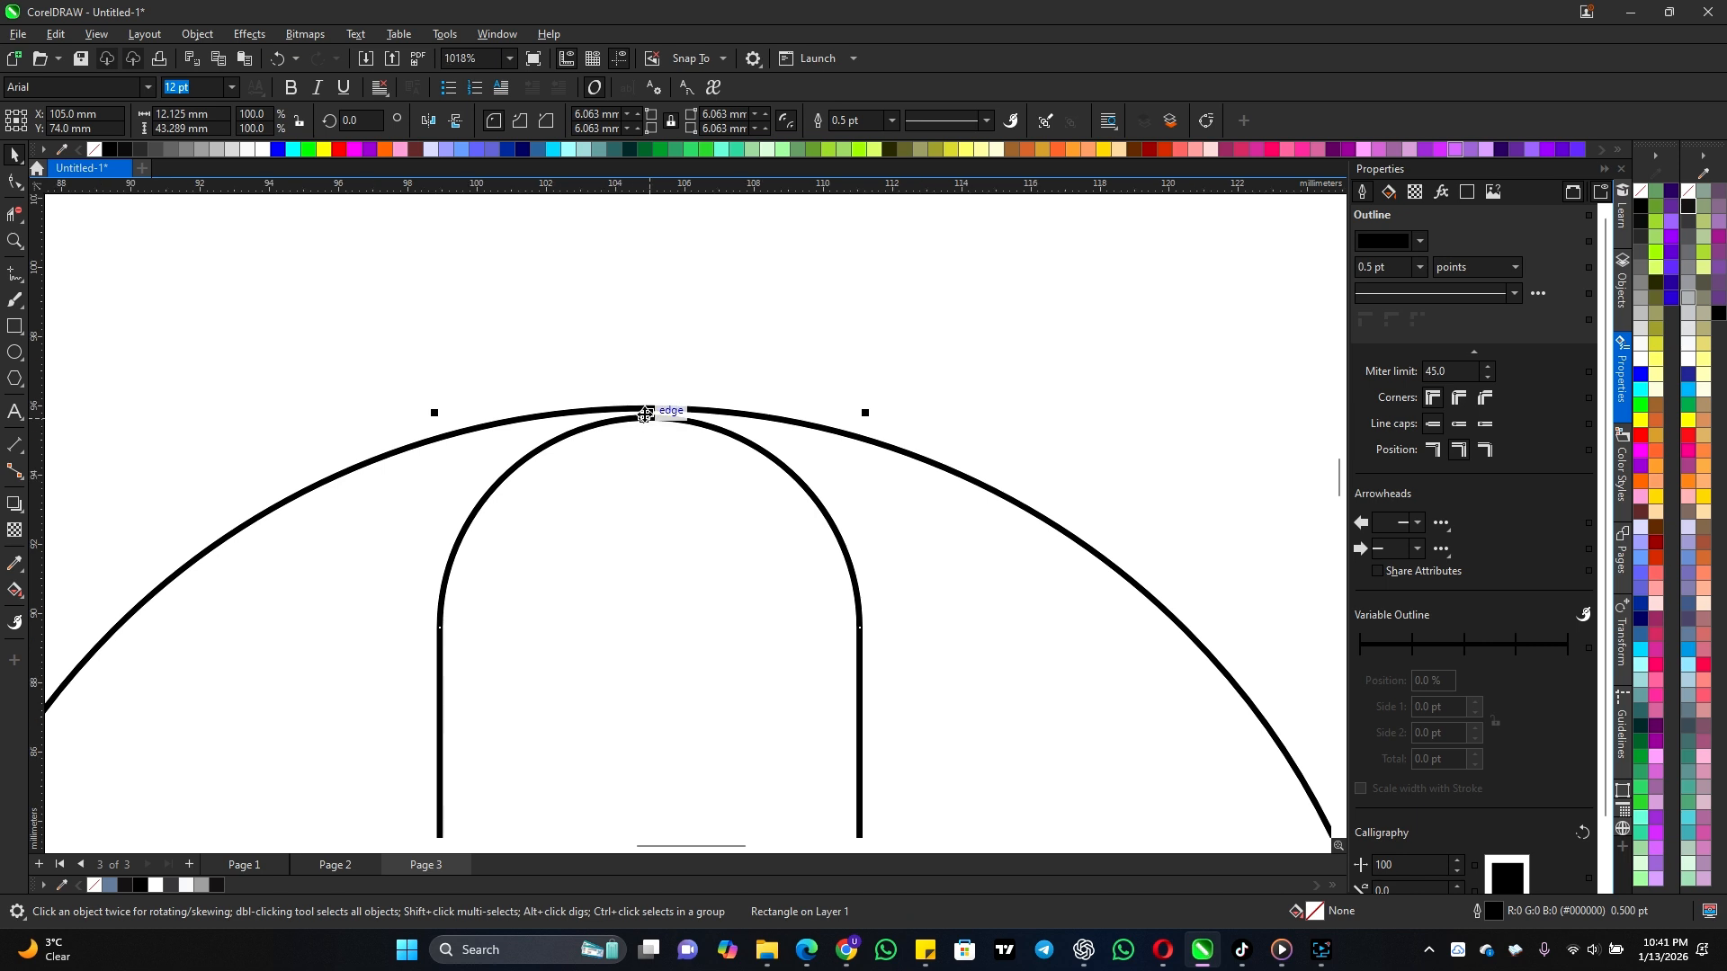
pyautogui.moveTo(655, 409); pyautogui.dragTo(649, 409)
pyautogui.scroll(-5, 650, 409)
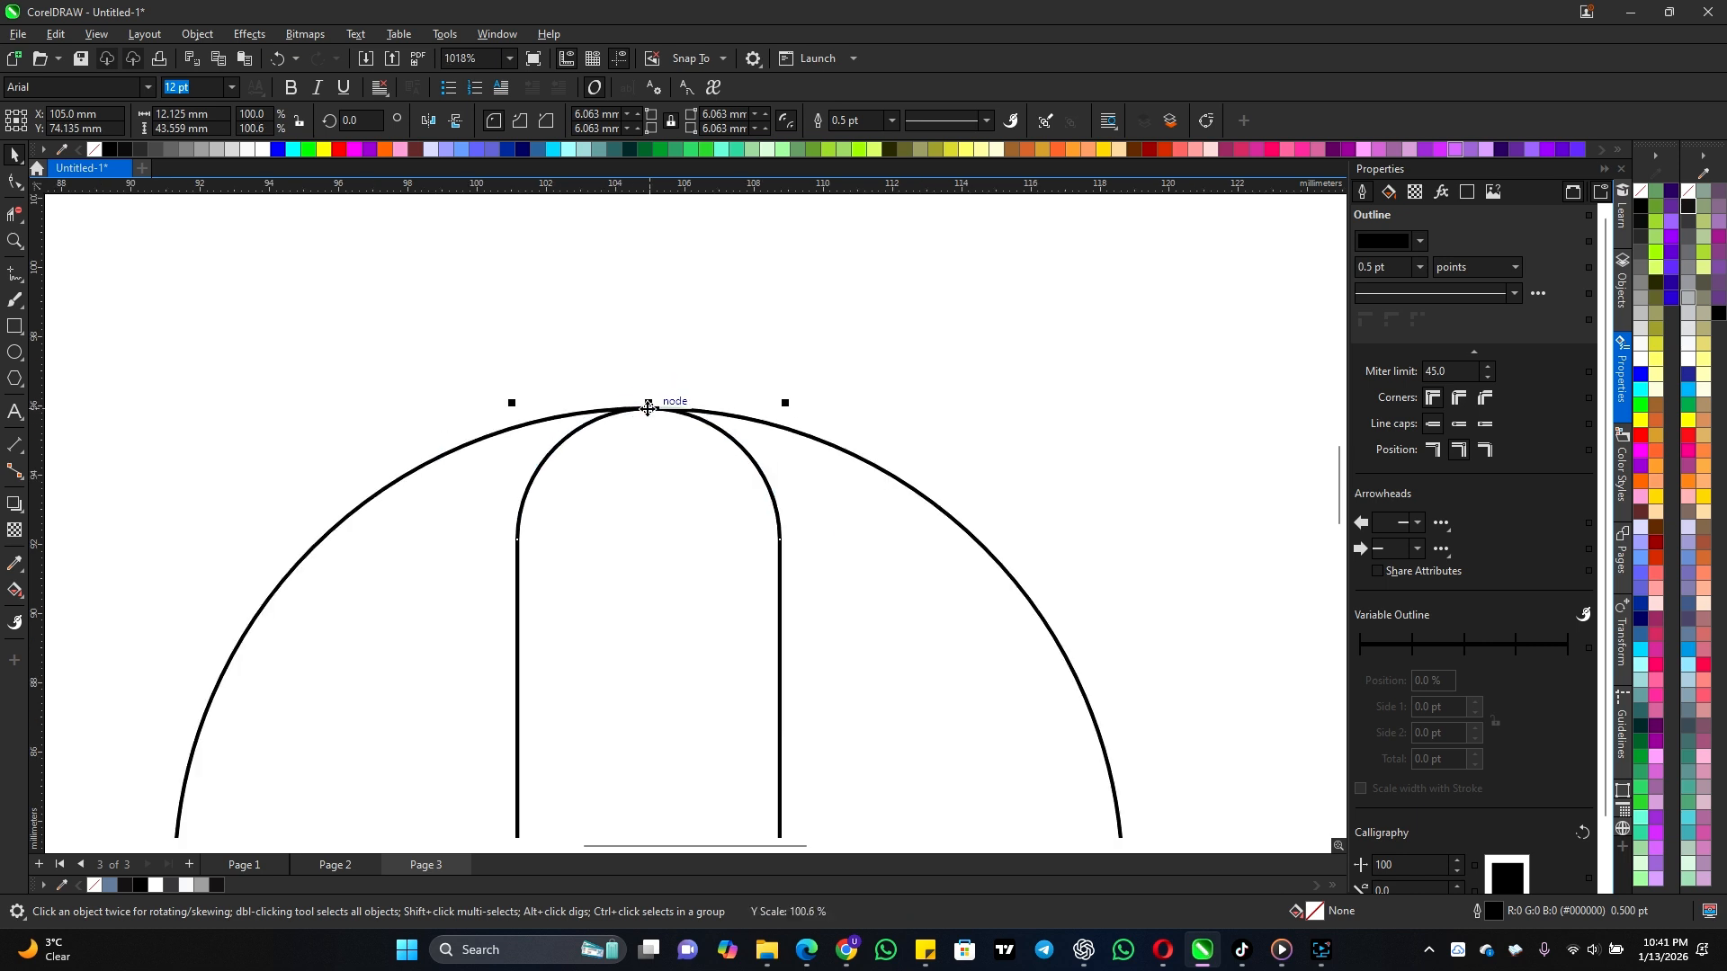
pyautogui.scroll(4, 640, 617)
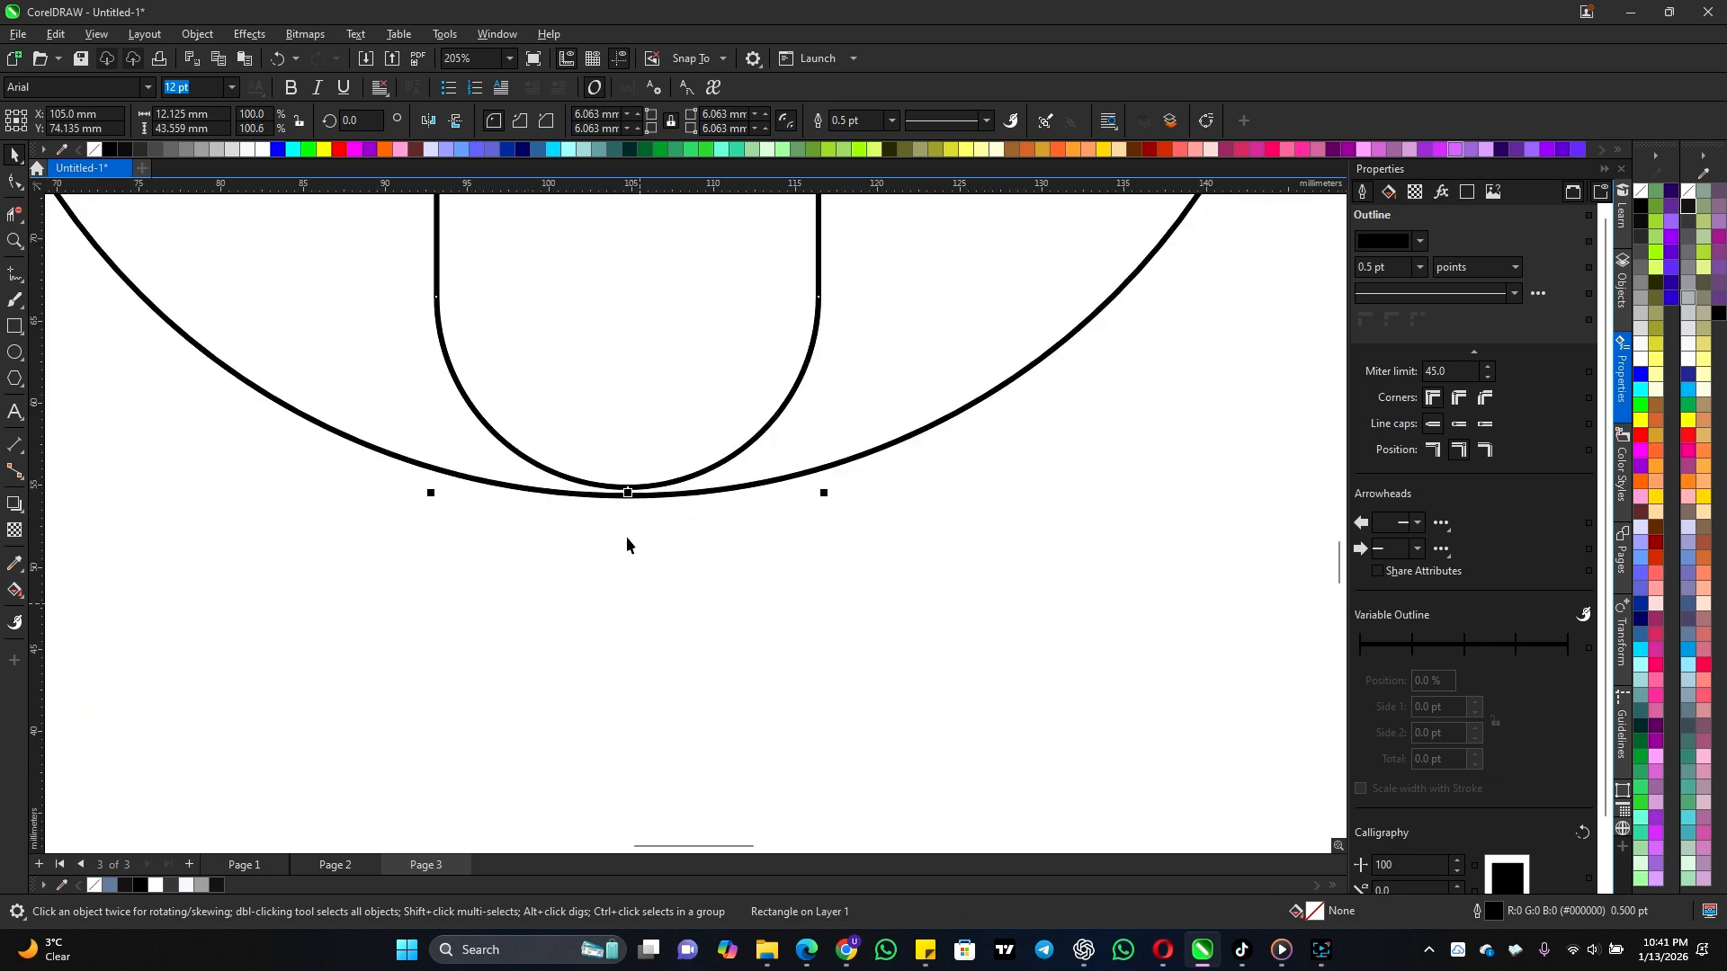
pyautogui.moveTo(626, 500); pyautogui.dragTo(628, 503)
pyautogui.scroll(-5, 689, 608)
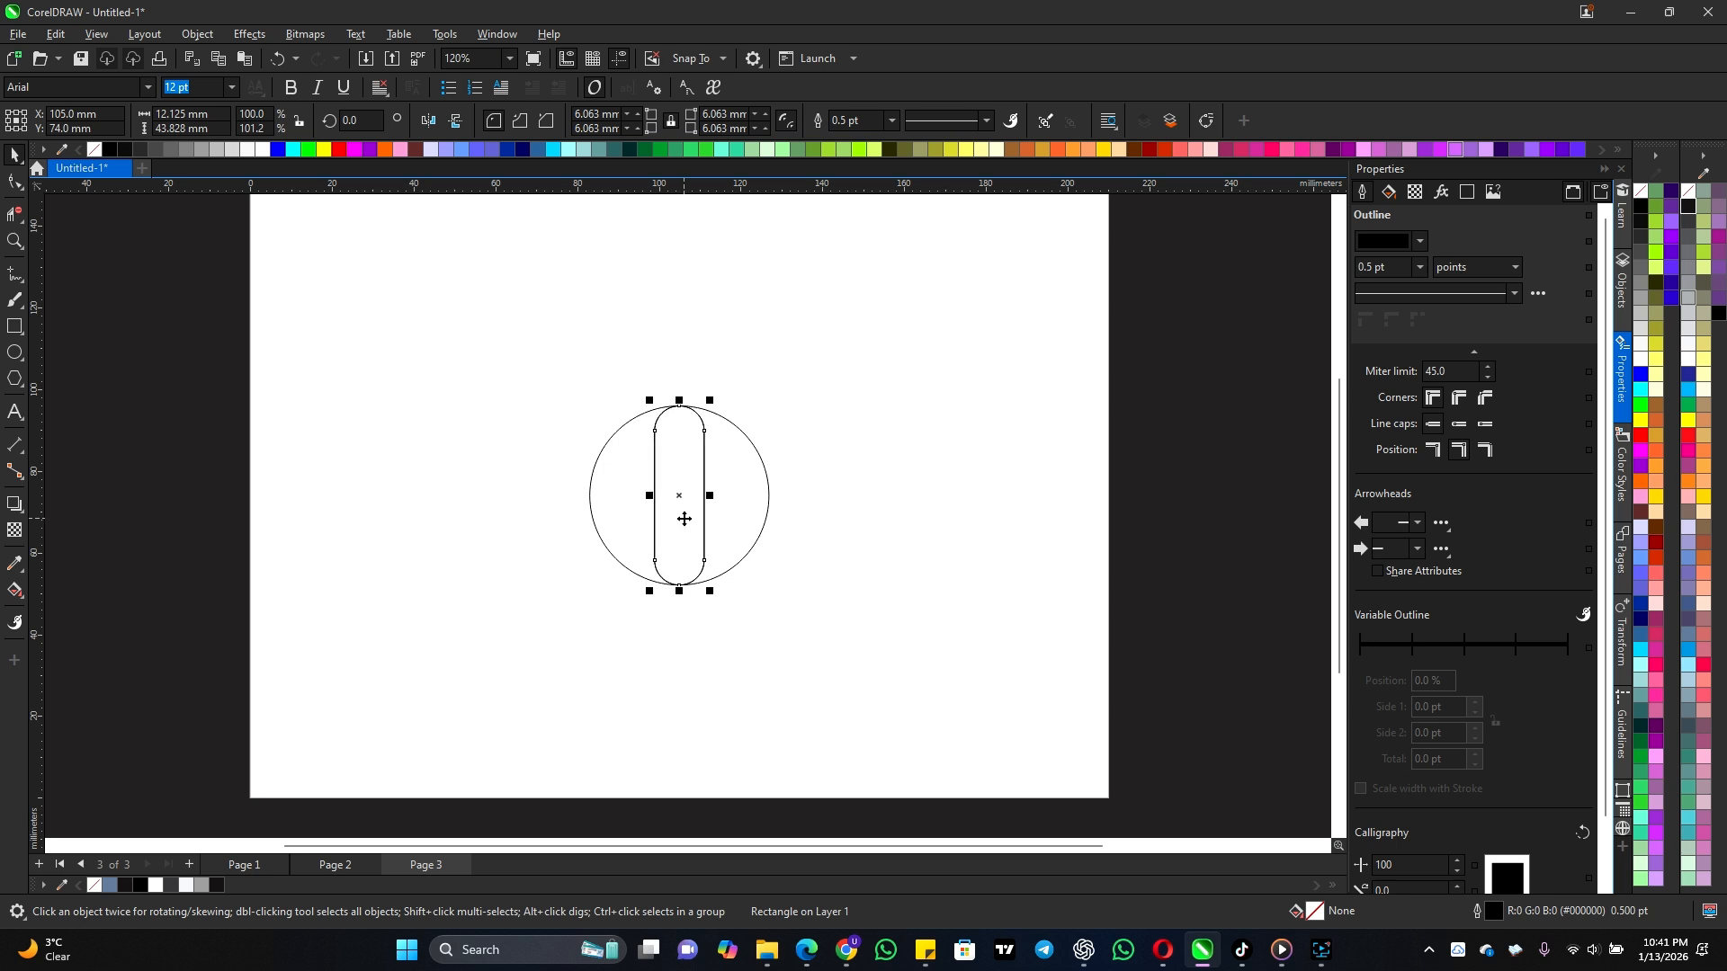
# Step: Create a copy of the rounded bar rotated to 270 degrees about its center, forming a cross inside the circle
pyautogui.click(681, 441)
pyautogui.moveTo(710, 399); pyautogui.dragTo(776, 523)
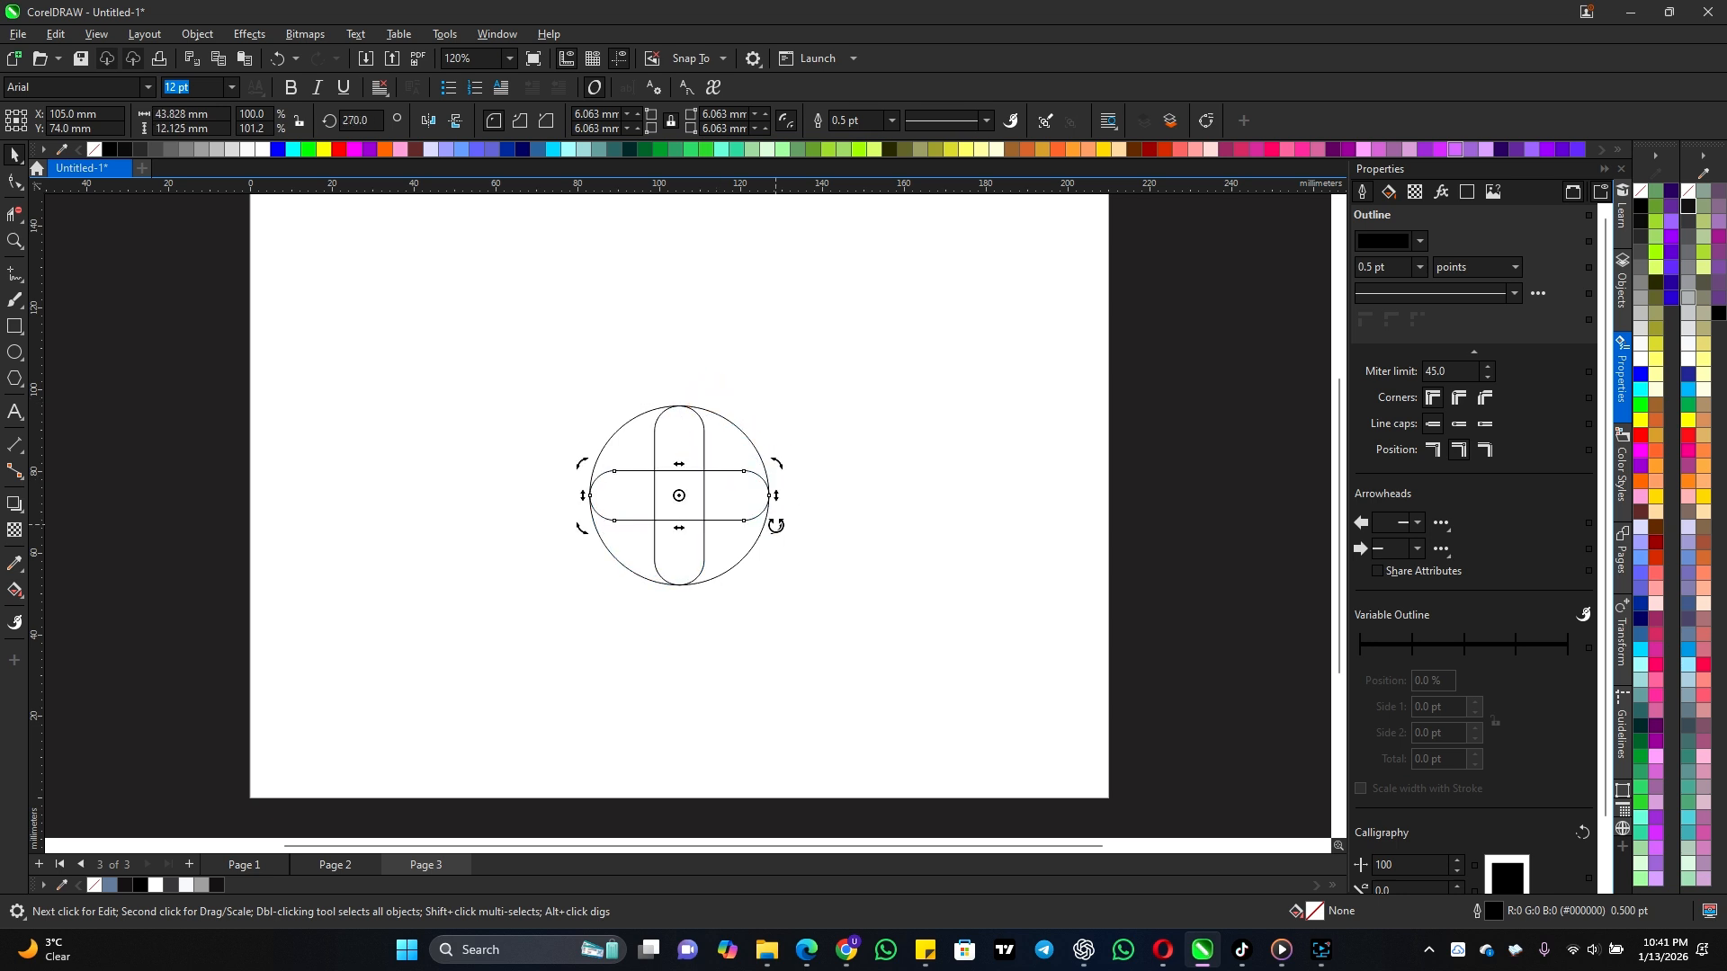
pyautogui.click(712, 496)
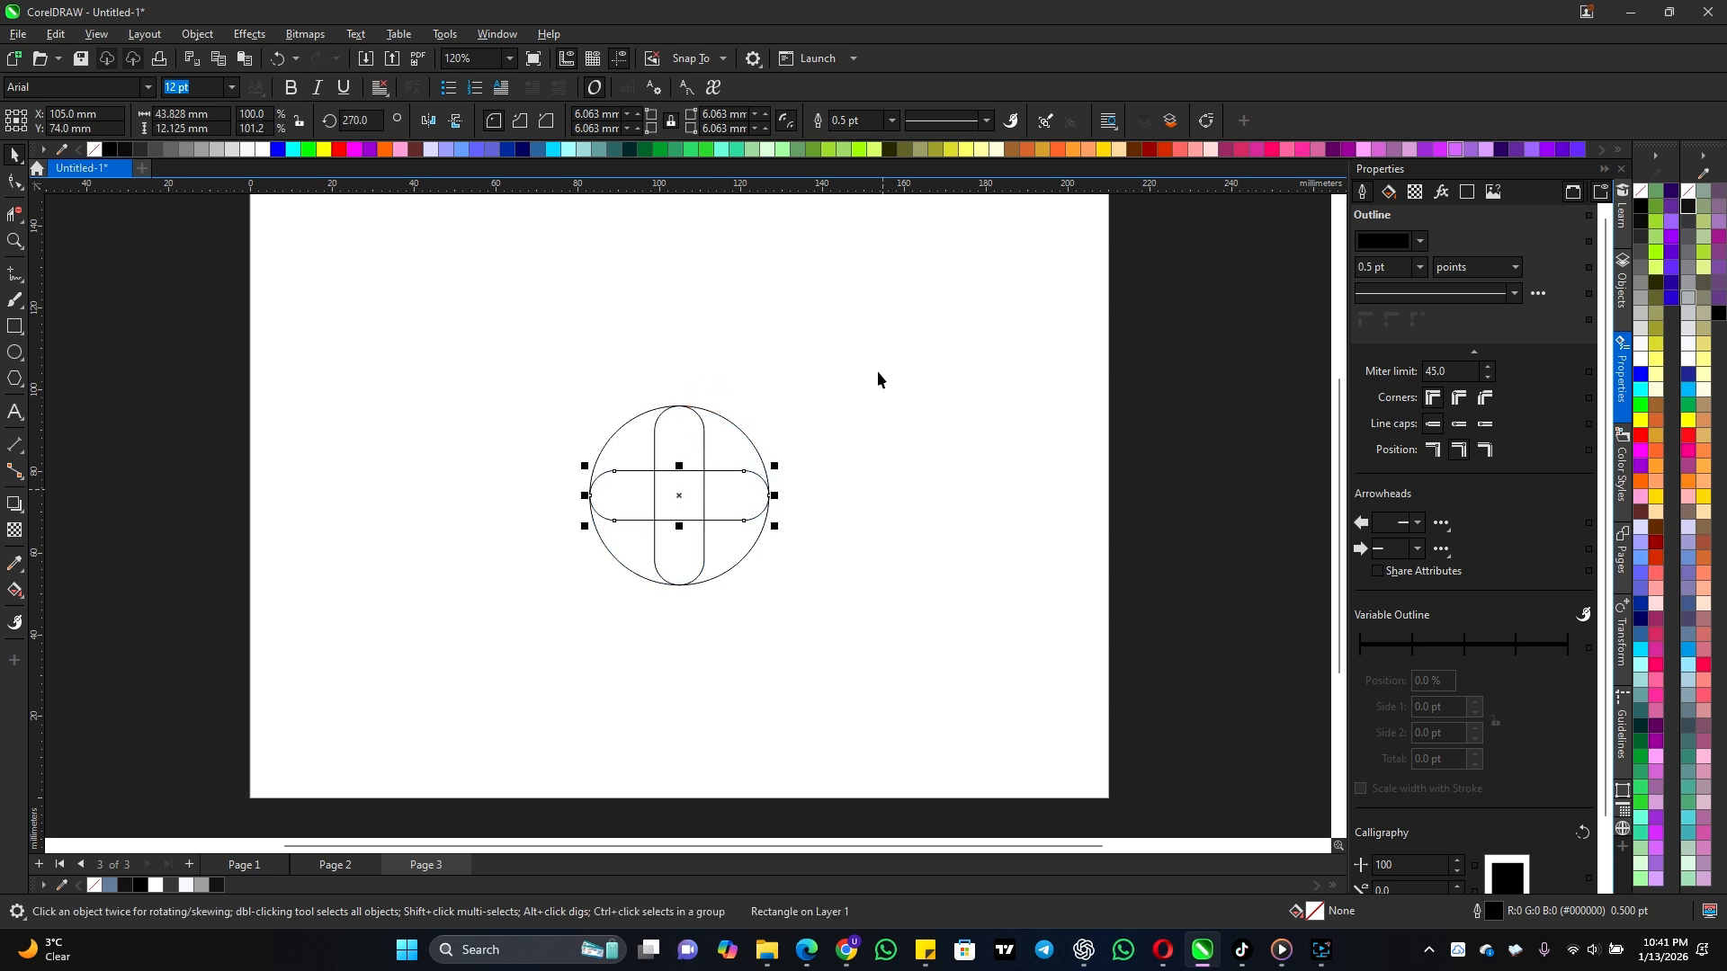
# Step: Select the circle and both bars and use Virtual Segment Delete to remove one outer side of each cross arm, forming a pinwheel
pyautogui.moveTo(872, 344); pyautogui.dragTo(438, 686)
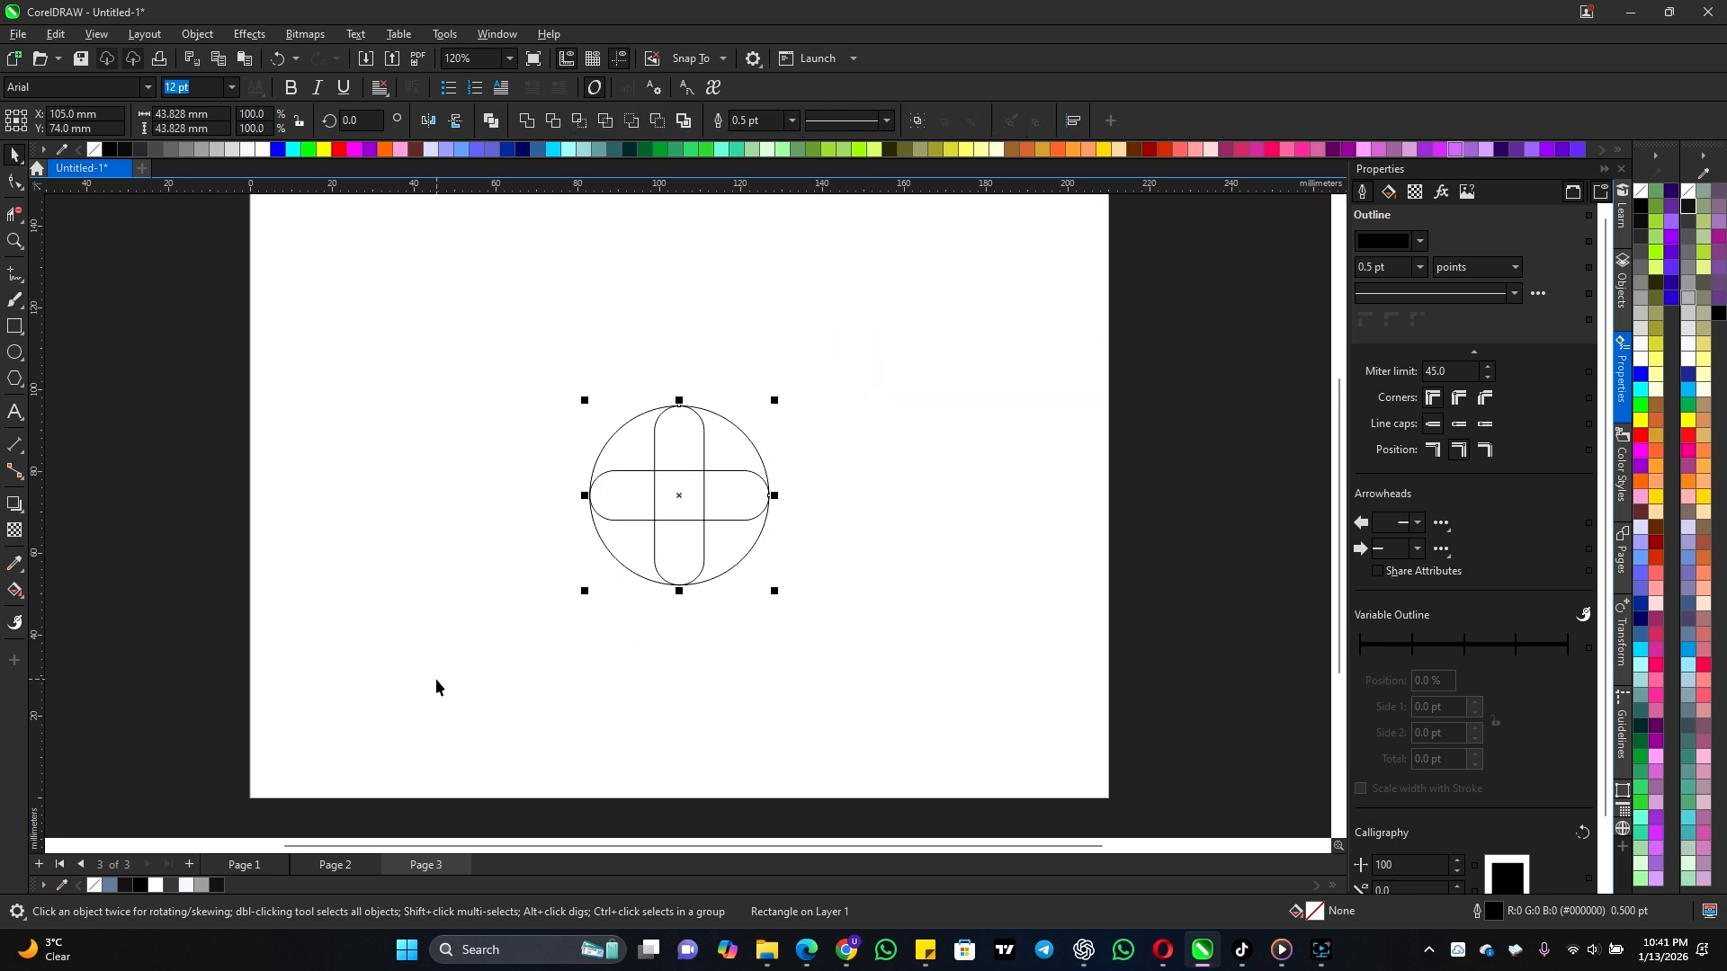
pyautogui.click(18, 594)
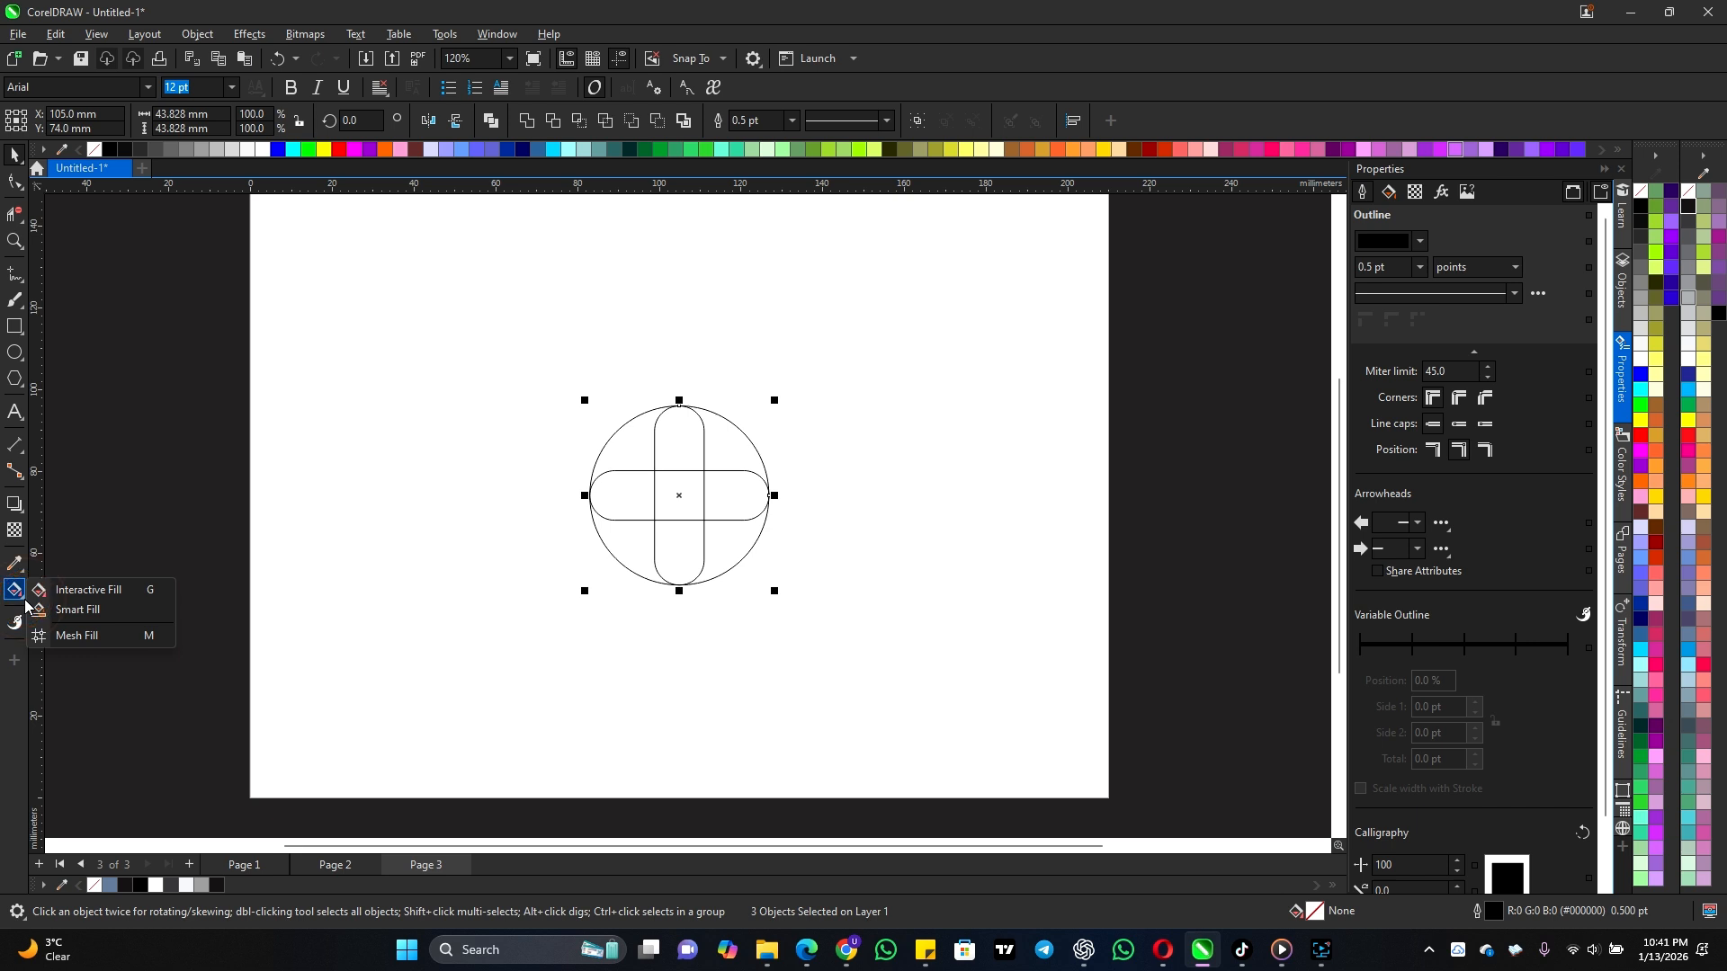
pyautogui.click(23, 244)
pyautogui.click(26, 224)
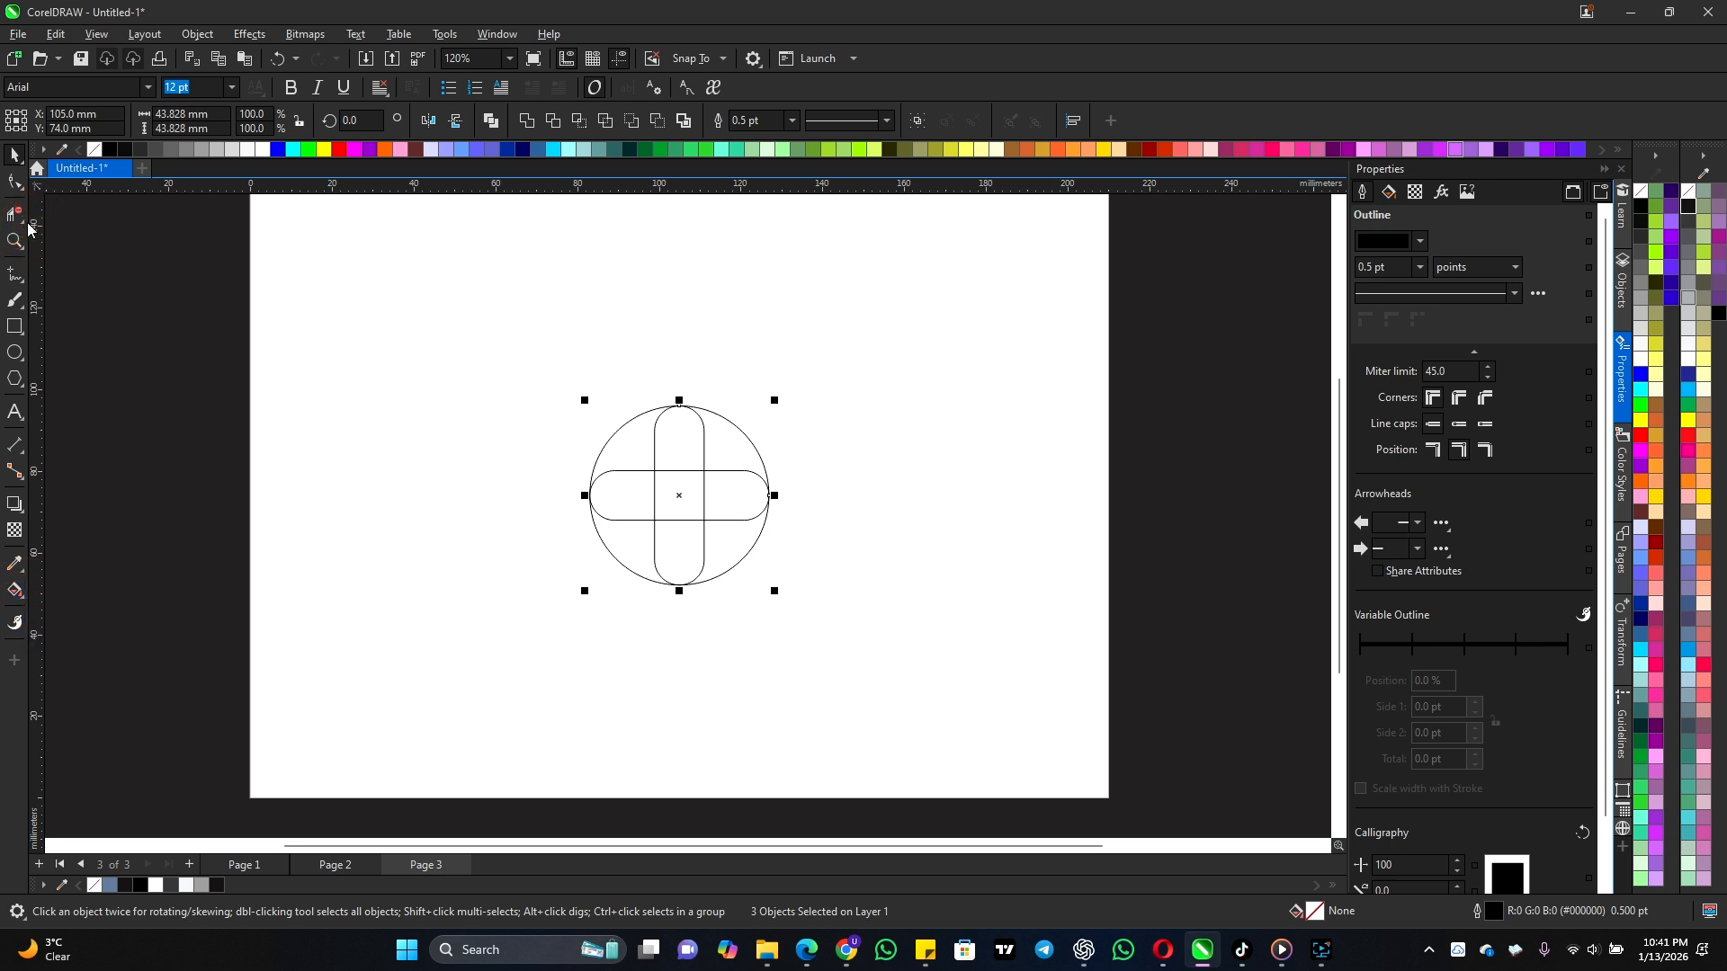
pyautogui.click(23, 222)
pyautogui.click(25, 229)
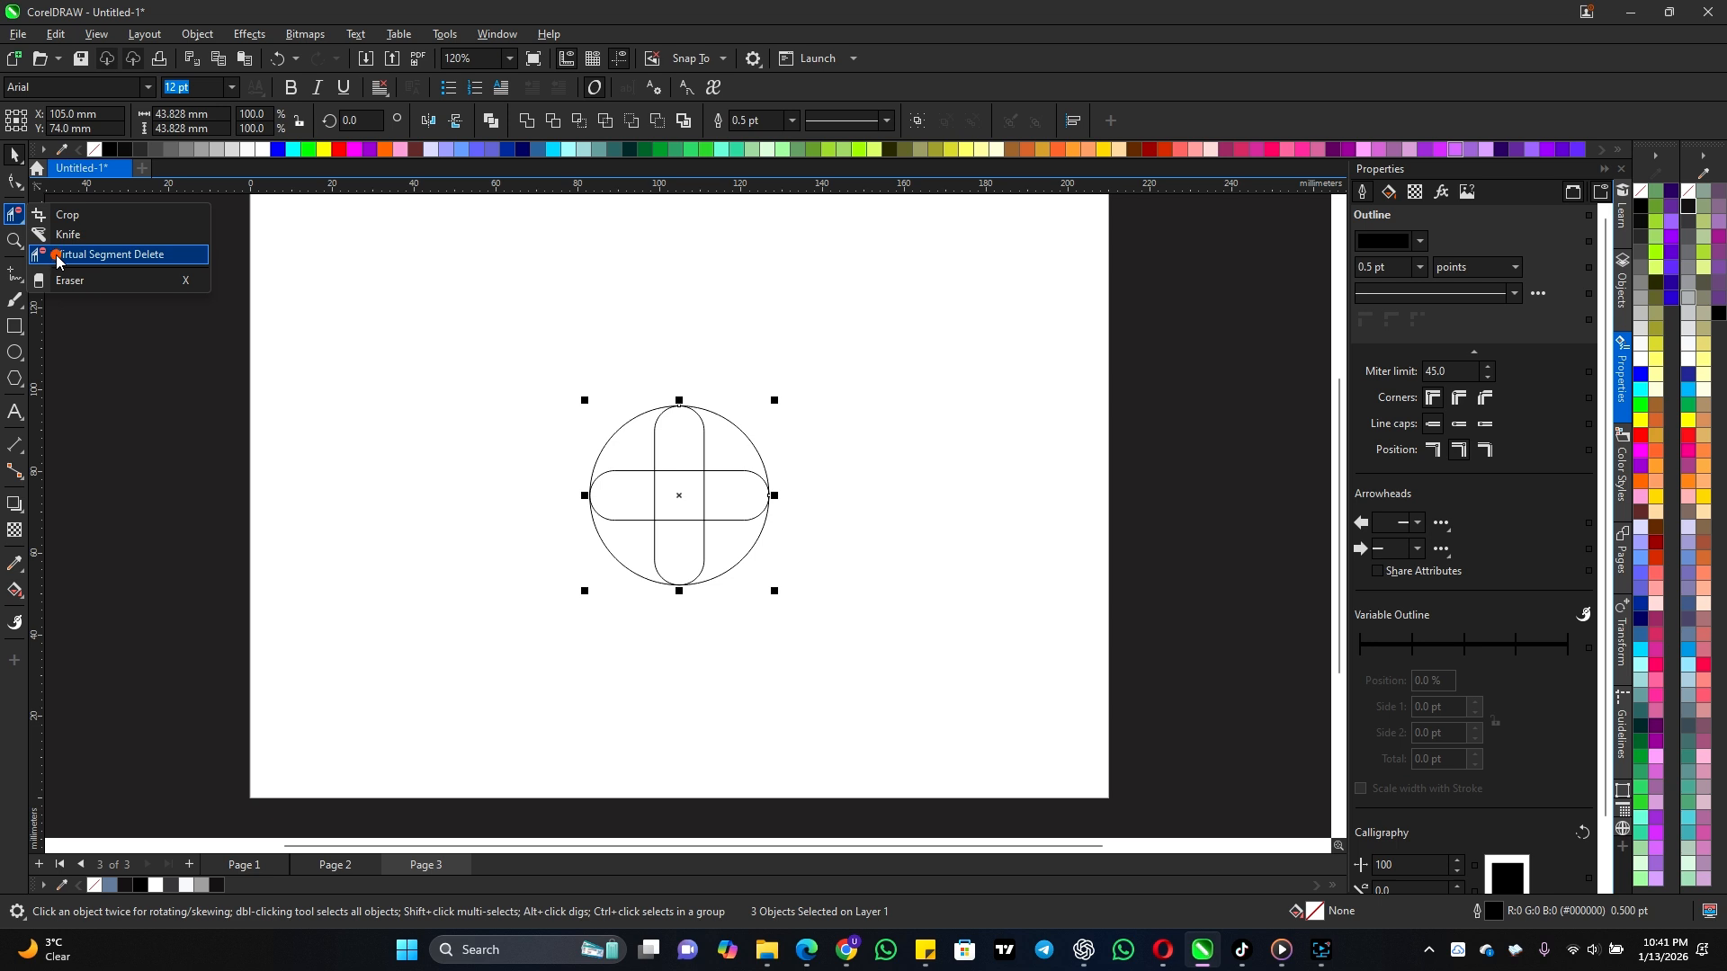
pyautogui.click(56, 255)
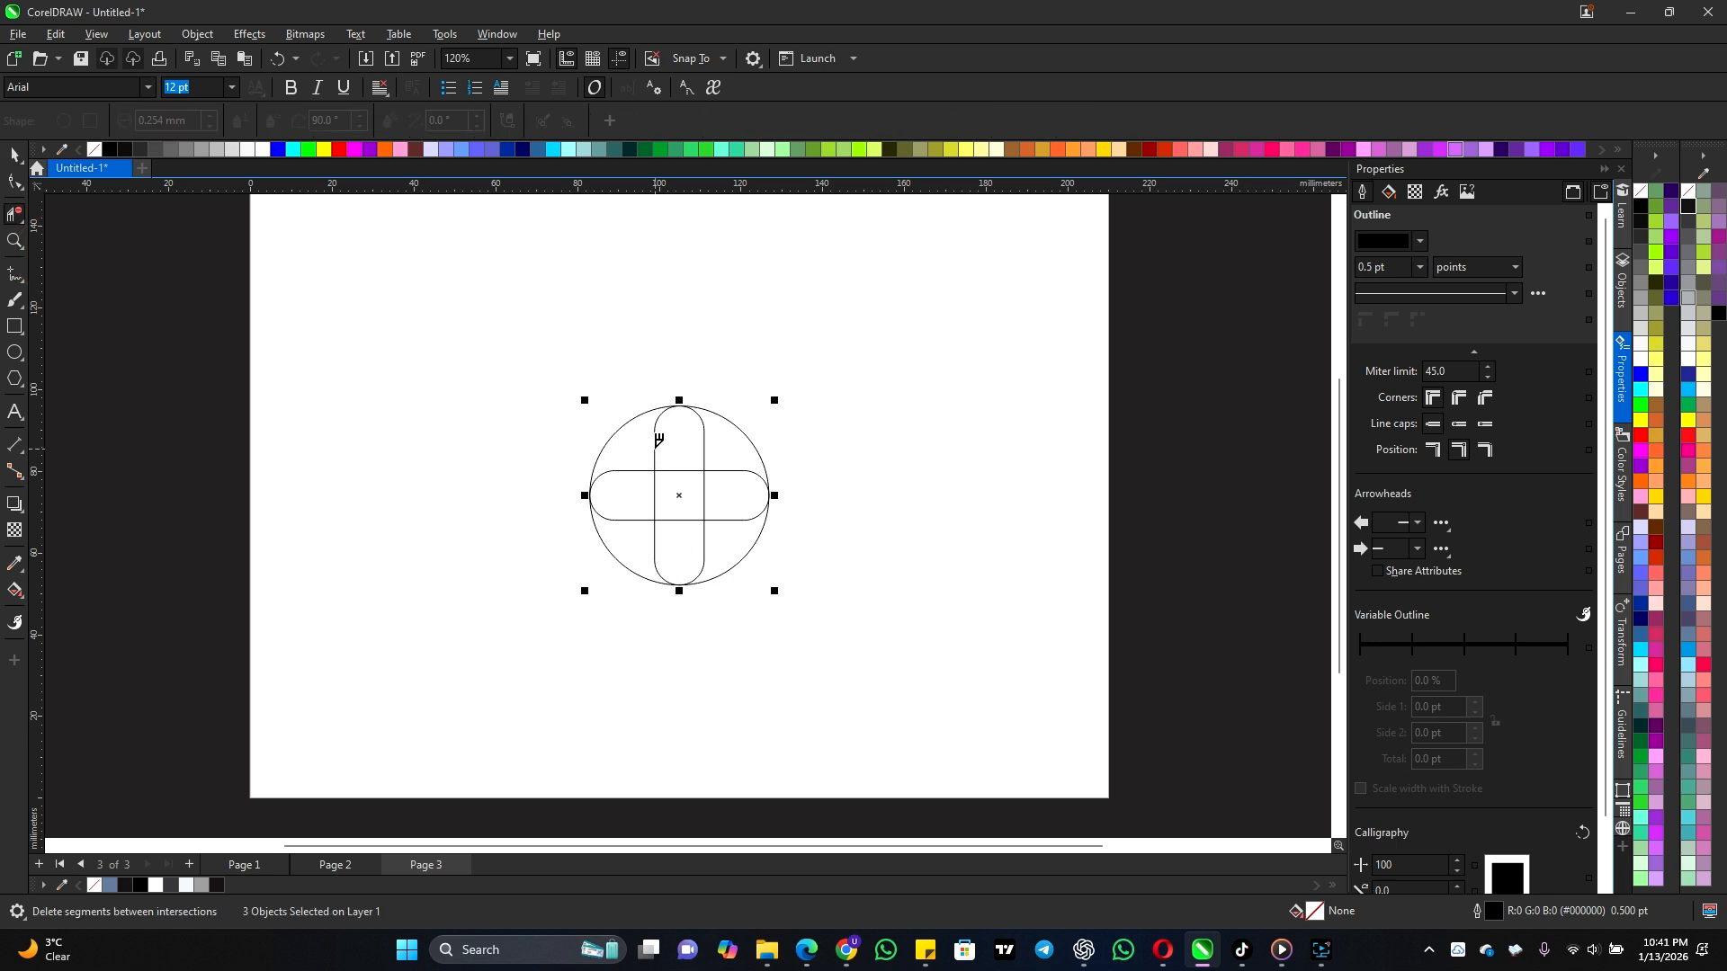
pyautogui.click(654, 448)
pyautogui.click(640, 519)
pyautogui.click(707, 545)
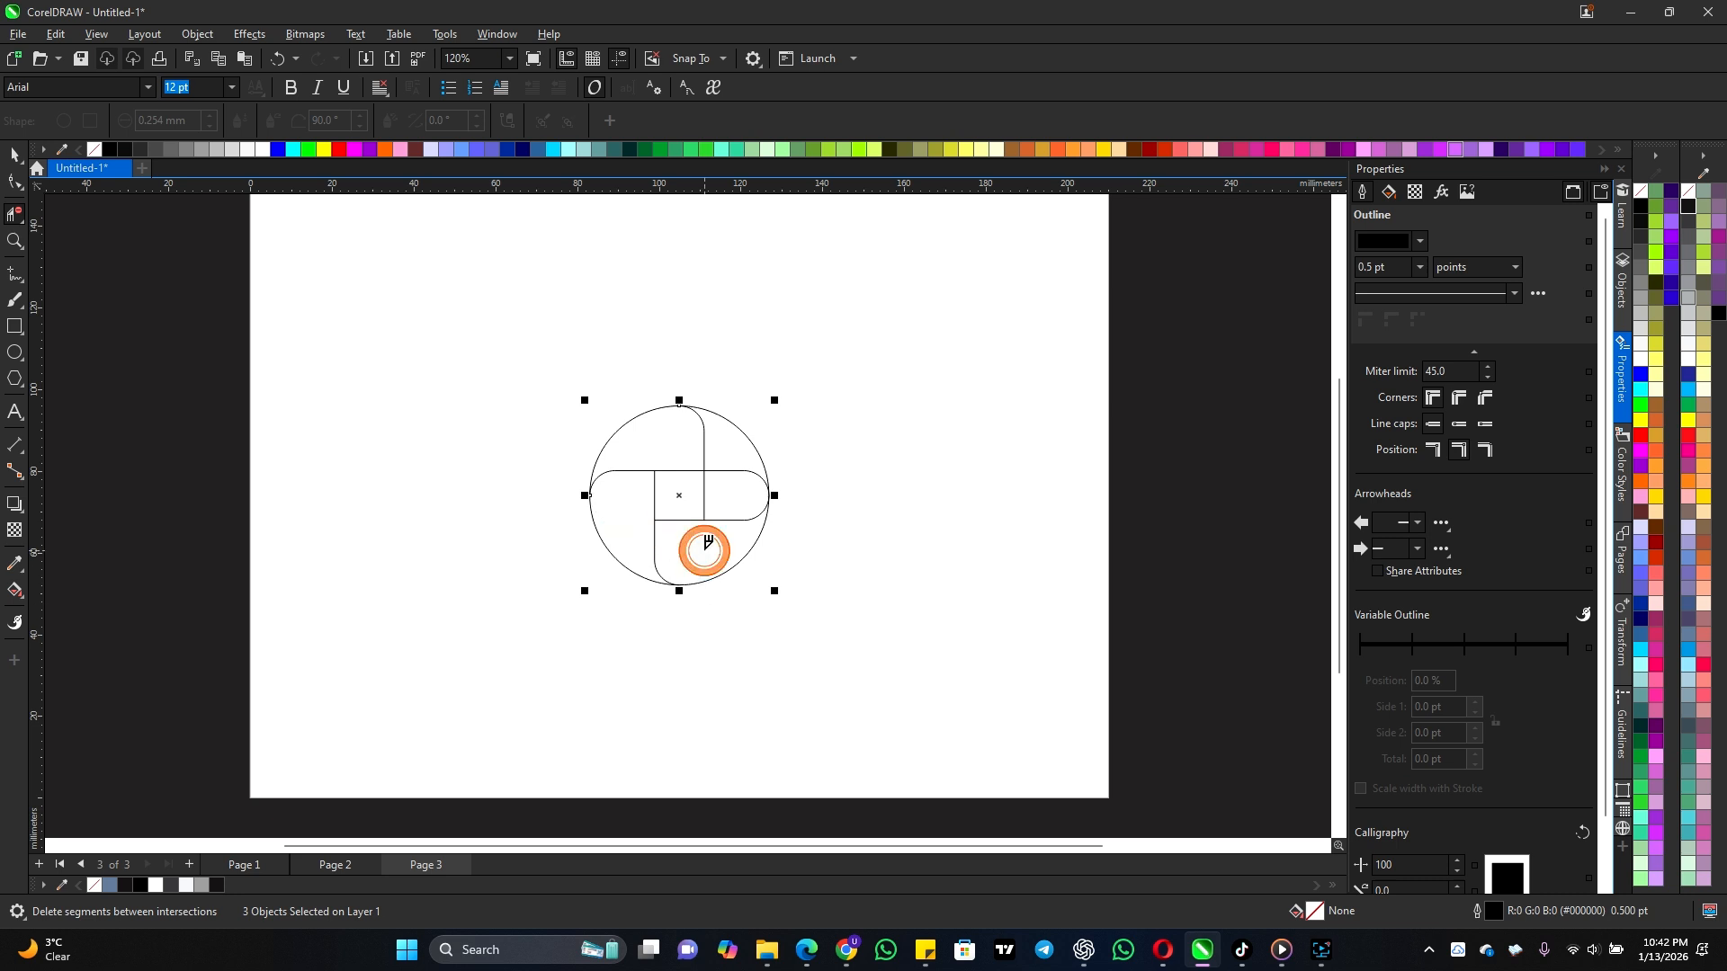
pyautogui.click(731, 463)
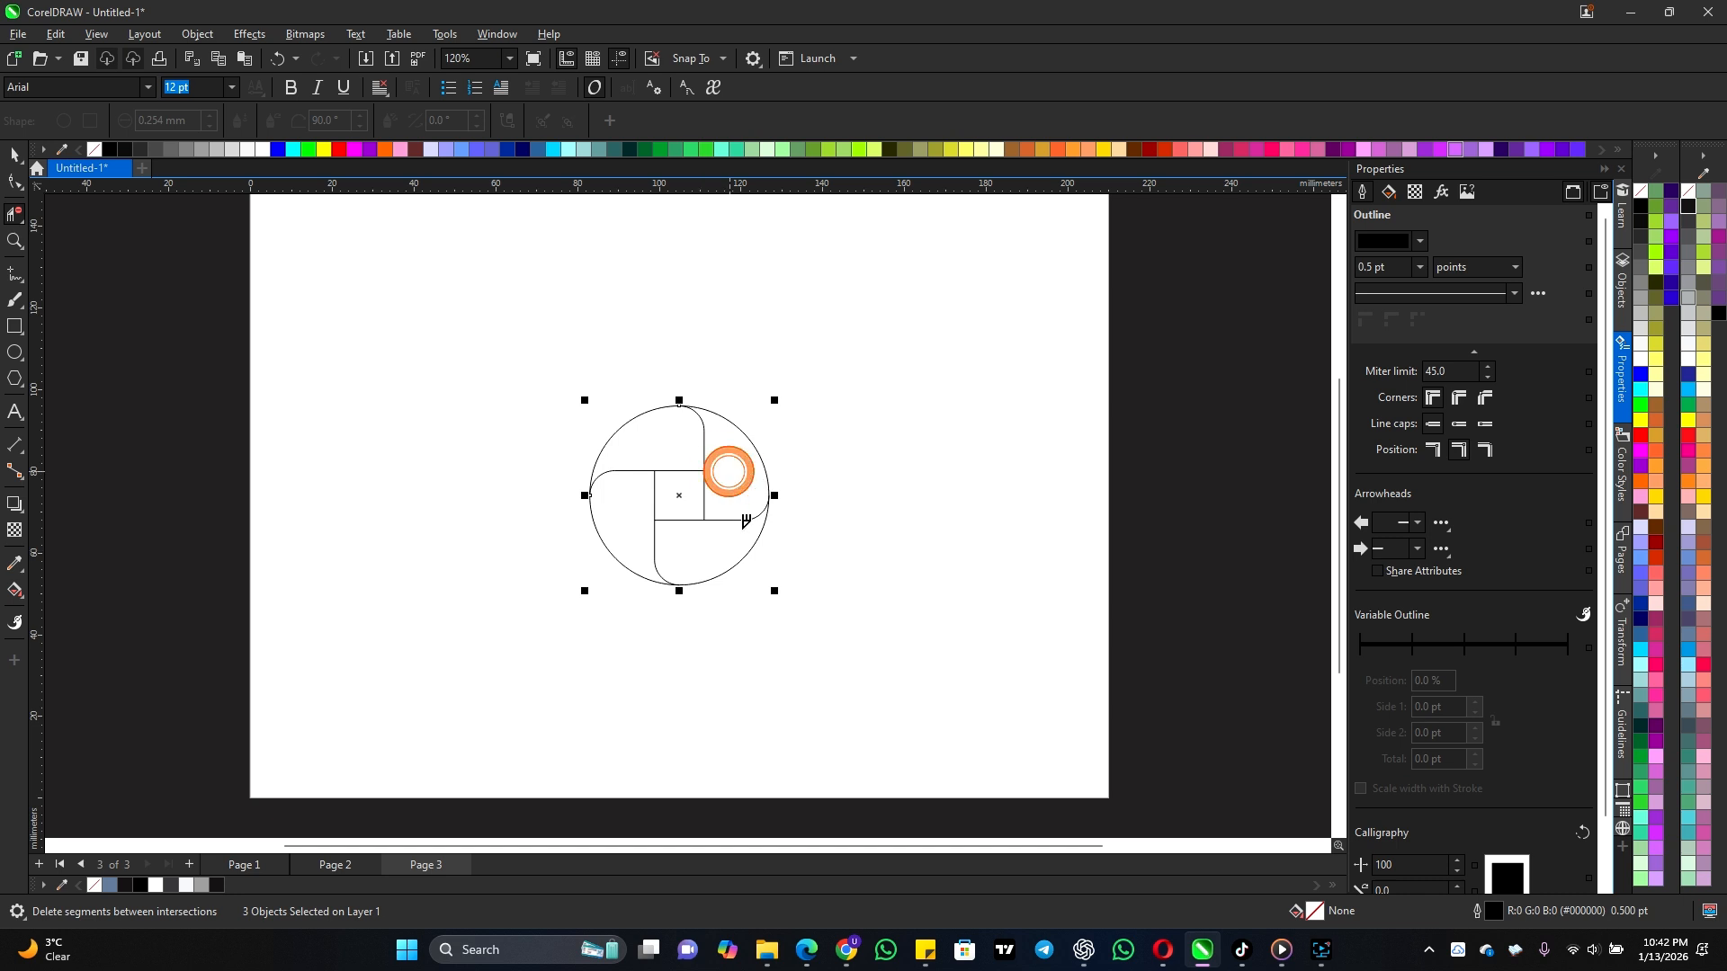
pyautogui.click(15, 157)
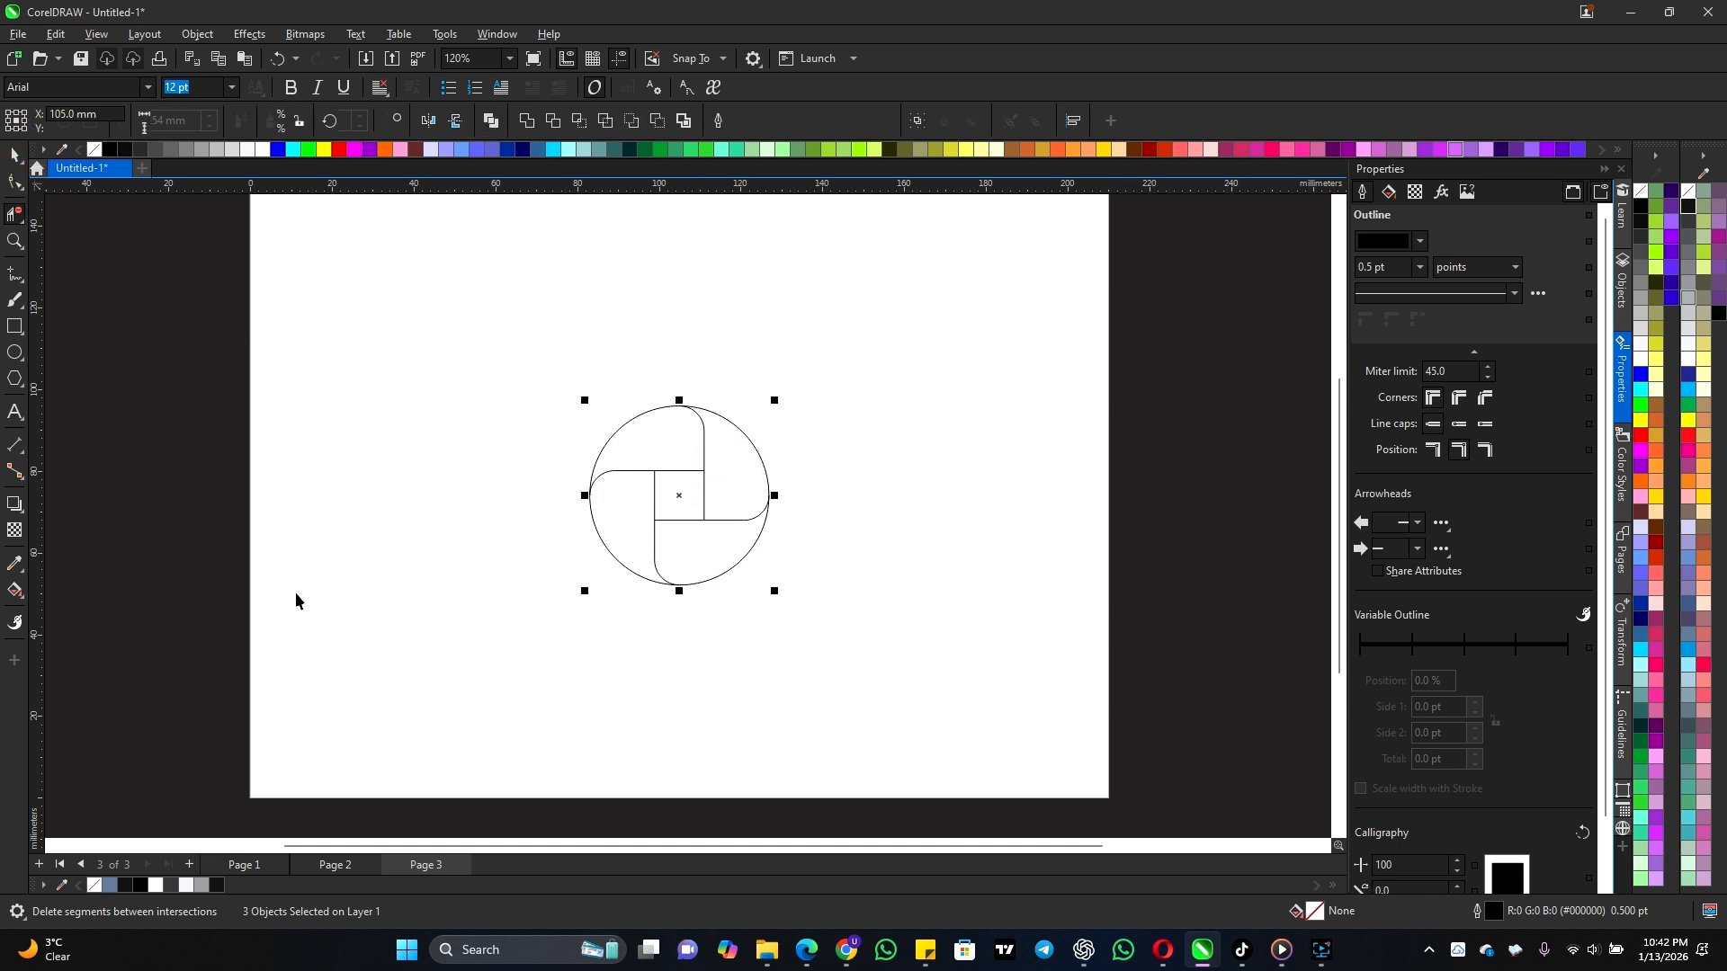
# Step: Use Smart Fill to fill the four pinwheel blades with slate blue and a 0.5 pt outline, leaving the center square empty
pyautogui.click(24, 599)
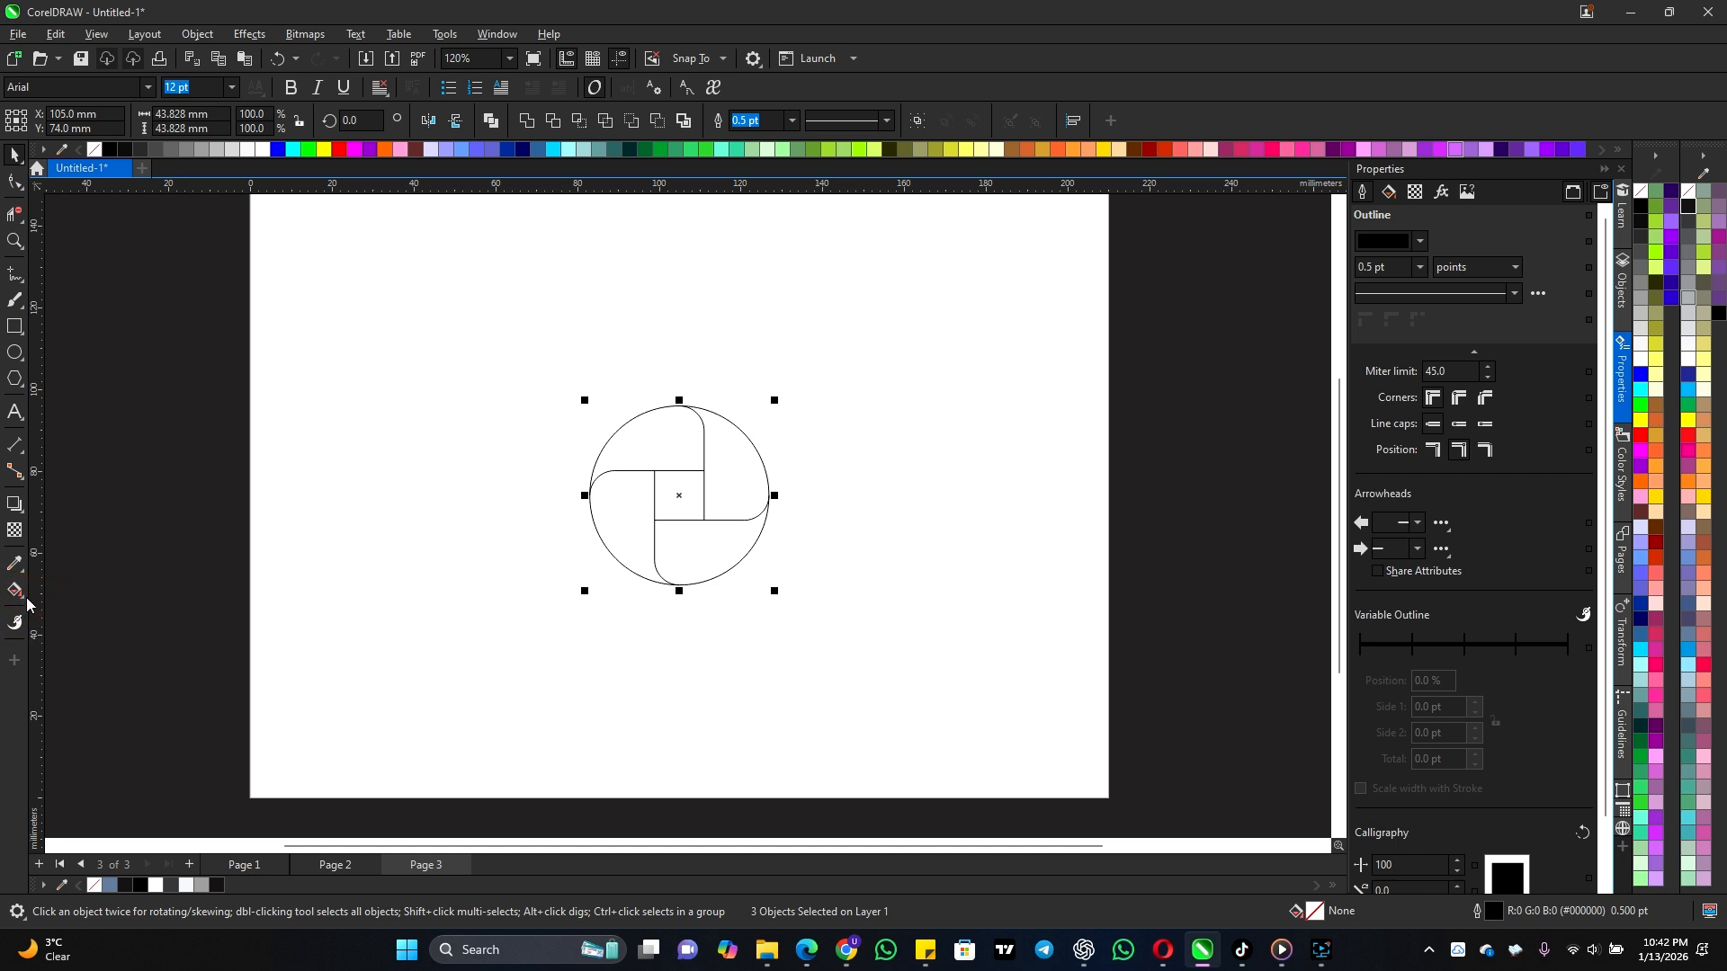
pyautogui.click(26, 597)
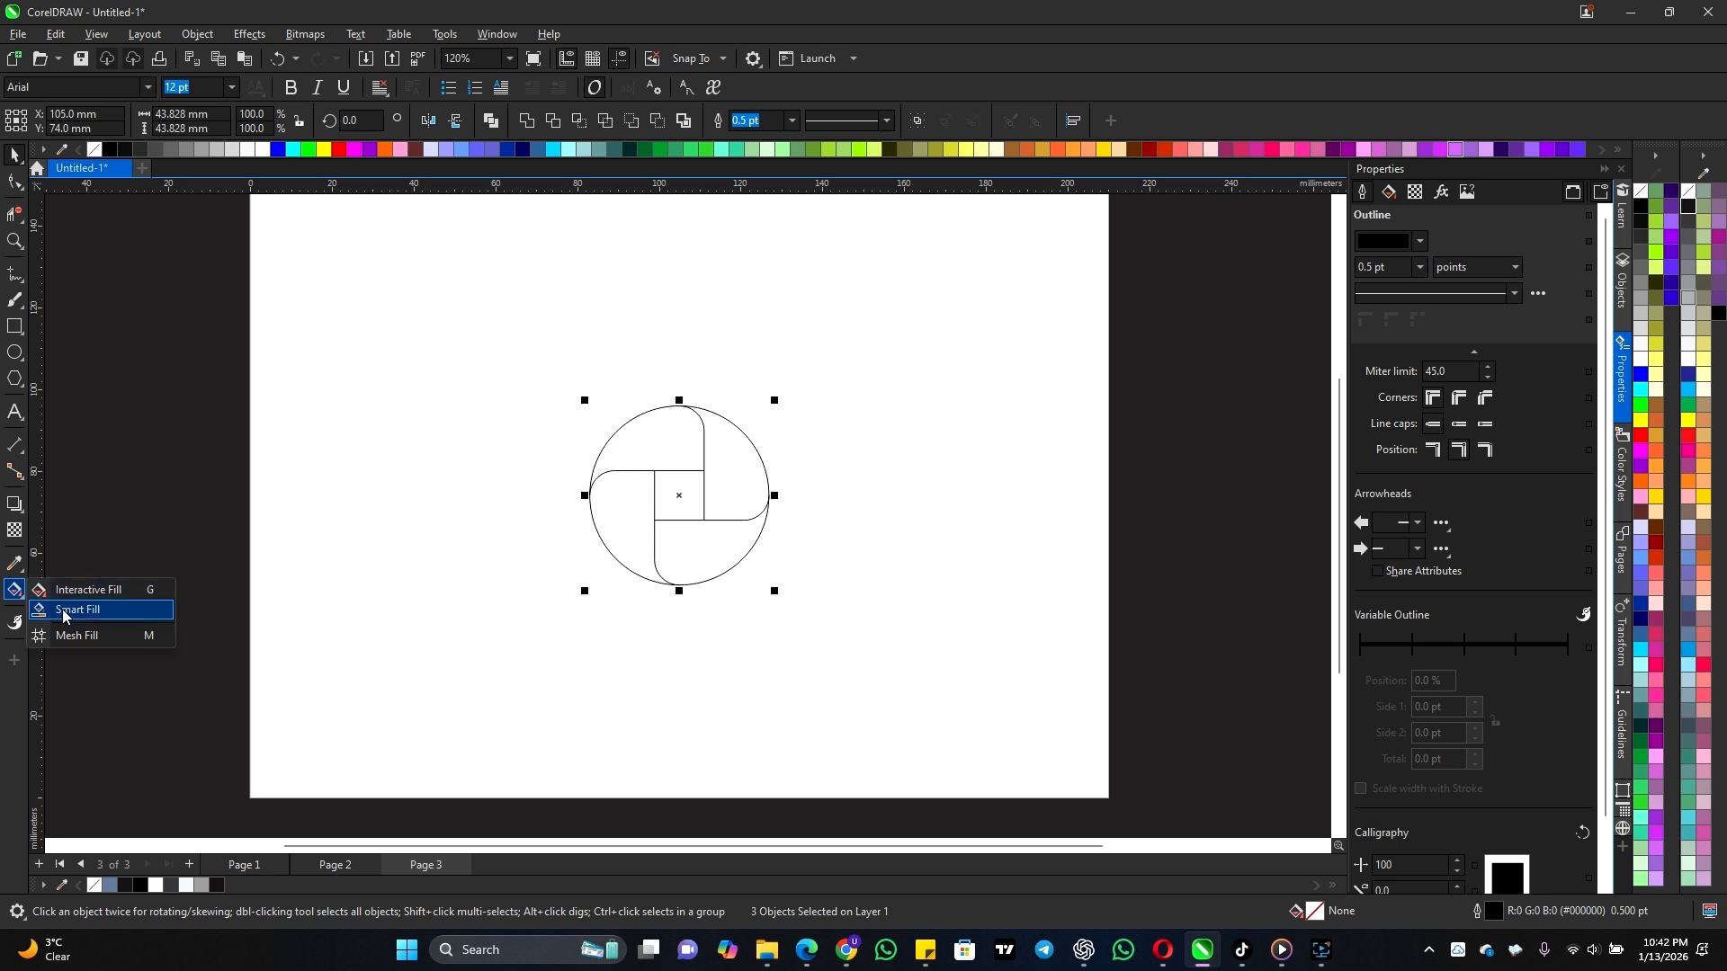
pyautogui.click(63, 612)
pyautogui.click(650, 453)
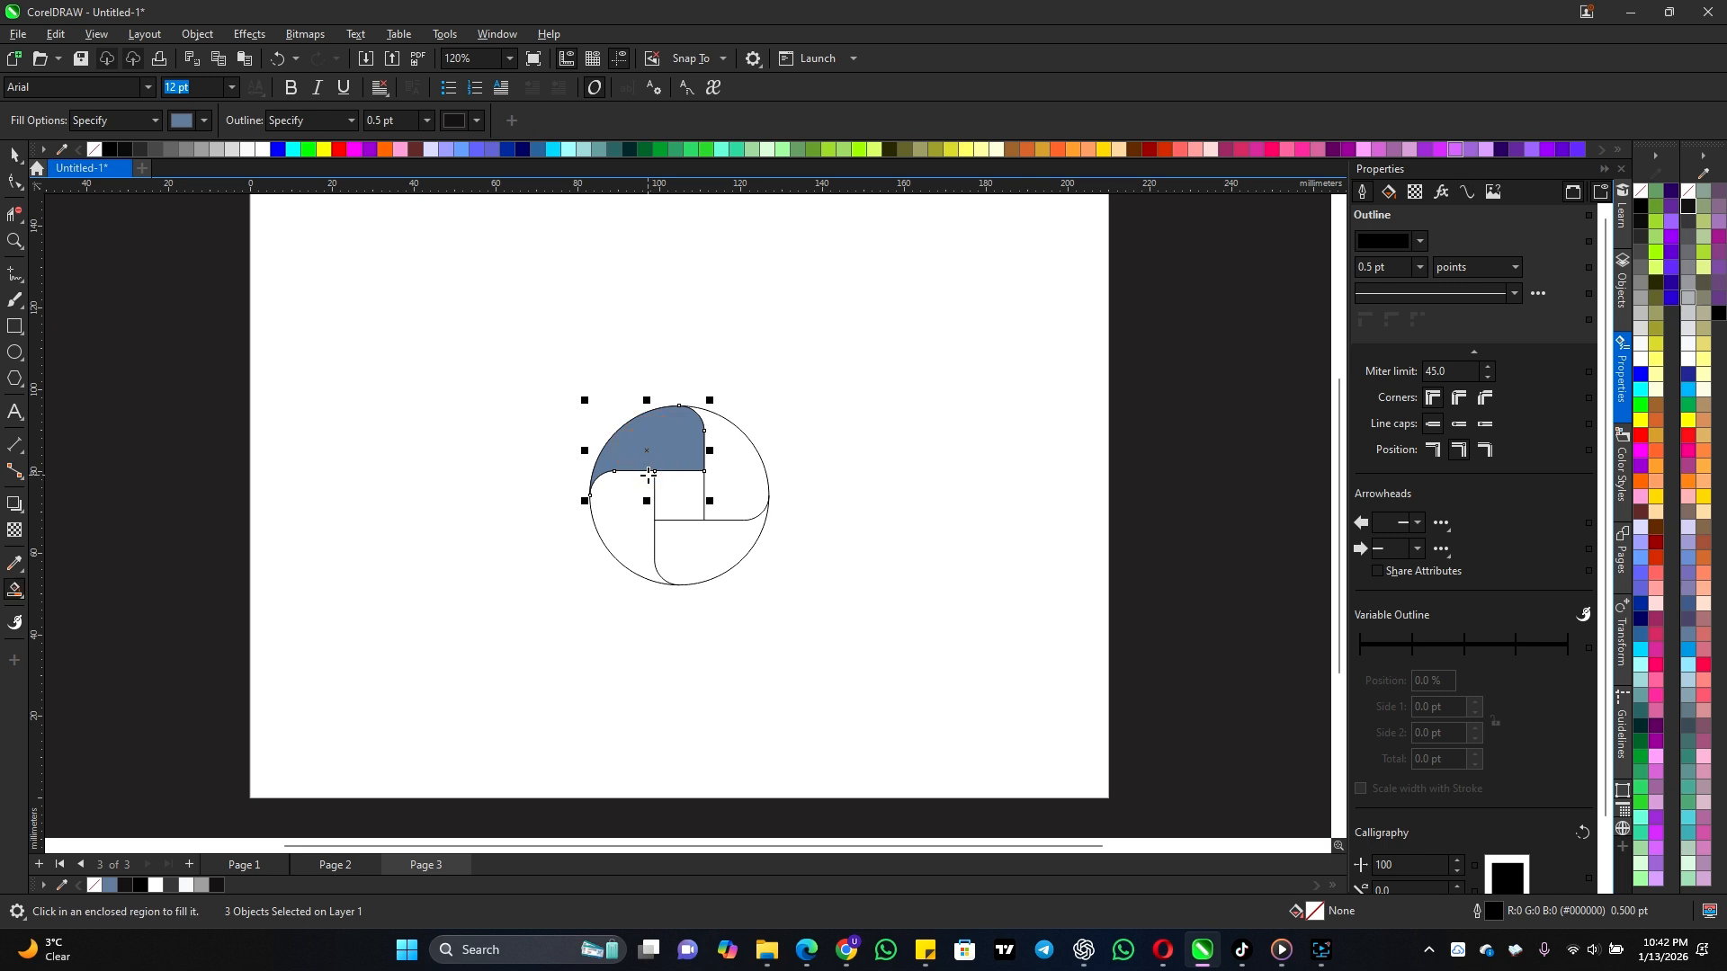
pyautogui.click(628, 531)
pyautogui.click(723, 565)
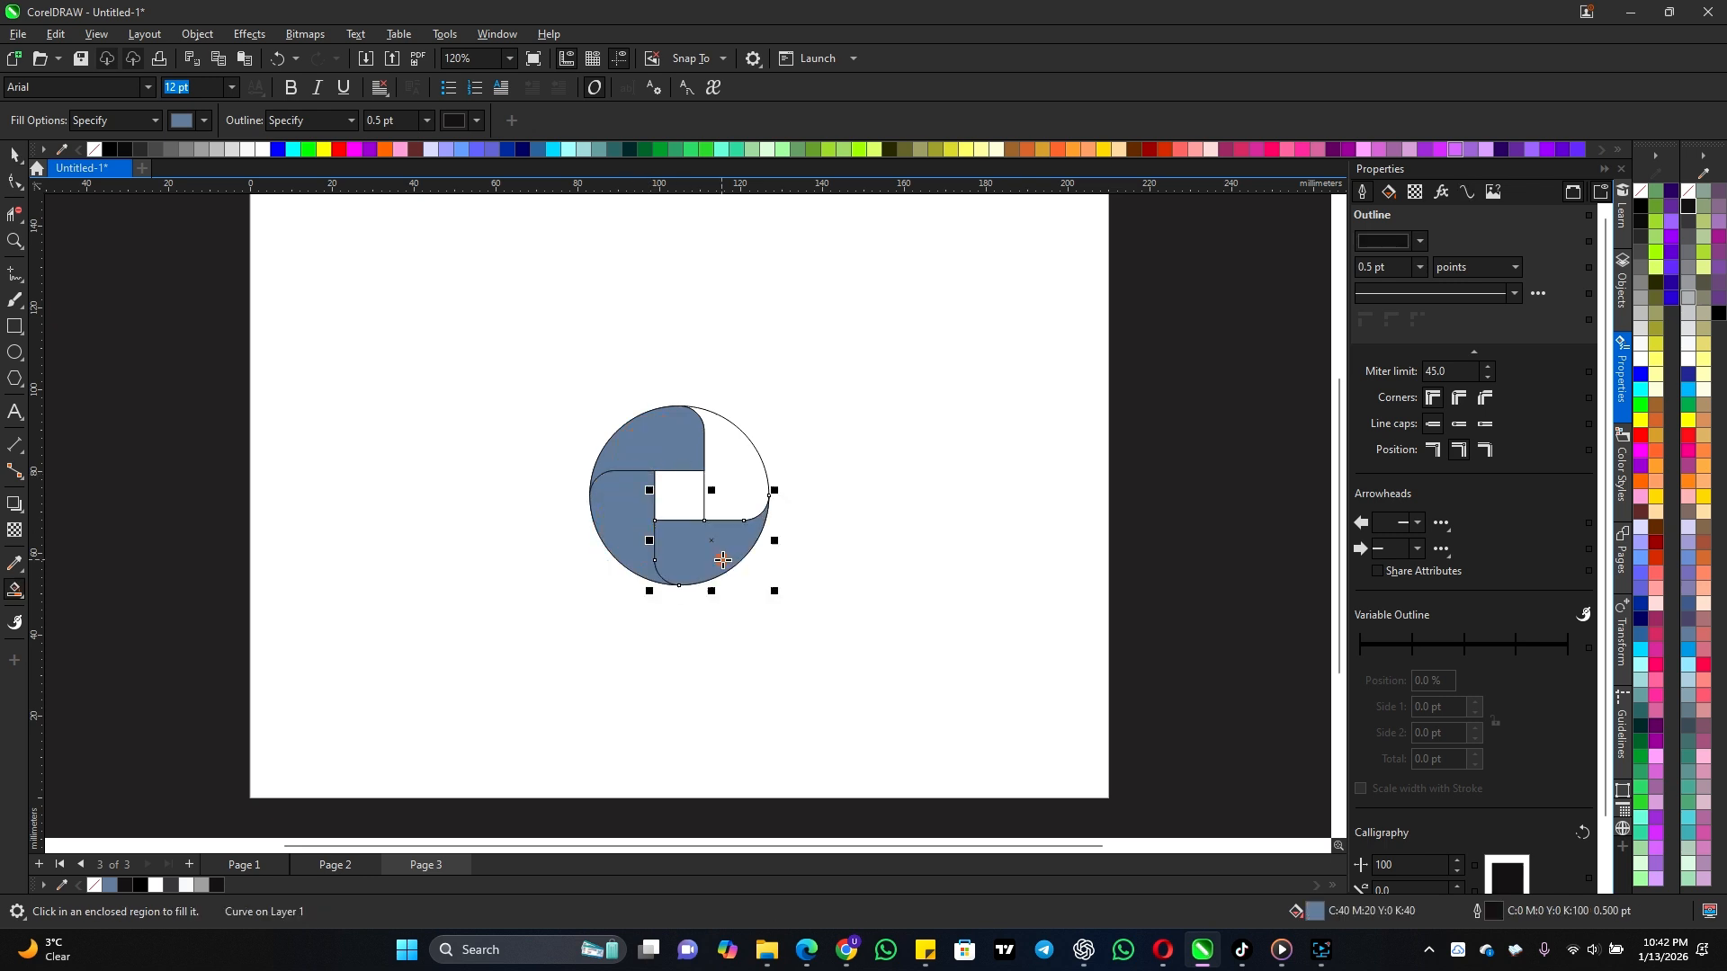
pyautogui.click(738, 475)
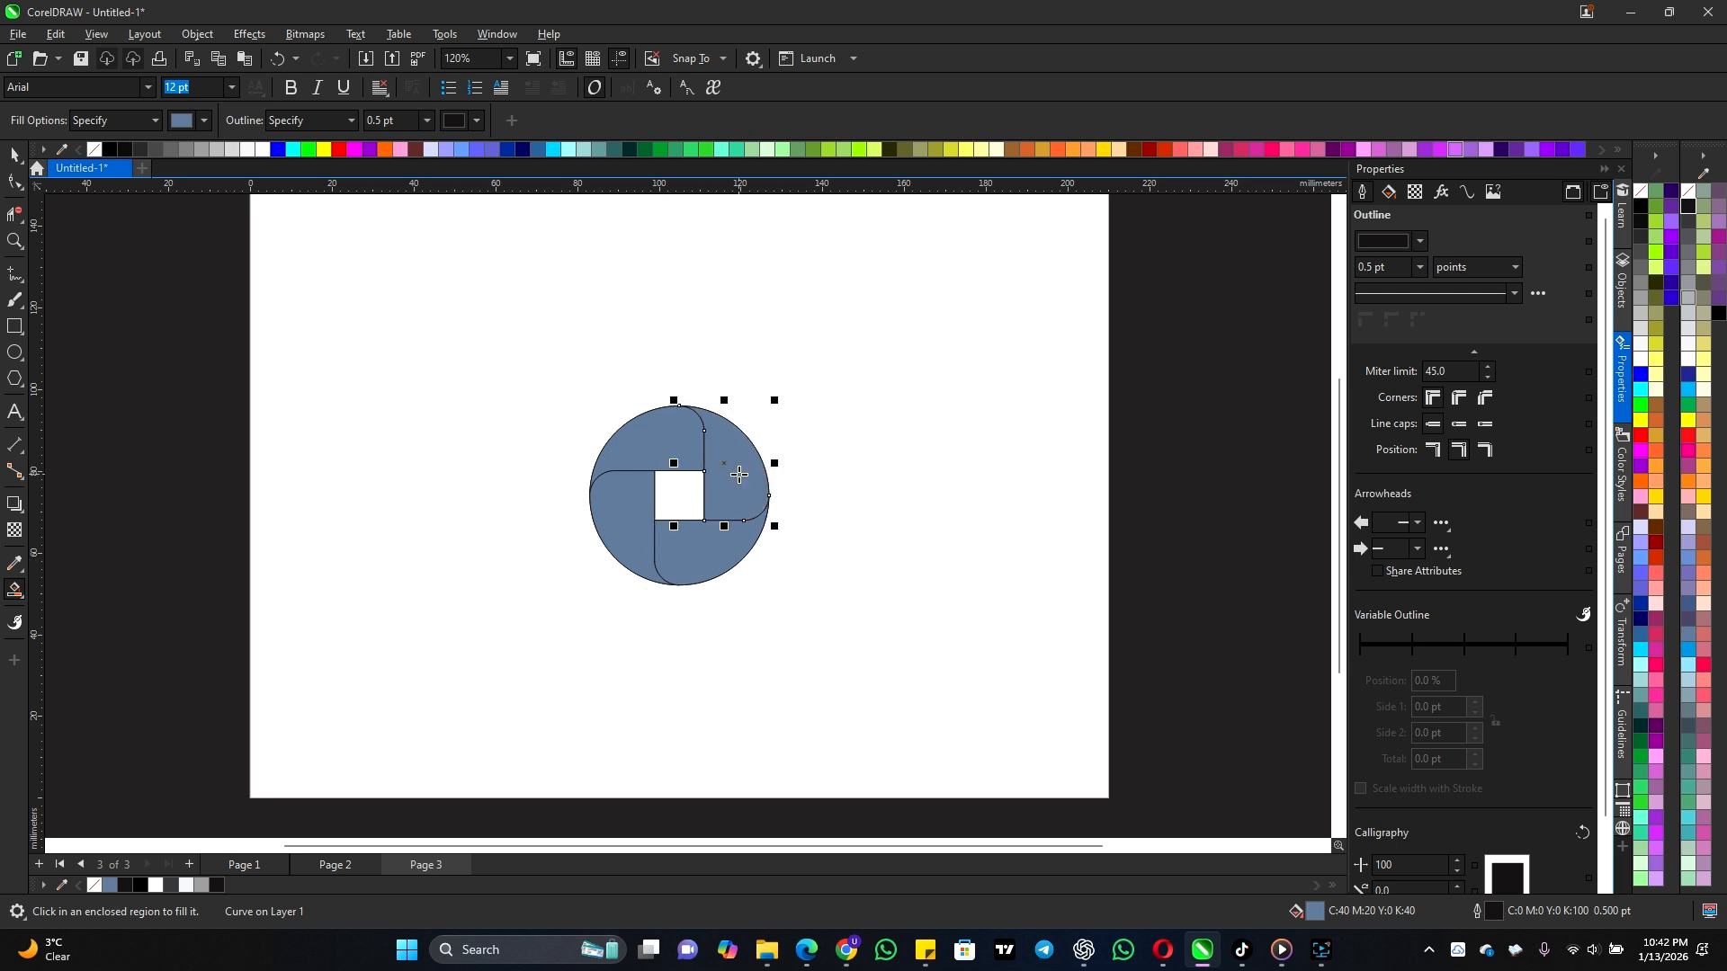
# Step: Try a slate-blue-to-white fountain fill on the still-selected right blade, drawn across the upper blade
pyautogui.click(15, 590)
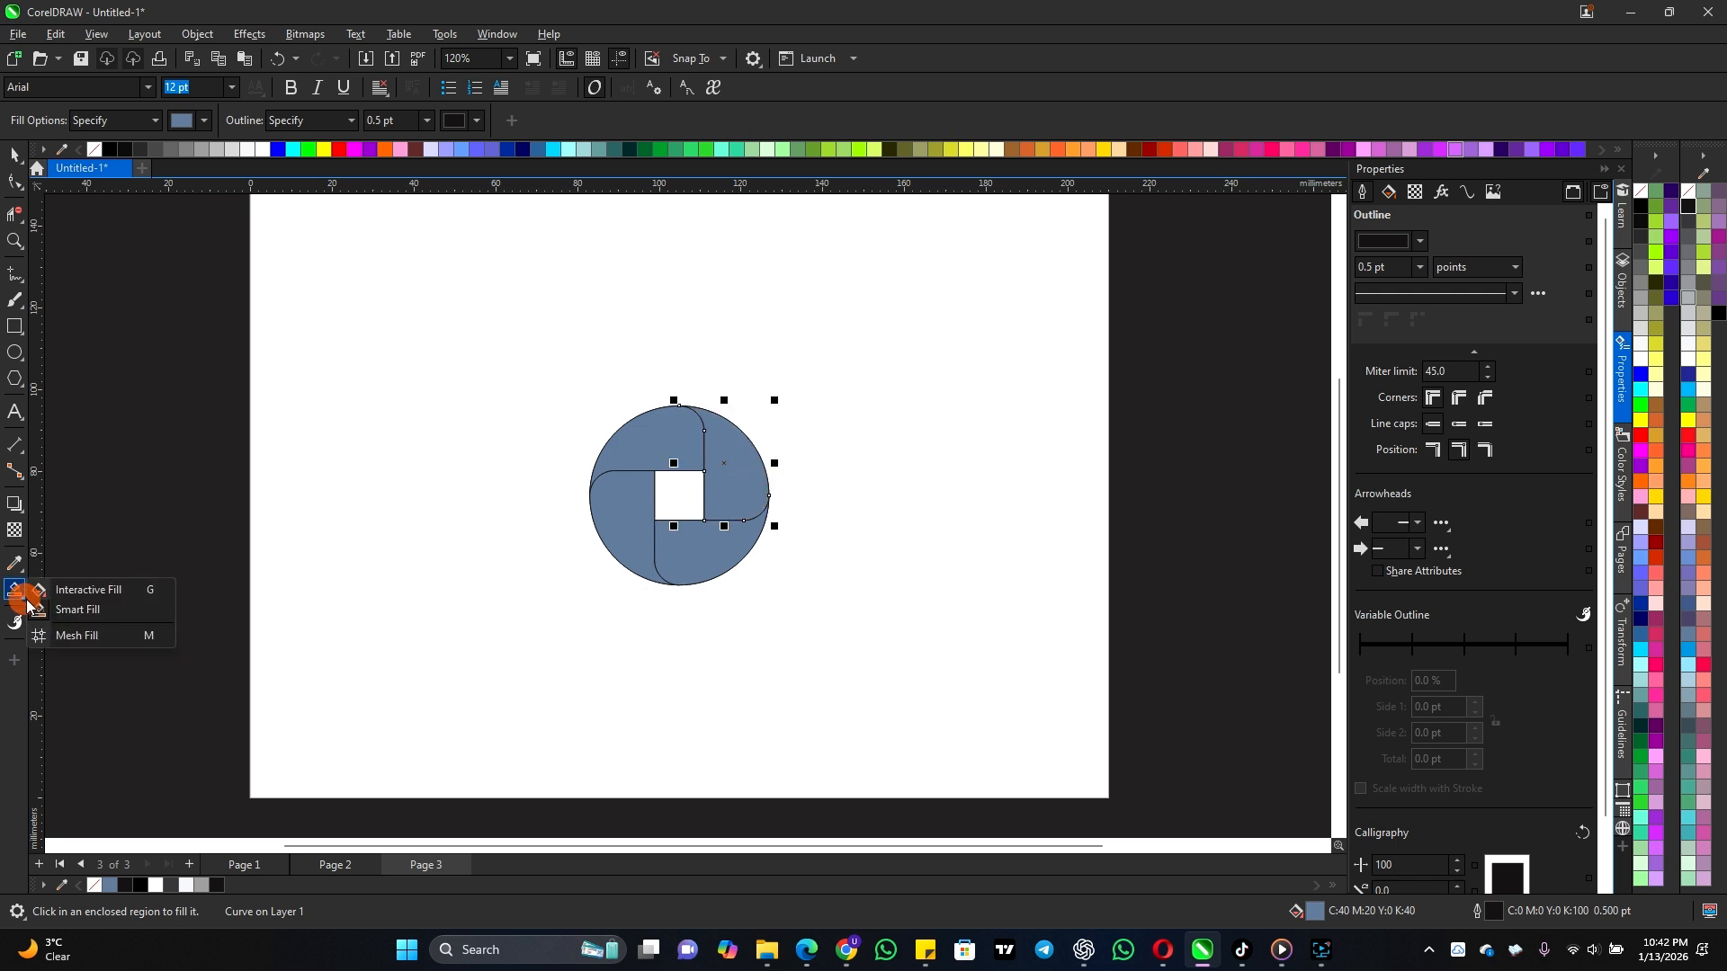
pyautogui.click(83, 591)
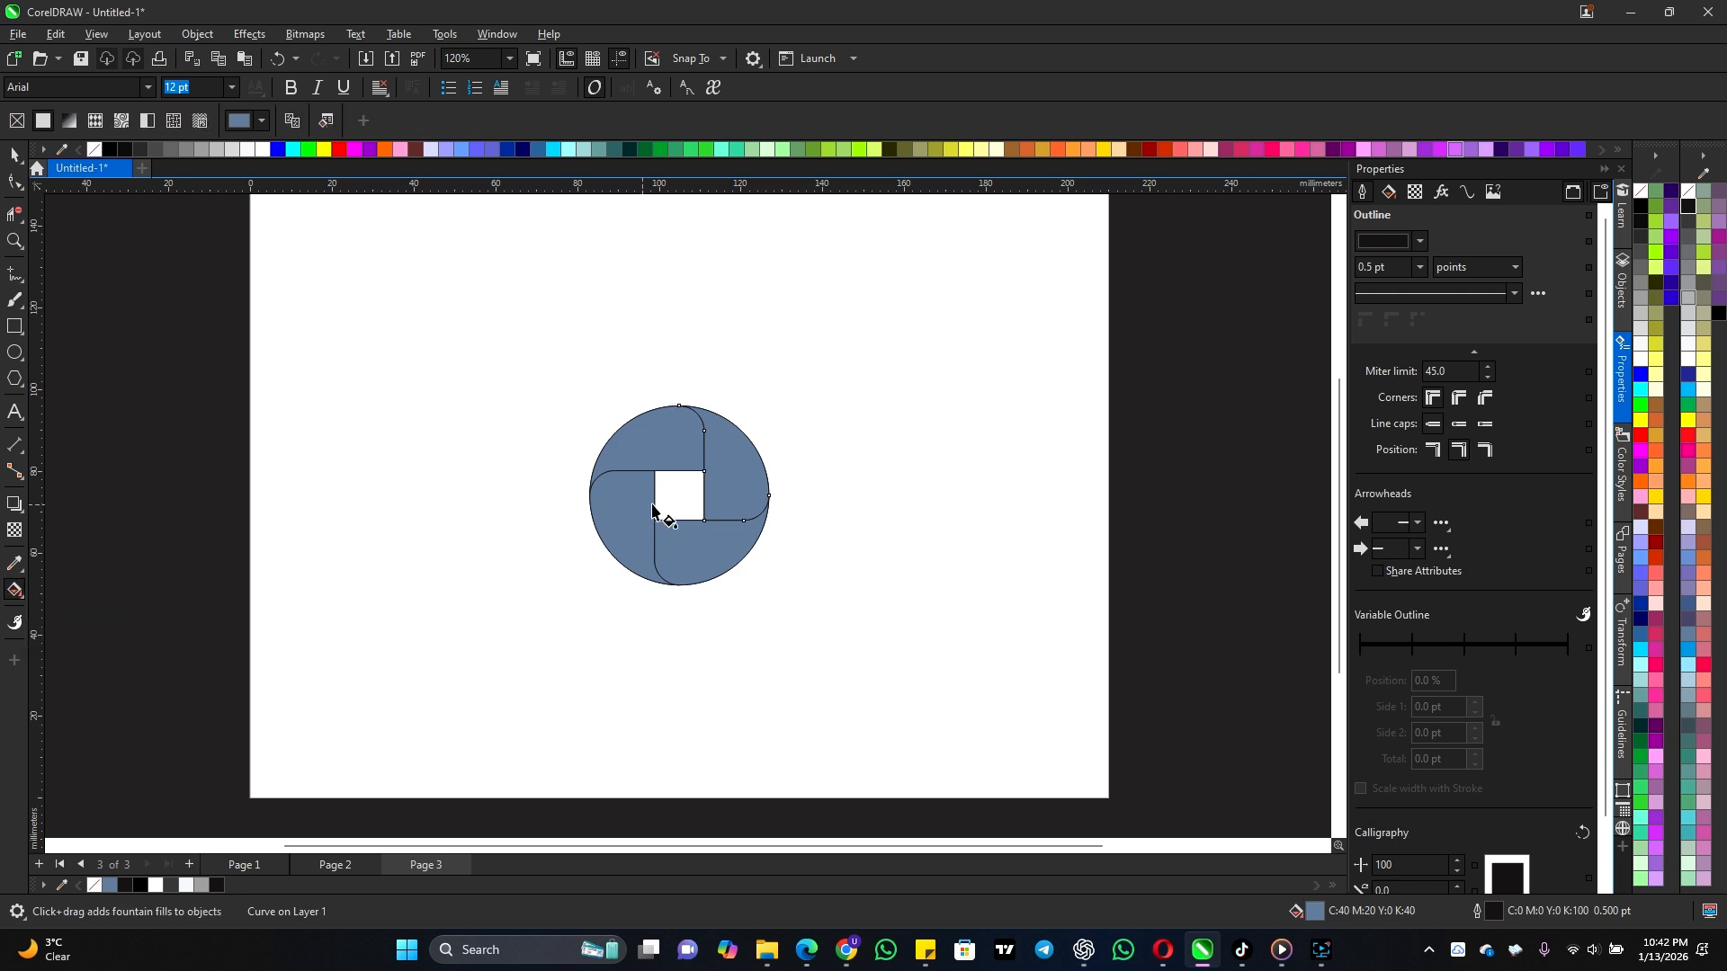
pyautogui.moveTo(690, 438); pyautogui.dragTo(589, 454)
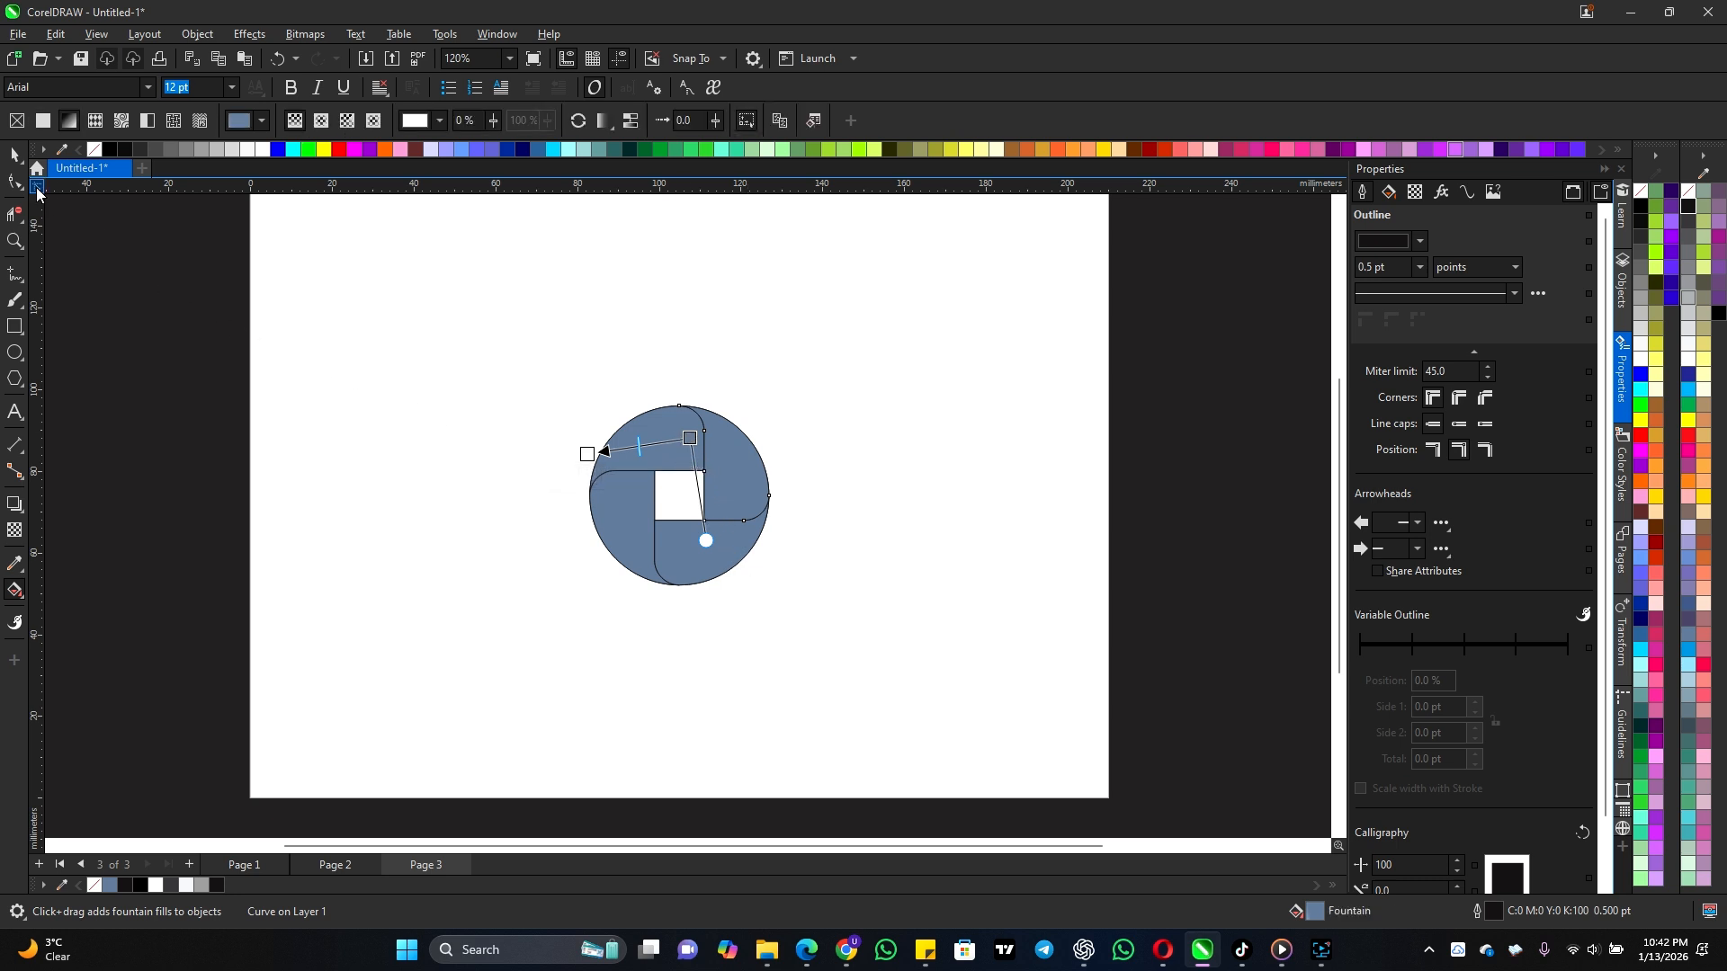
# Step: Give the upper blade a right-to-left linear fountain fill with its start color set to dark maroon, C46 M87 Y79 K70
pyautogui.click(10, 158)
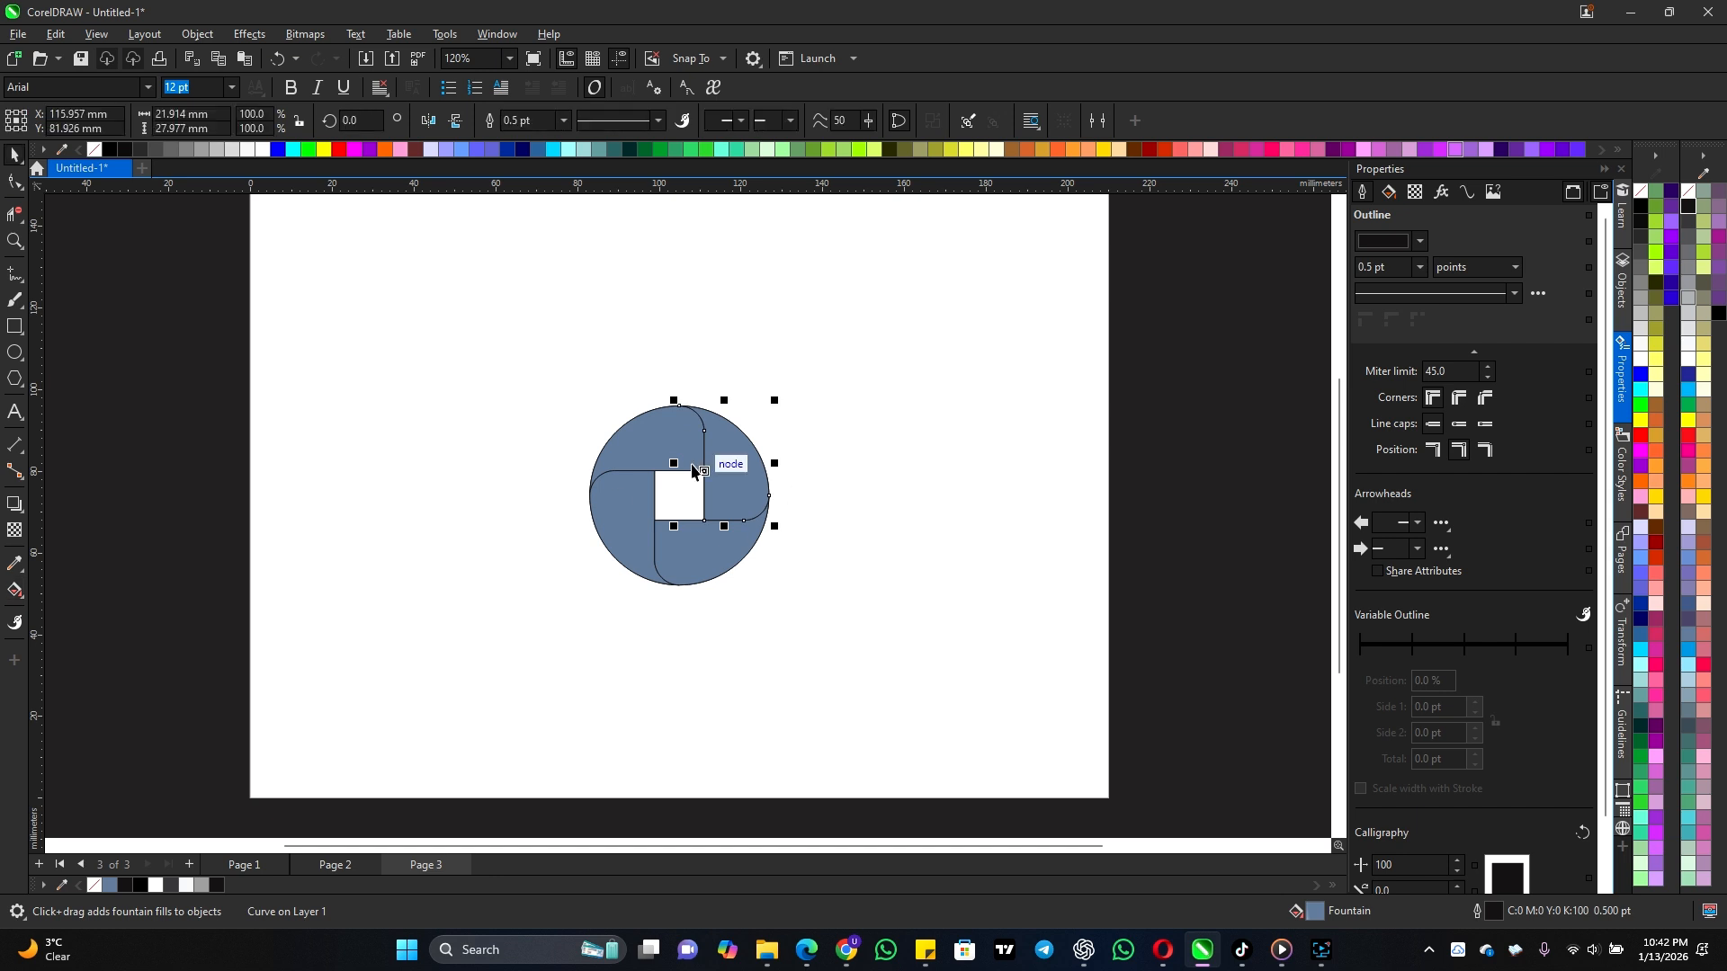
pyautogui.click(656, 440)
pyautogui.click(14, 591)
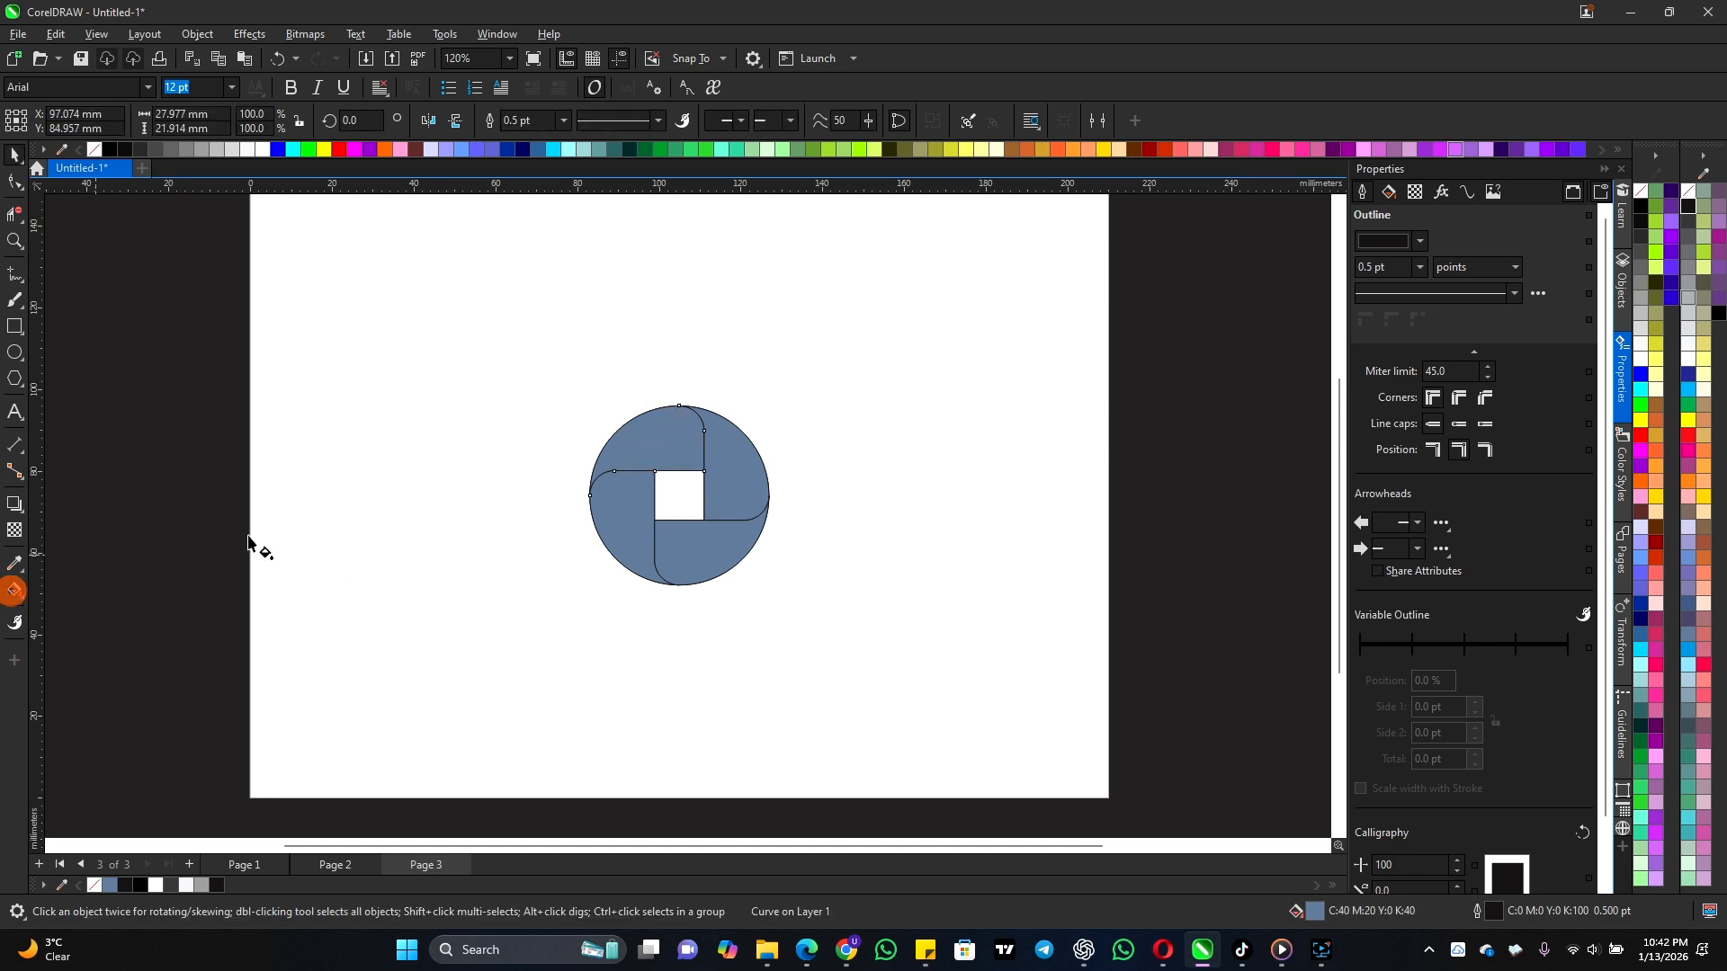
pyautogui.moveTo(698, 443); pyautogui.dragTo(573, 463)
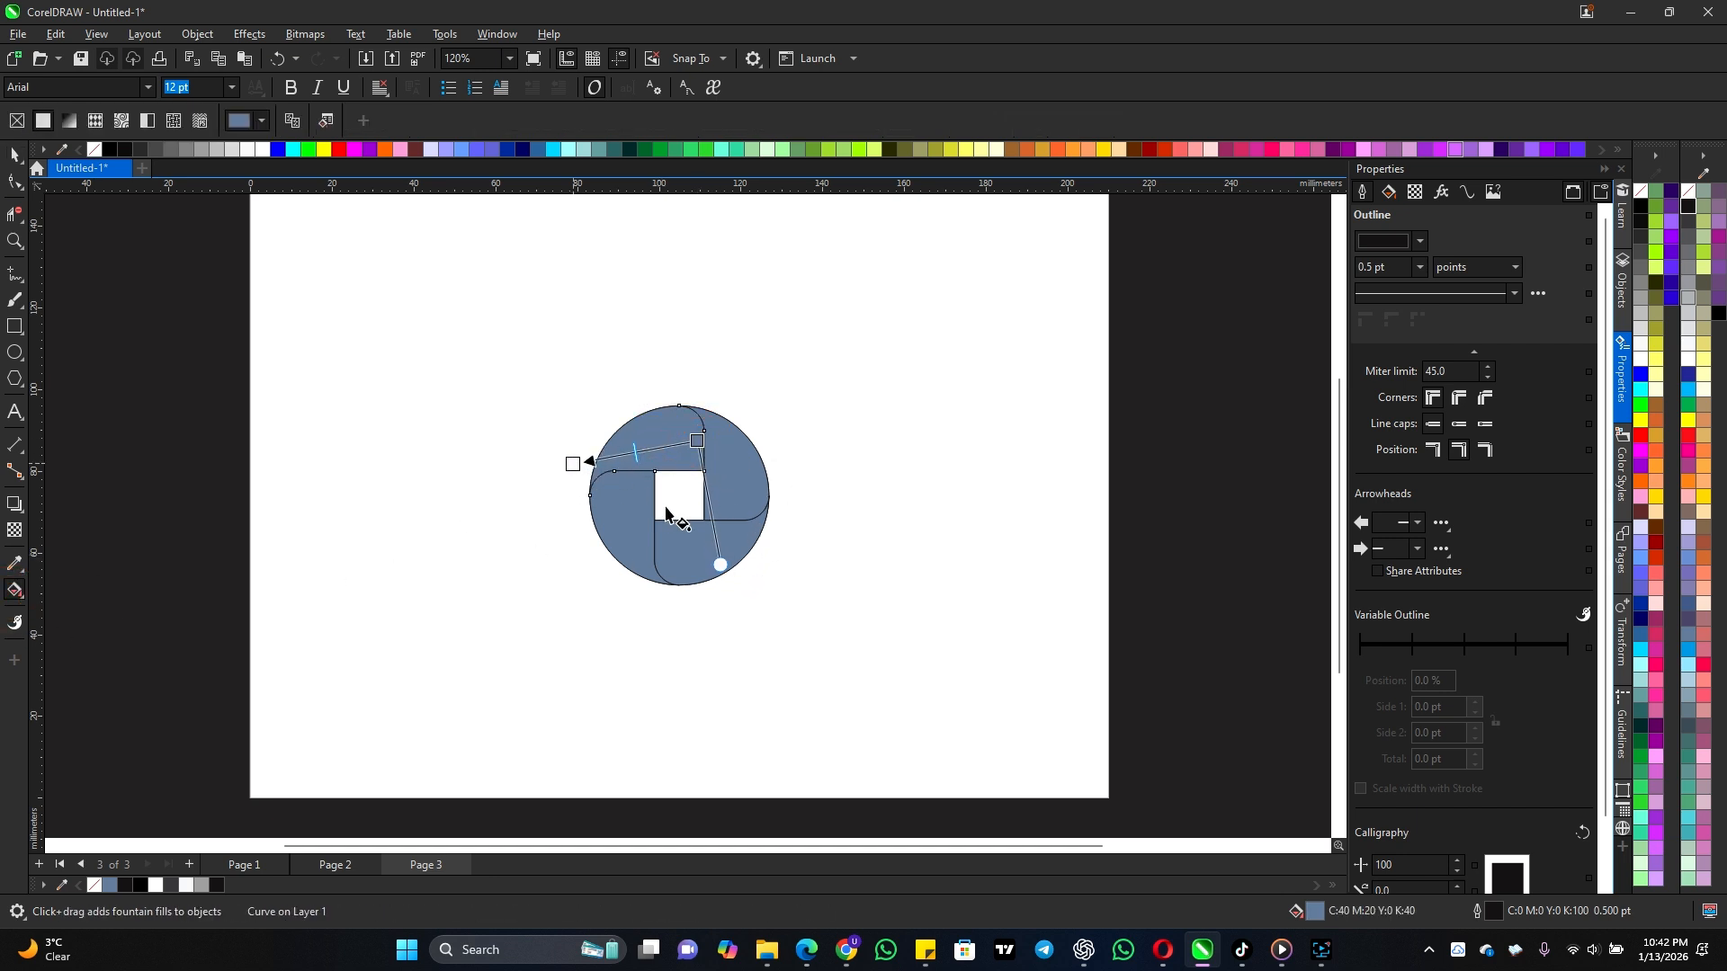
pyautogui.click(698, 441)
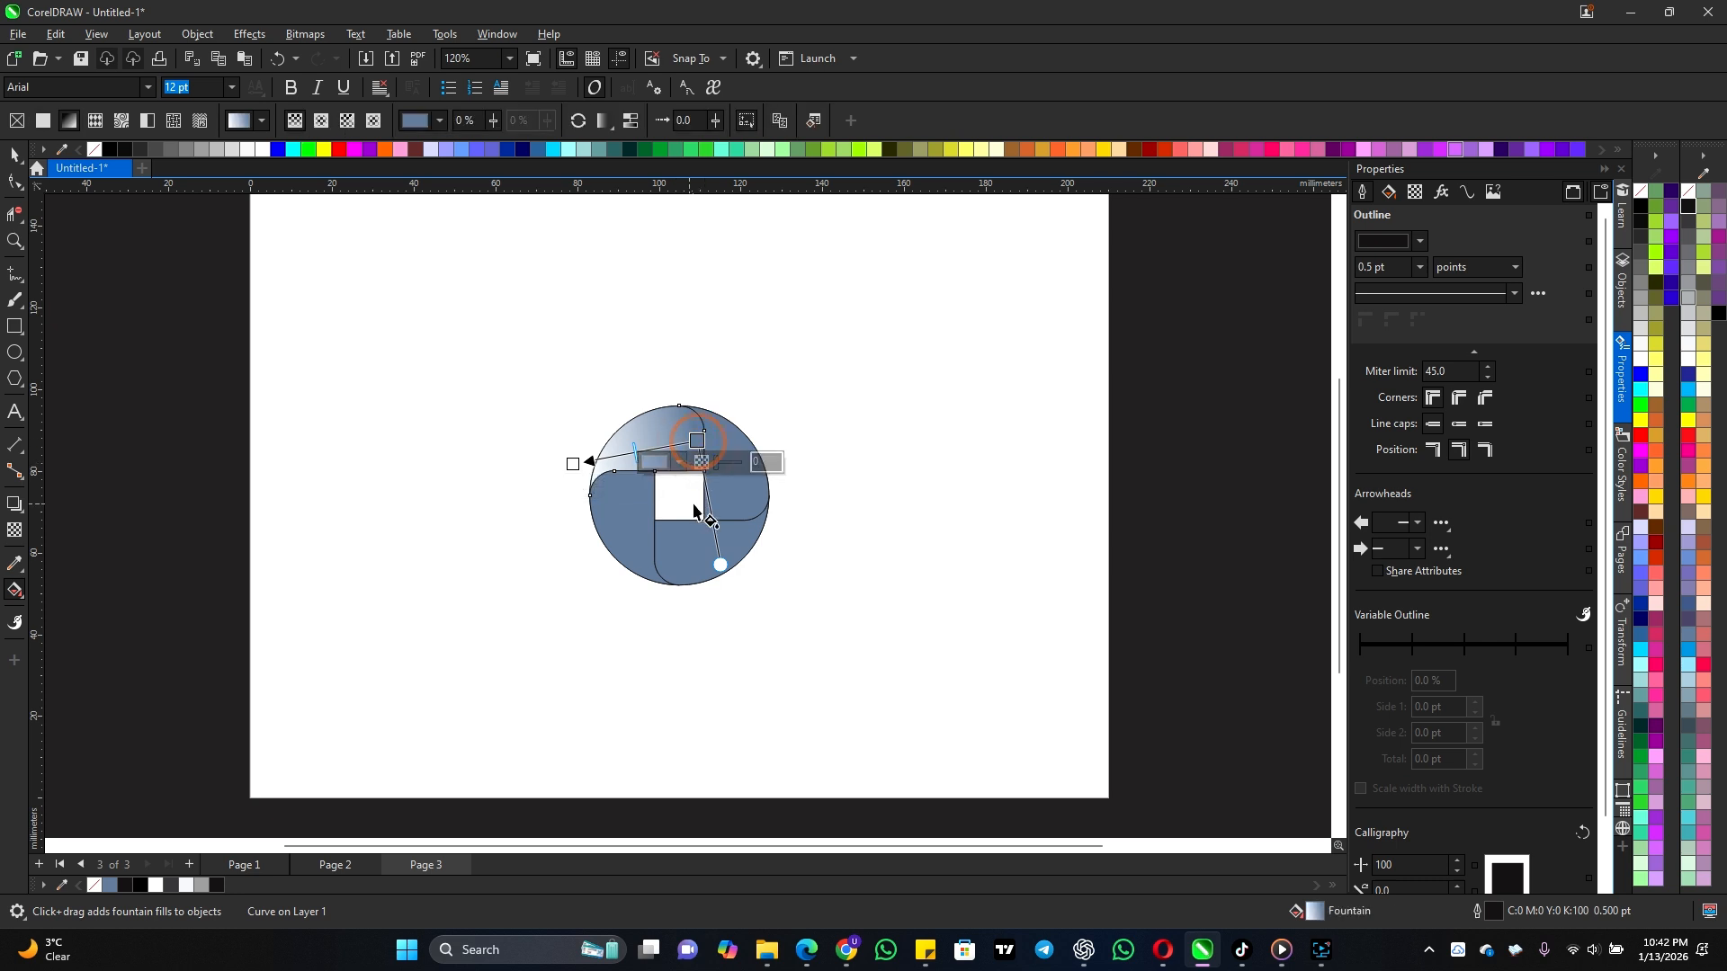
pyautogui.click(651, 464)
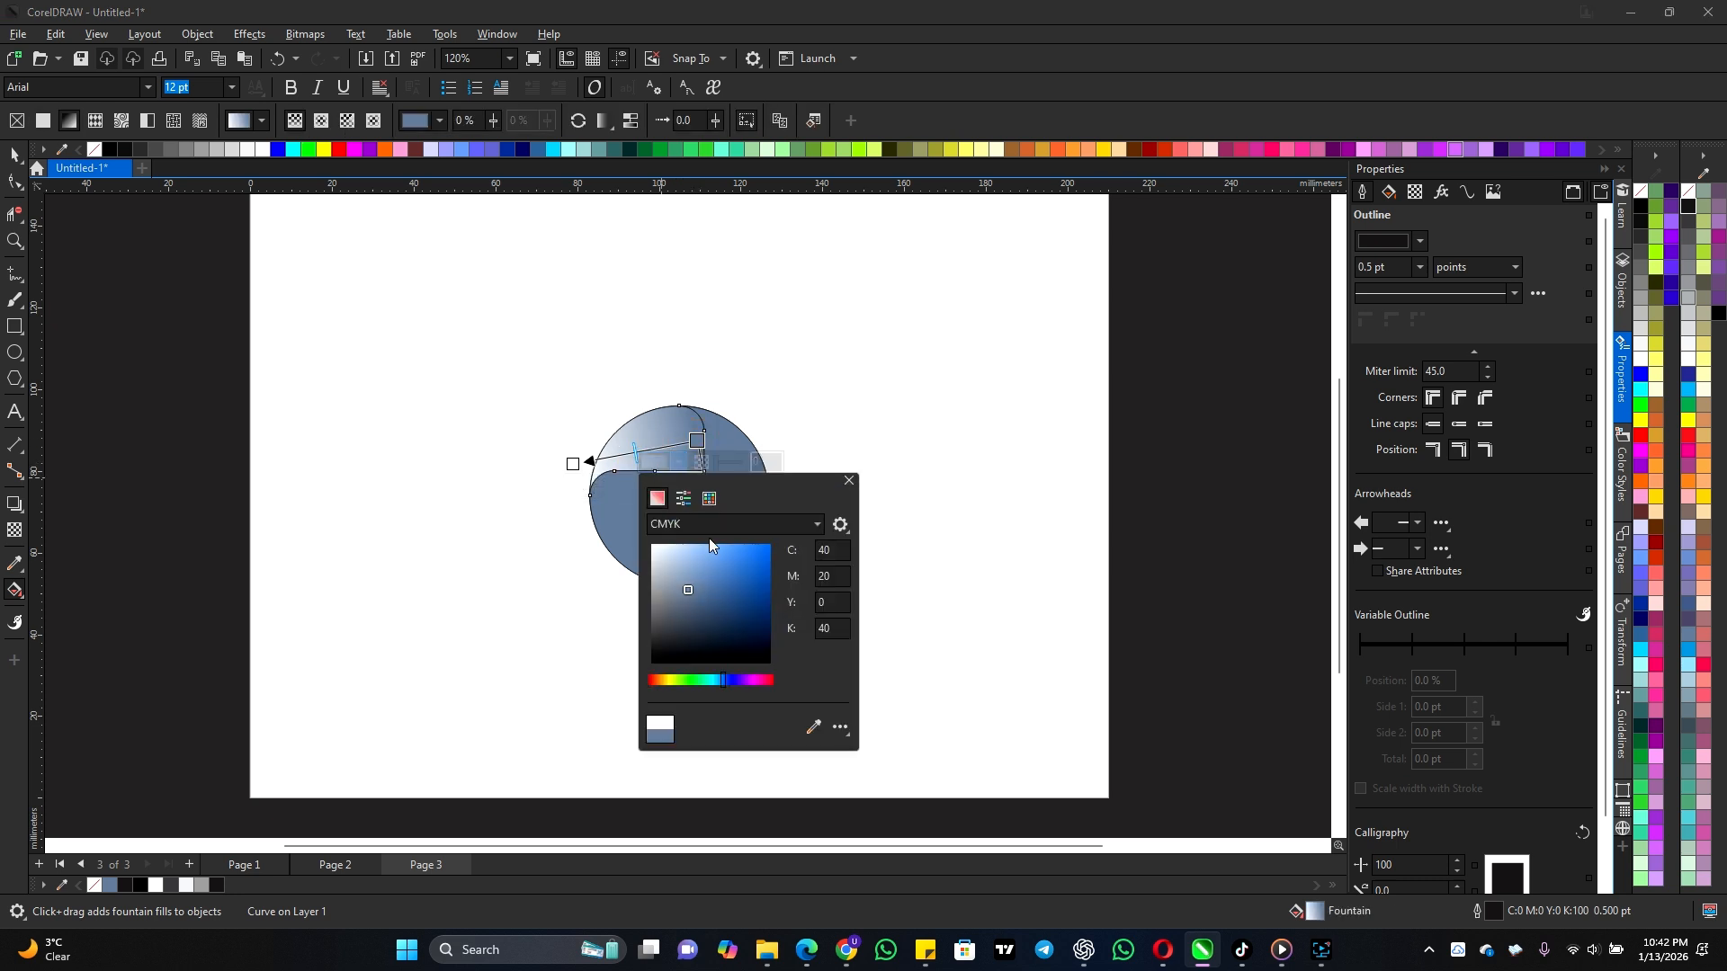
pyautogui.moveTo(660, 680); pyautogui.dragTo(629, 686)
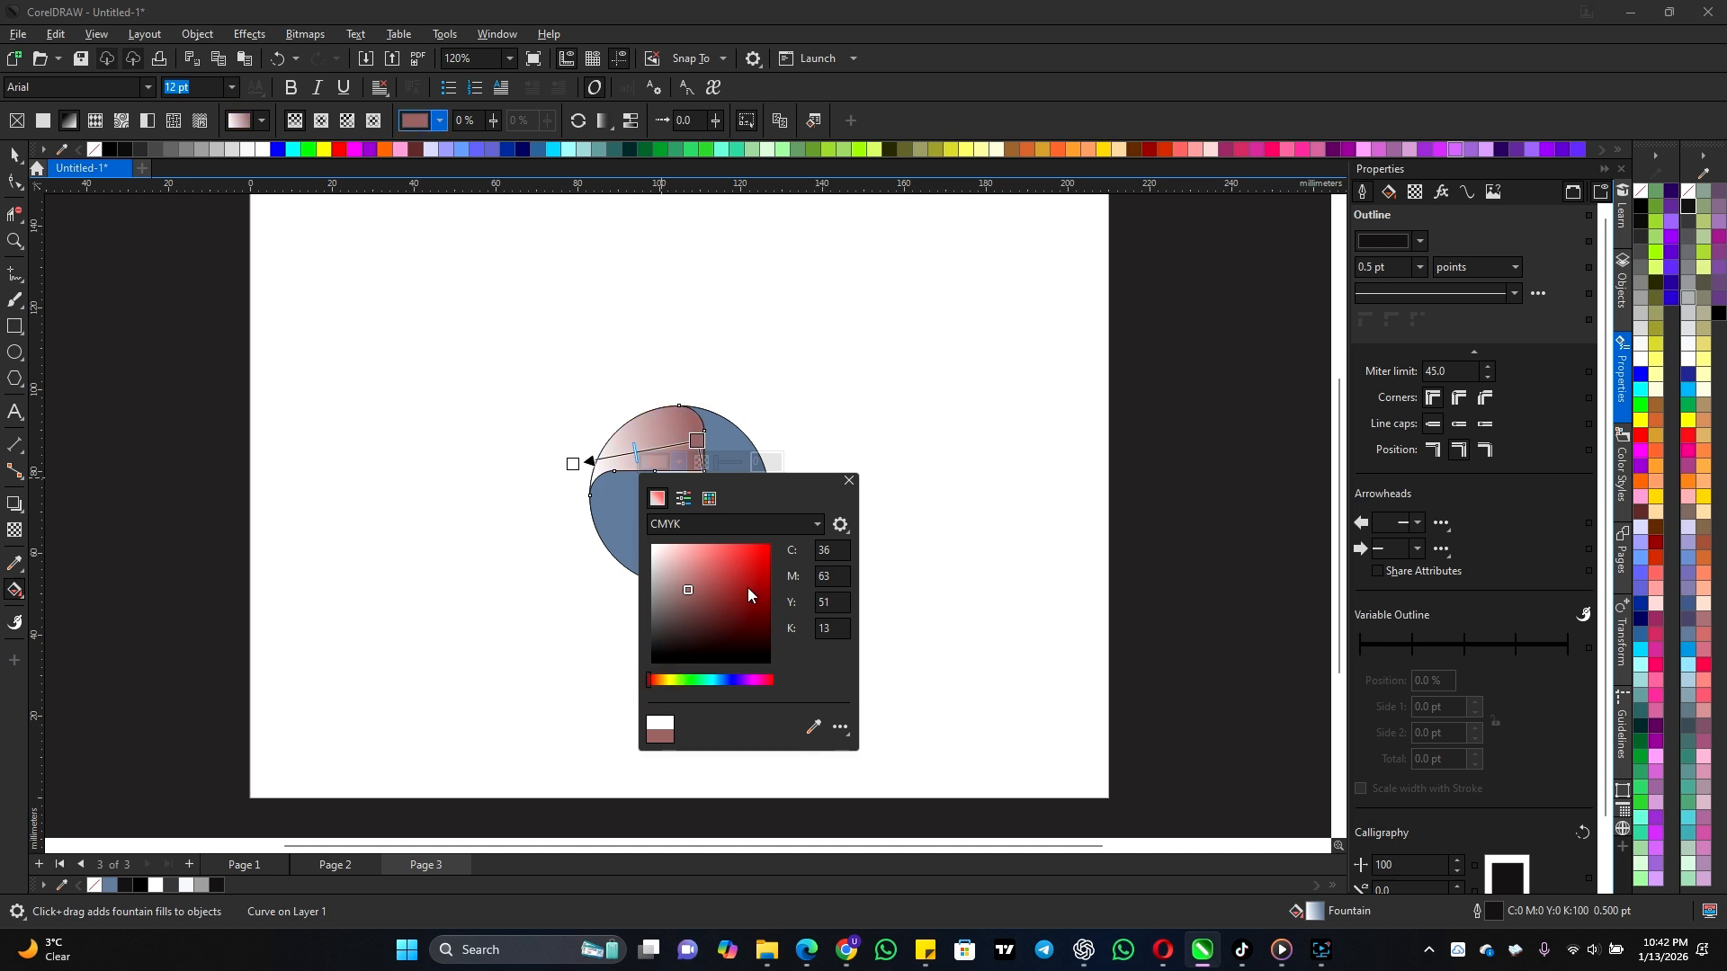
pyautogui.moveTo(761, 569); pyautogui.dragTo(774, 633)
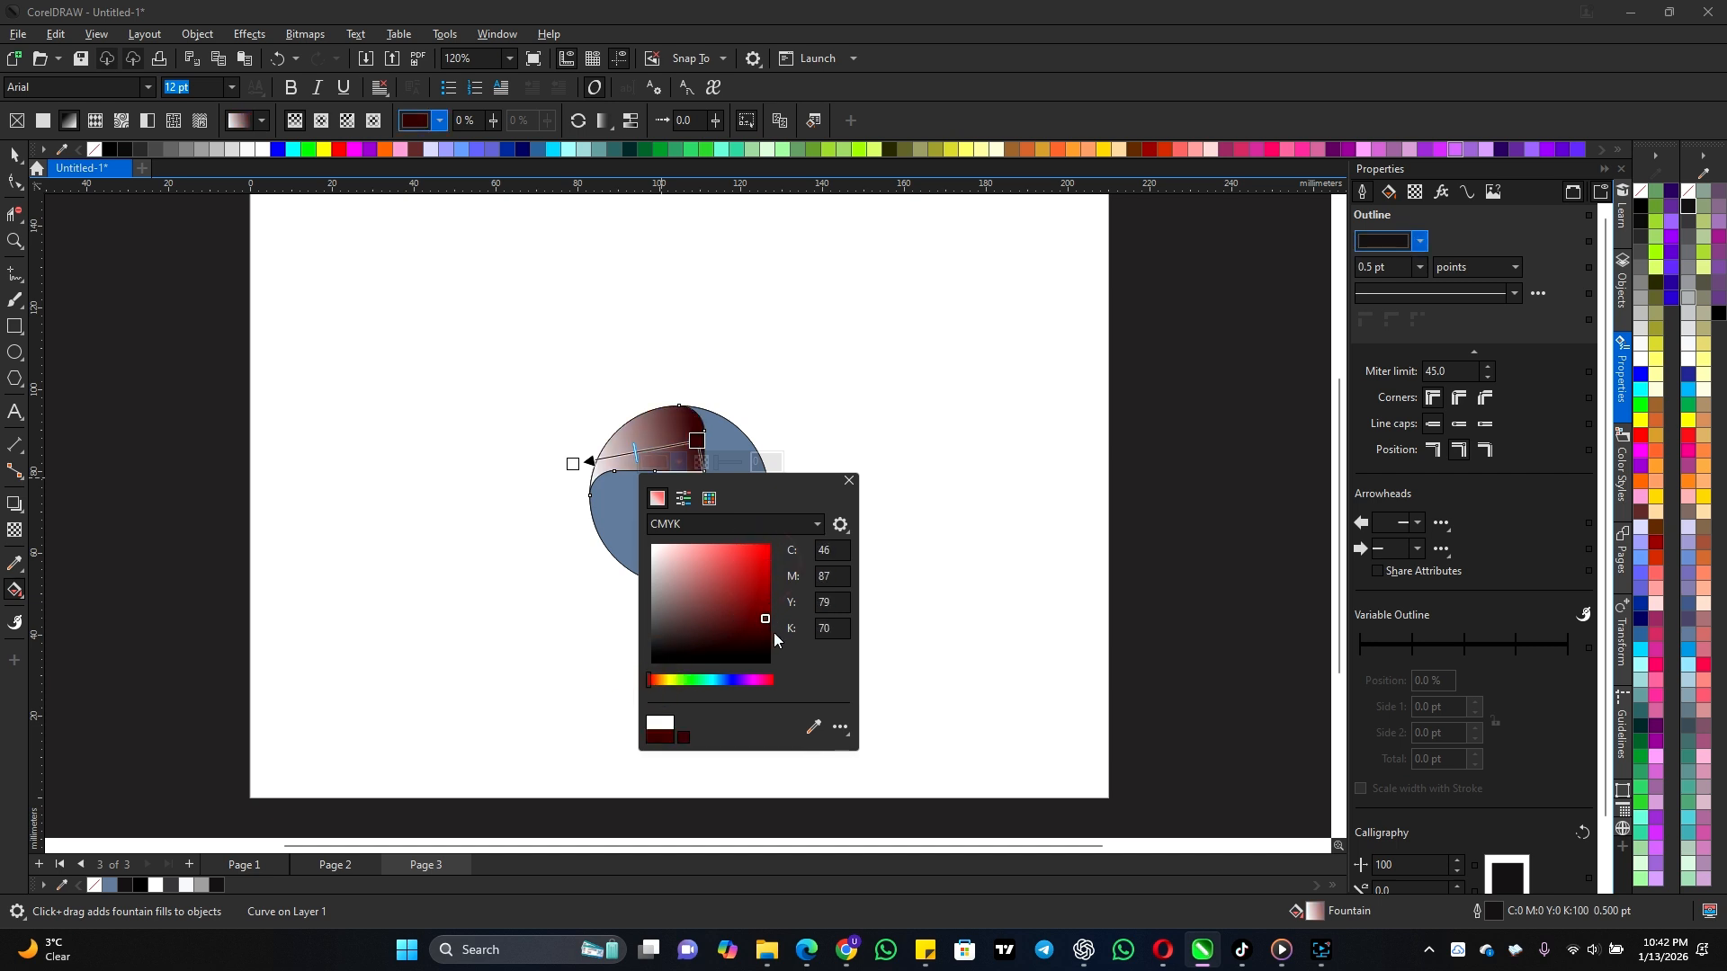
# Step: Set the upper blade's gradient end color to red #FF0000 and align the gradient horizontally, with the dark end at the blade's rounded side
pyautogui.click(579, 463)
pyautogui.click(575, 457)
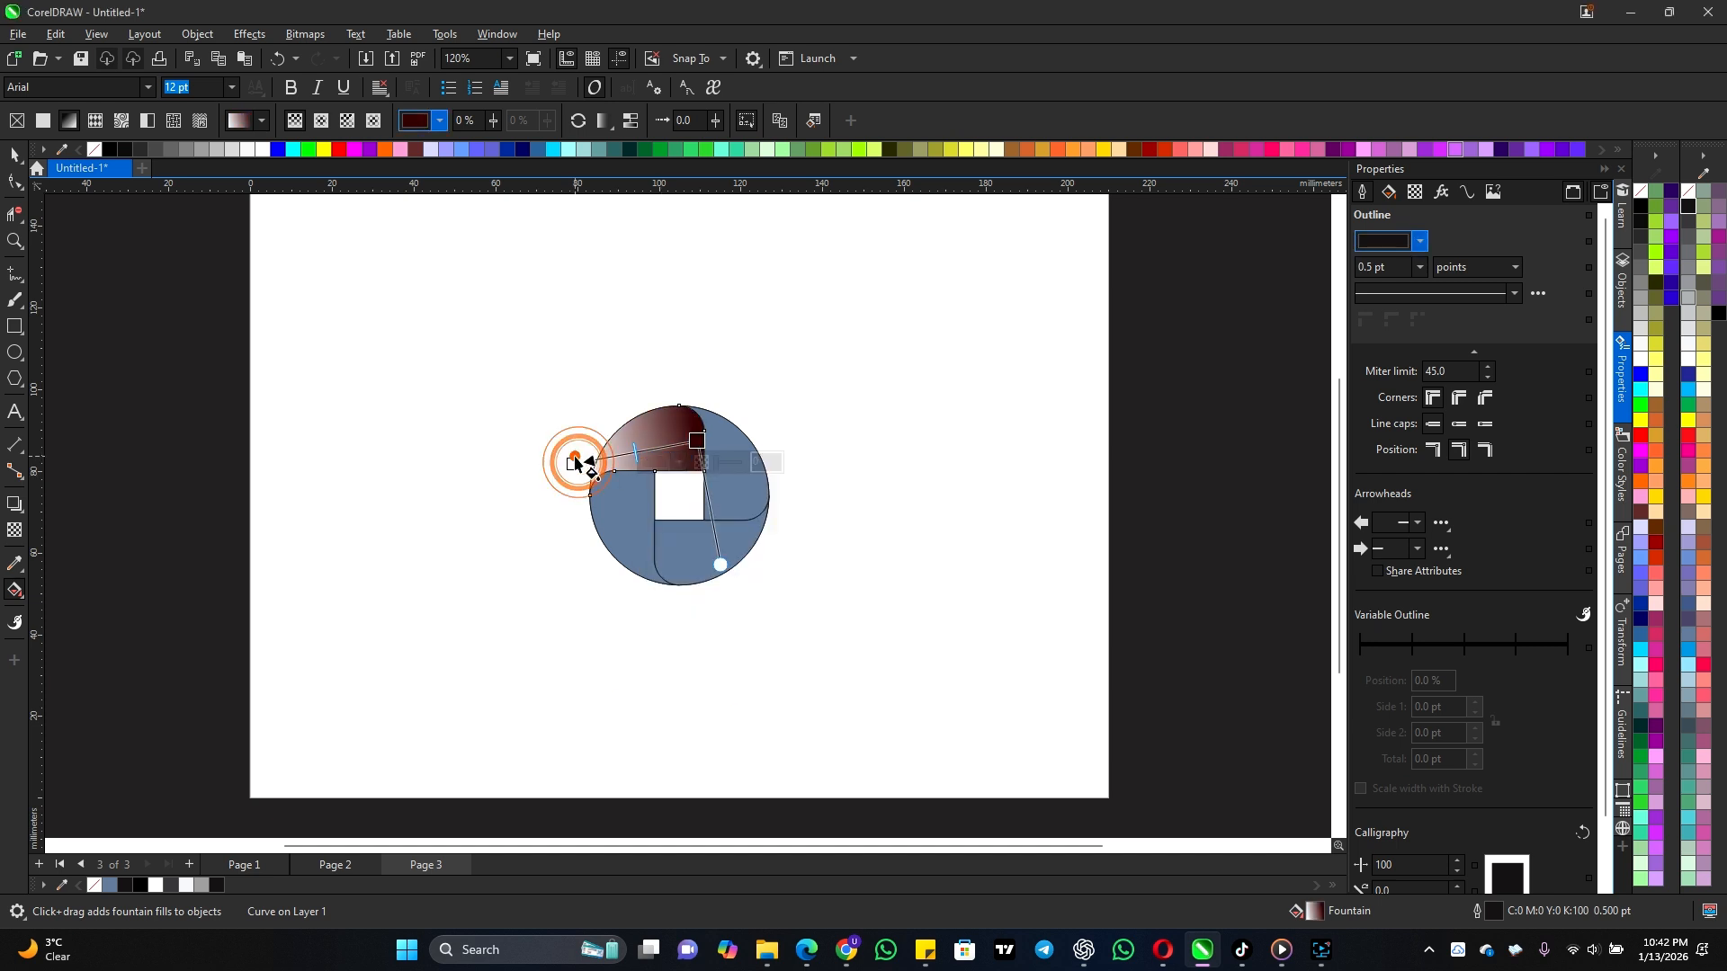
pyautogui.click(595, 456)
pyautogui.click(619, 457)
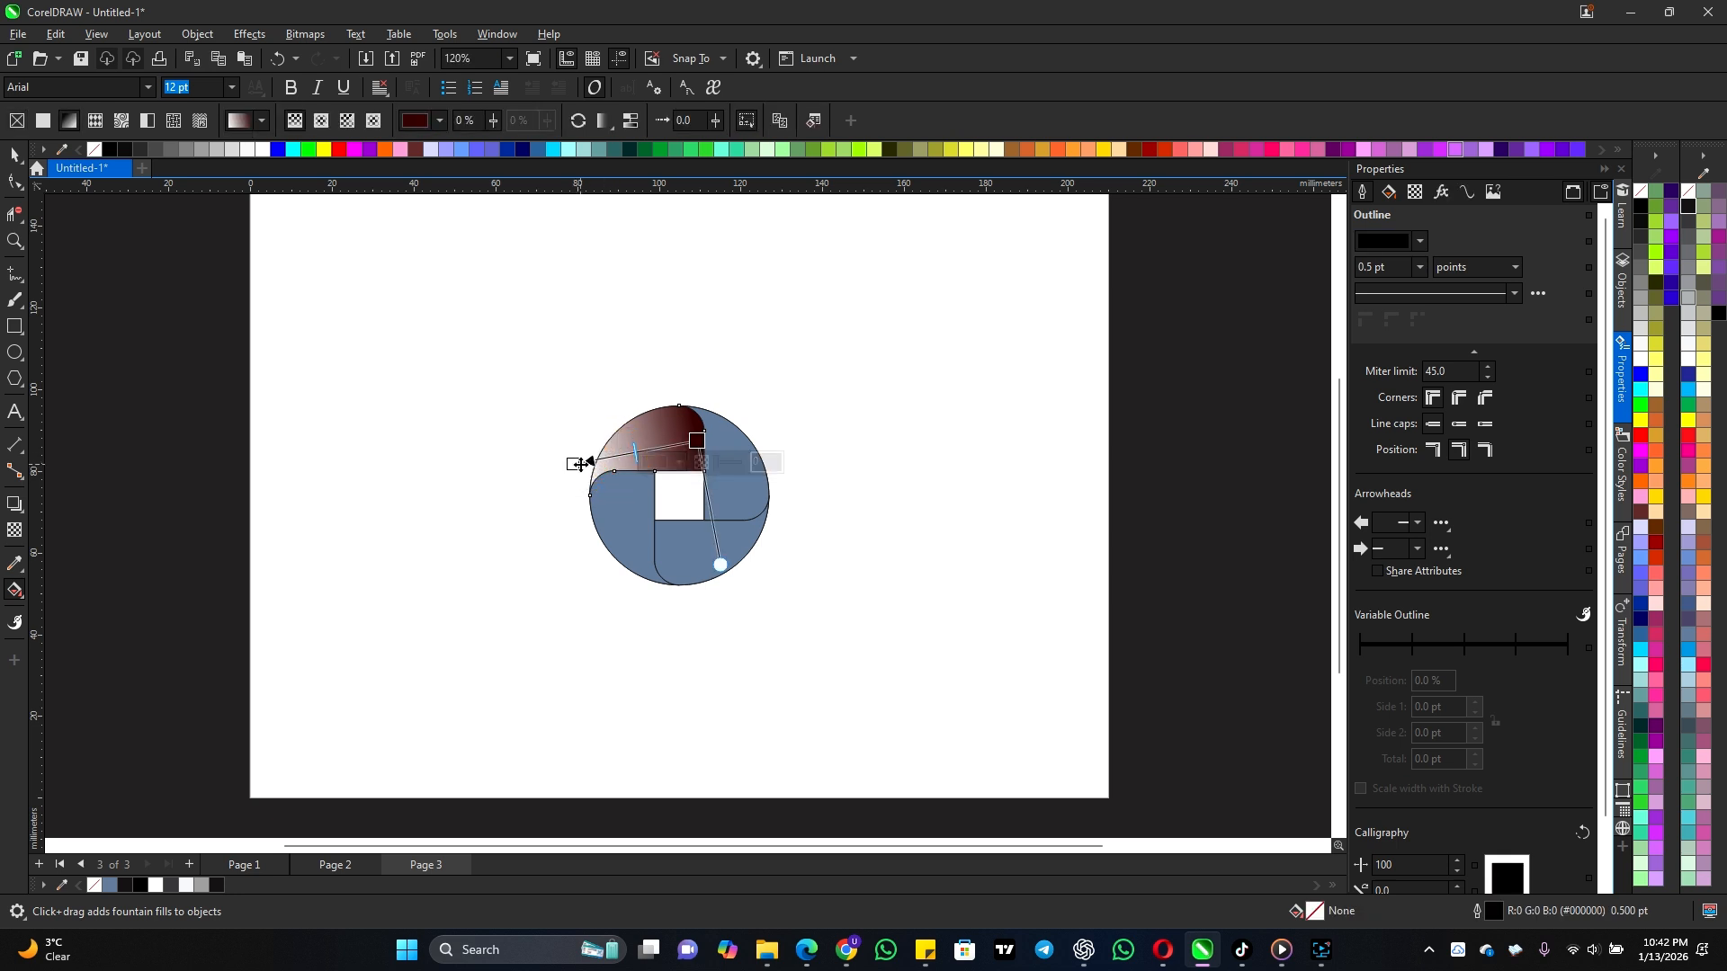
pyautogui.click(576, 463)
pyautogui.click(550, 485)
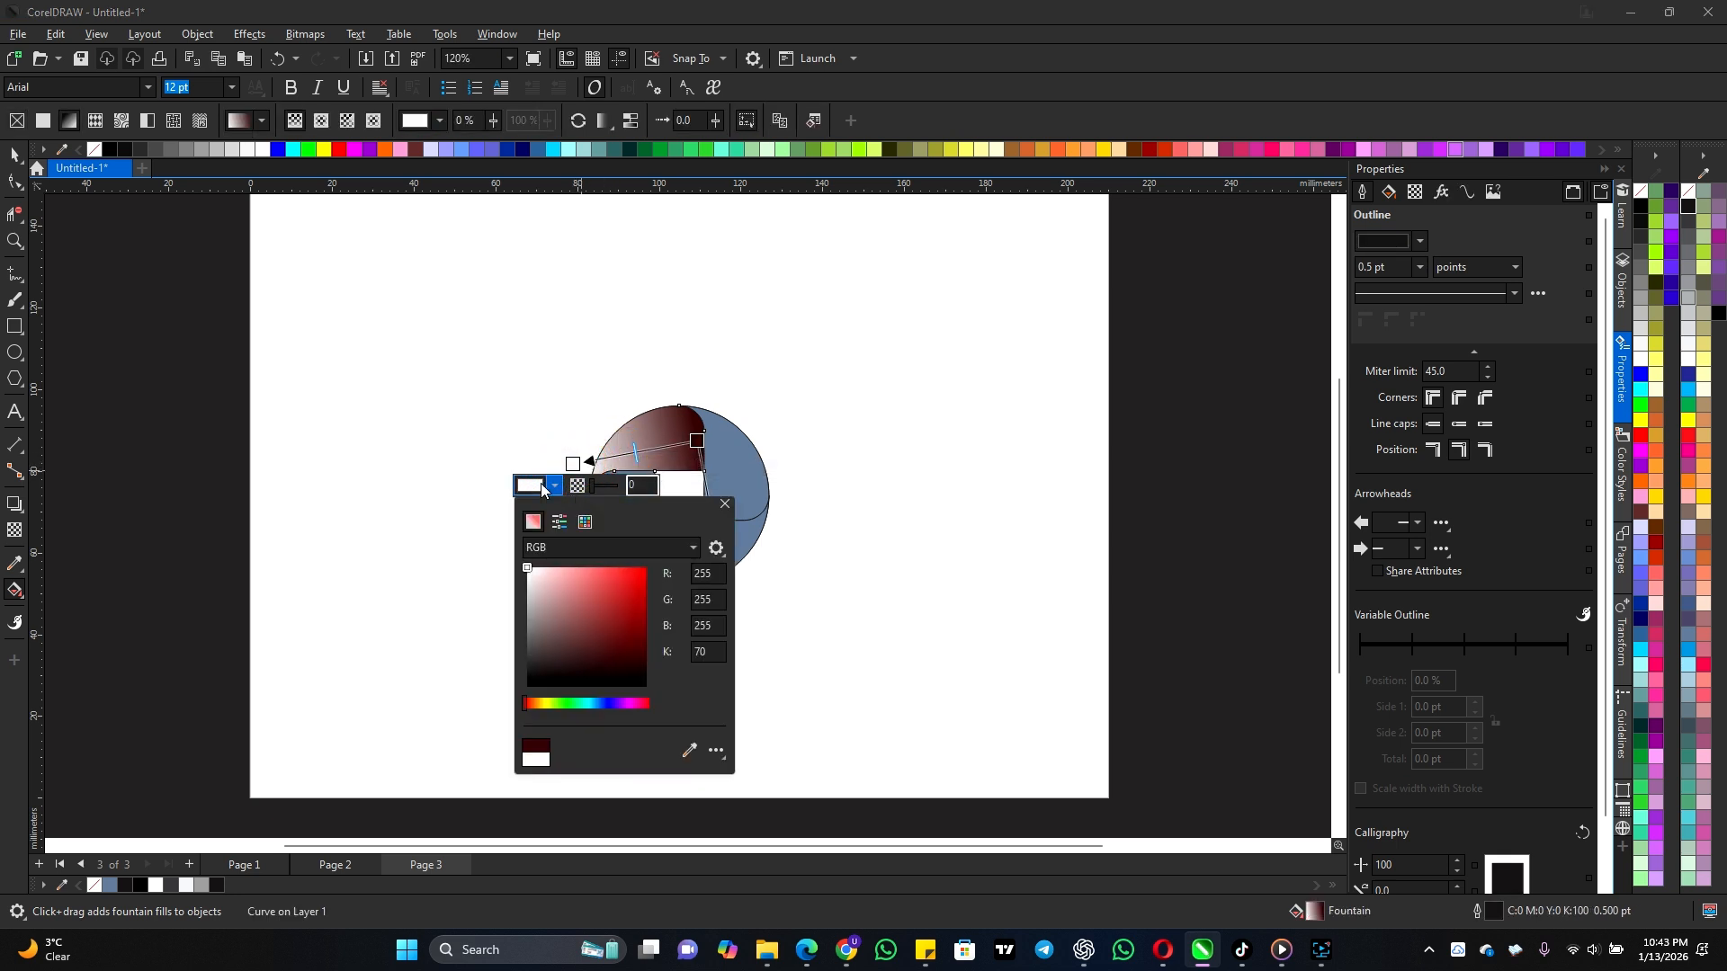
pyautogui.moveTo(614, 590); pyautogui.dragTo(663, 569)
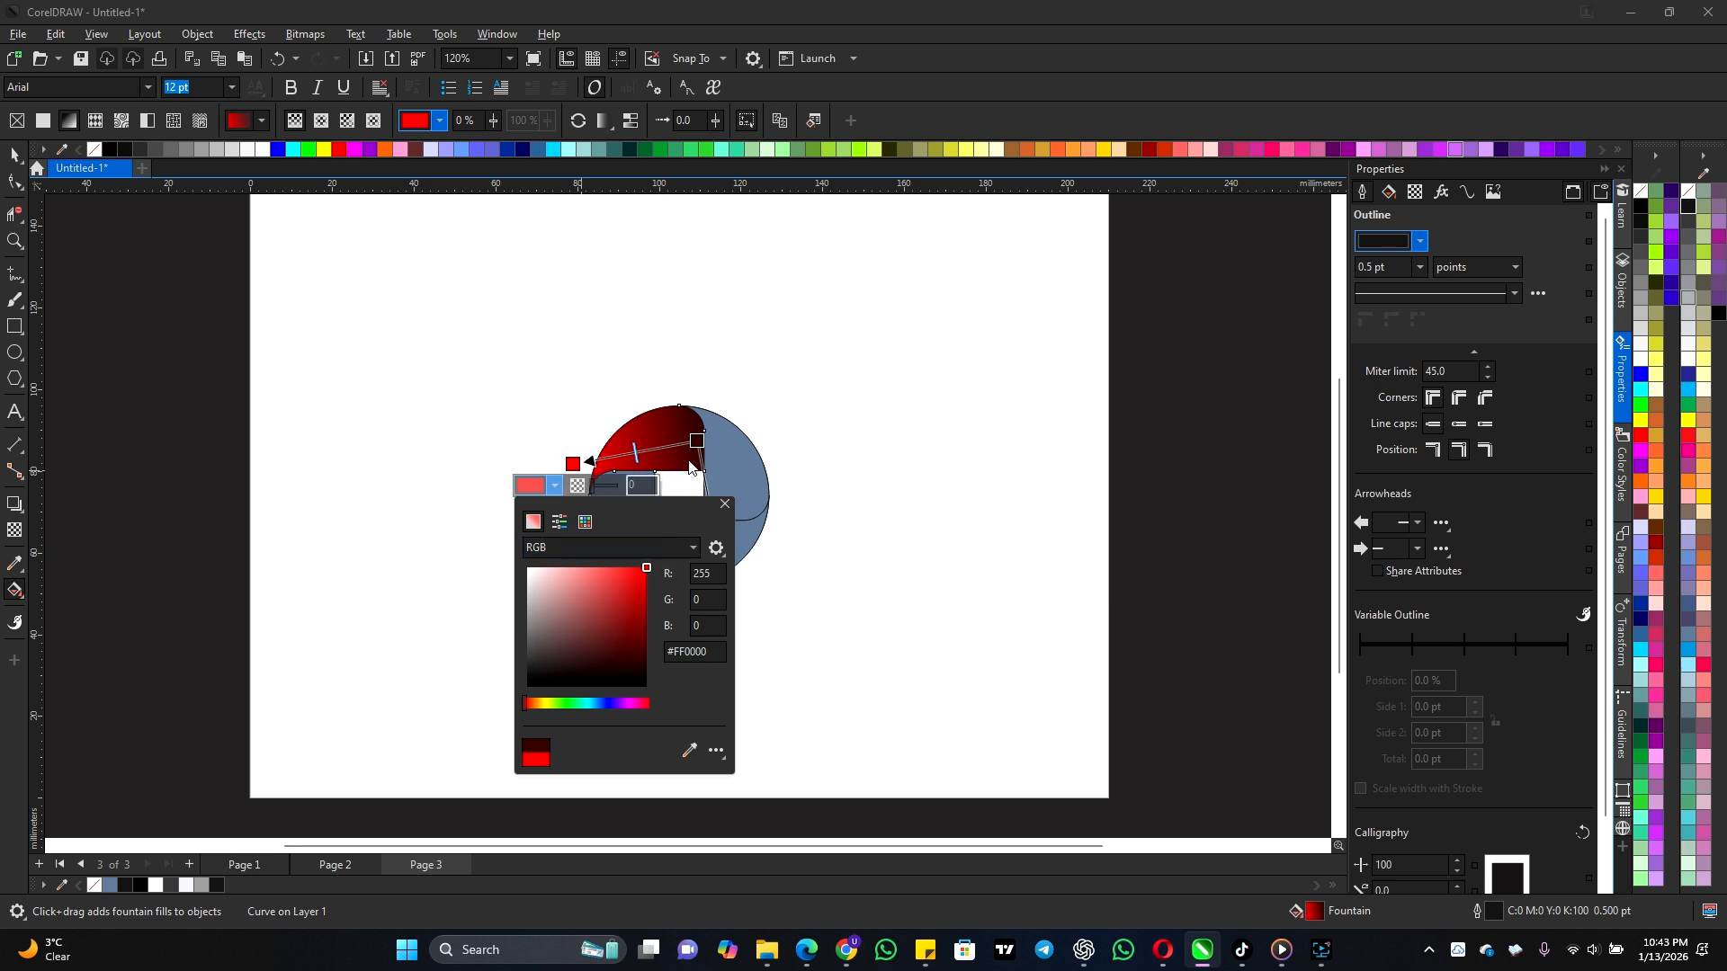
pyautogui.click(575, 464)
pyautogui.moveTo(575, 463); pyautogui.dragTo(712, 438)
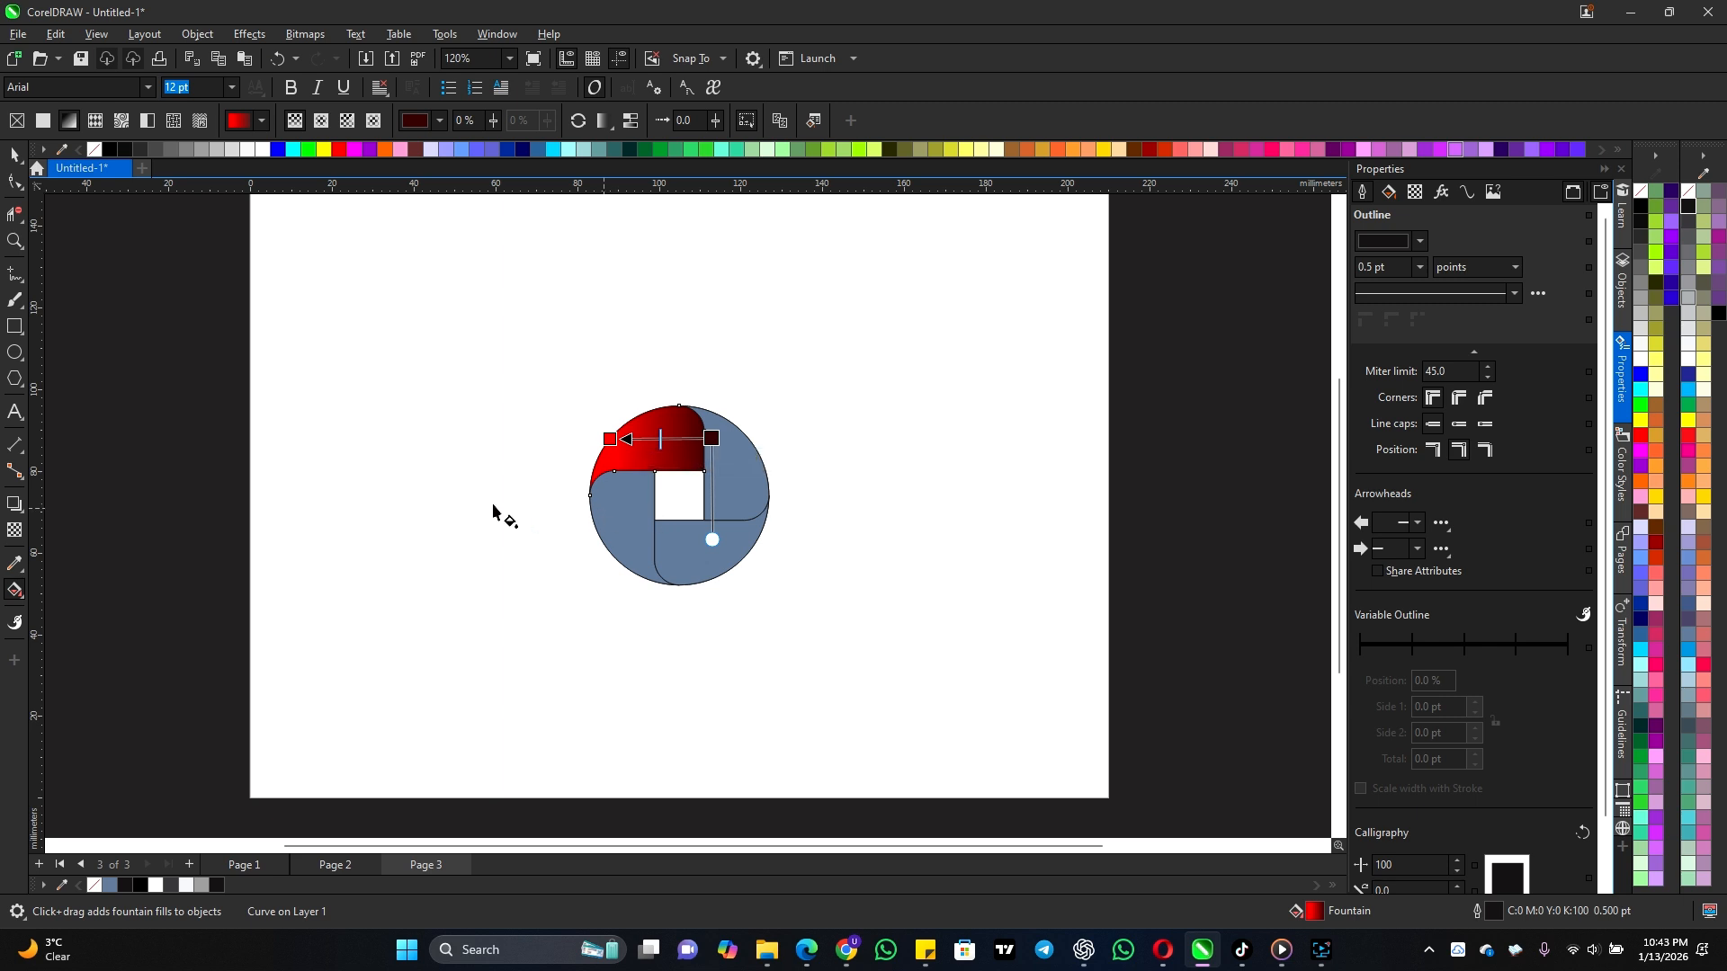
# Step: Copy the upper blade's red-to-maroon fountain fill onto the left blade
pyautogui.click(13, 158)
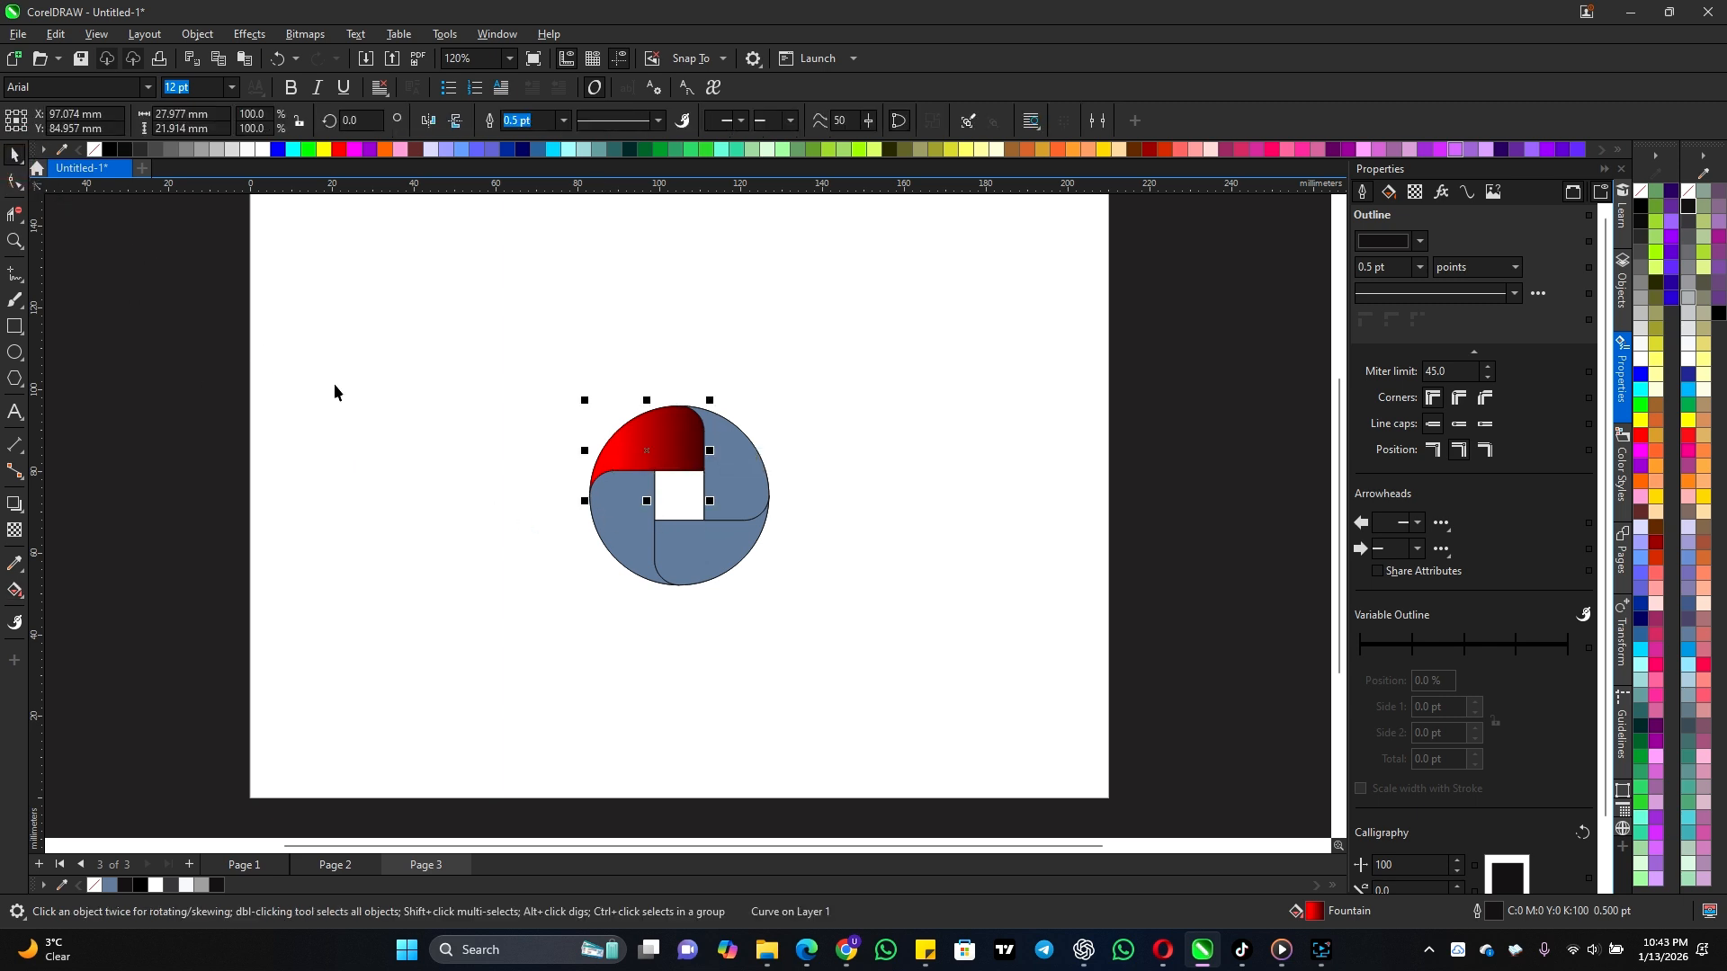
pyautogui.click(621, 537)
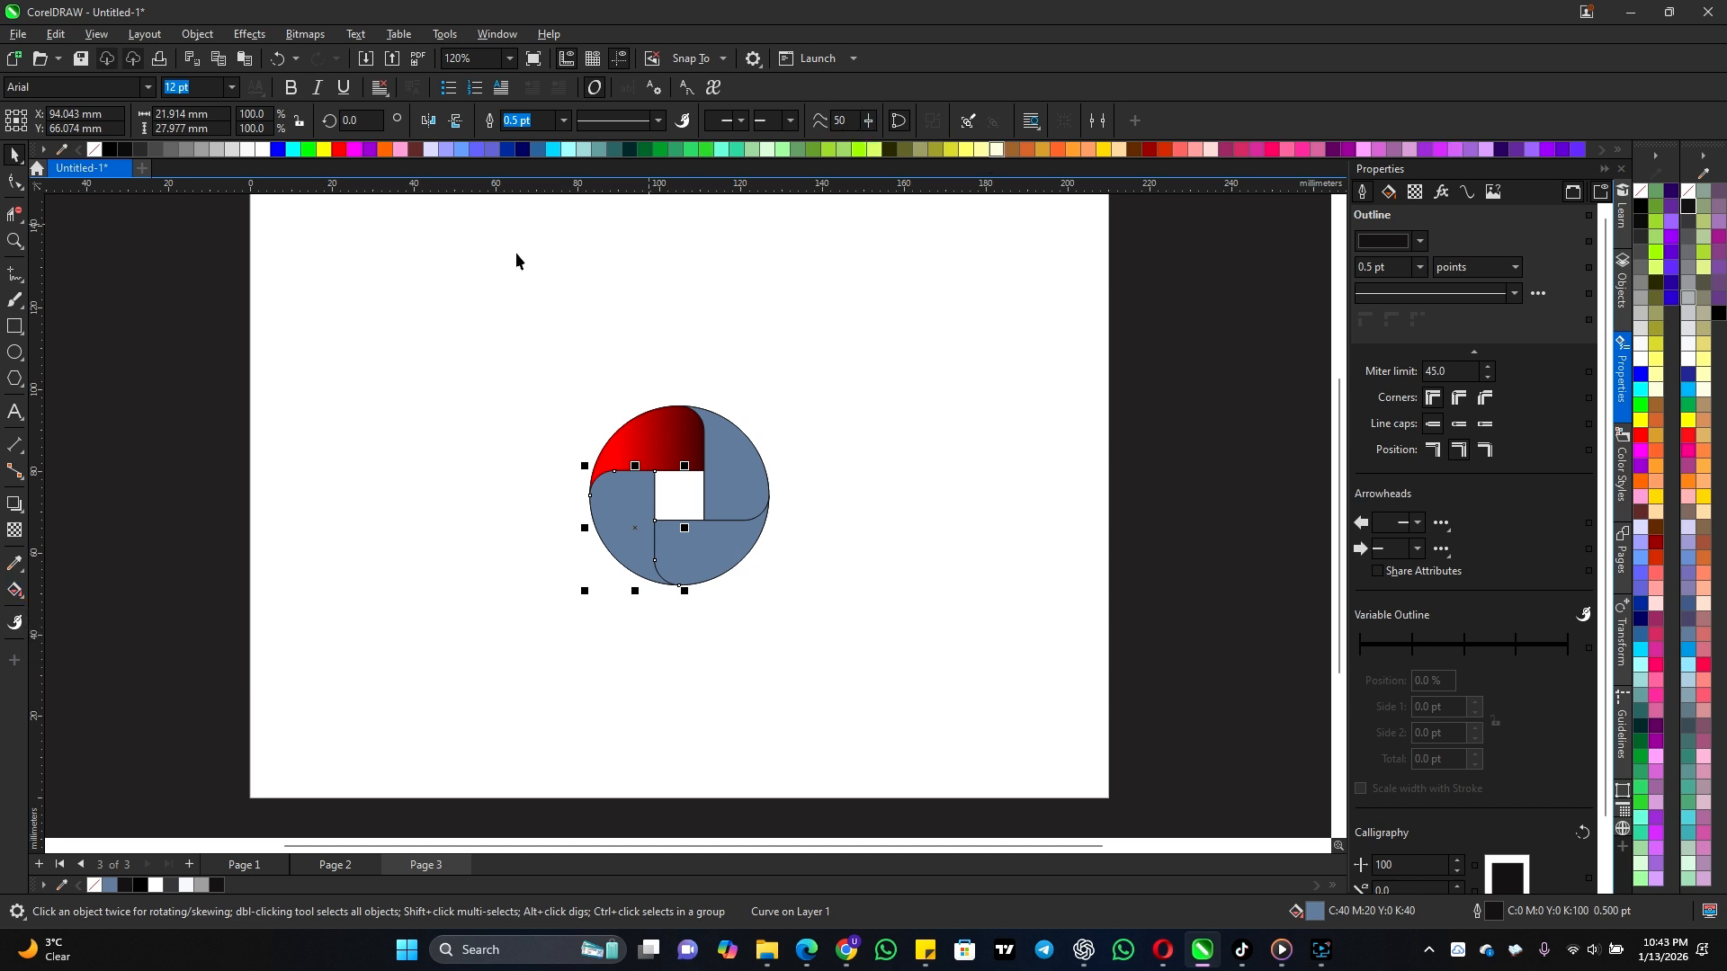
pyautogui.click(15, 592)
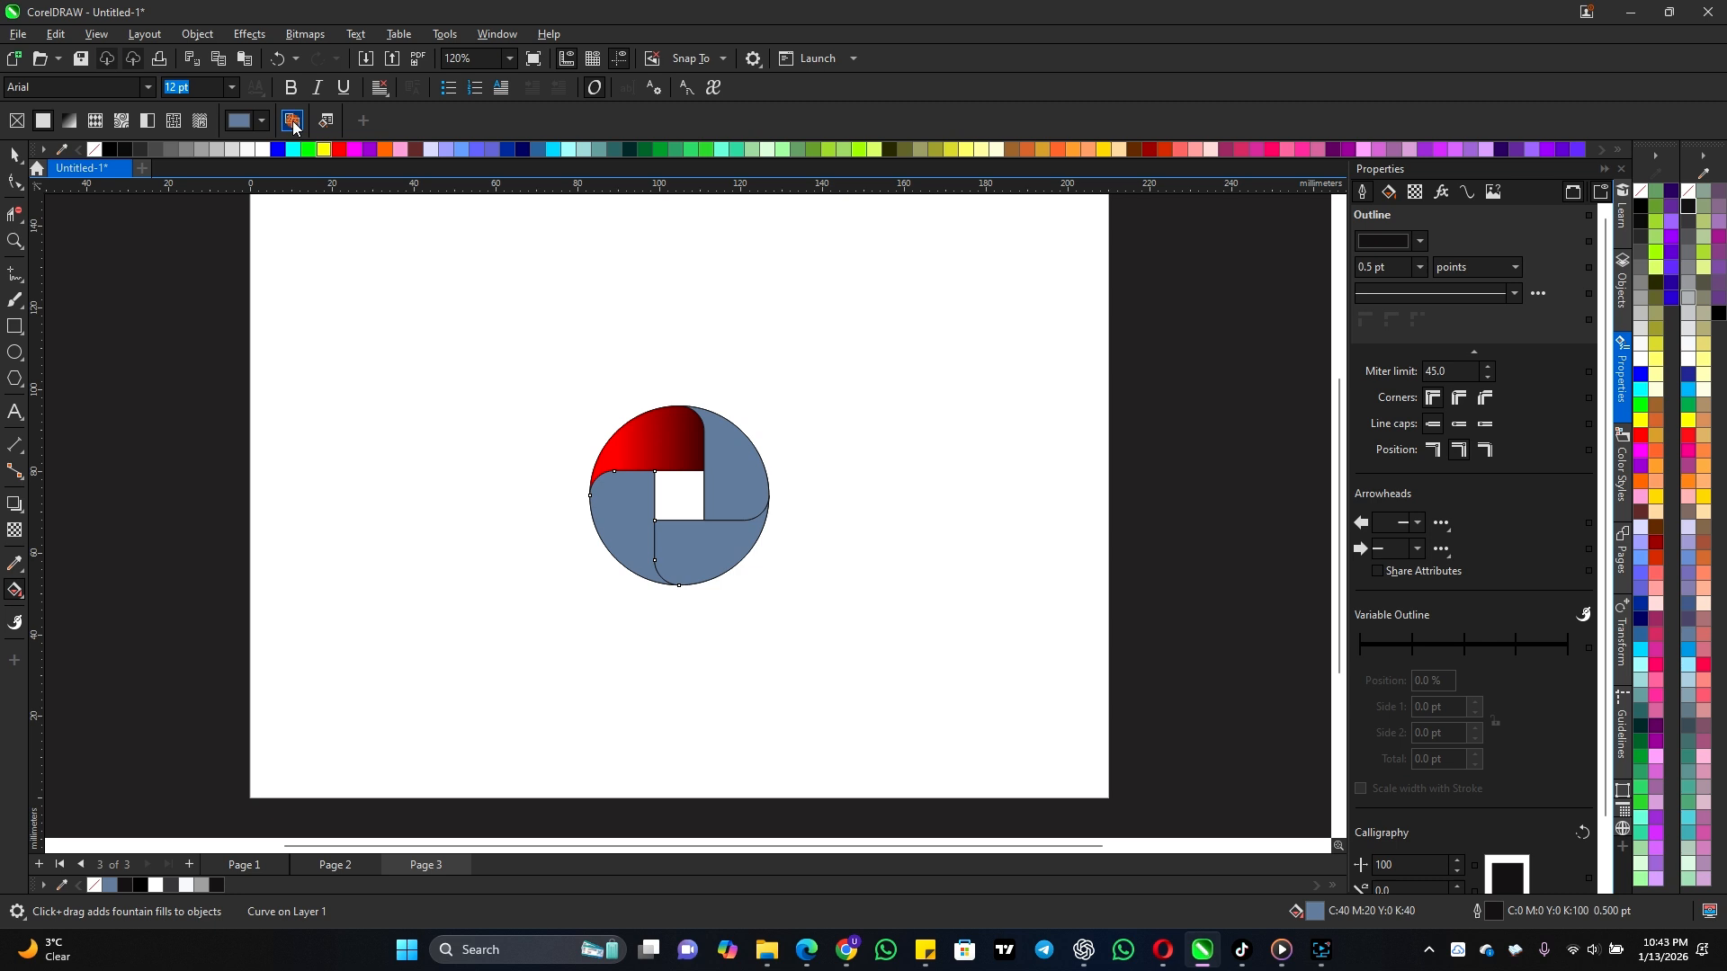
pyautogui.click(623, 523)
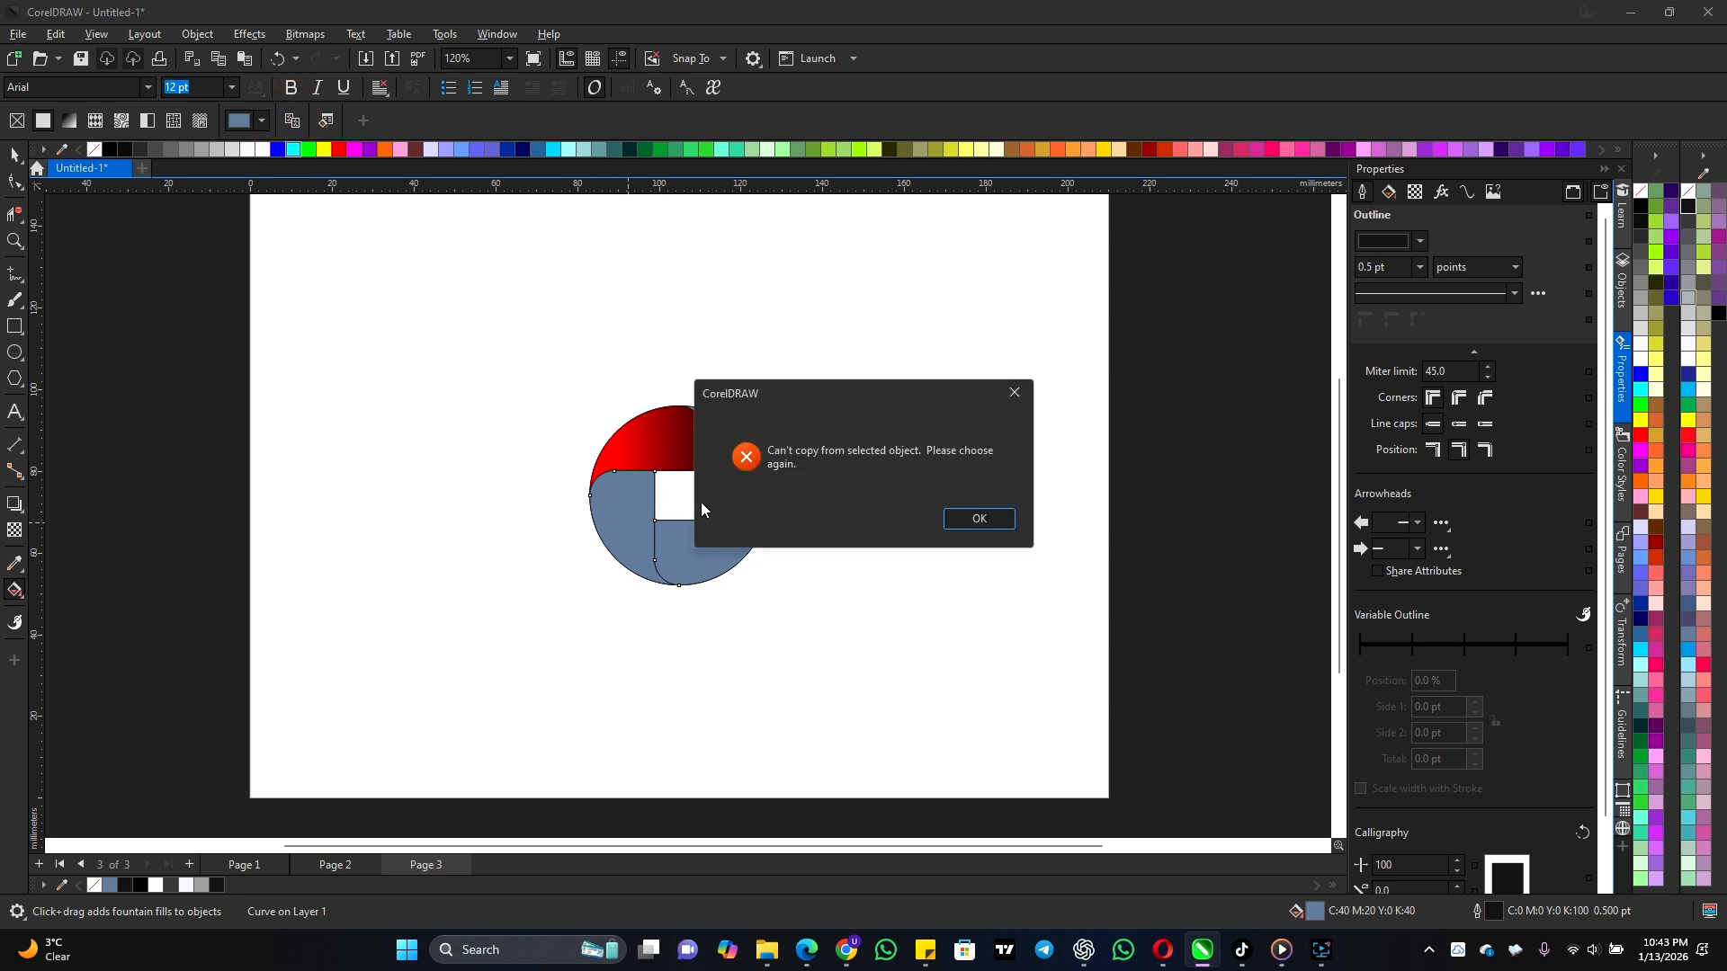
pyautogui.click(976, 519)
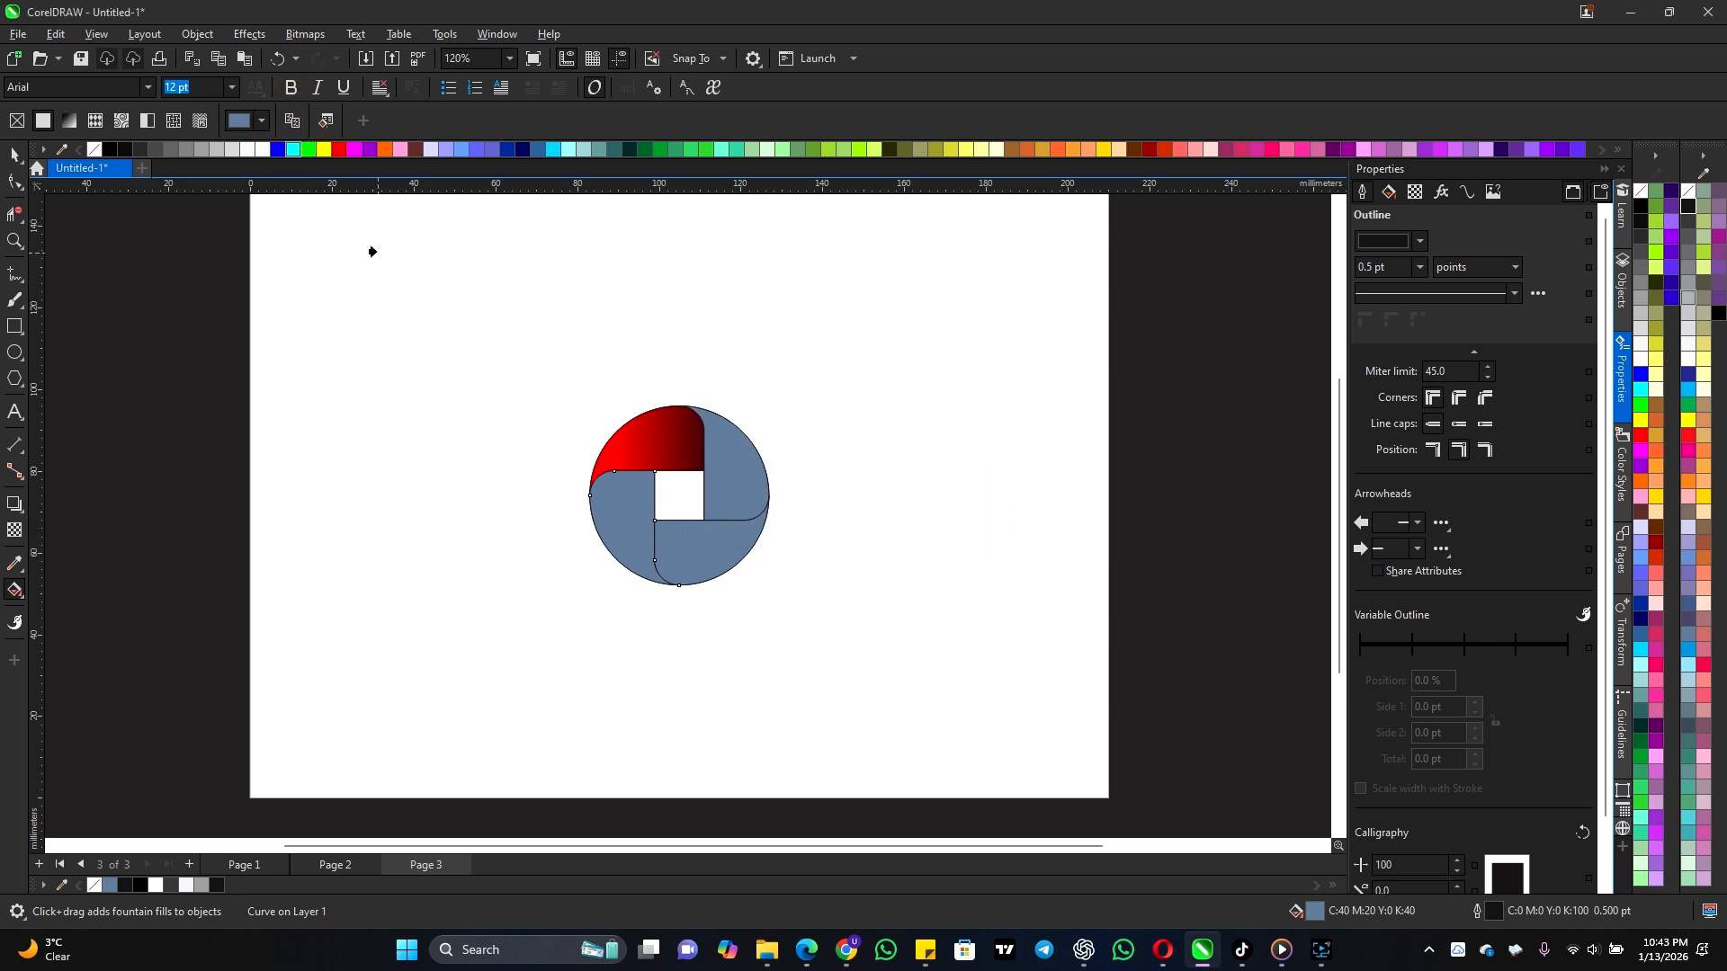
pyautogui.click(292, 120)
pyautogui.click(653, 434)
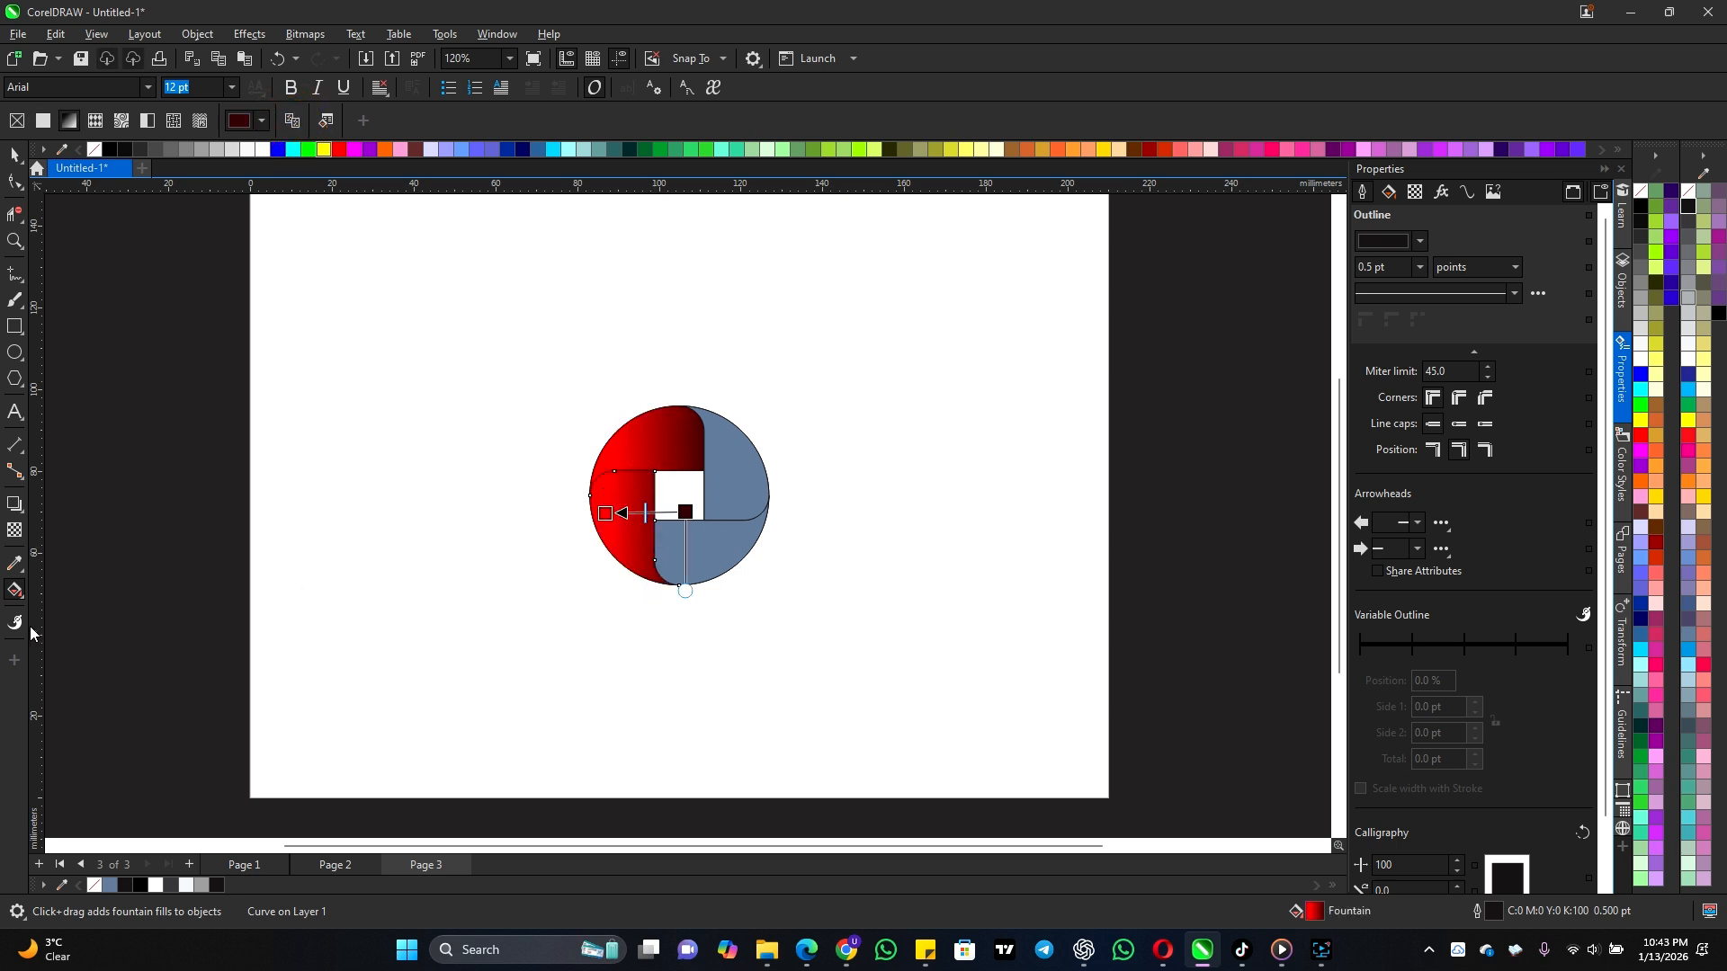
pyautogui.click(700, 551)
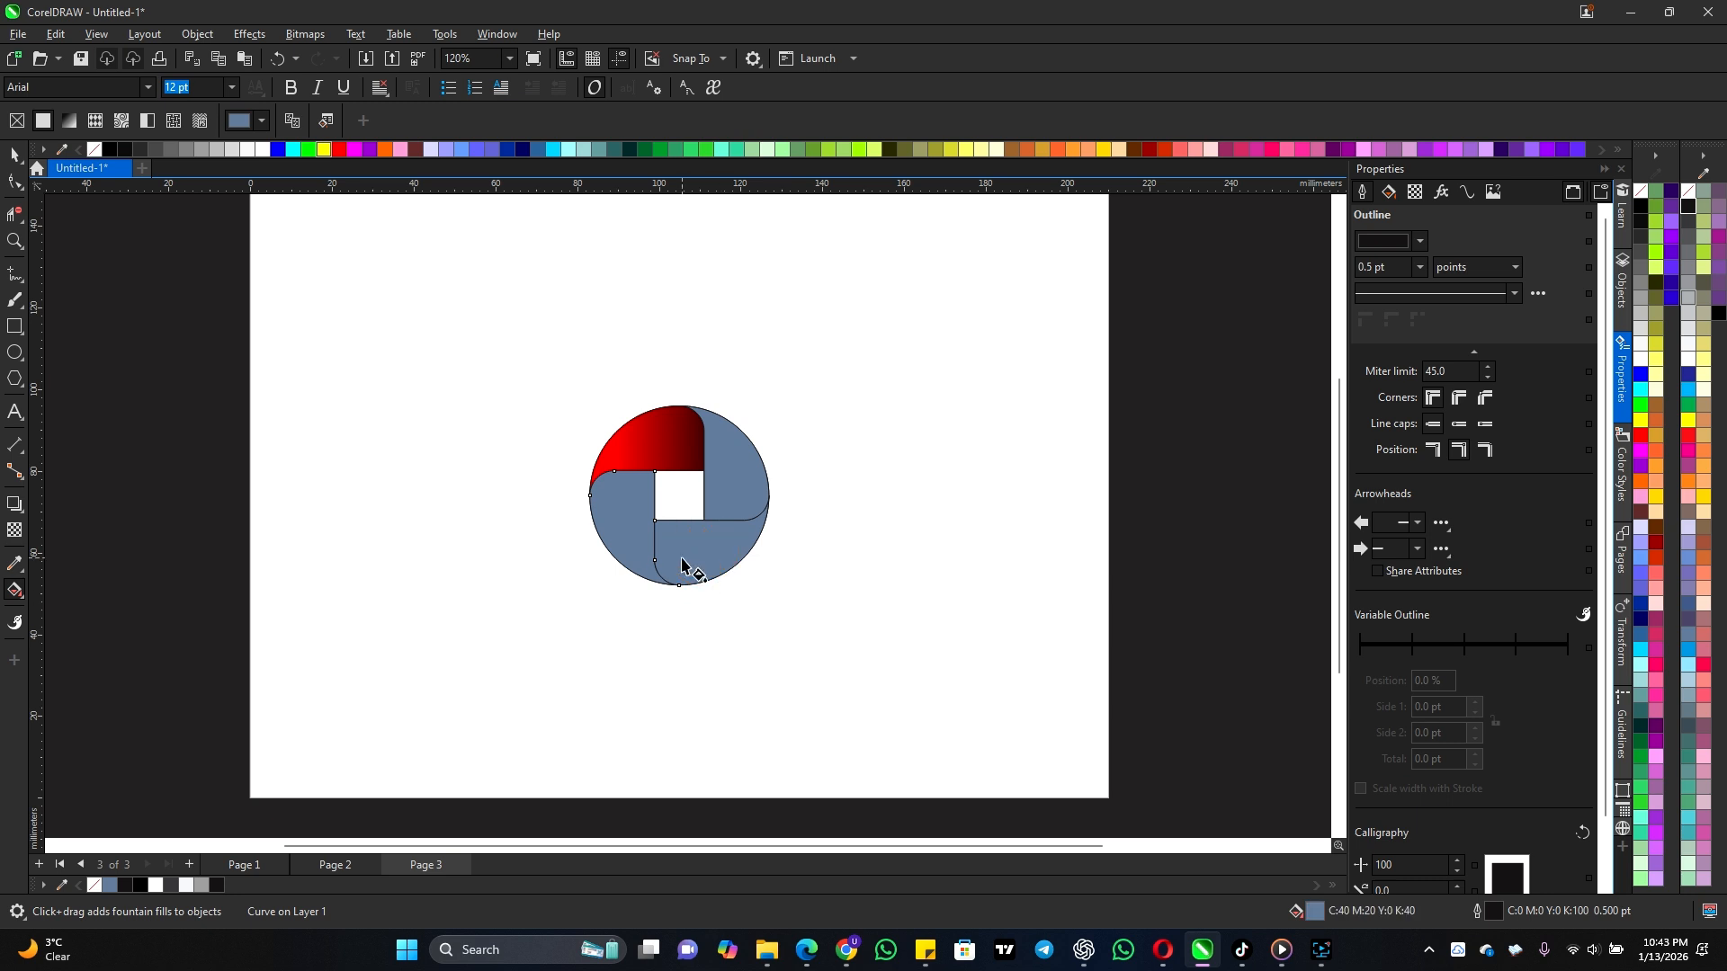
pyautogui.hotkey('ctrl', 'z')
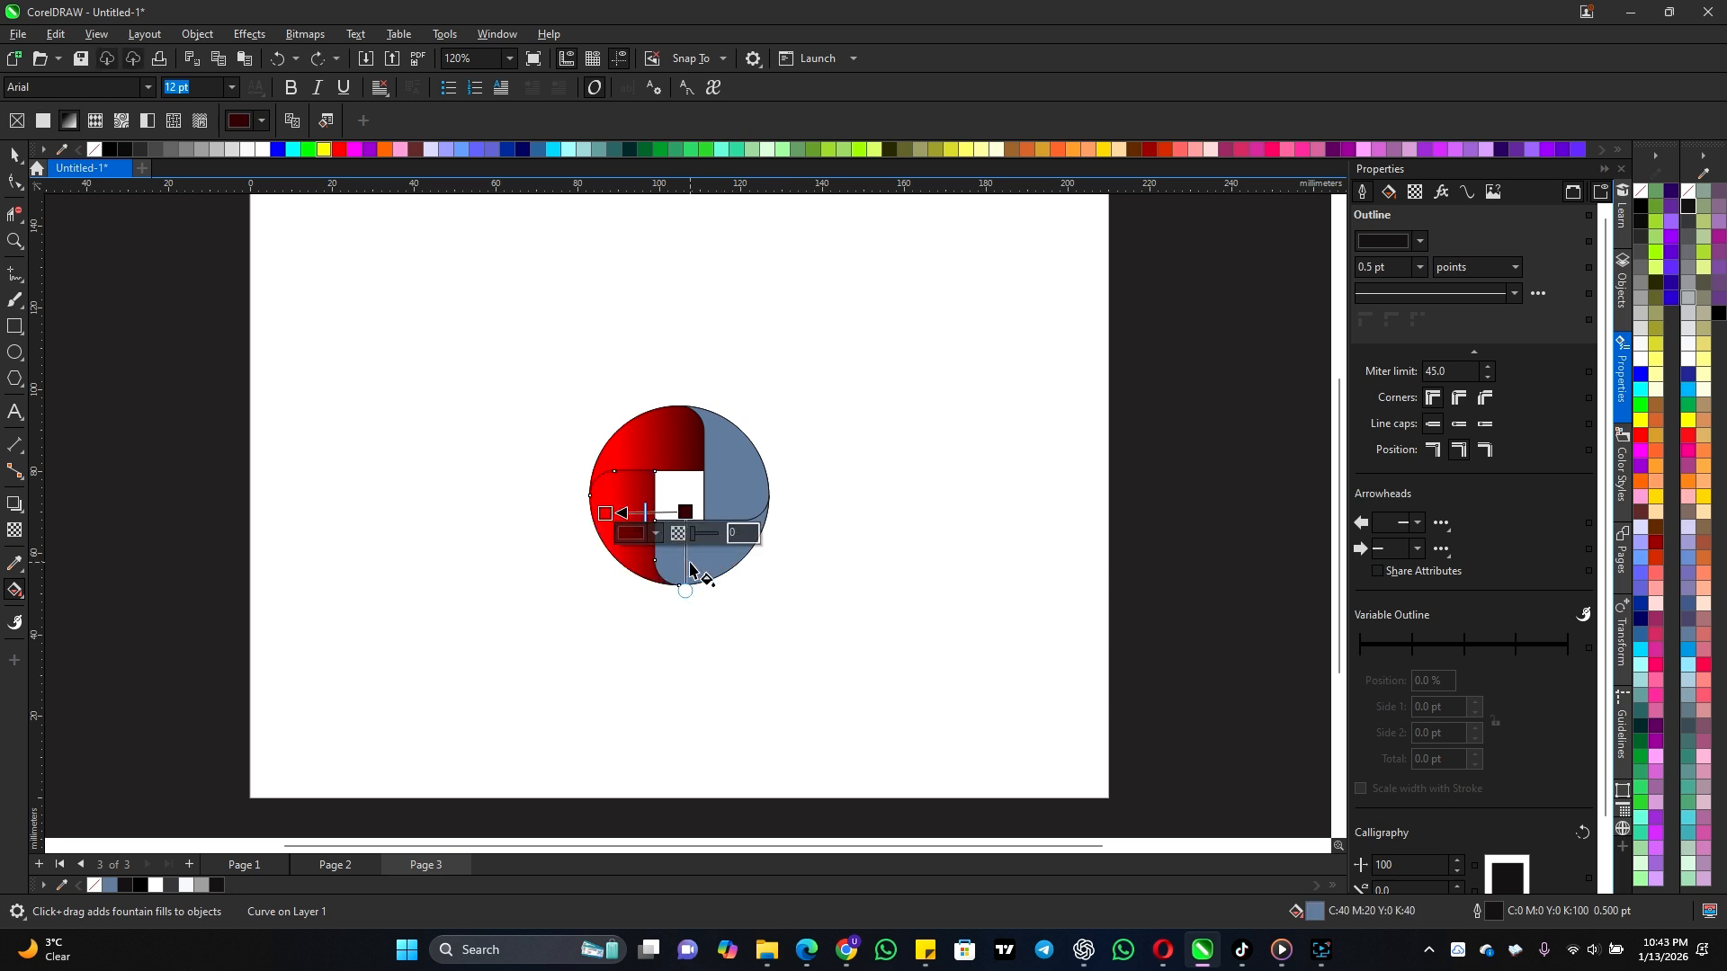
# Step: Copy the left blade's fountain fill onto the lower blade
pyautogui.click(14, 159)
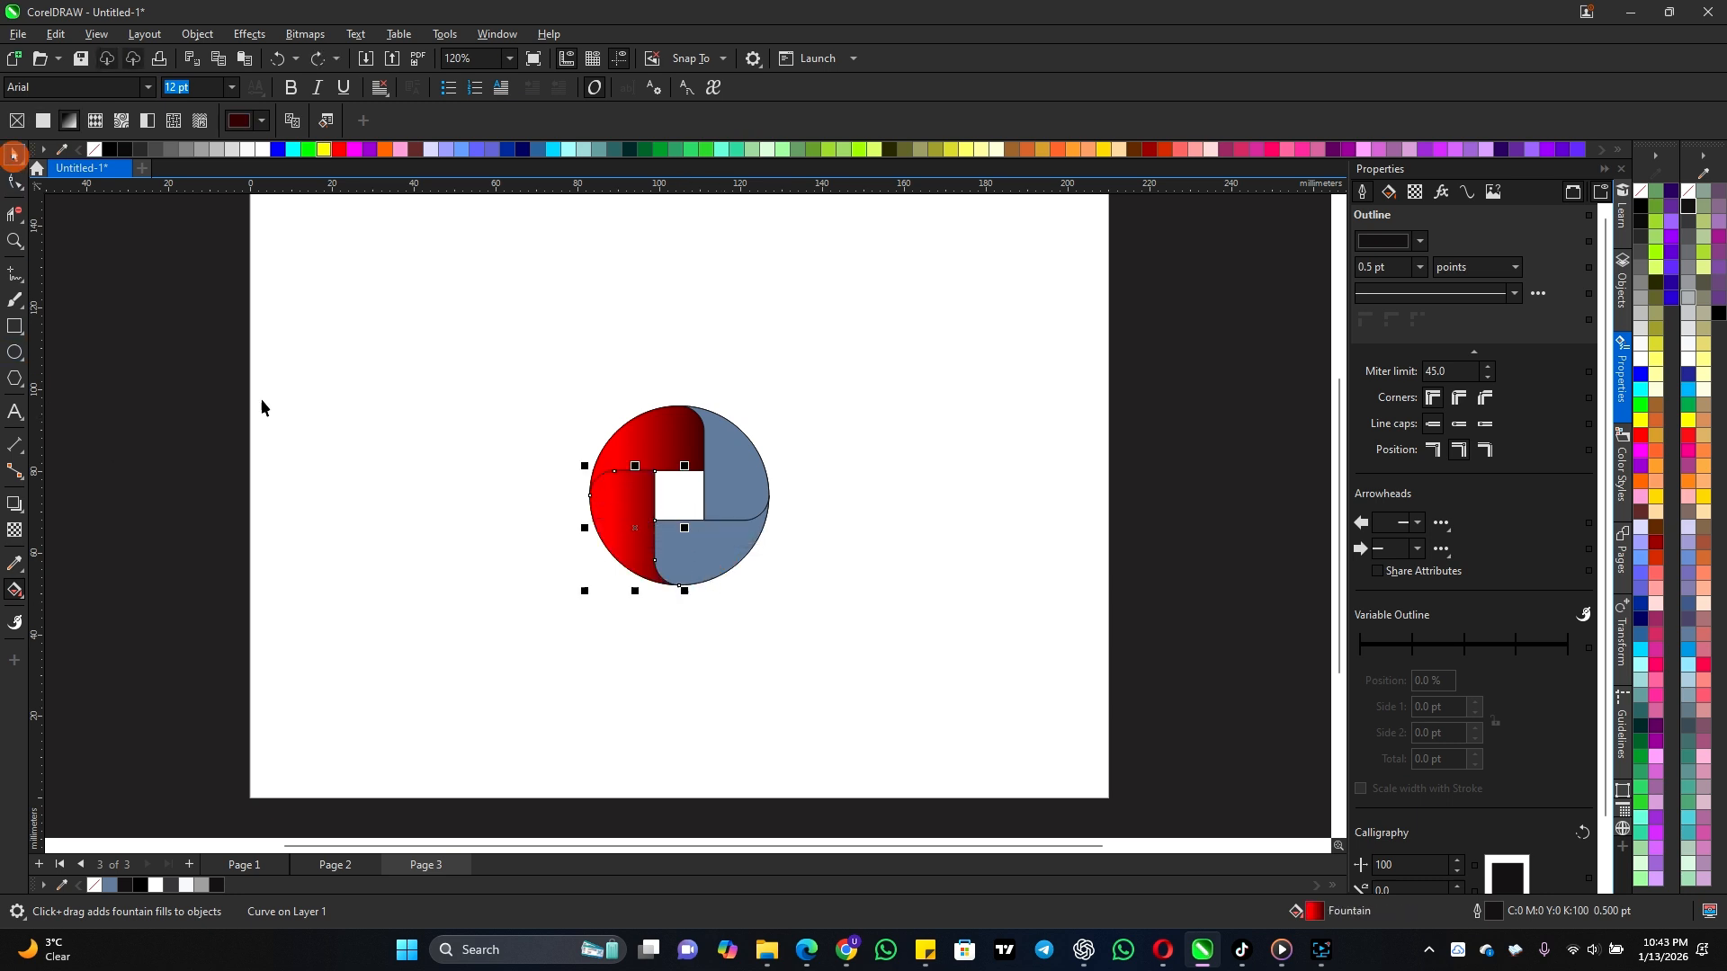
pyautogui.click(713, 547)
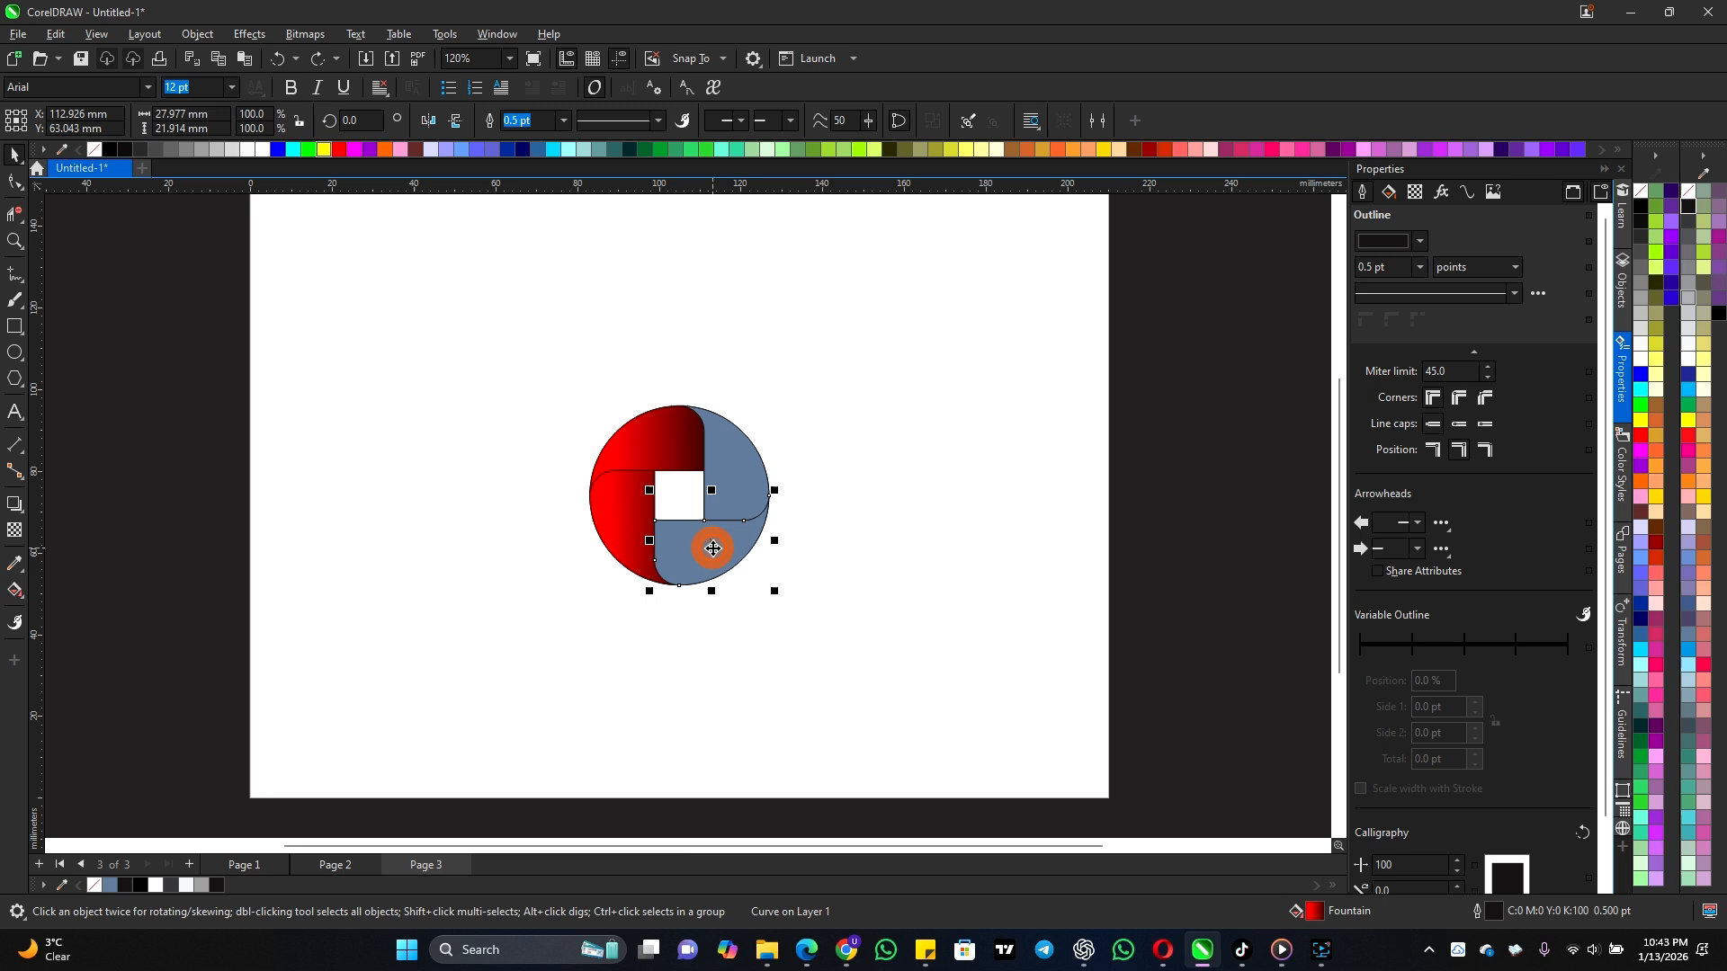
pyautogui.click(14, 591)
pyautogui.click(291, 120)
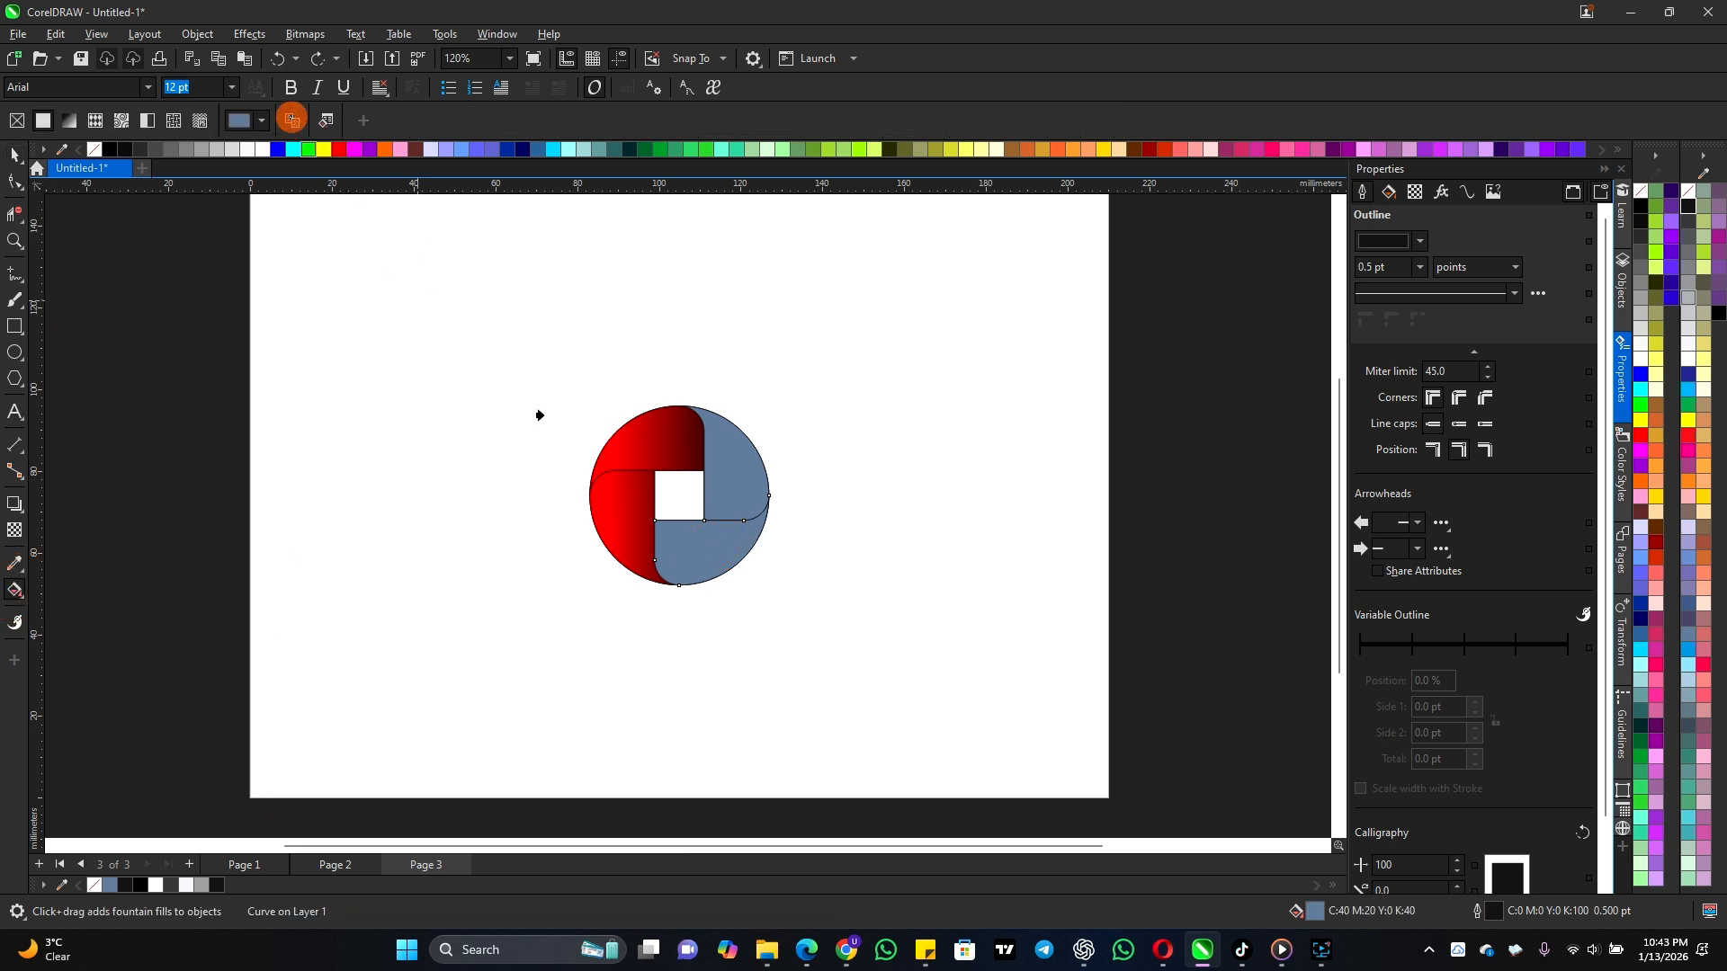
pyautogui.click(621, 519)
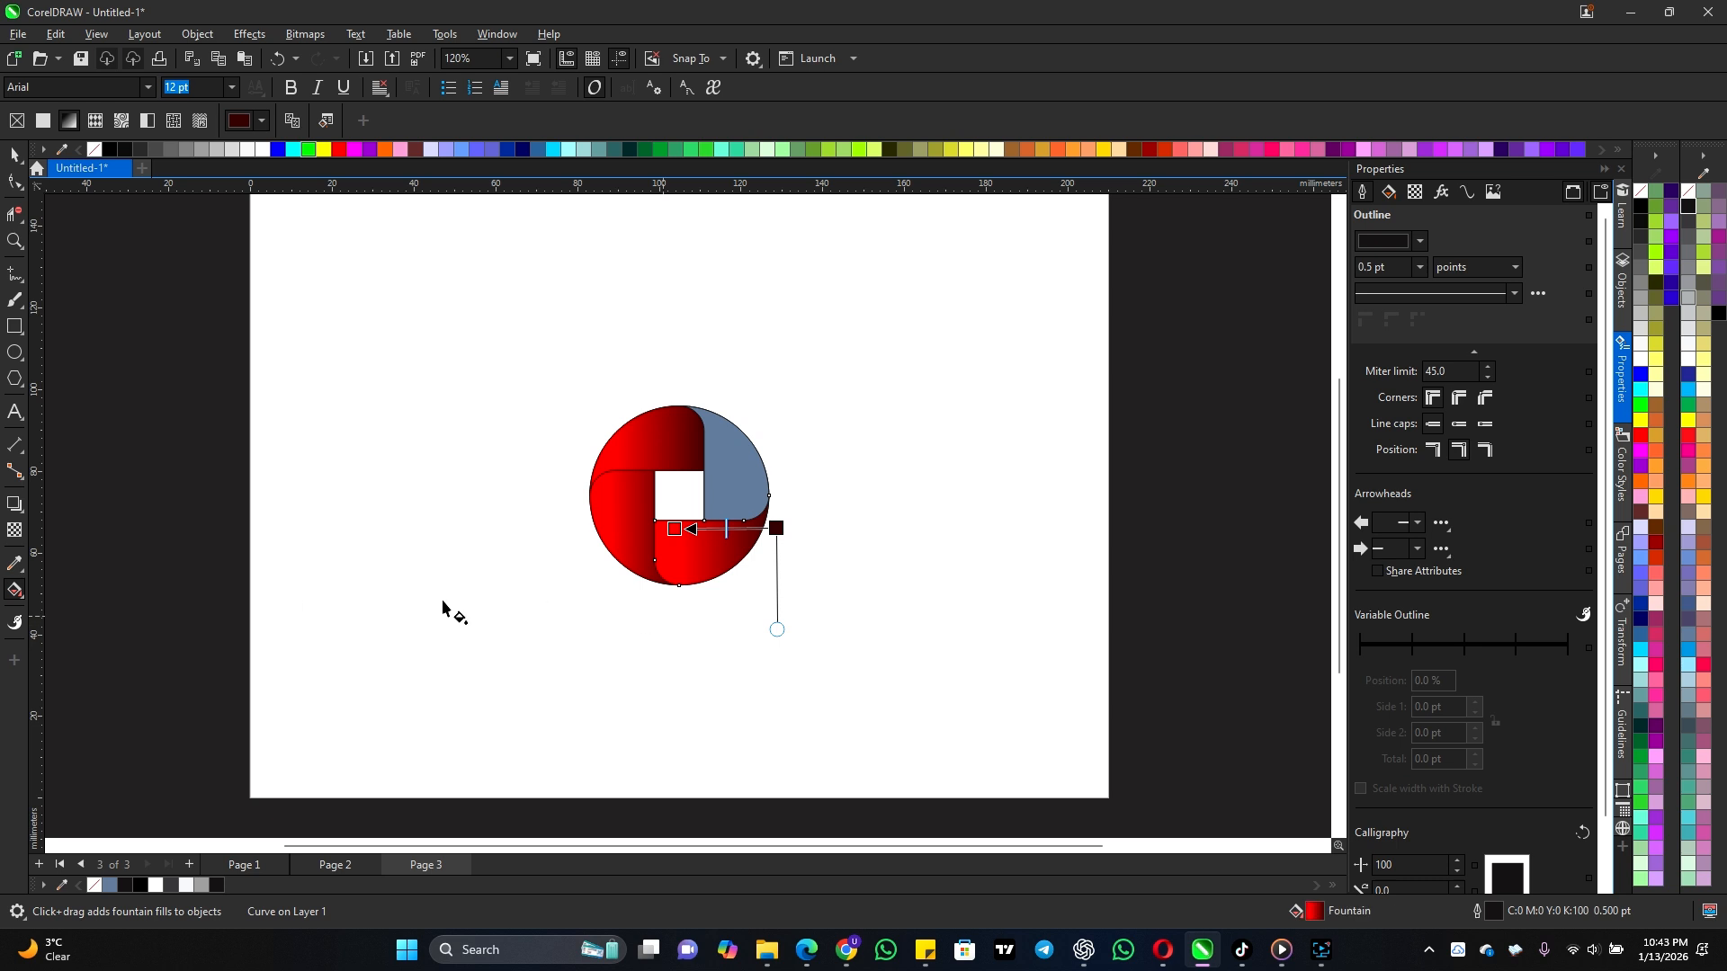
# Step: Copy the lower blade's red-to-maroon fountain fill onto the right blade
pyautogui.click(12, 157)
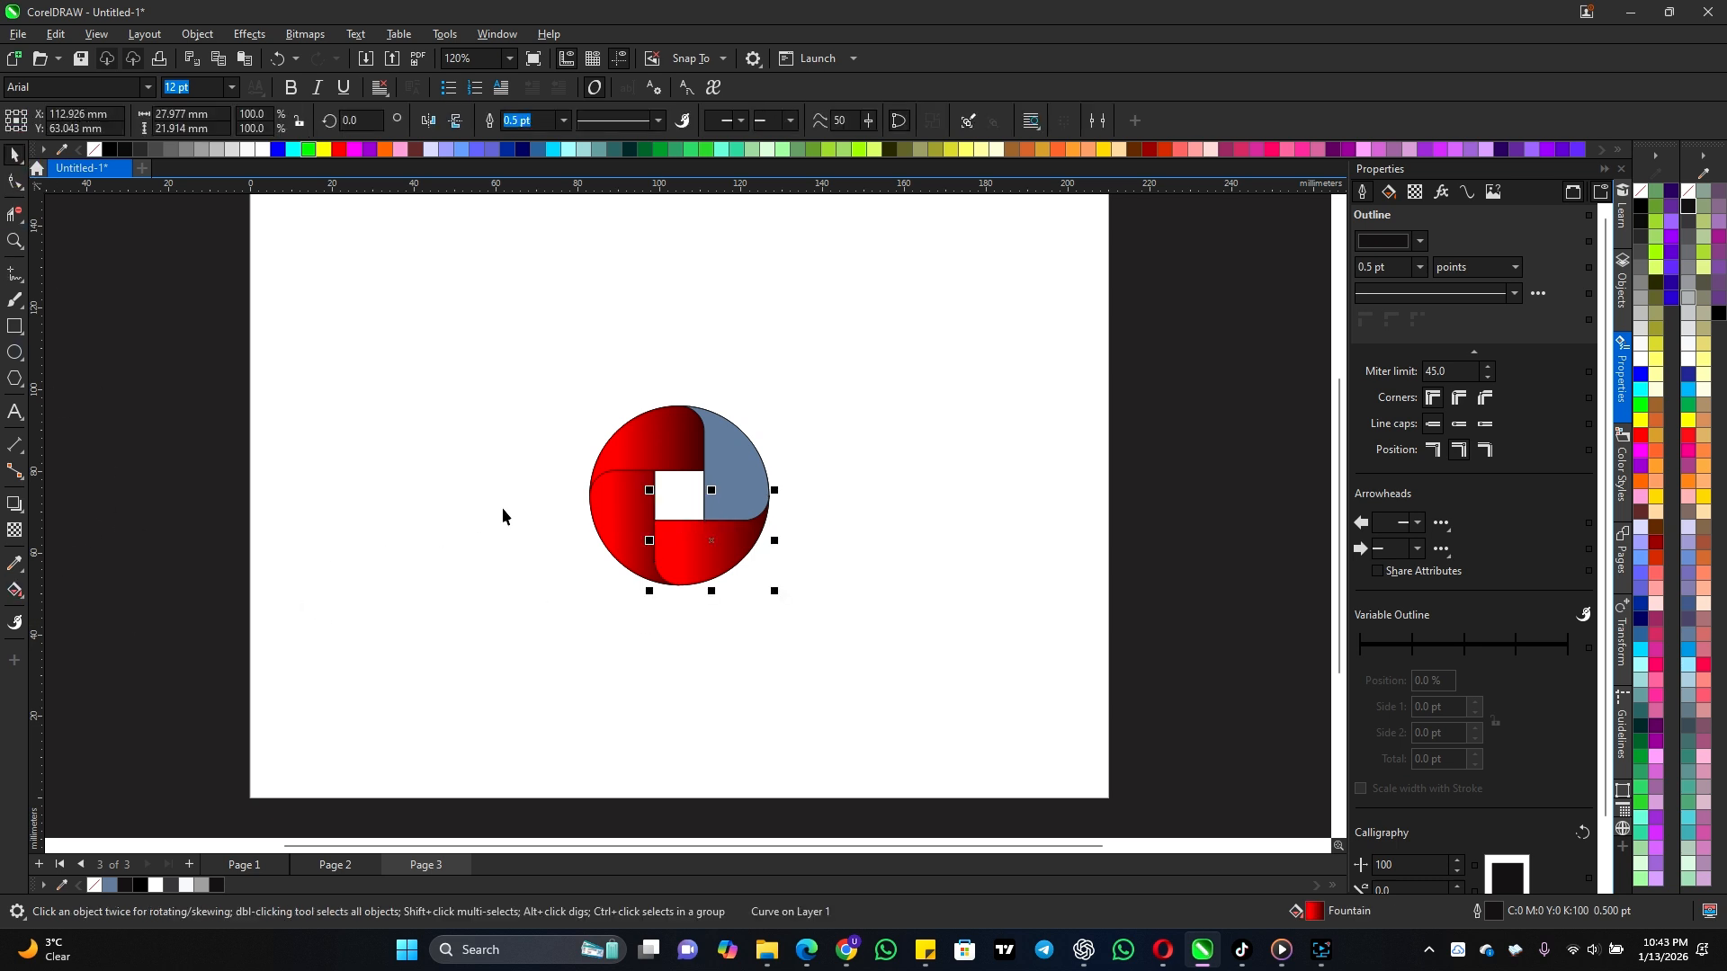
pyautogui.click(728, 486)
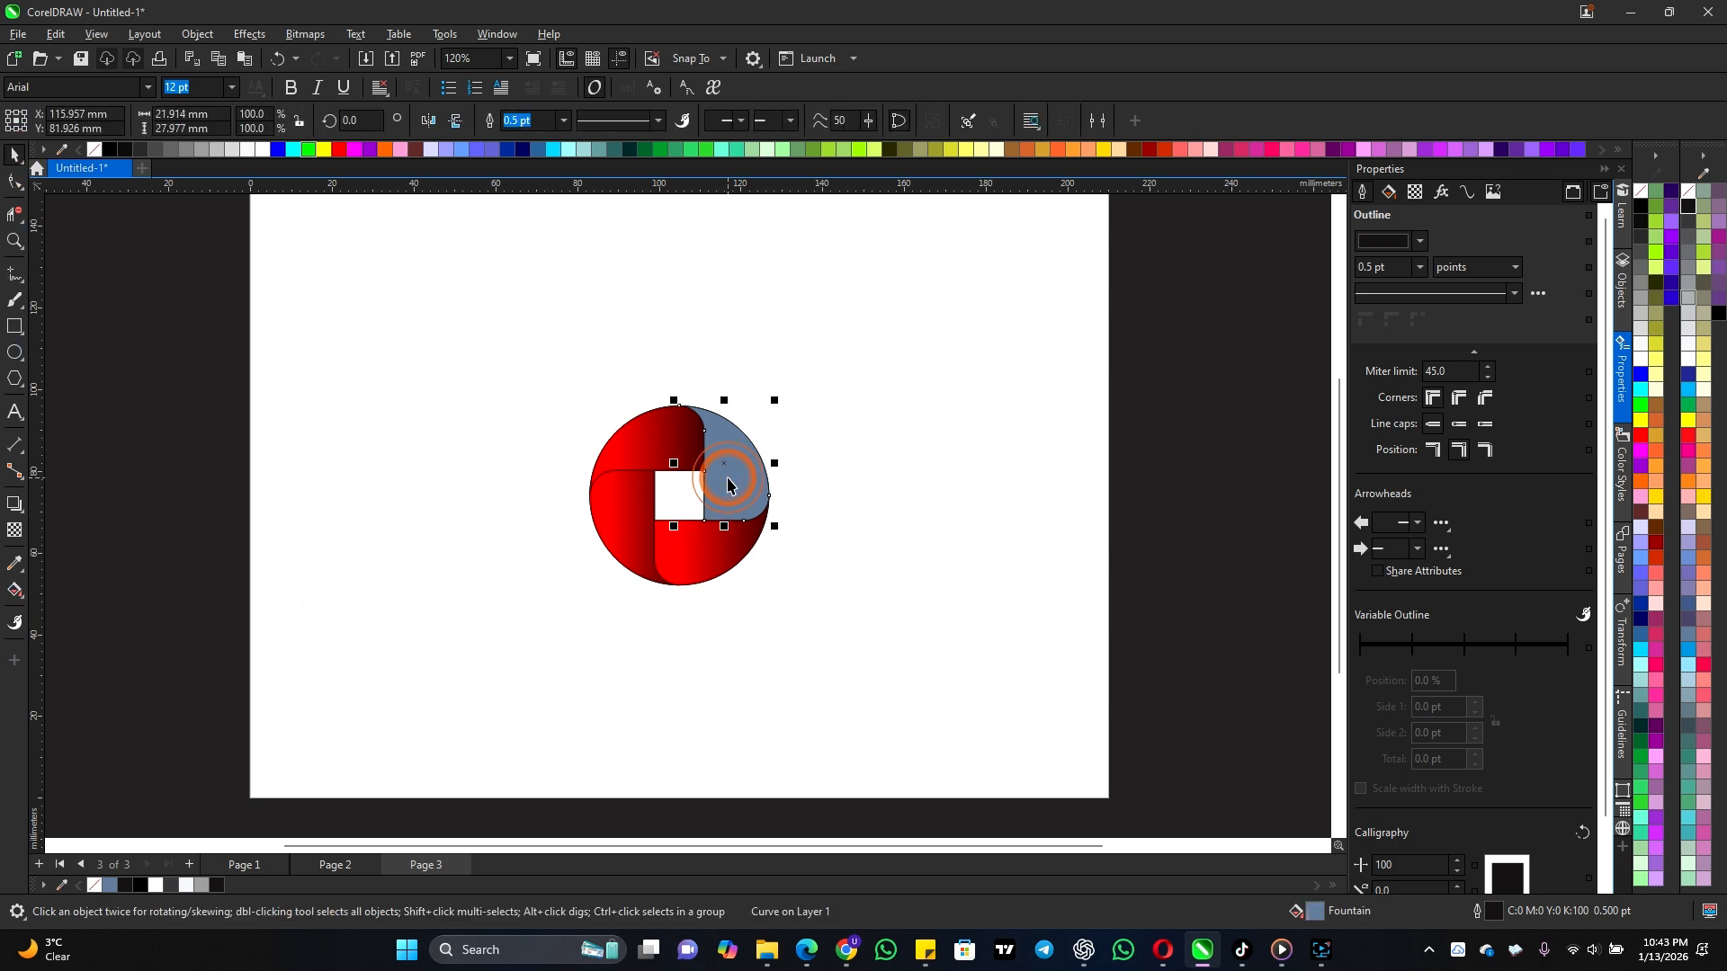
pyautogui.click(16, 593)
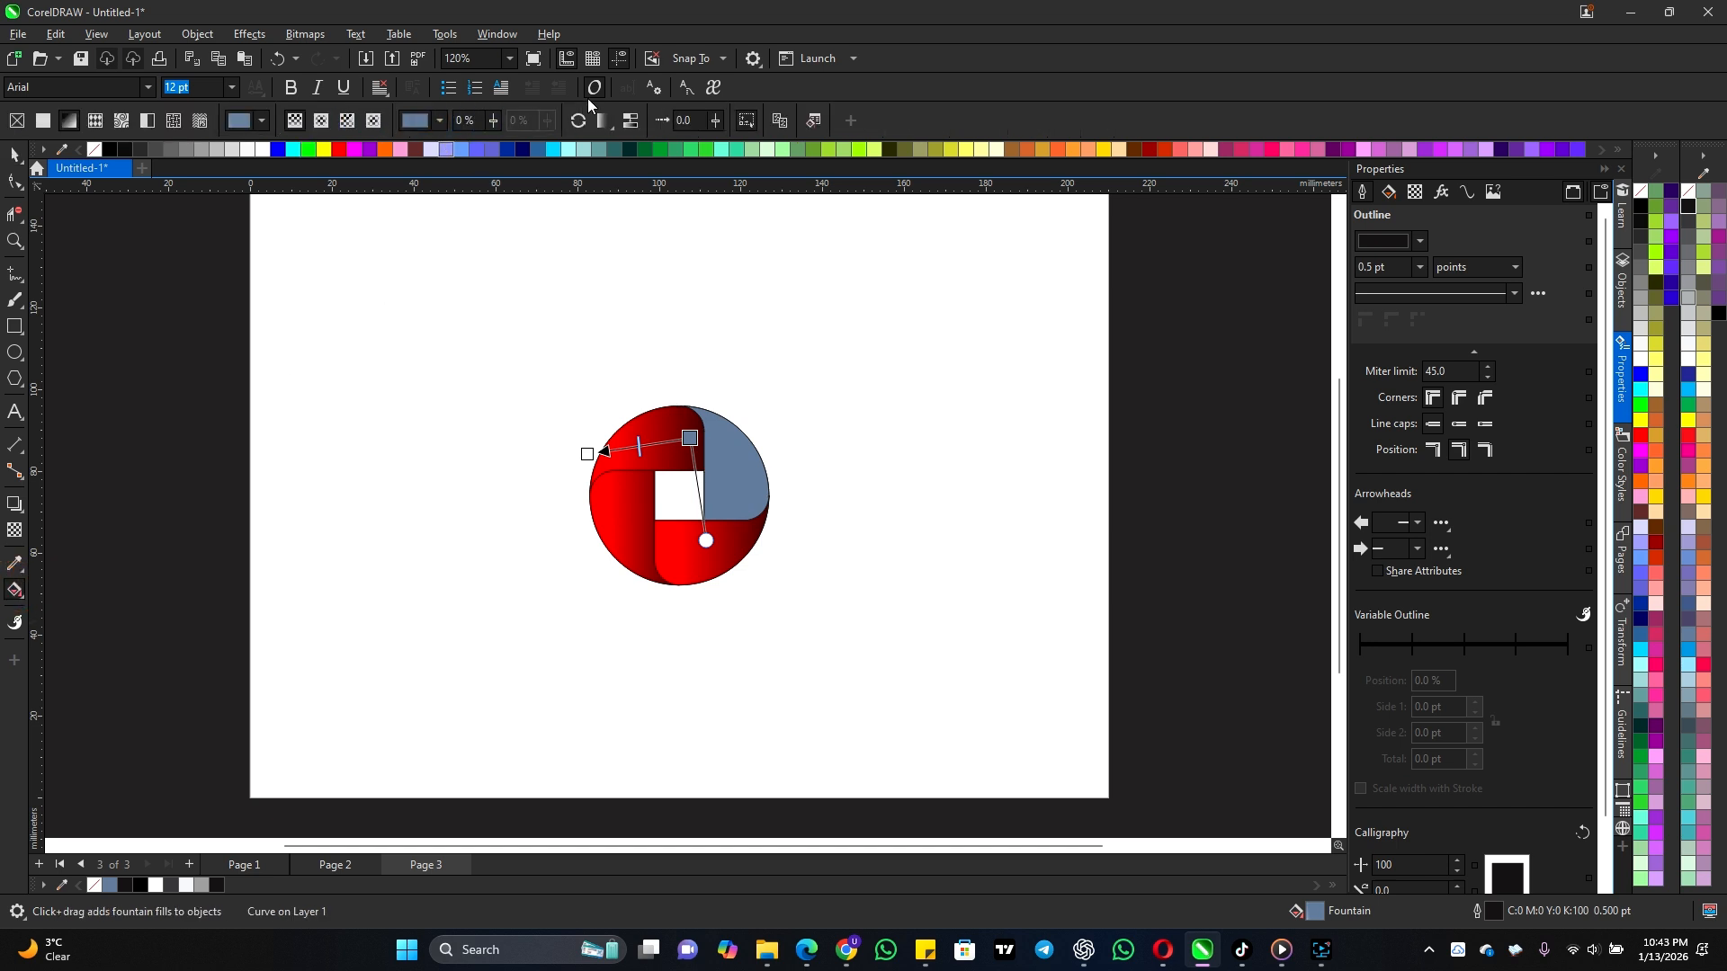
pyautogui.click(777, 119)
pyautogui.click(689, 561)
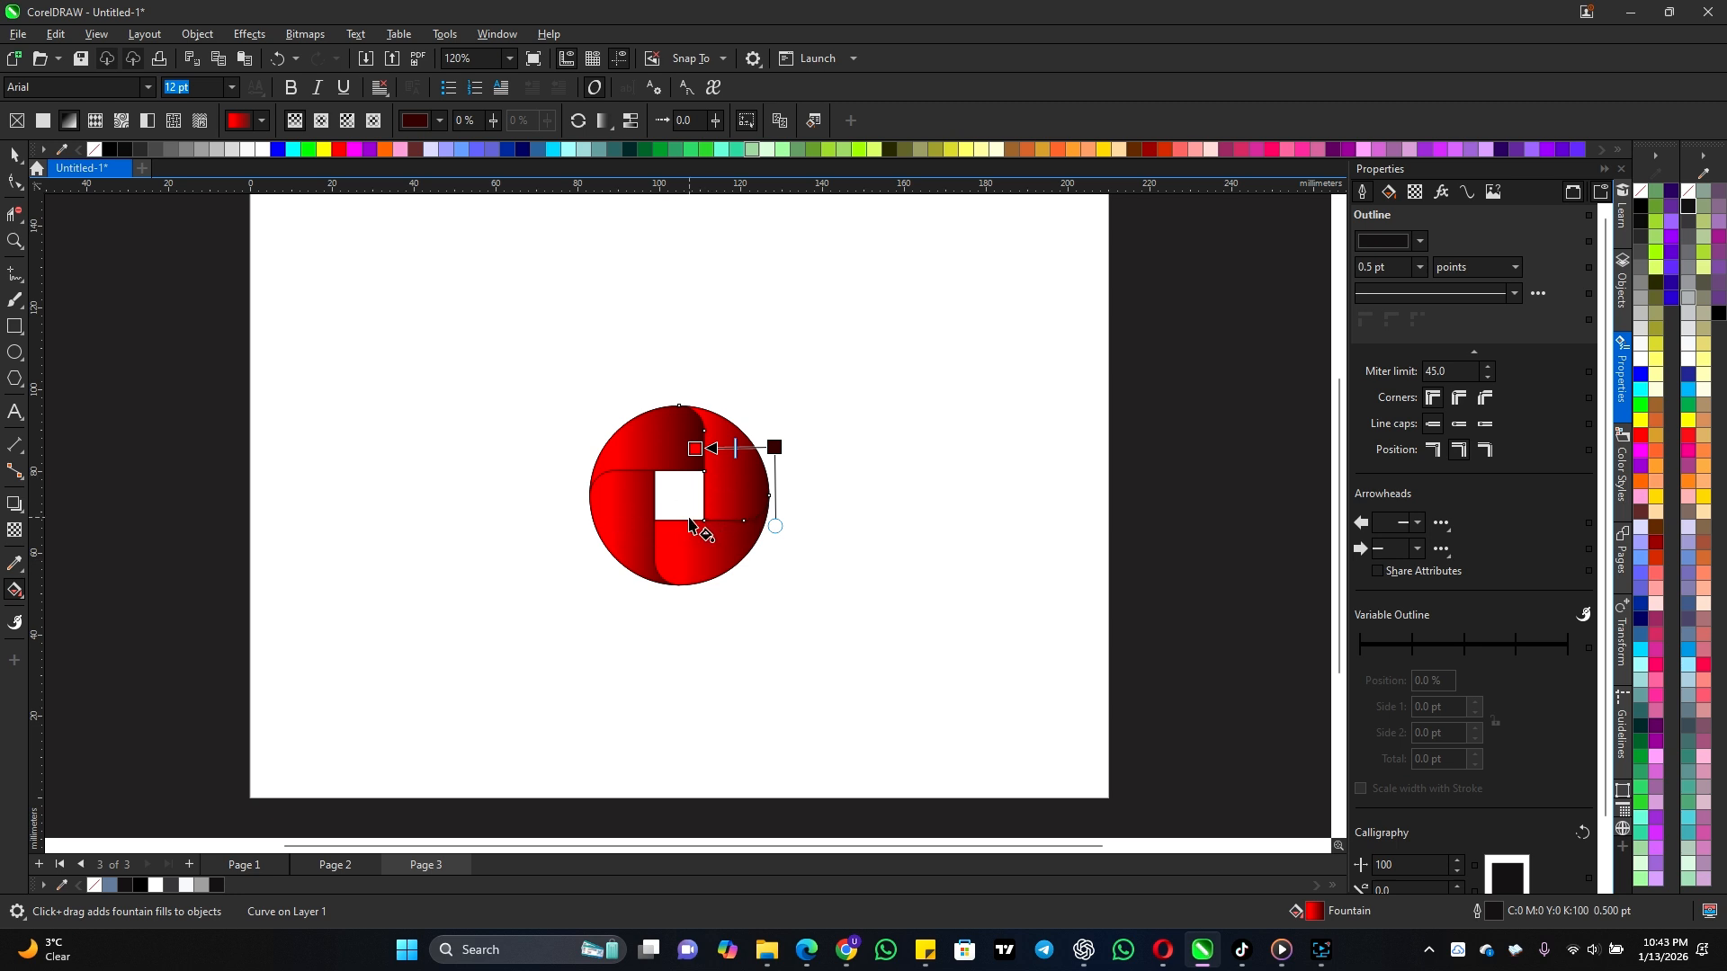
# Step: Redirect the left blade's red-to-maroon gradient vertically, with the dark end at its upper edge and red below
pyautogui.click(14, 155)
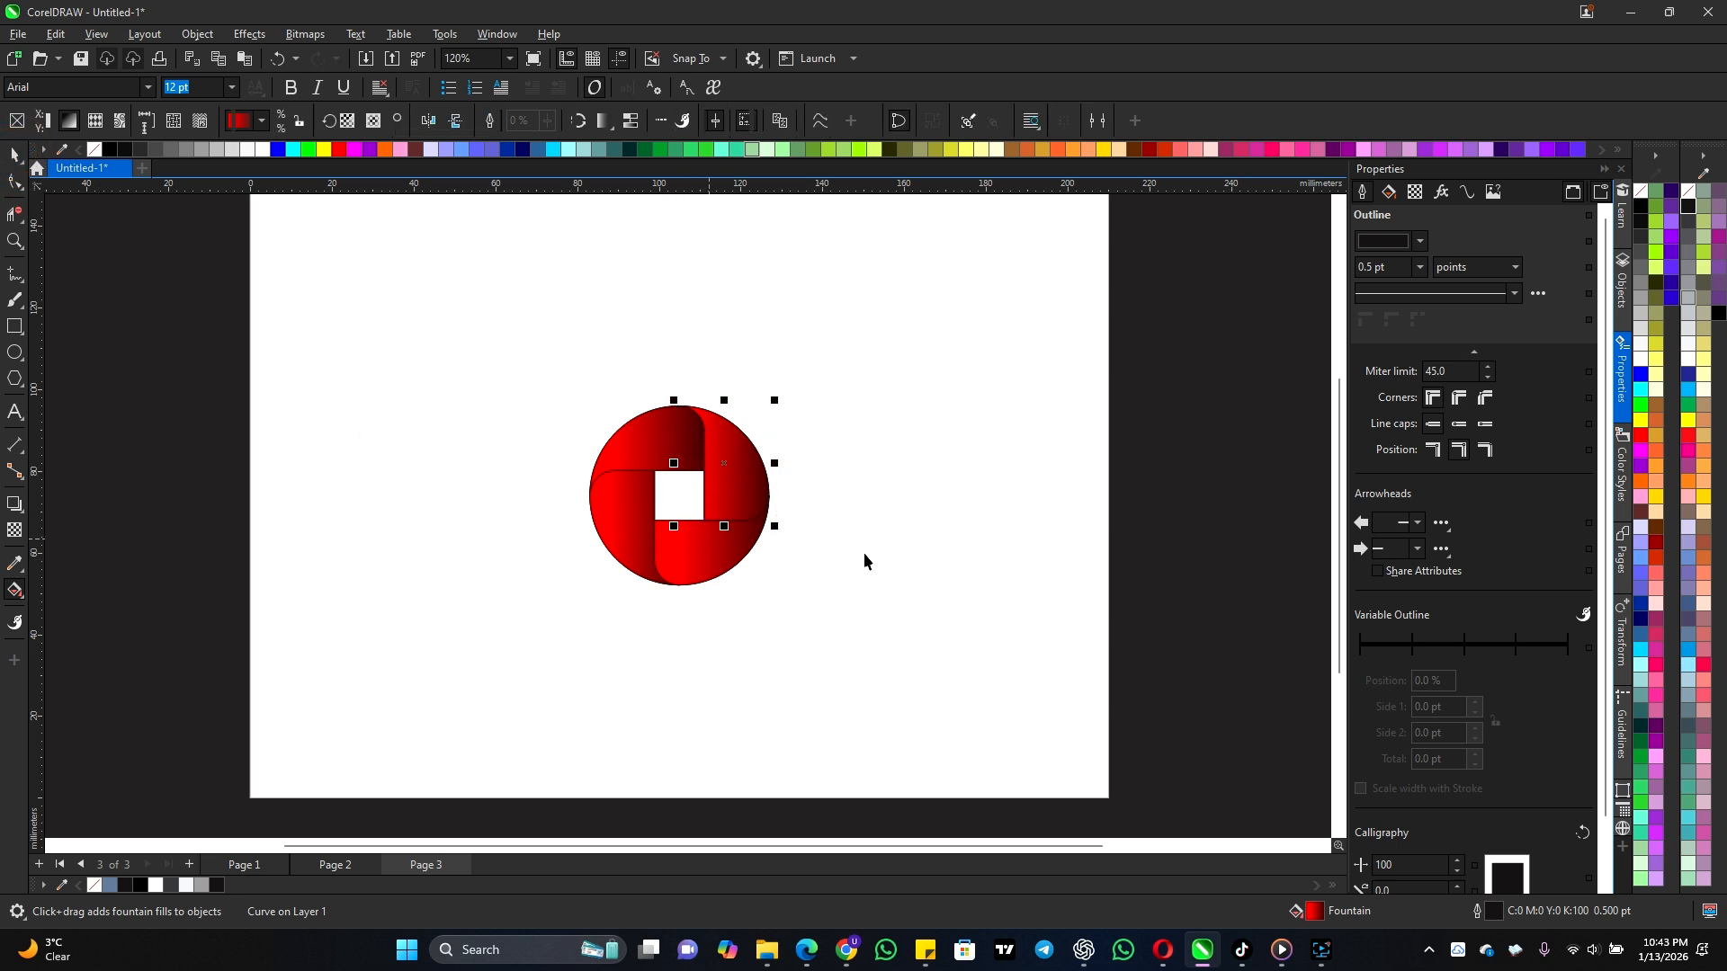
pyautogui.scroll(1, 705, 531)
pyautogui.click(580, 511)
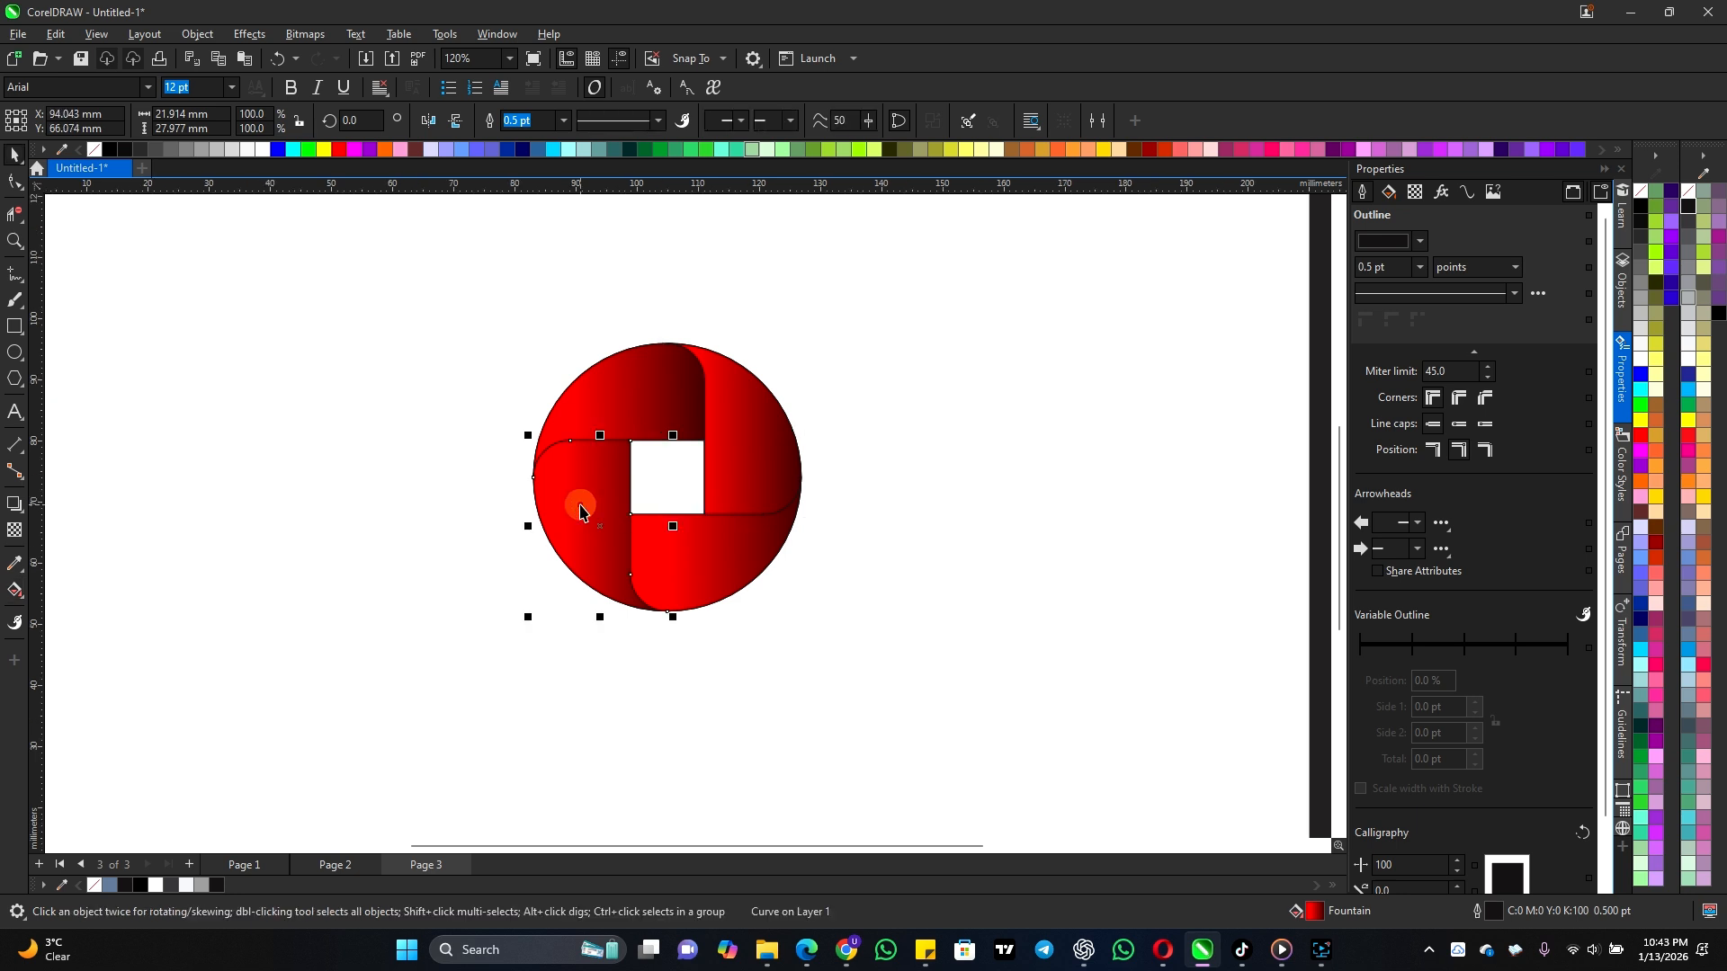
pyautogui.click(14, 590)
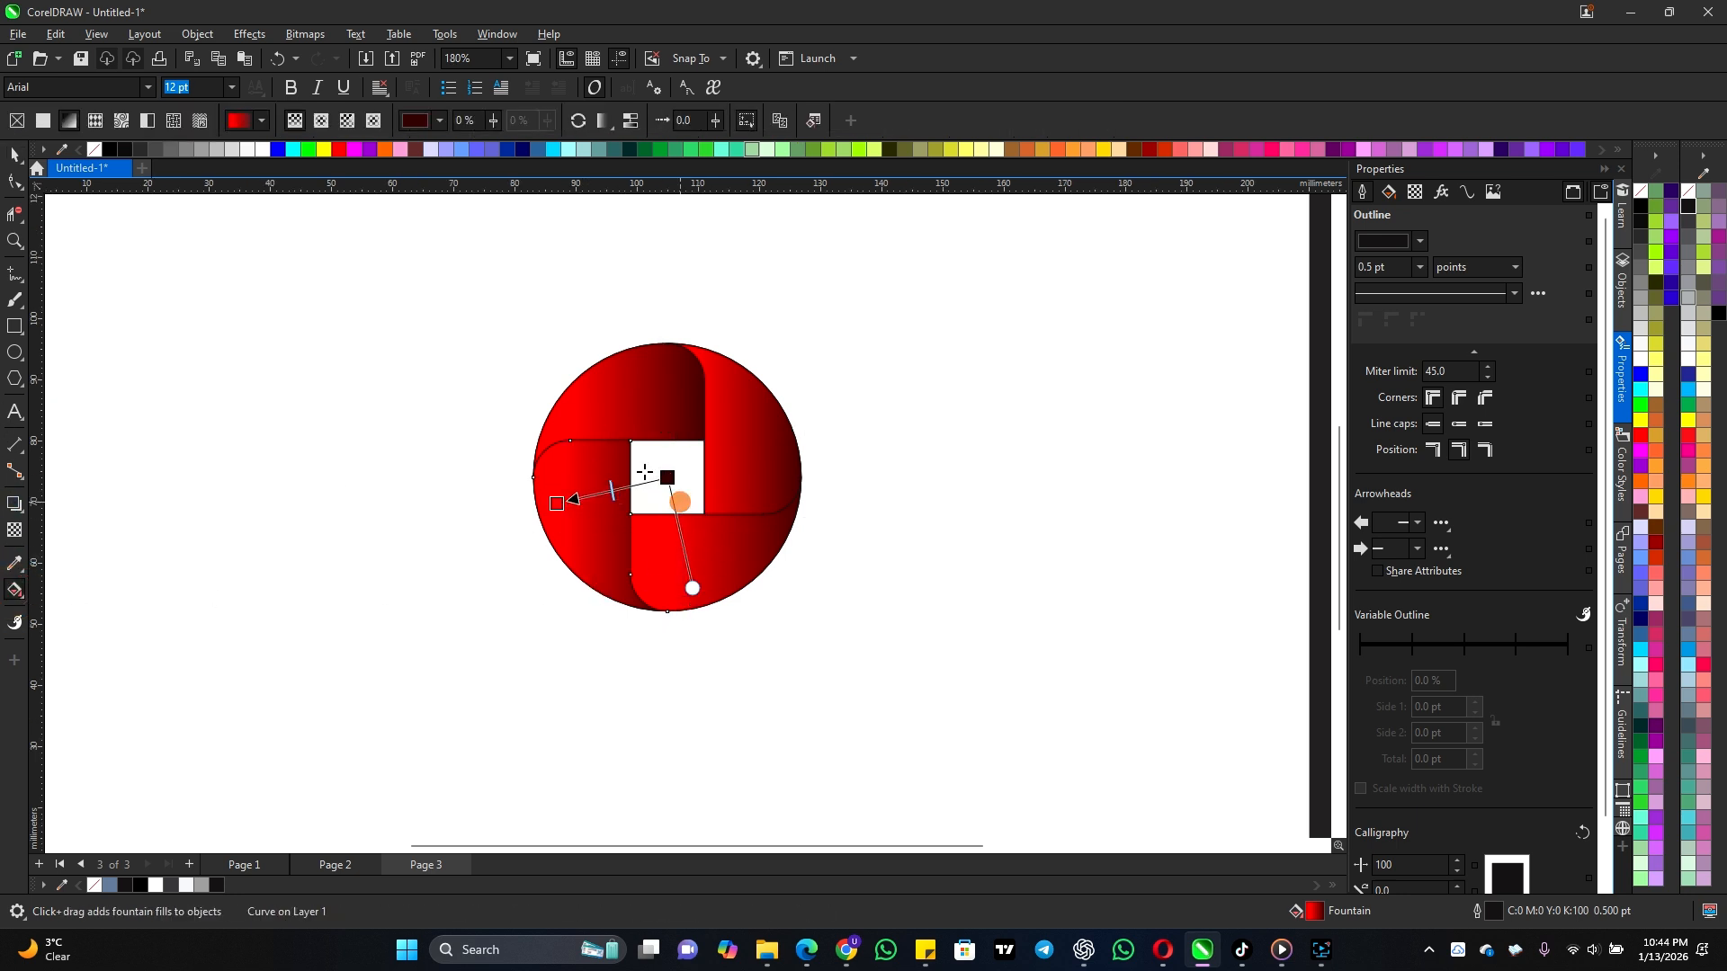
pyautogui.moveTo(667, 478); pyautogui.dragTo(581, 440)
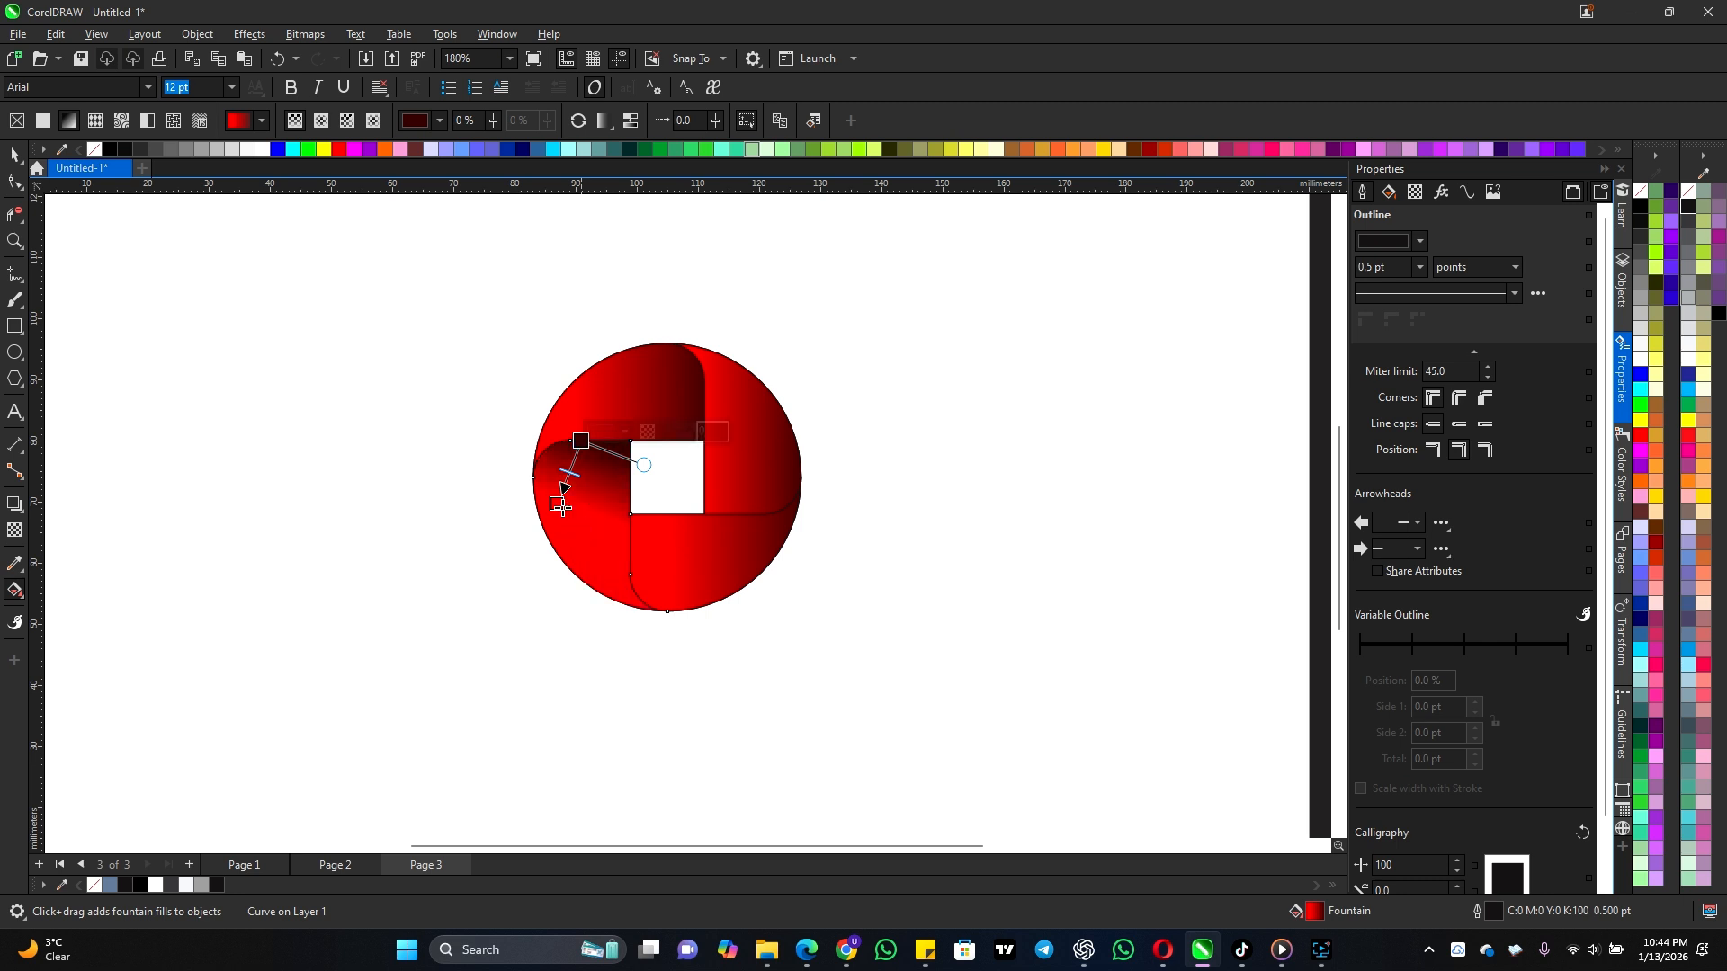
pyautogui.moveTo(562, 509); pyautogui.dragTo(588, 544)
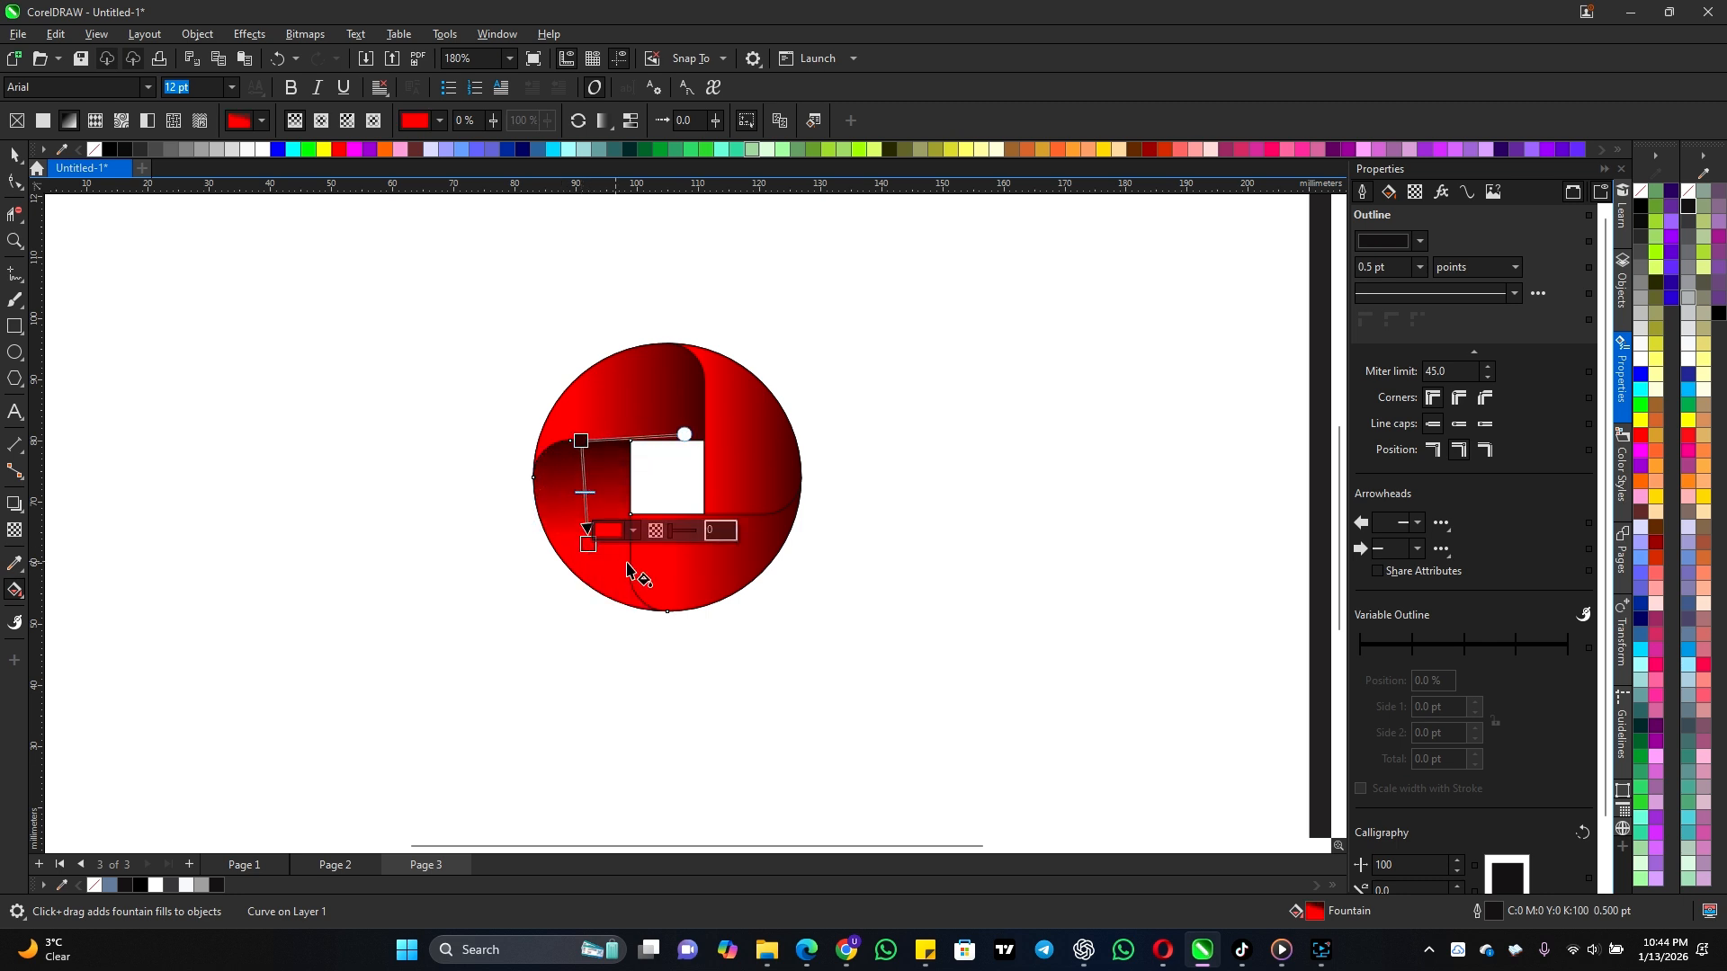
# Step: Redirect the lower blade's gradient horizontally with its dark end at left, and the right blade's vertically with its dark end at the bottom
pyautogui.click(681, 572)
pyautogui.moveTo(810, 524); pyautogui.dragTo(748, 561)
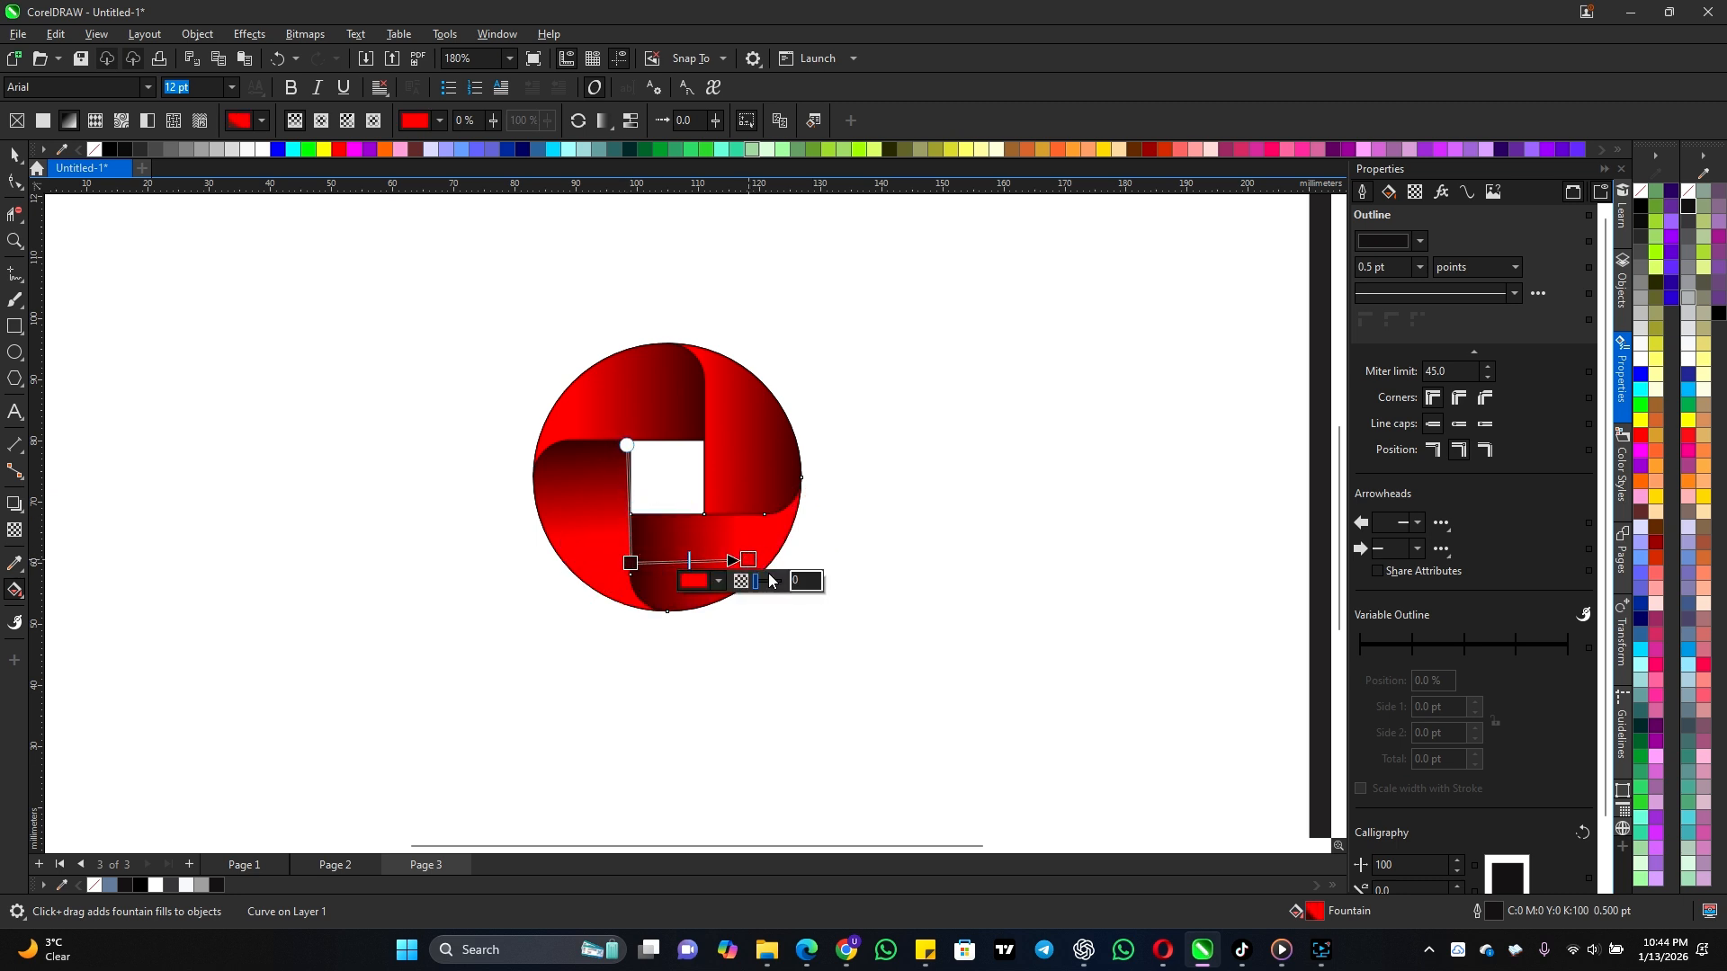
pyautogui.click(755, 440)
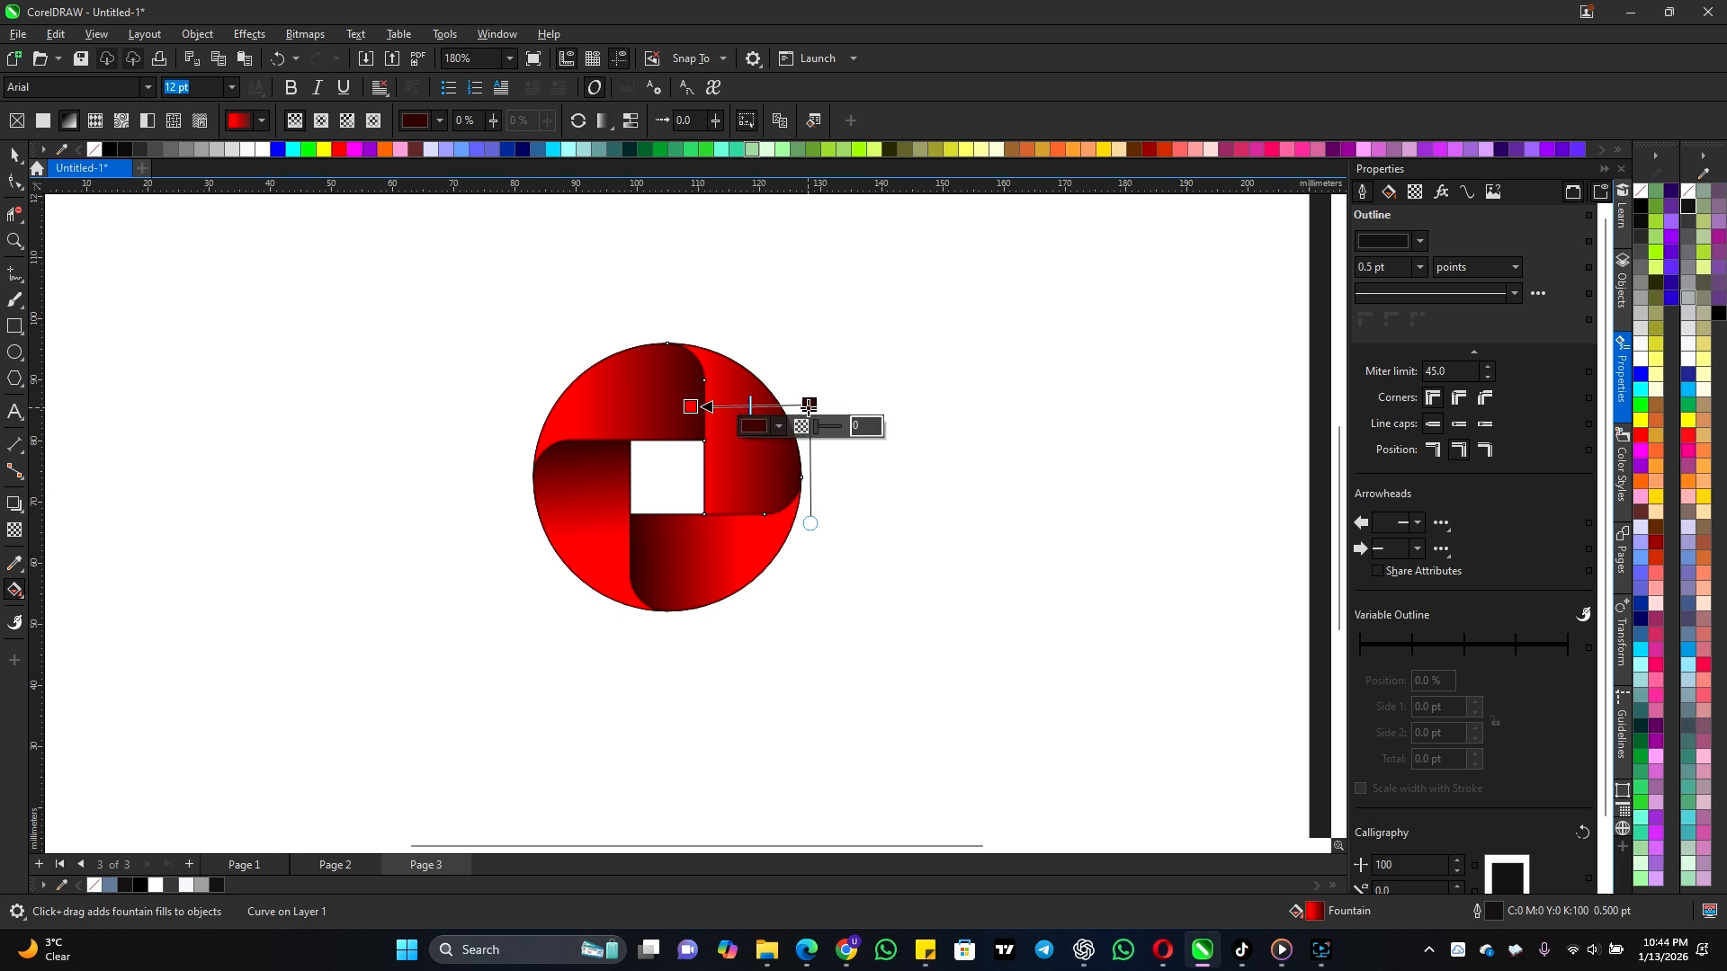
pyautogui.moveTo(809, 405); pyautogui.dragTo(754, 508)
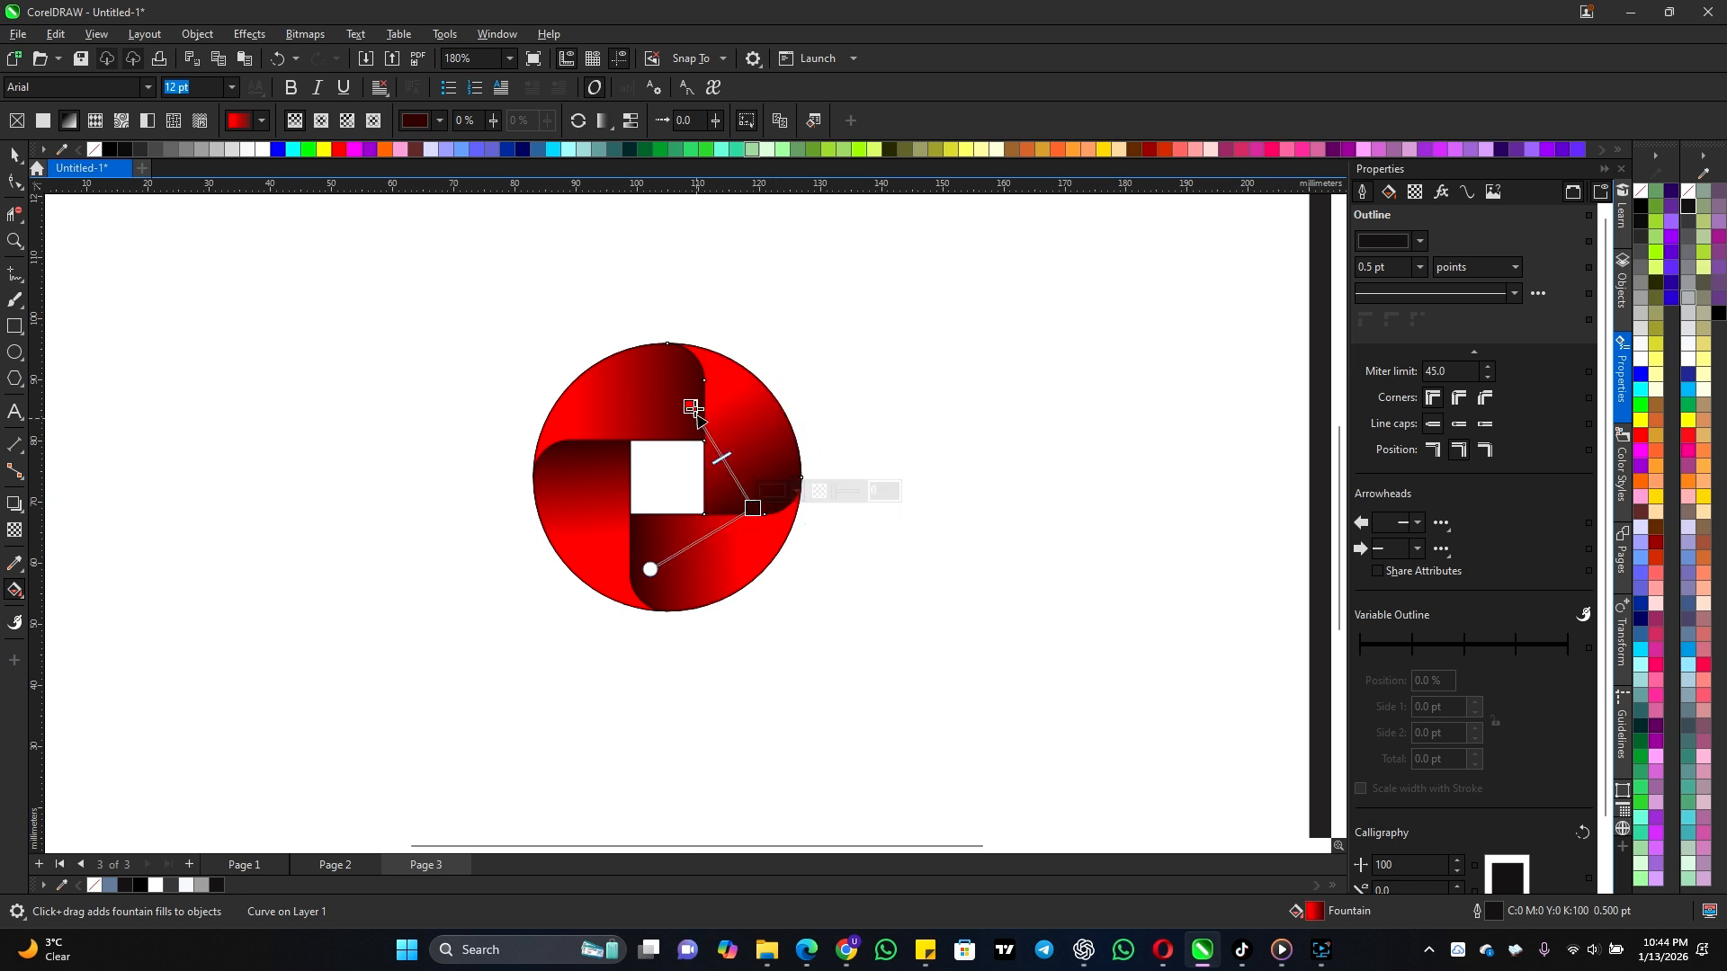
pyautogui.moveTo(693, 406); pyautogui.dragTo(762, 439)
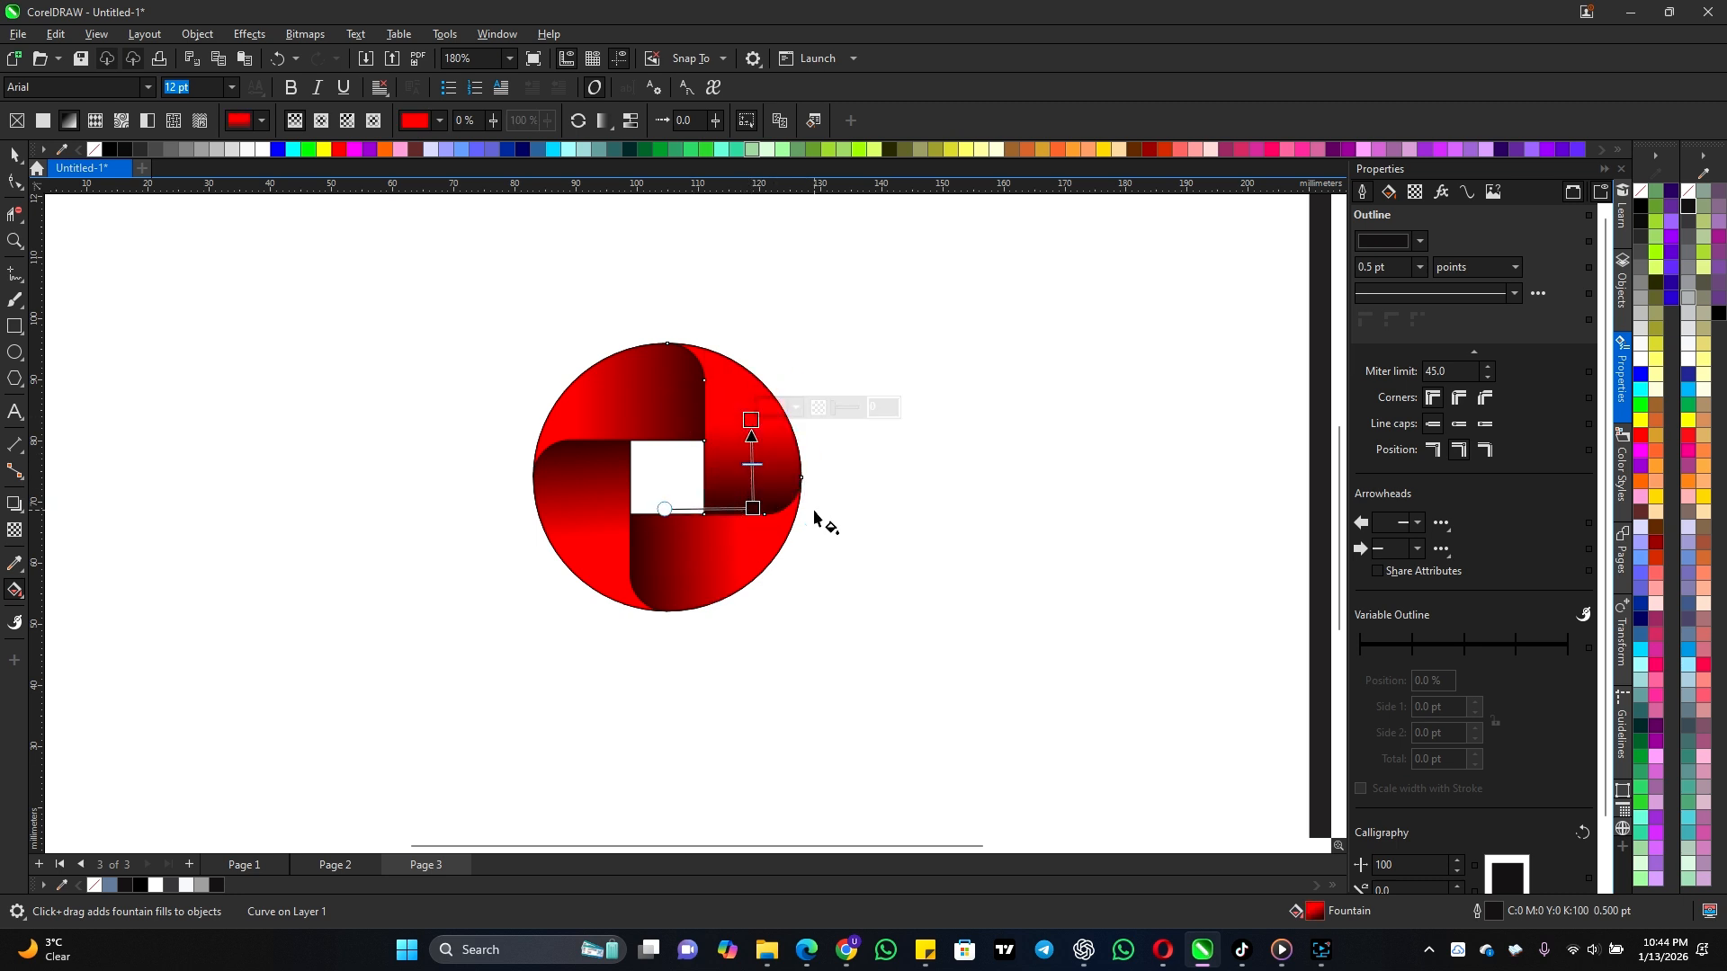
pyautogui.click(14, 155)
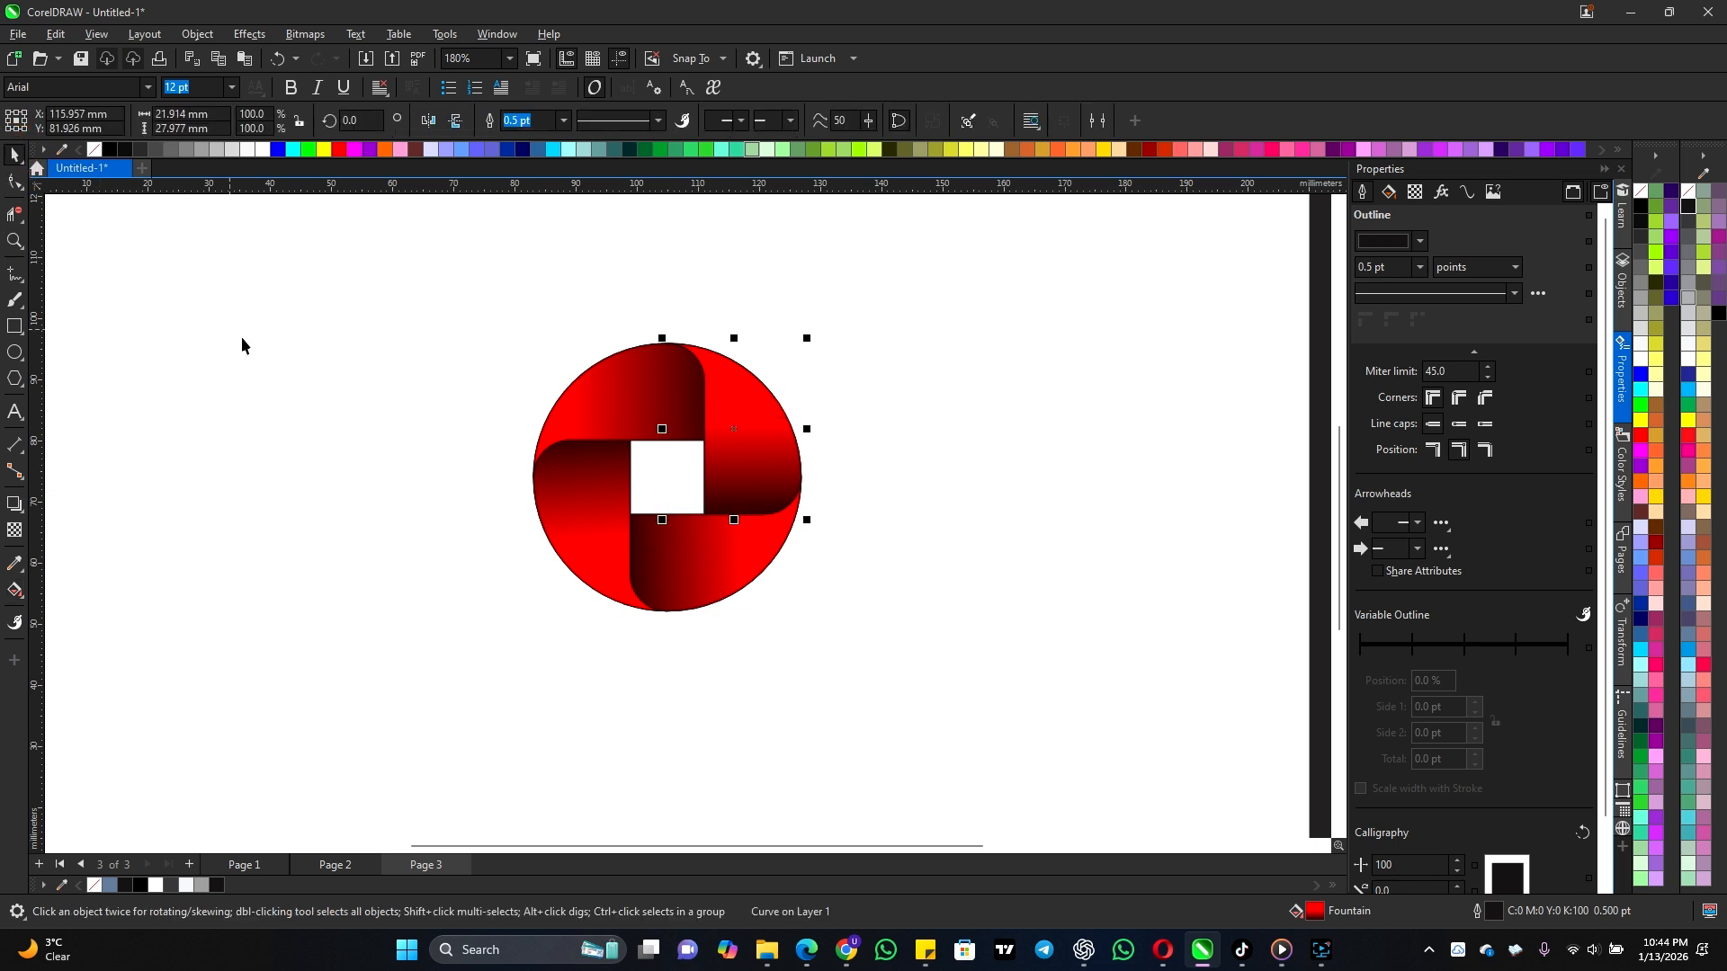
# Step: Pull the unfilled construction circle off the pinwheel and delete it
pyautogui.scroll(-2, 378, 382)
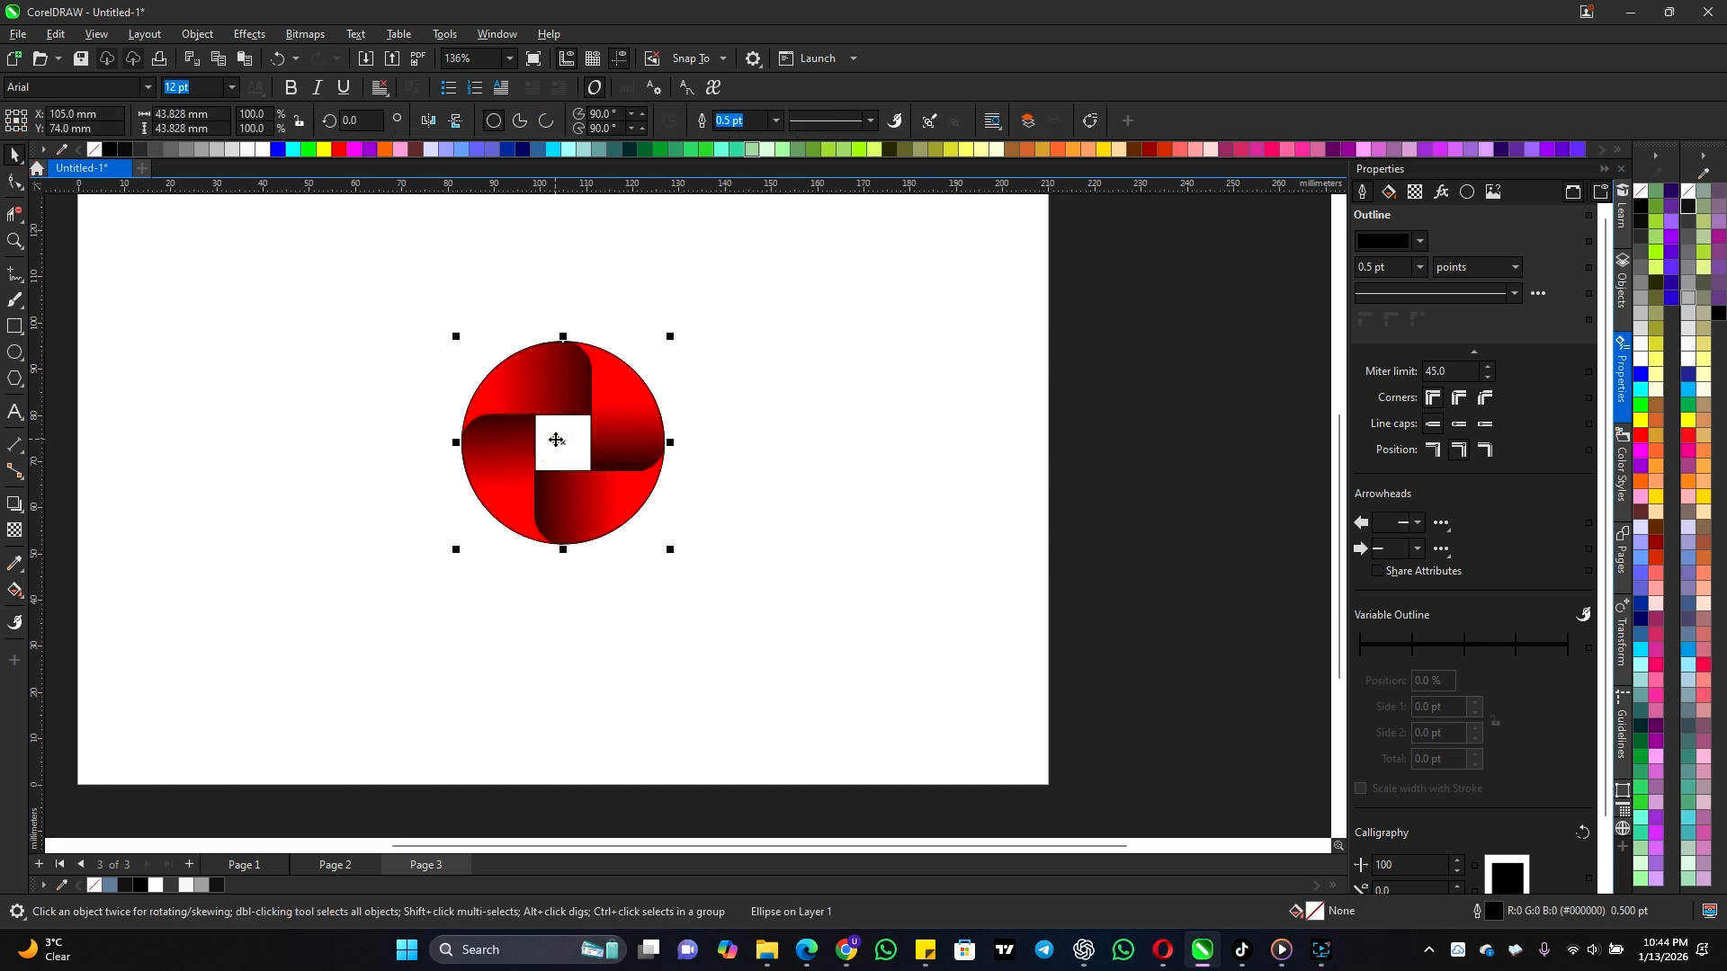
pyautogui.moveTo(556, 440); pyautogui.dragTo(630, 644)
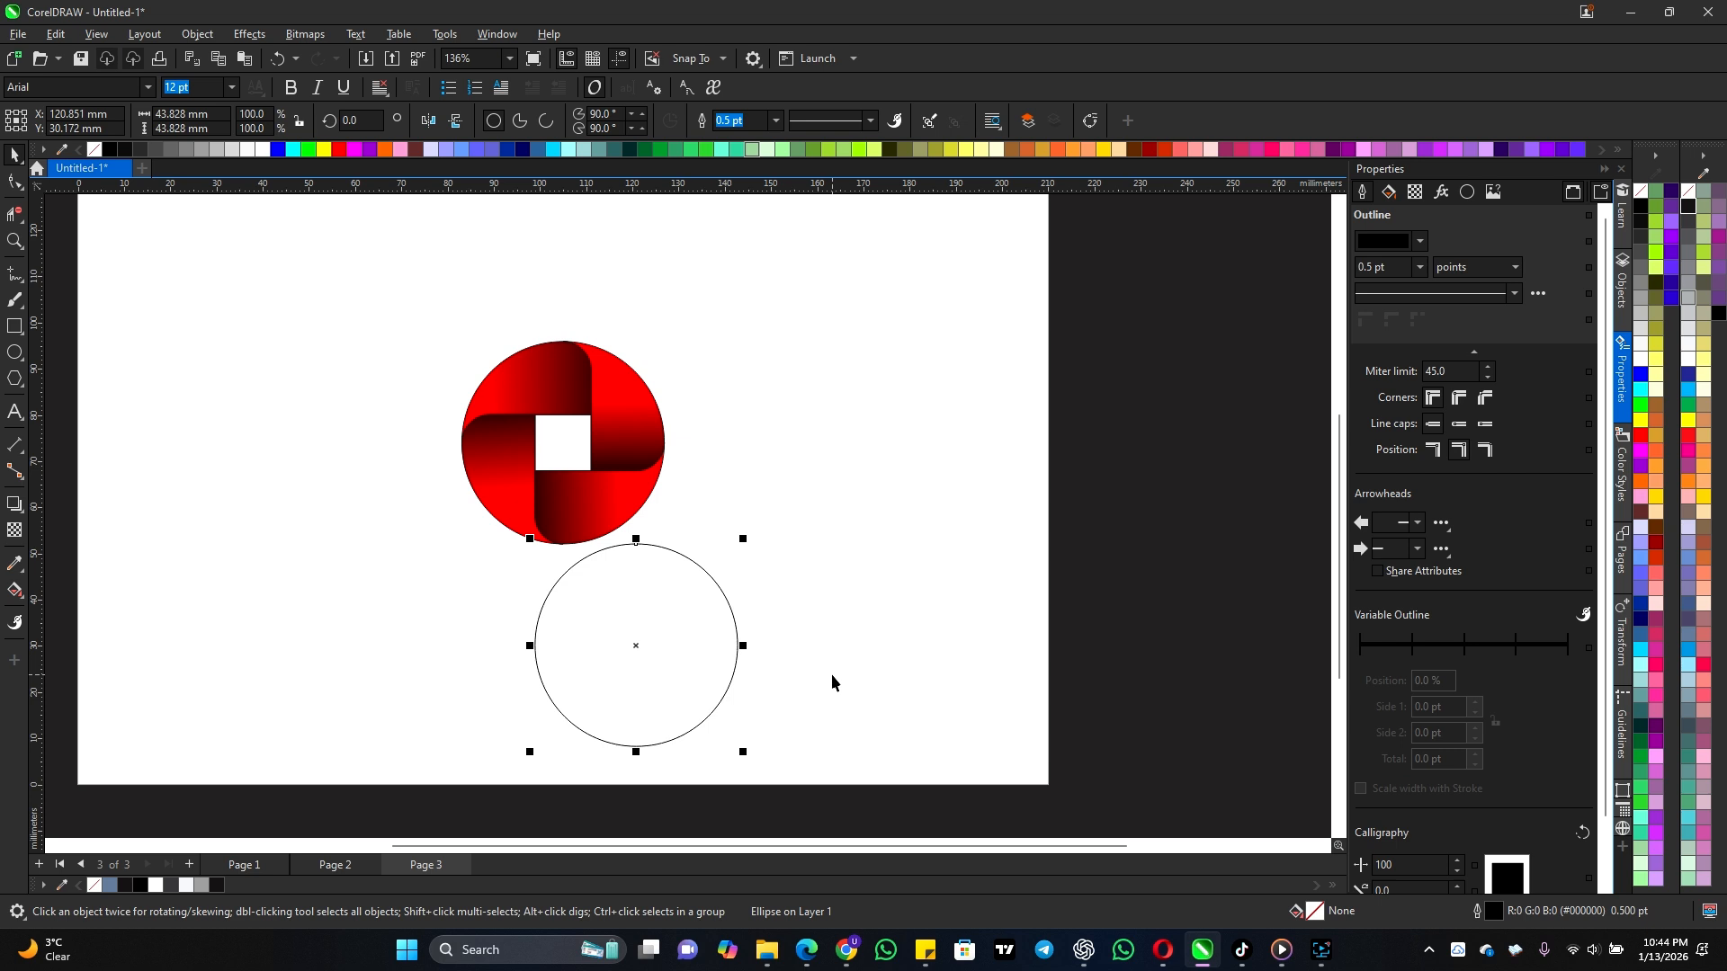
pyautogui.hotkey('ctrl', 'z')
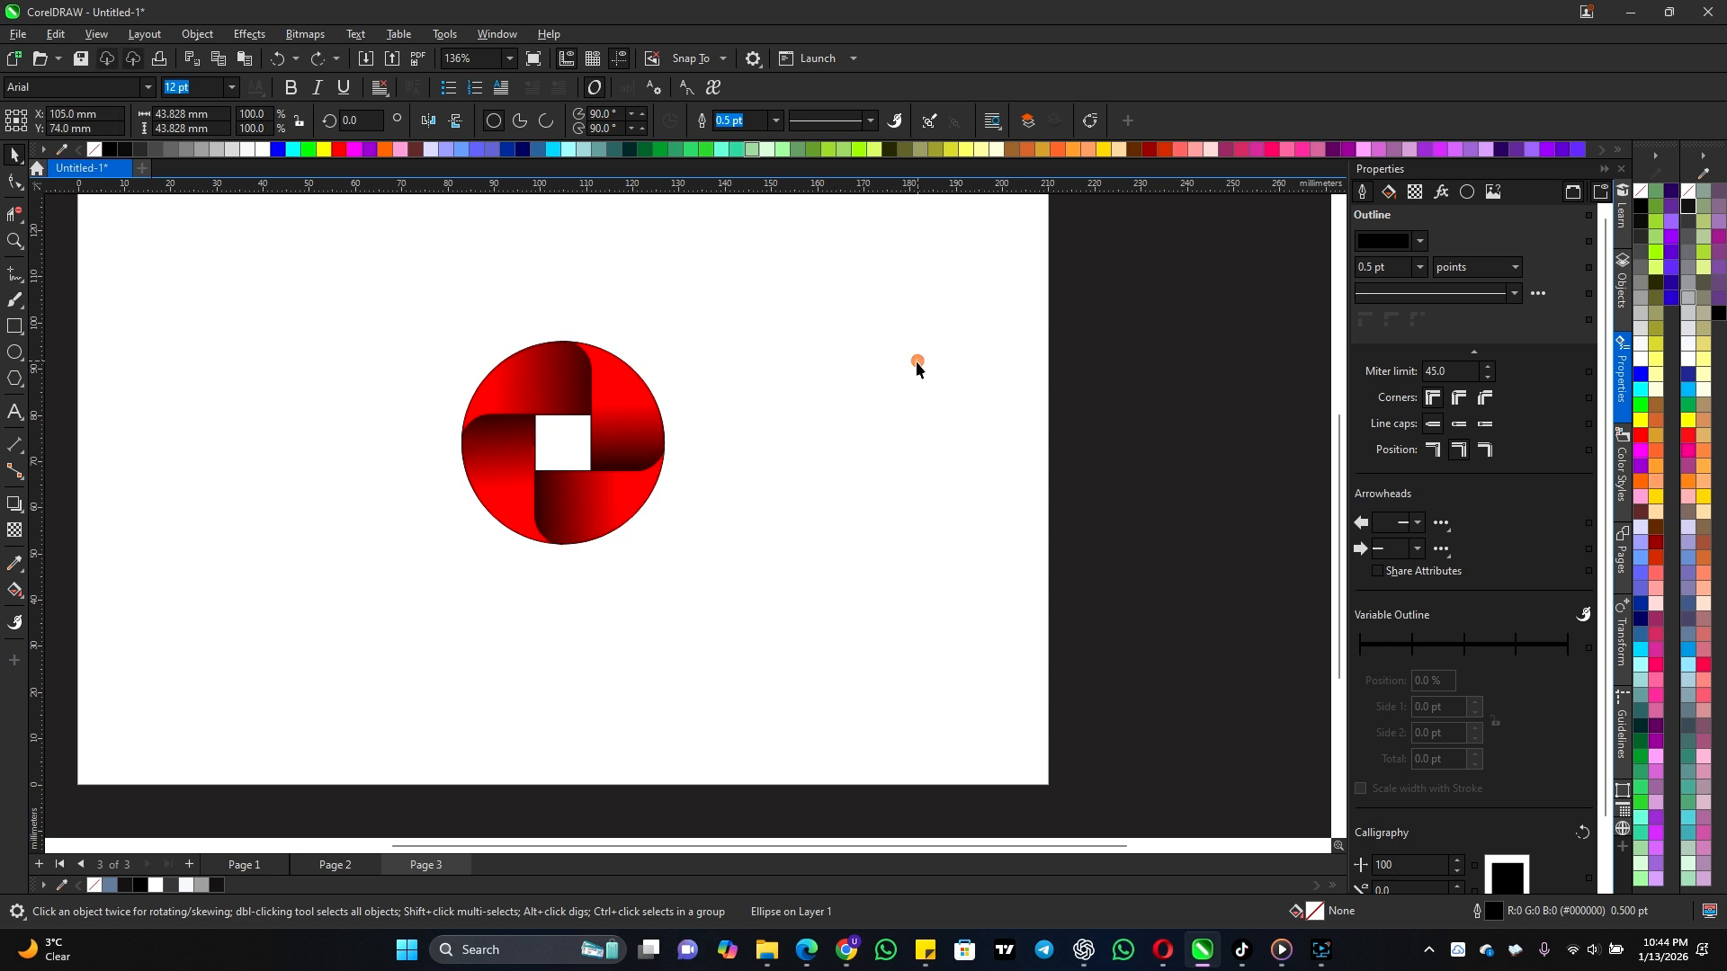
pyautogui.moveTo(571, 440); pyautogui.dragTo(625, 687)
pyautogui.press('Delete')
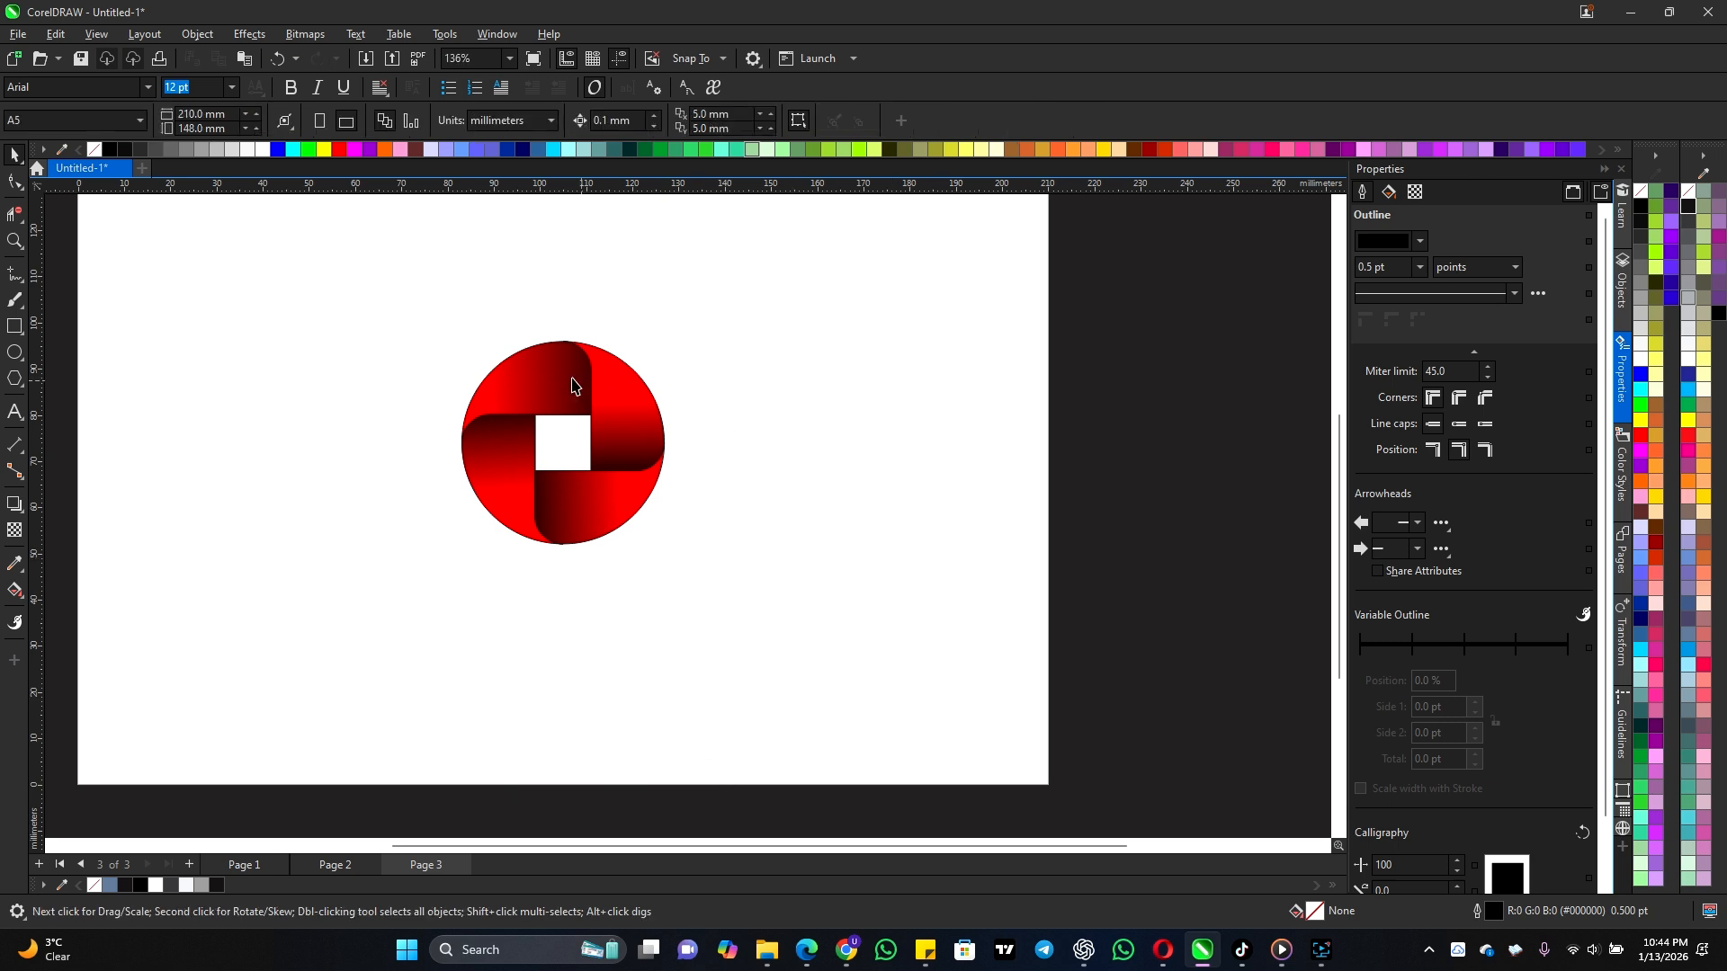
# Step: Remove the outline from all pinwheel objects
pyautogui.moveTo(569, 591); pyautogui.dragTo(787, 658)
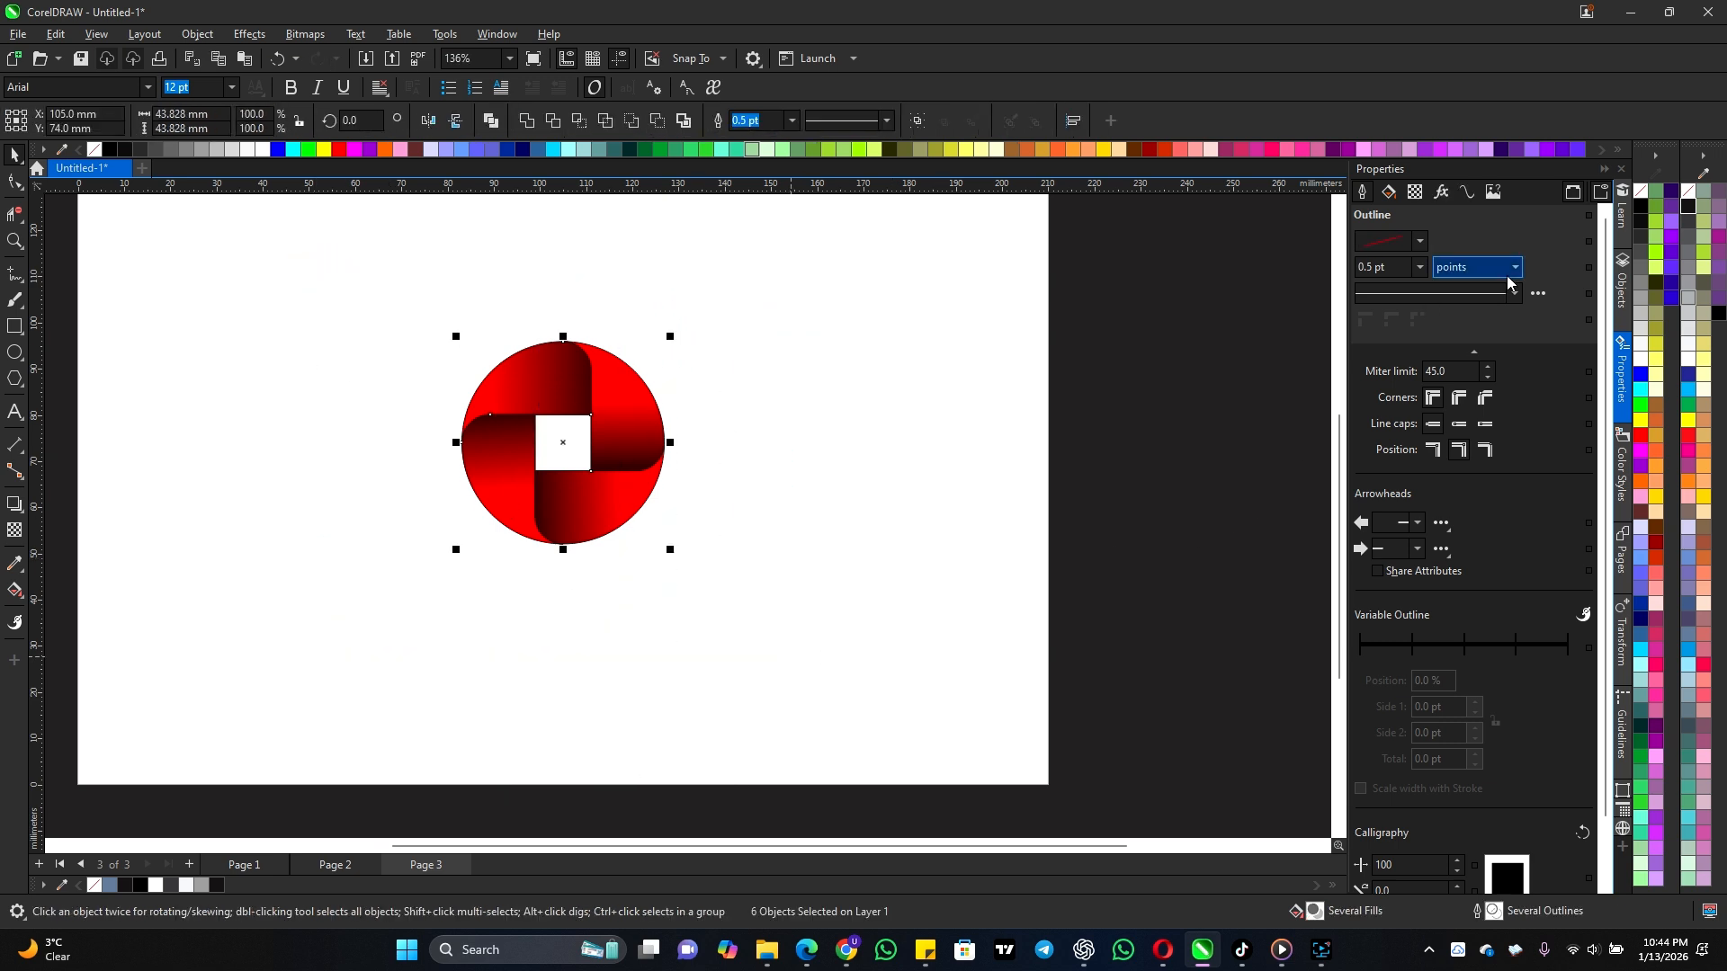
pyautogui.rightClick(1641, 192)
pyautogui.scroll(-1, 764, 440)
pyautogui.click(509, 332)
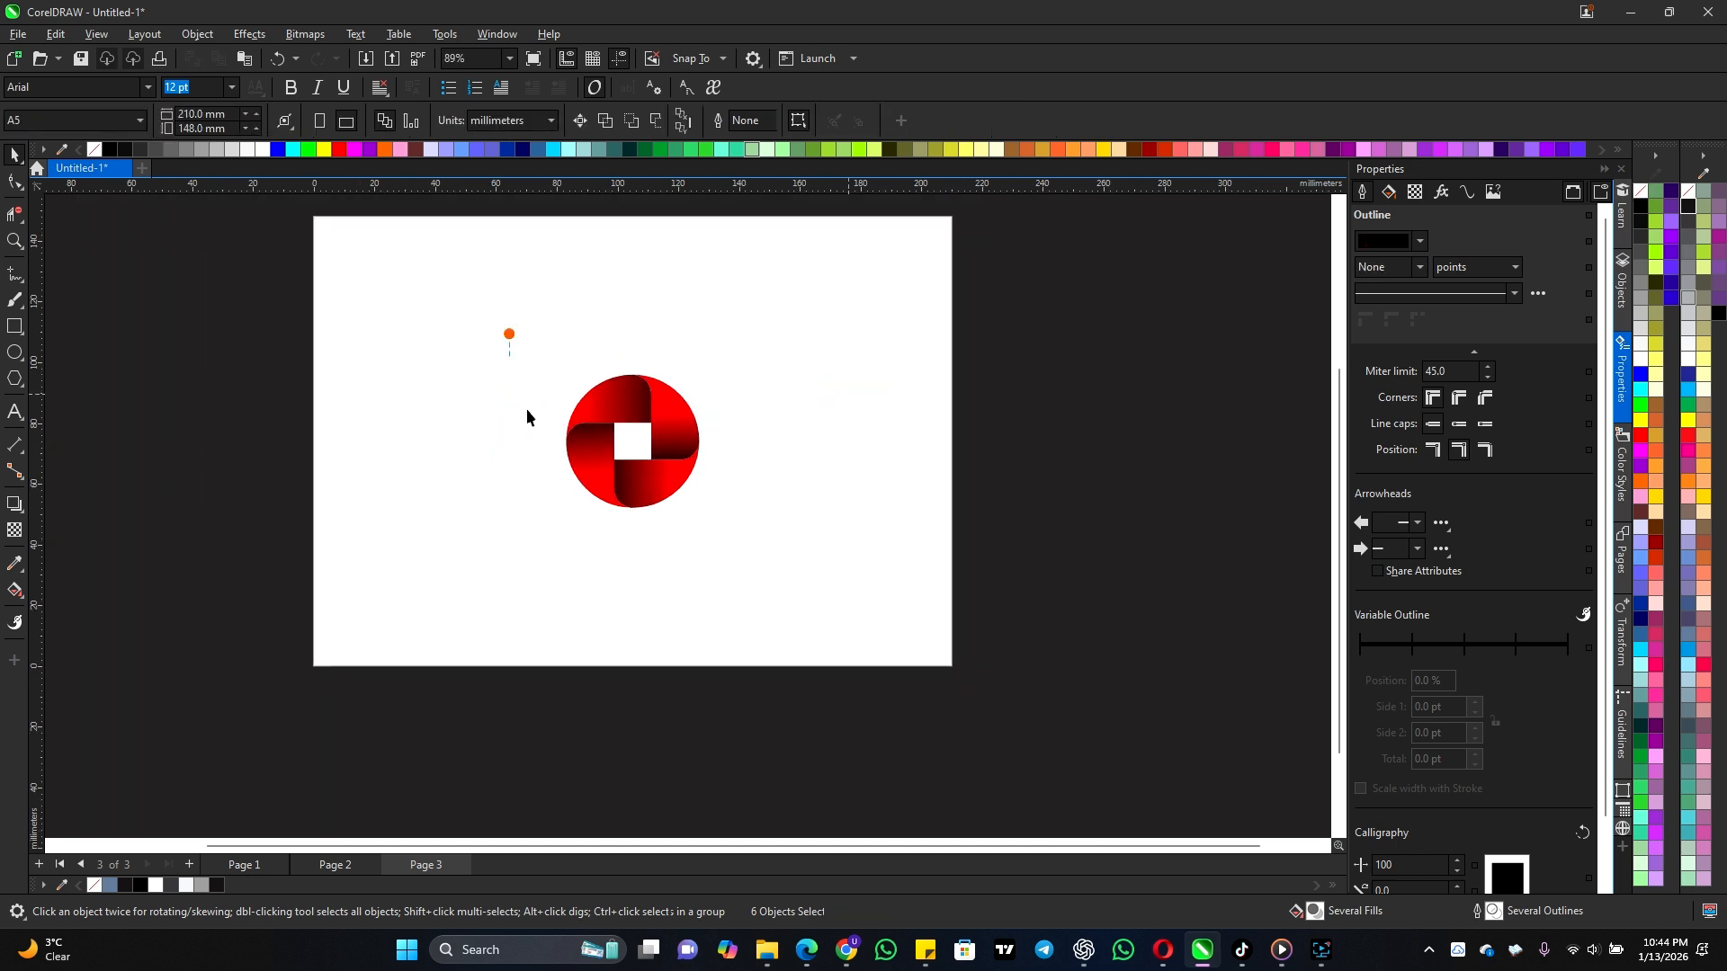
# Step: Move the whole pinwheel toward the left side of the page, keeping its vertical position
pyautogui.hotkey('ctrl', 'a')
pyautogui.moveTo(611, 461); pyautogui.dragTo(443, 486)
pyautogui.click(445, 510)
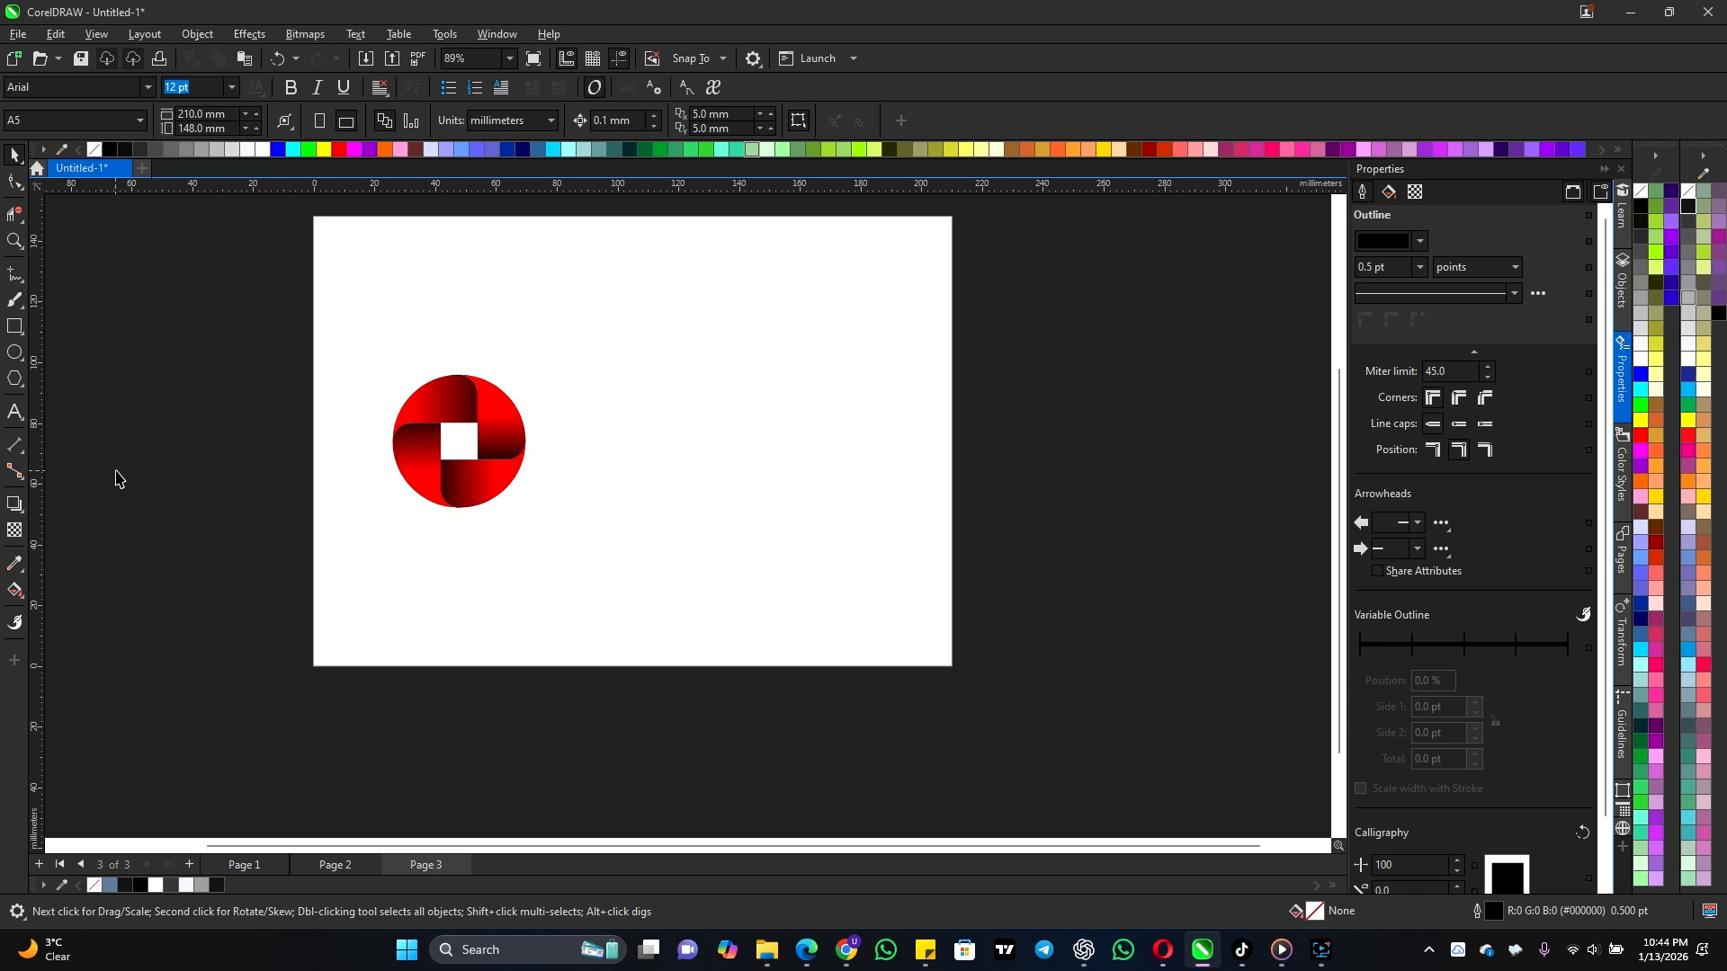
# Step: Add the two-line artistic text "ORANGO" and "GLOBAL LOGISTICS" to the right of the pinwheel and break it apart into separate lines
pyautogui.click(8, 413)
pyautogui.click(599, 405)
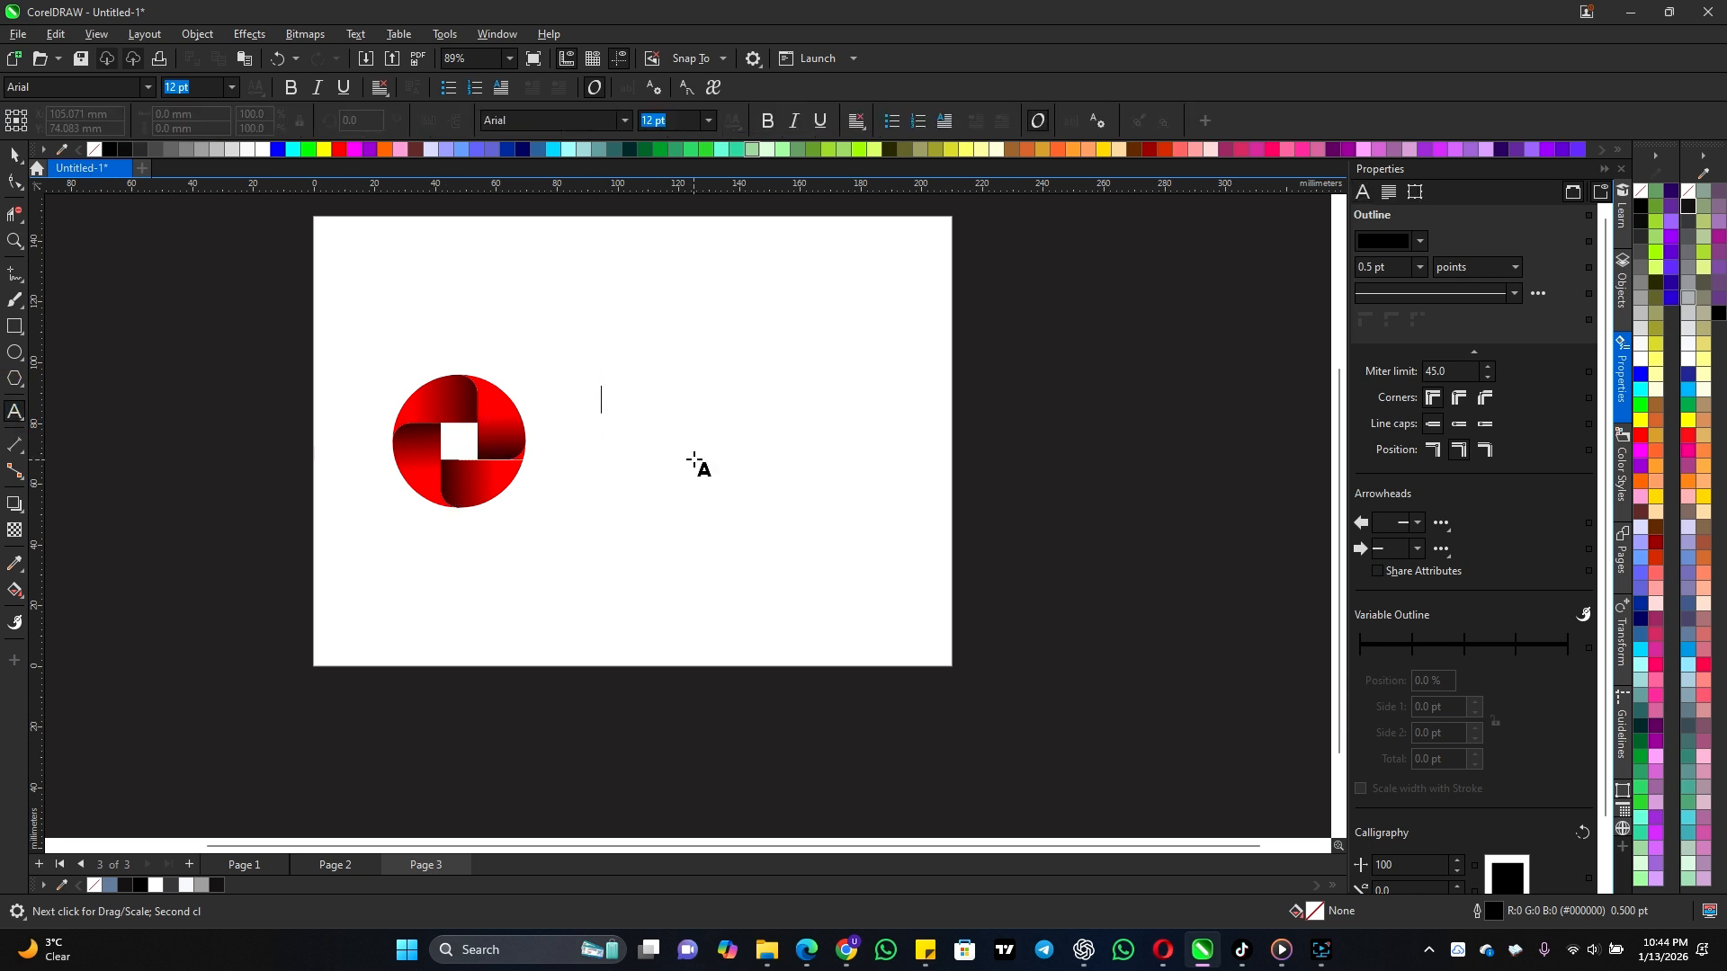
pyautogui.write('orango')
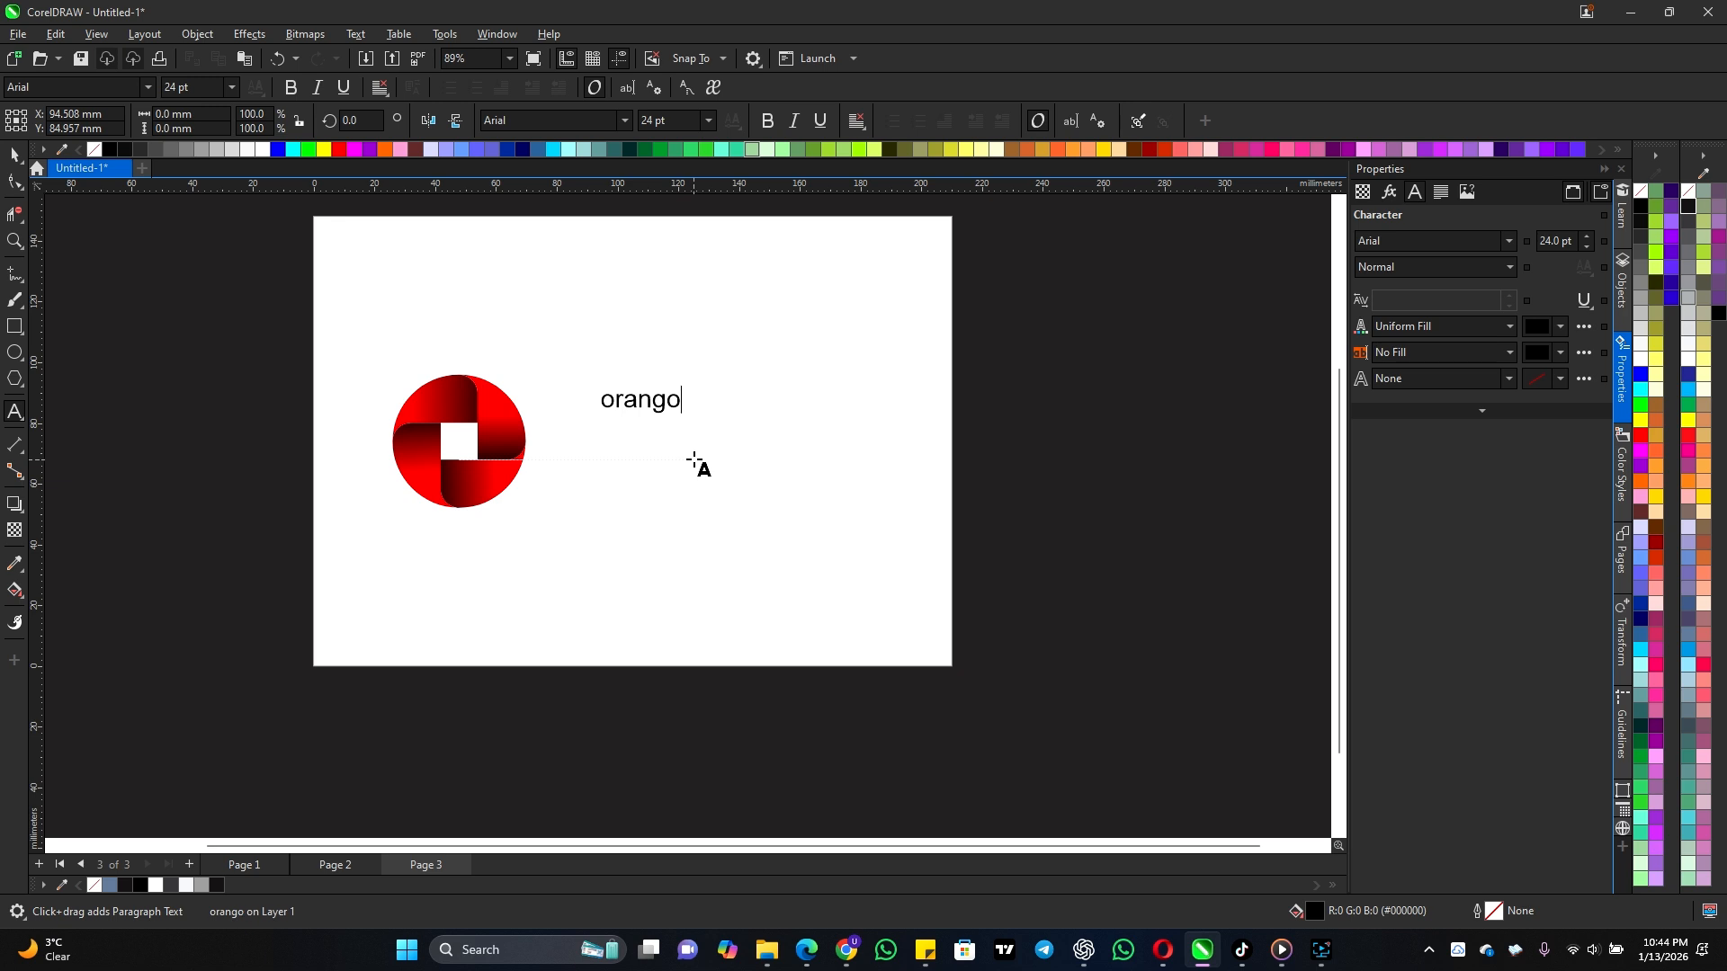
pyautogui.press('BackSpace')
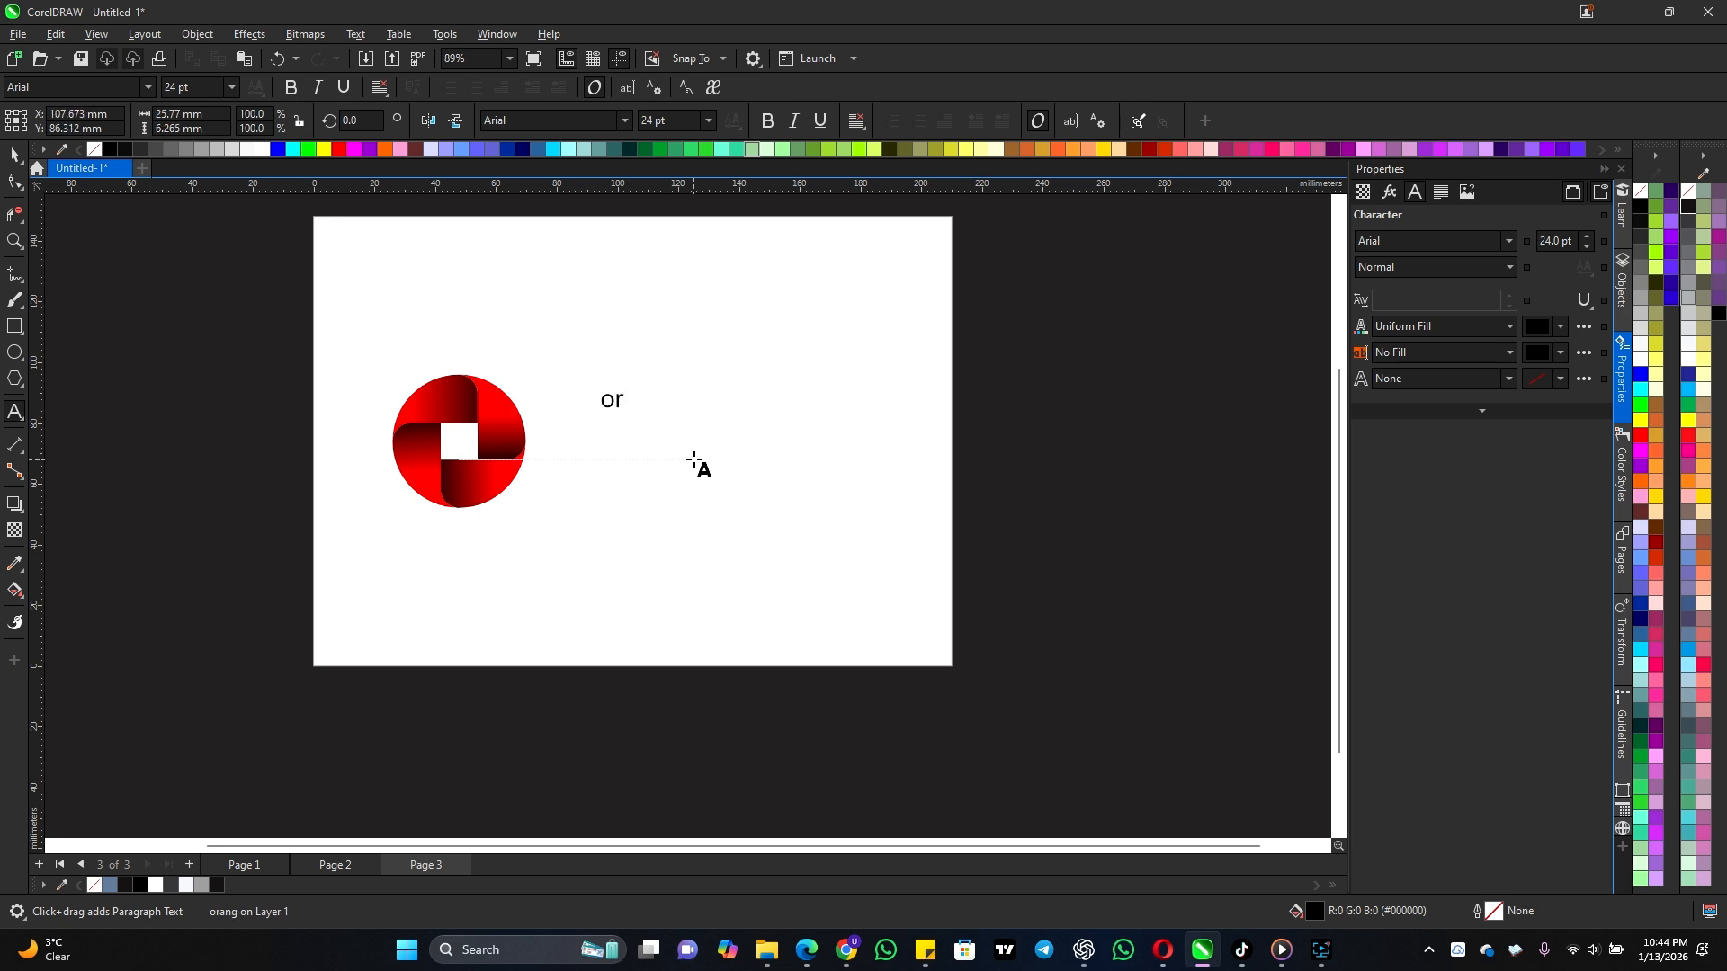
pyautogui.press('BackSpace')
pyautogui.press('BackSpace')
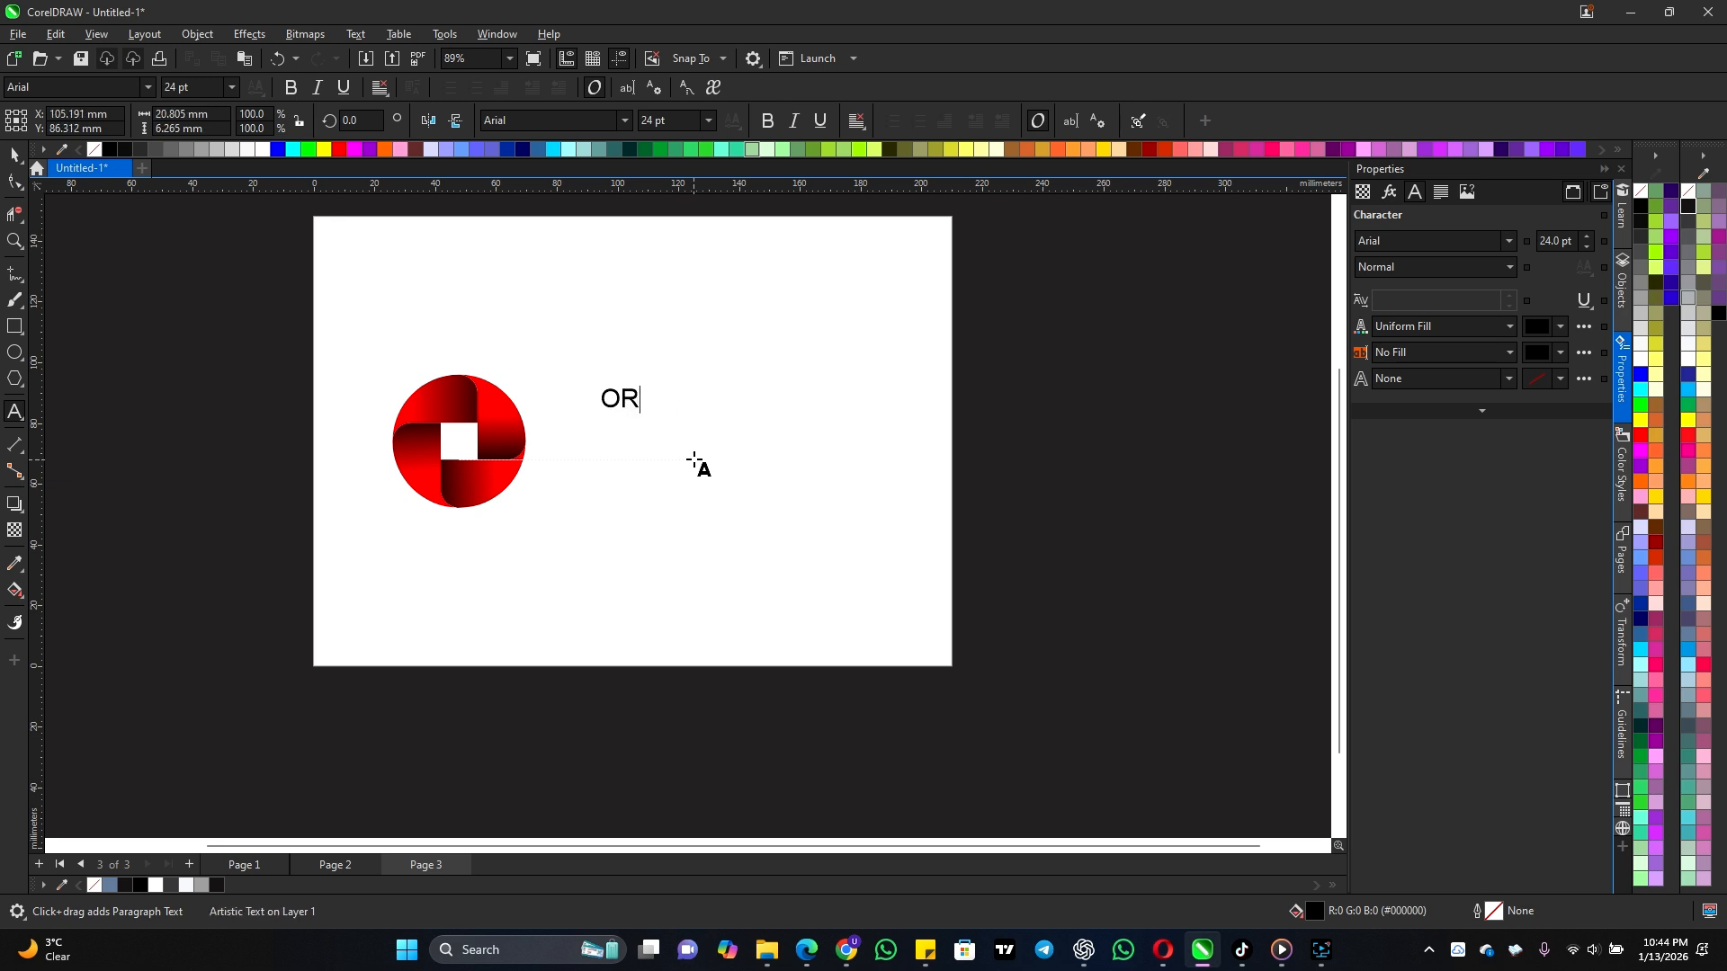
pyautogui.press('Return')
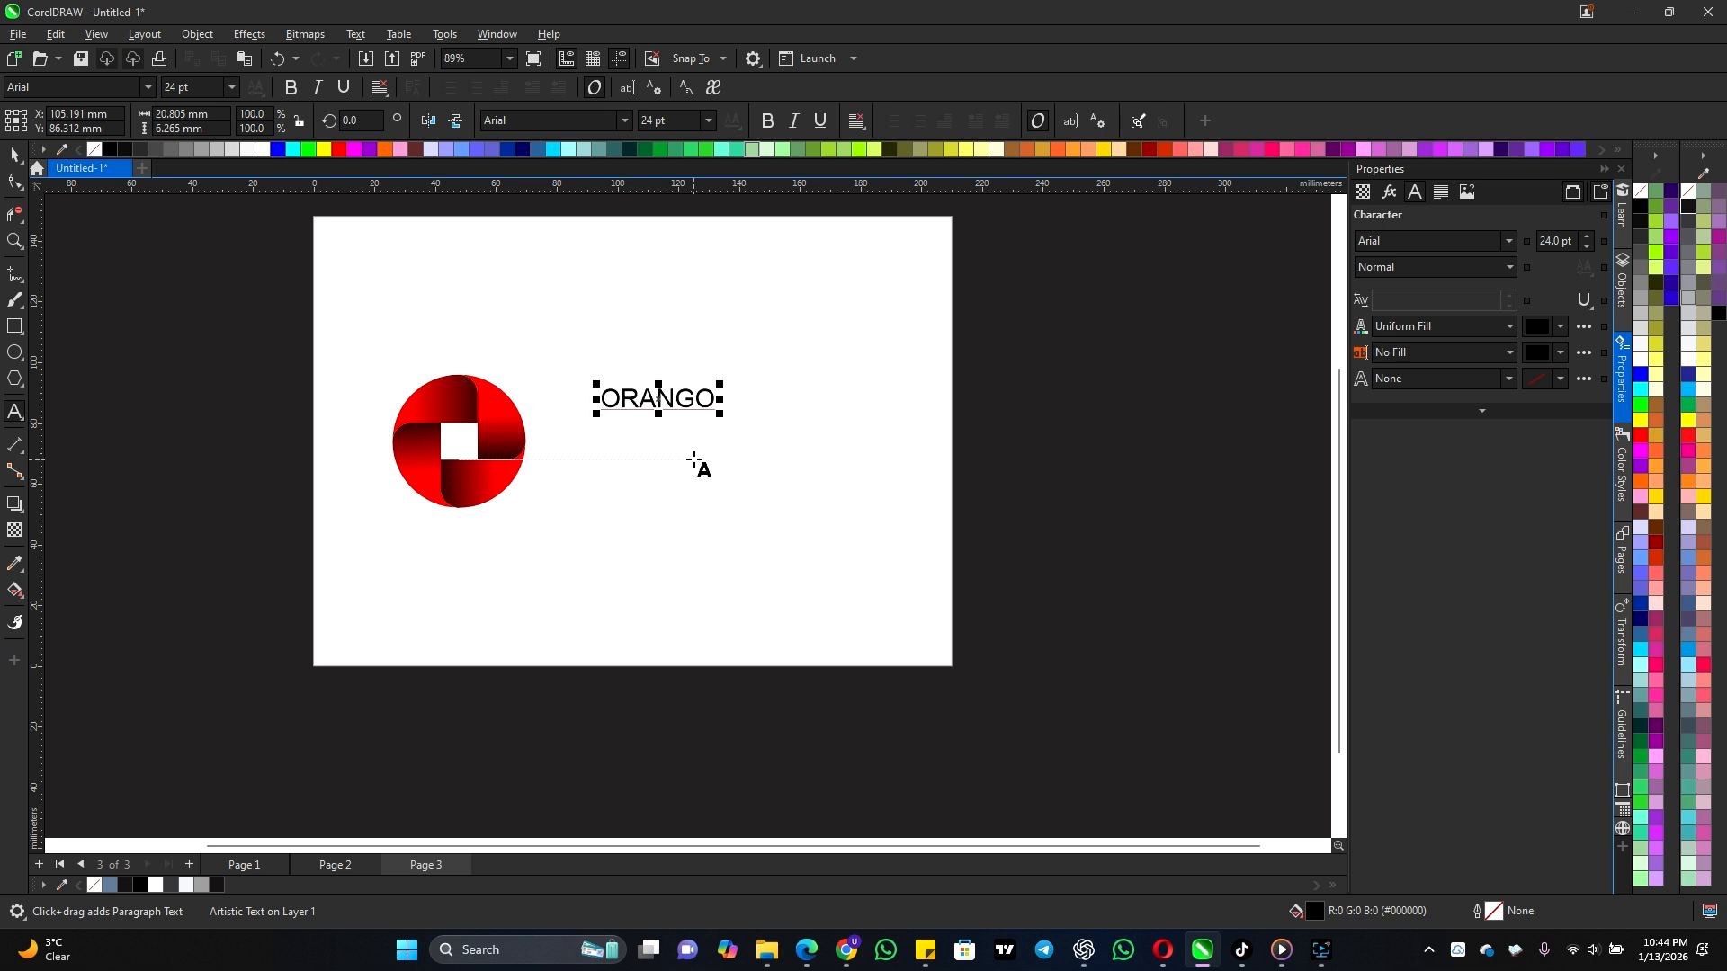
pyautogui.write('GLOBAL LOGISTICS')
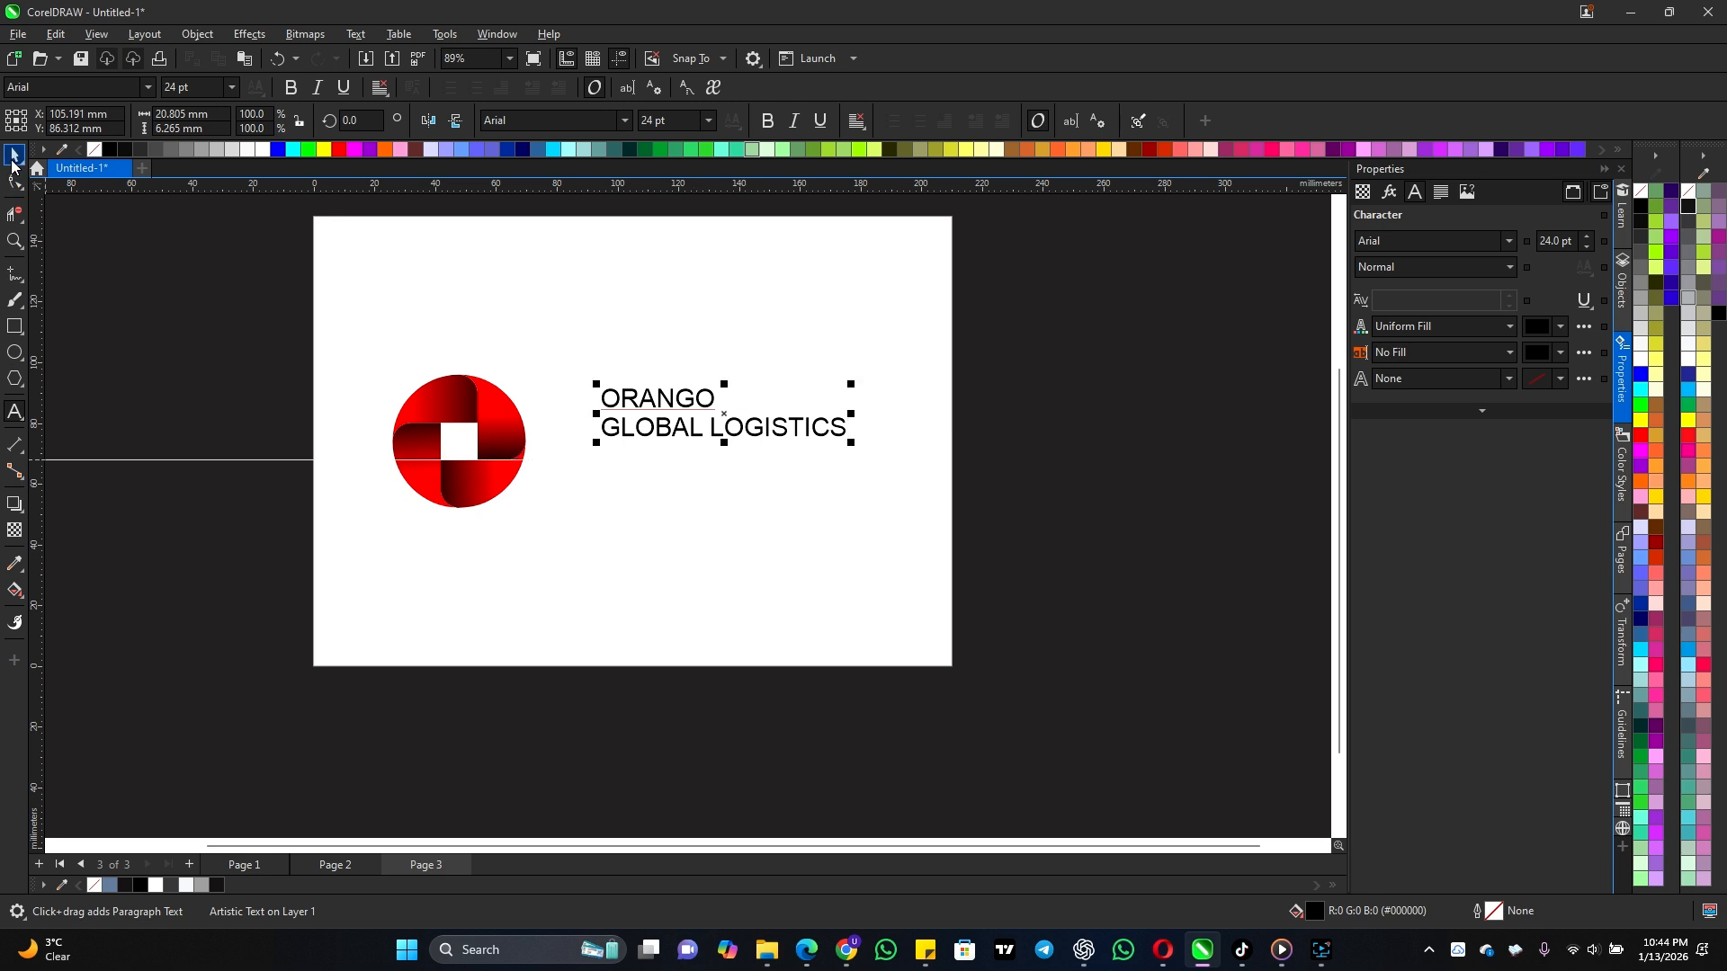
pyautogui.click(13, 158)
pyautogui.hotkey('ctrl', 'k')
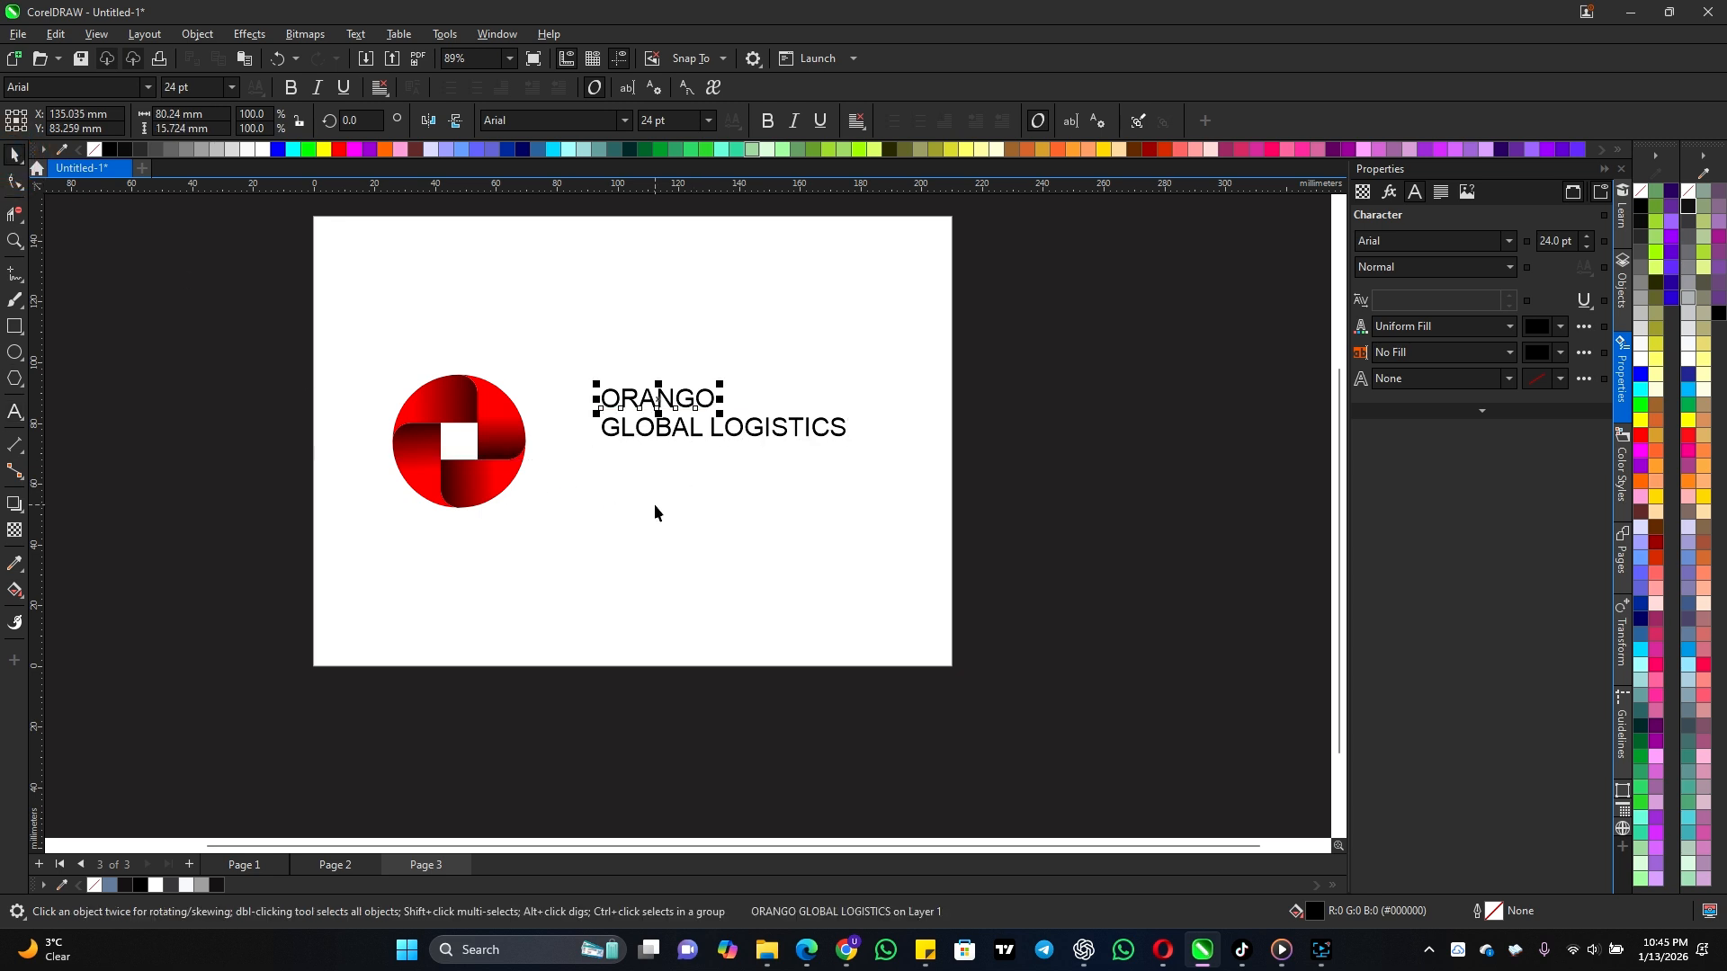
# Step: Format the ORANGO line in aremat font, enlarged to about 73 pt, with a 90% black fill
pyautogui.click(146, 87)
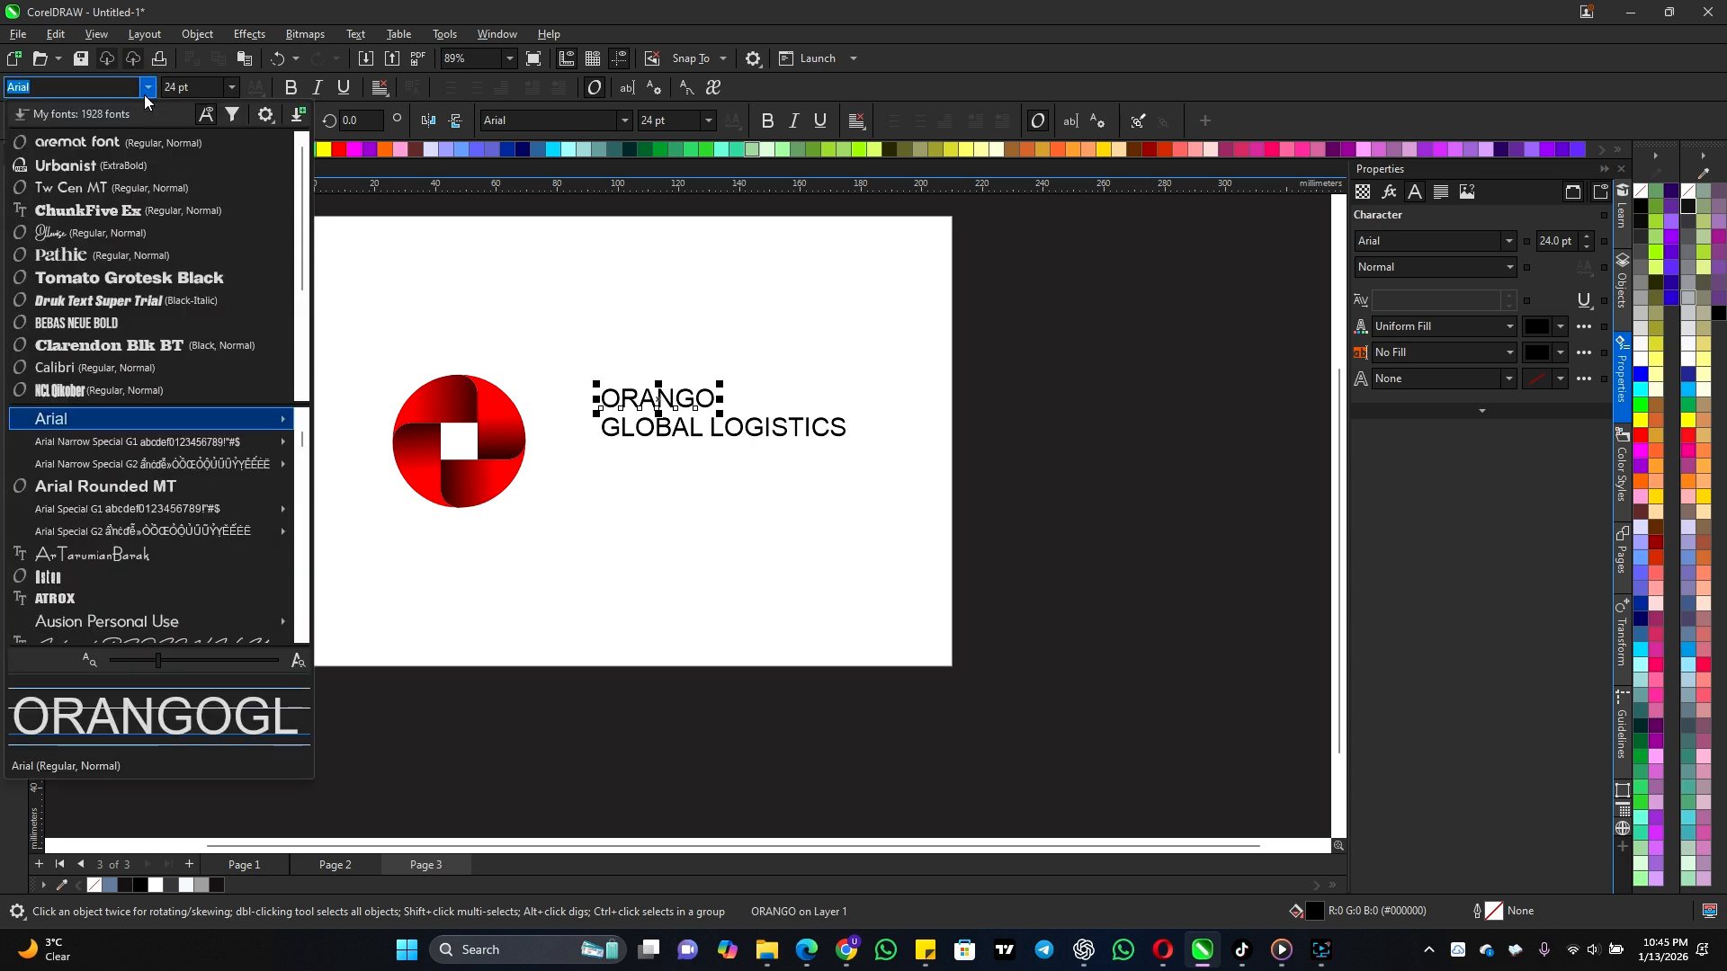
pyautogui.click(106, 139)
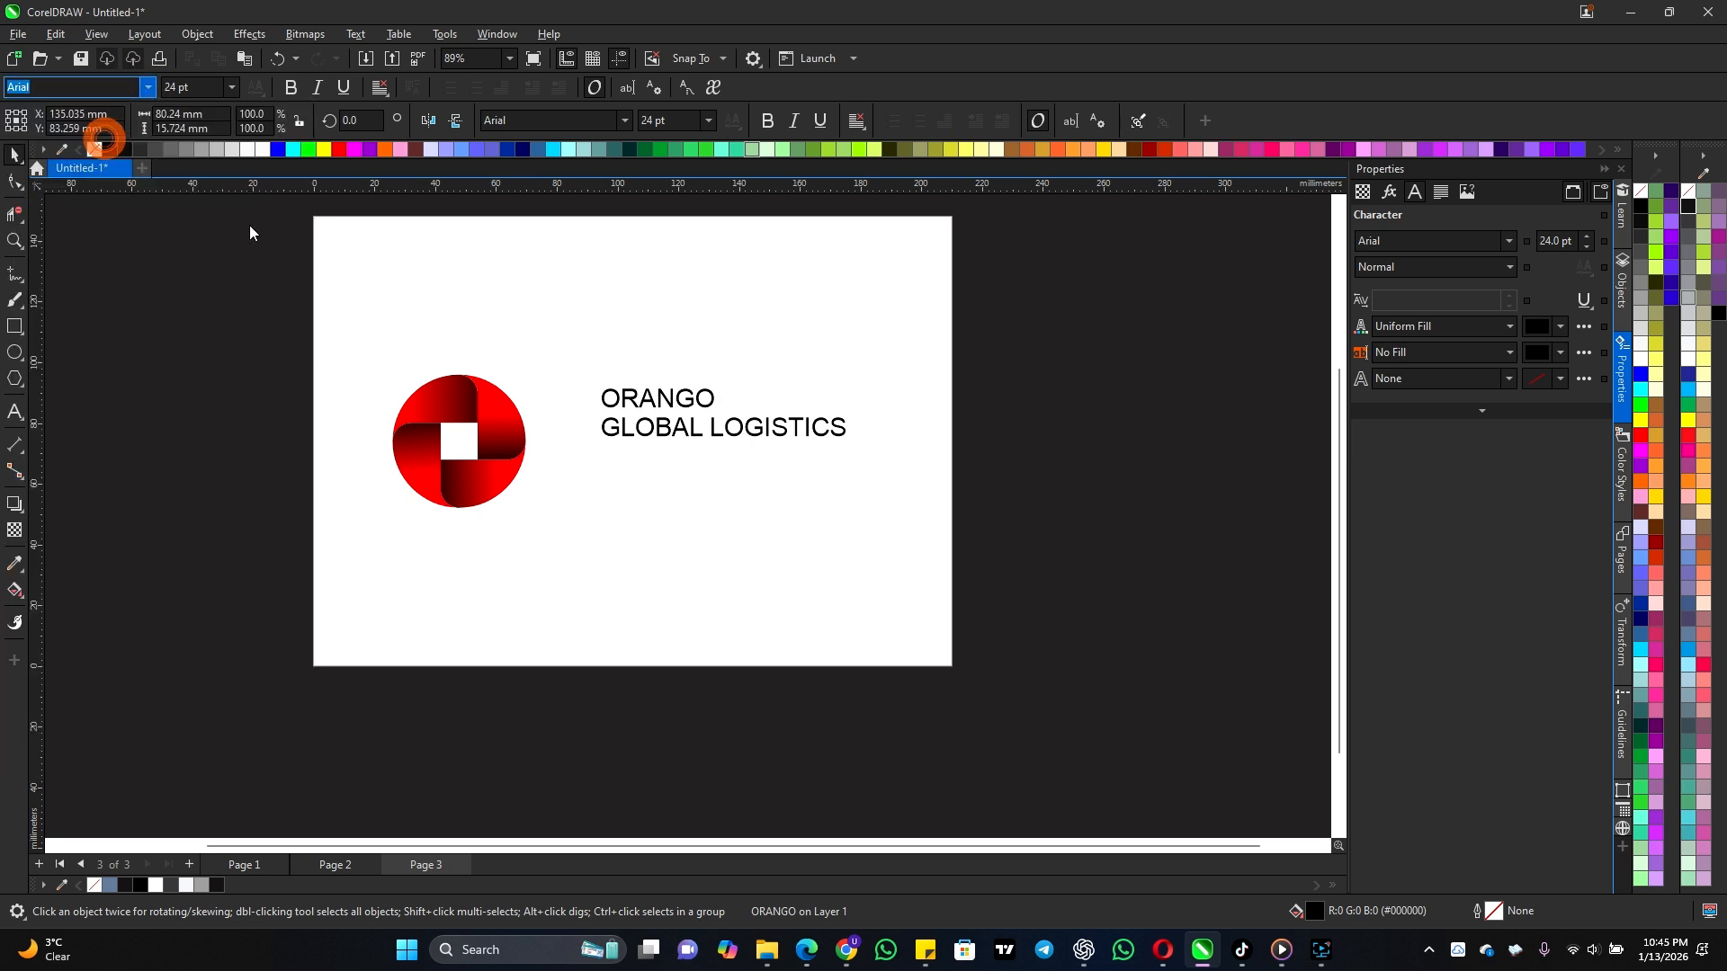
pyautogui.moveTo(718, 379); pyautogui.dragTo(935, 345)
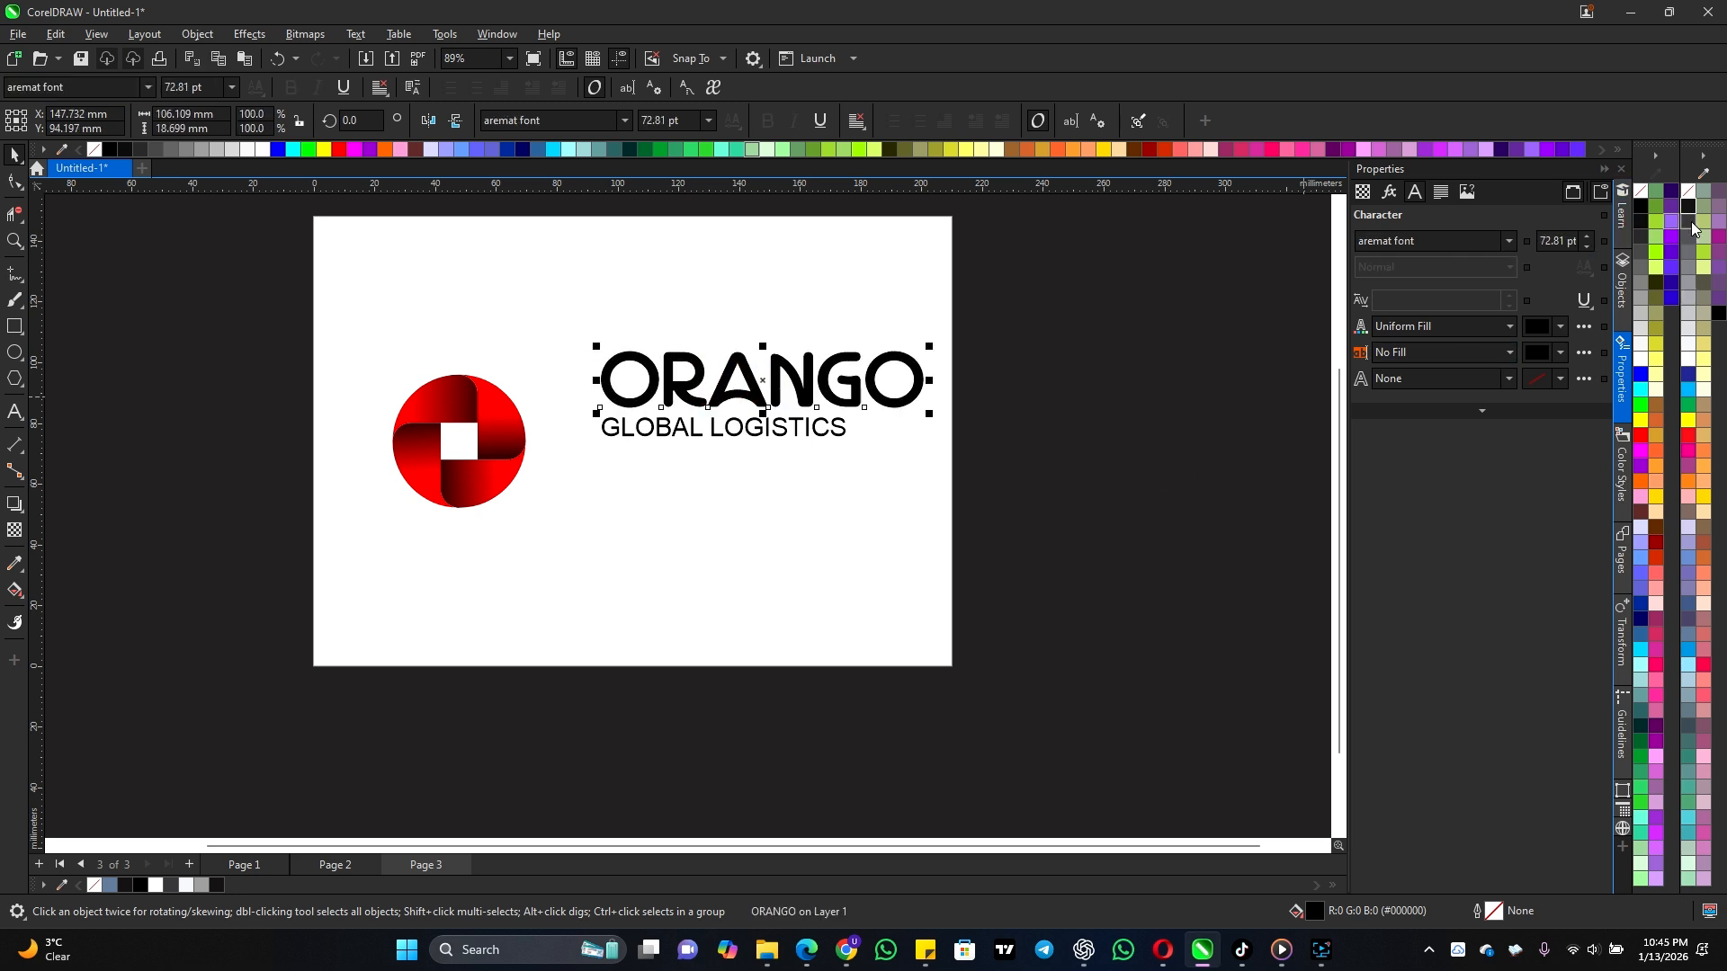
pyautogui.click(1690, 221)
# Step: Set the GLOBAL LOGISTICS line in the Urbanist font with bold turned off
pyautogui.click(783, 433)
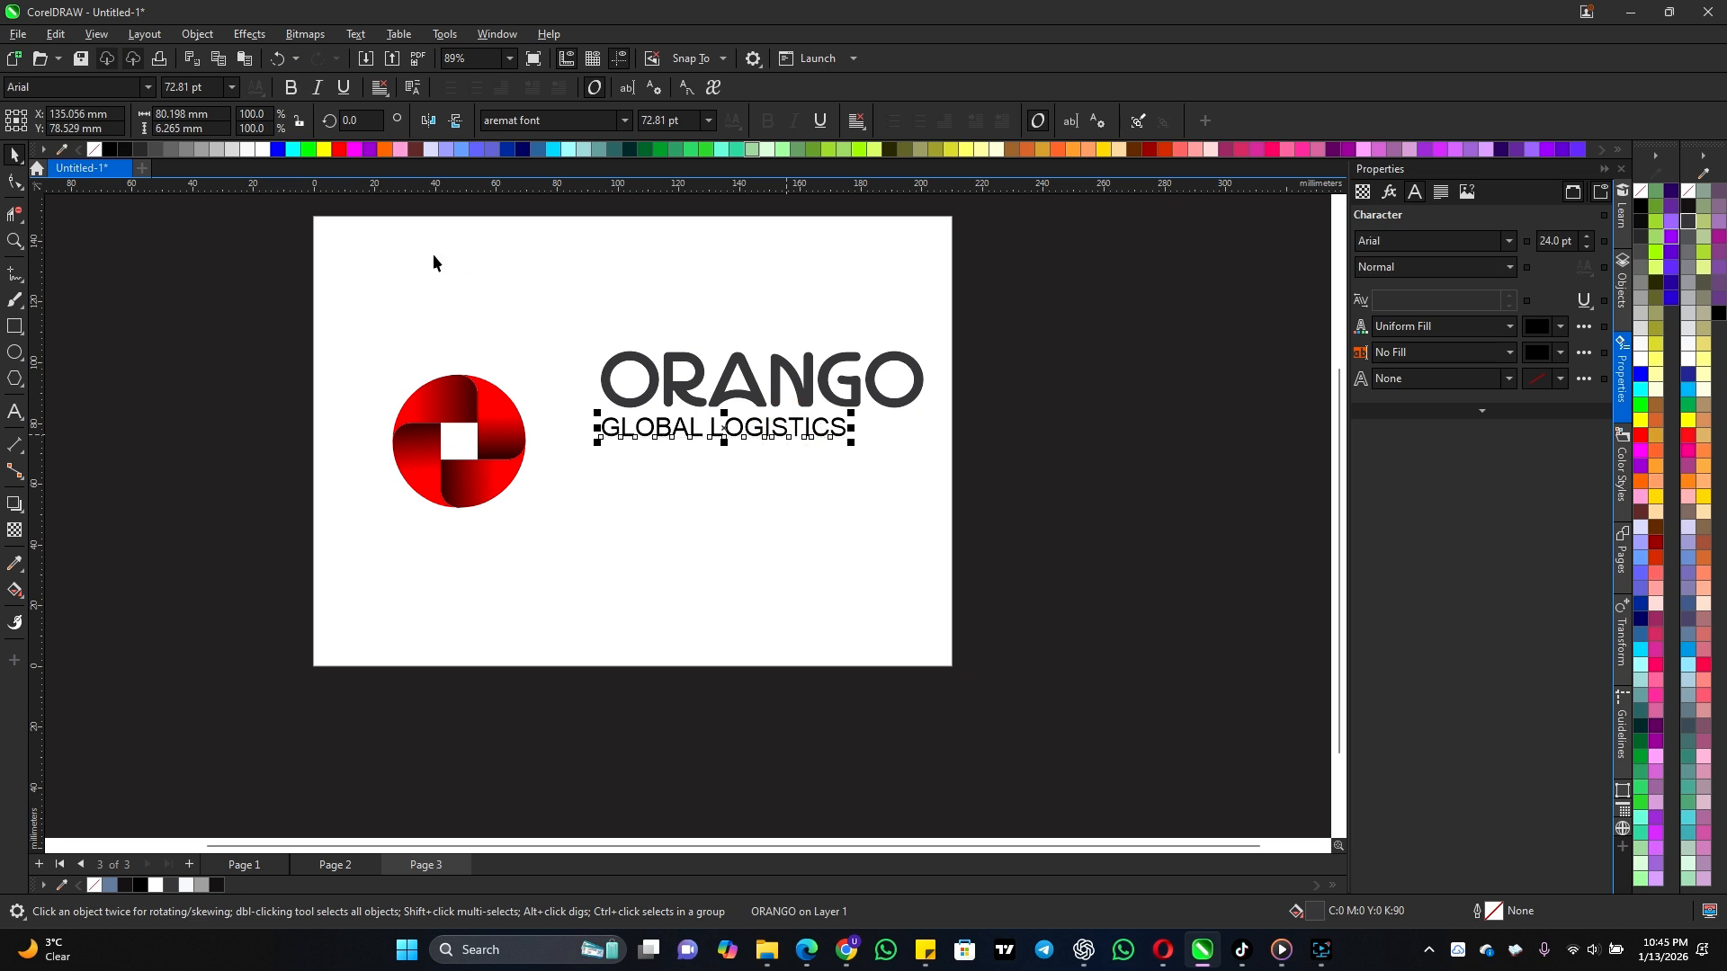
pyautogui.click(146, 88)
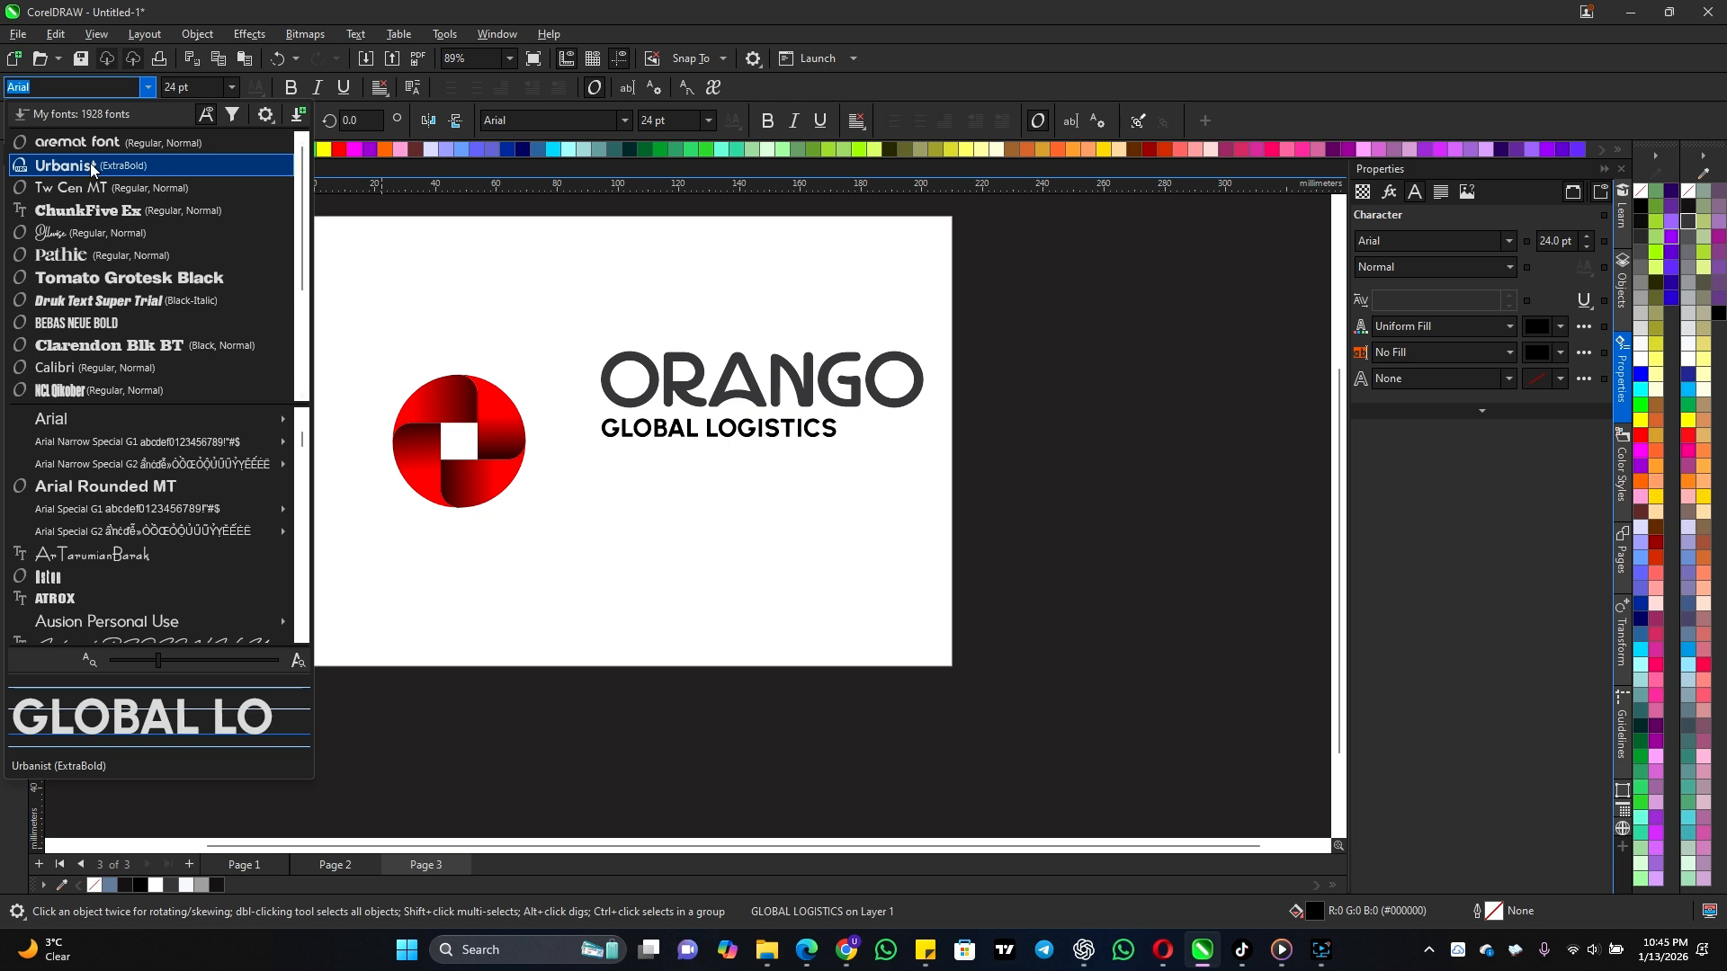
pyautogui.click(90, 165)
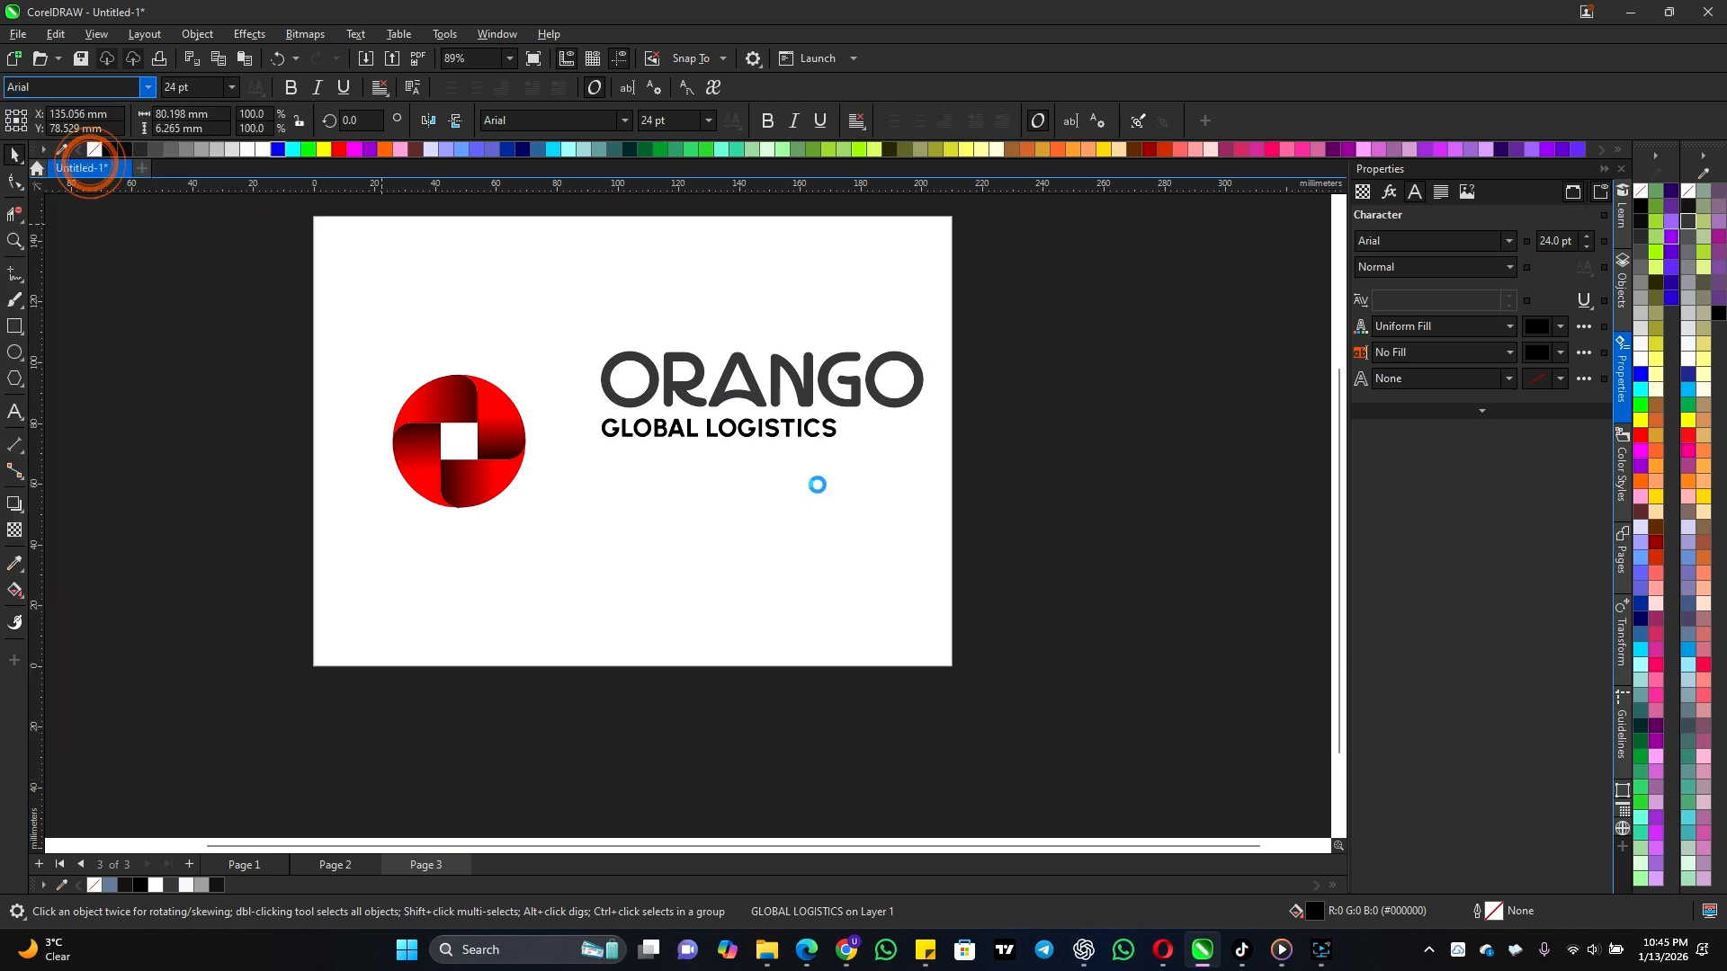
pyautogui.scroll(2, 839, 458)
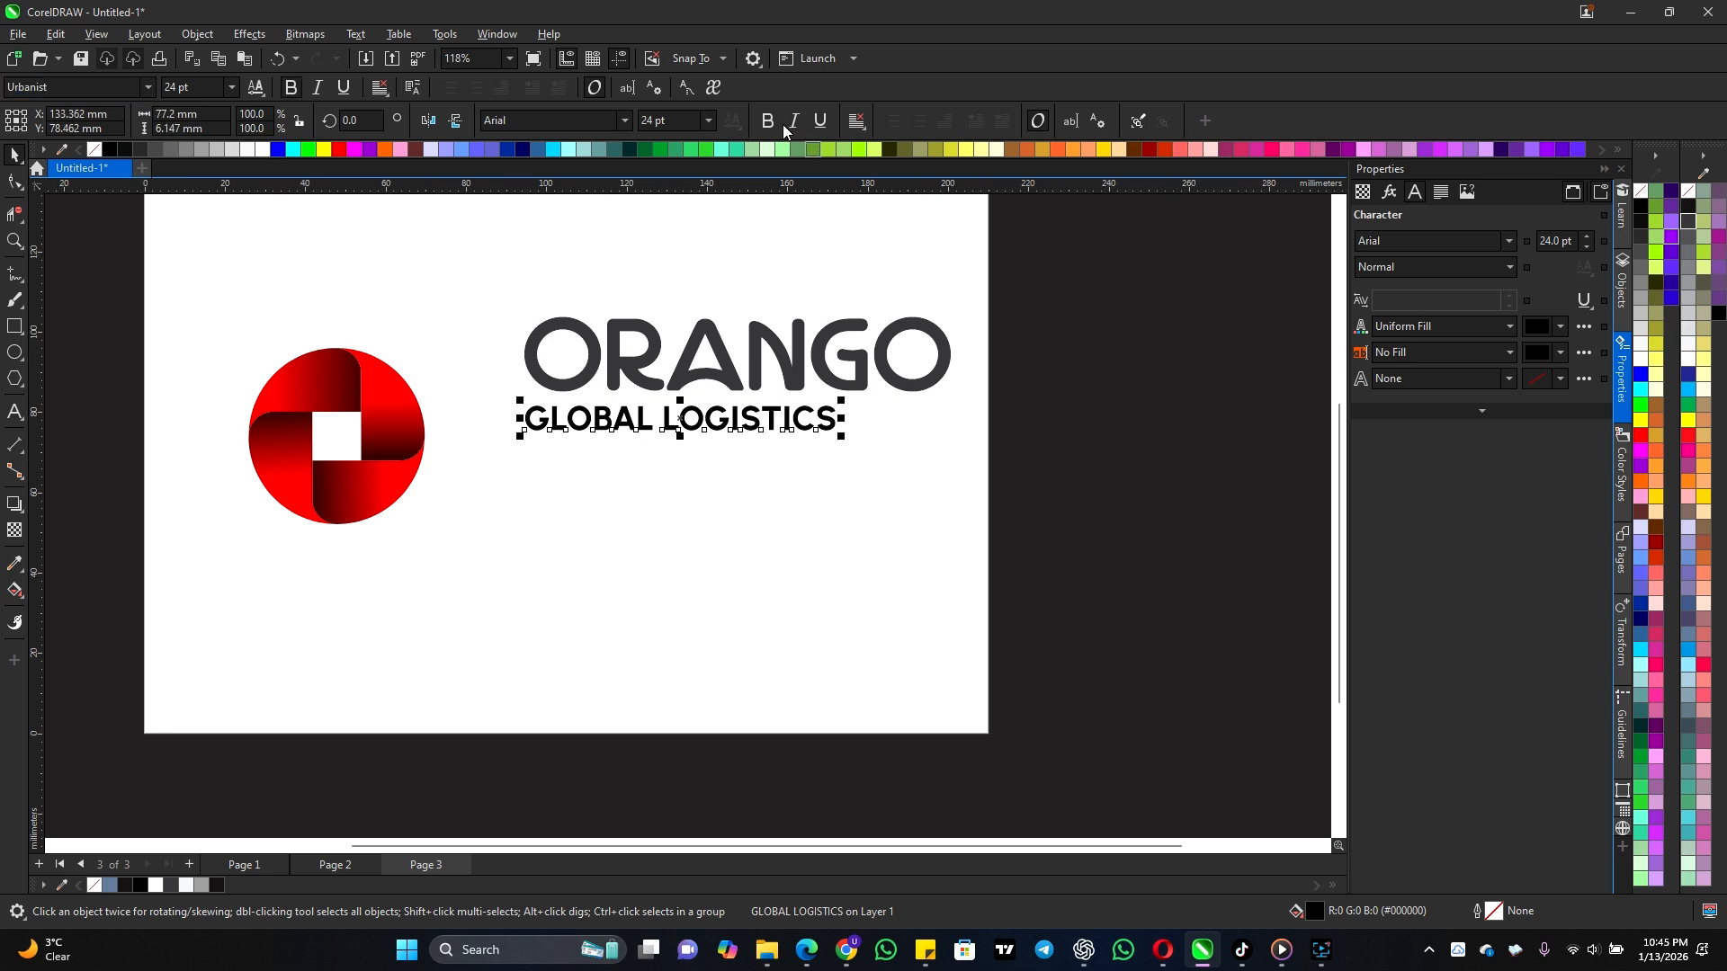
pyautogui.click(291, 89)
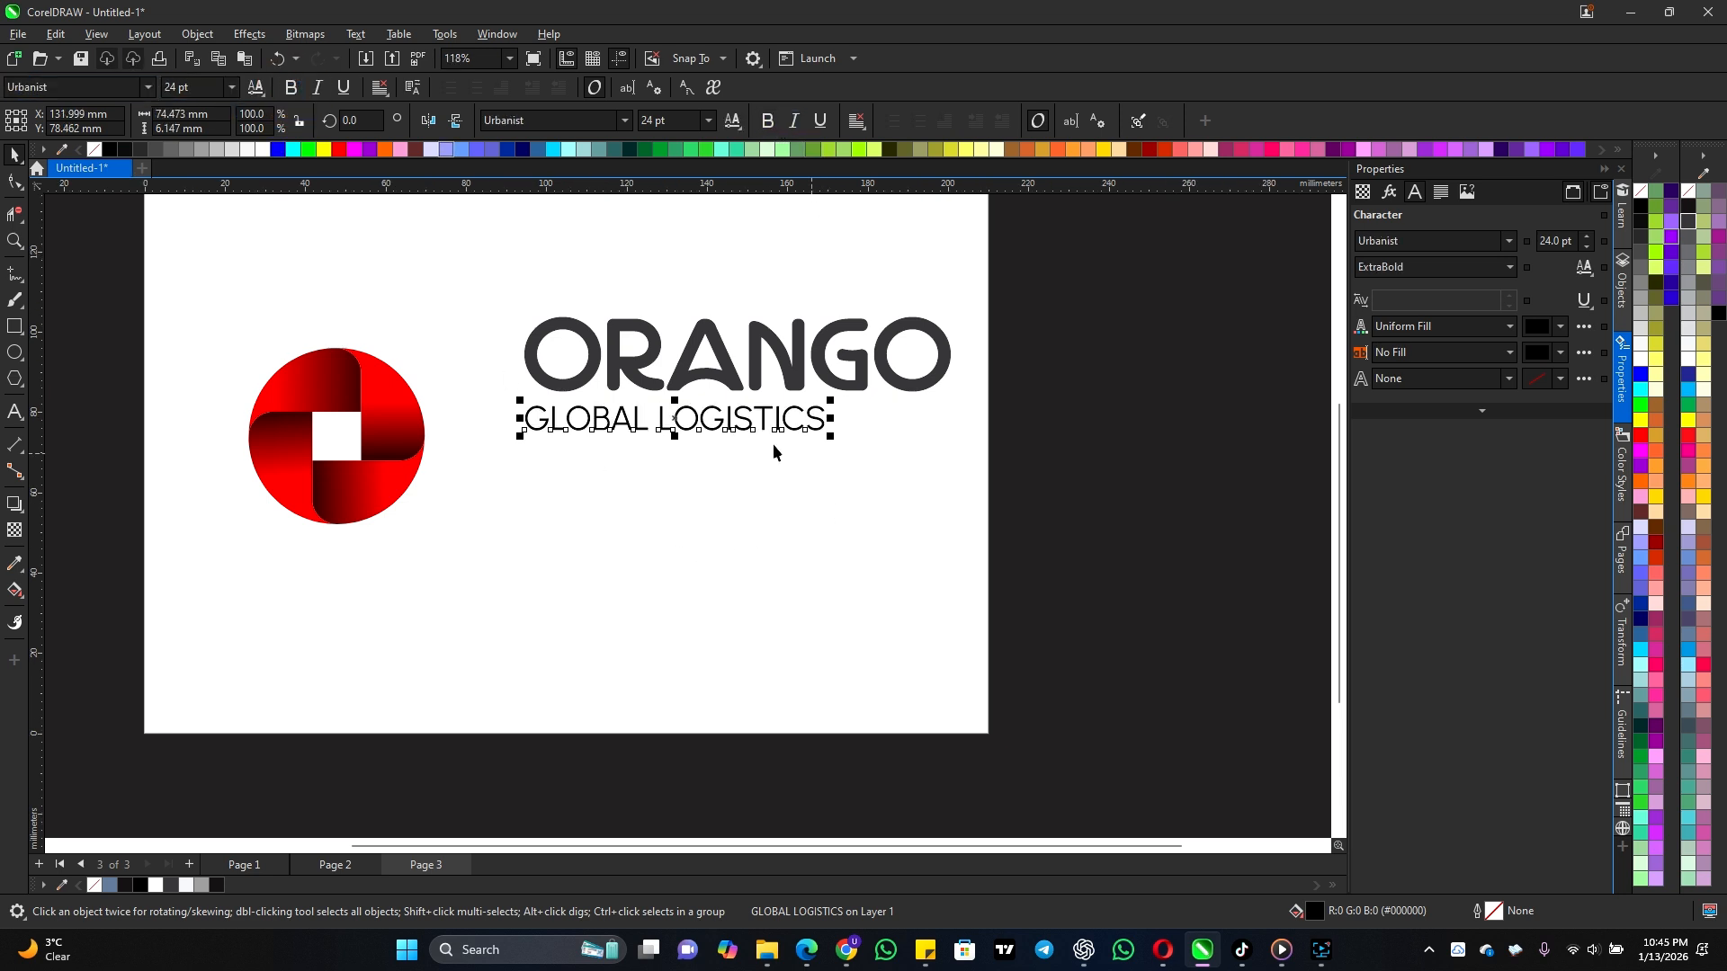
# Step: Widen the letter spacing of GLOBAL LOGISTICS and scale the line down to about 17 pt, about 86 mm wide
pyautogui.click(9, 185)
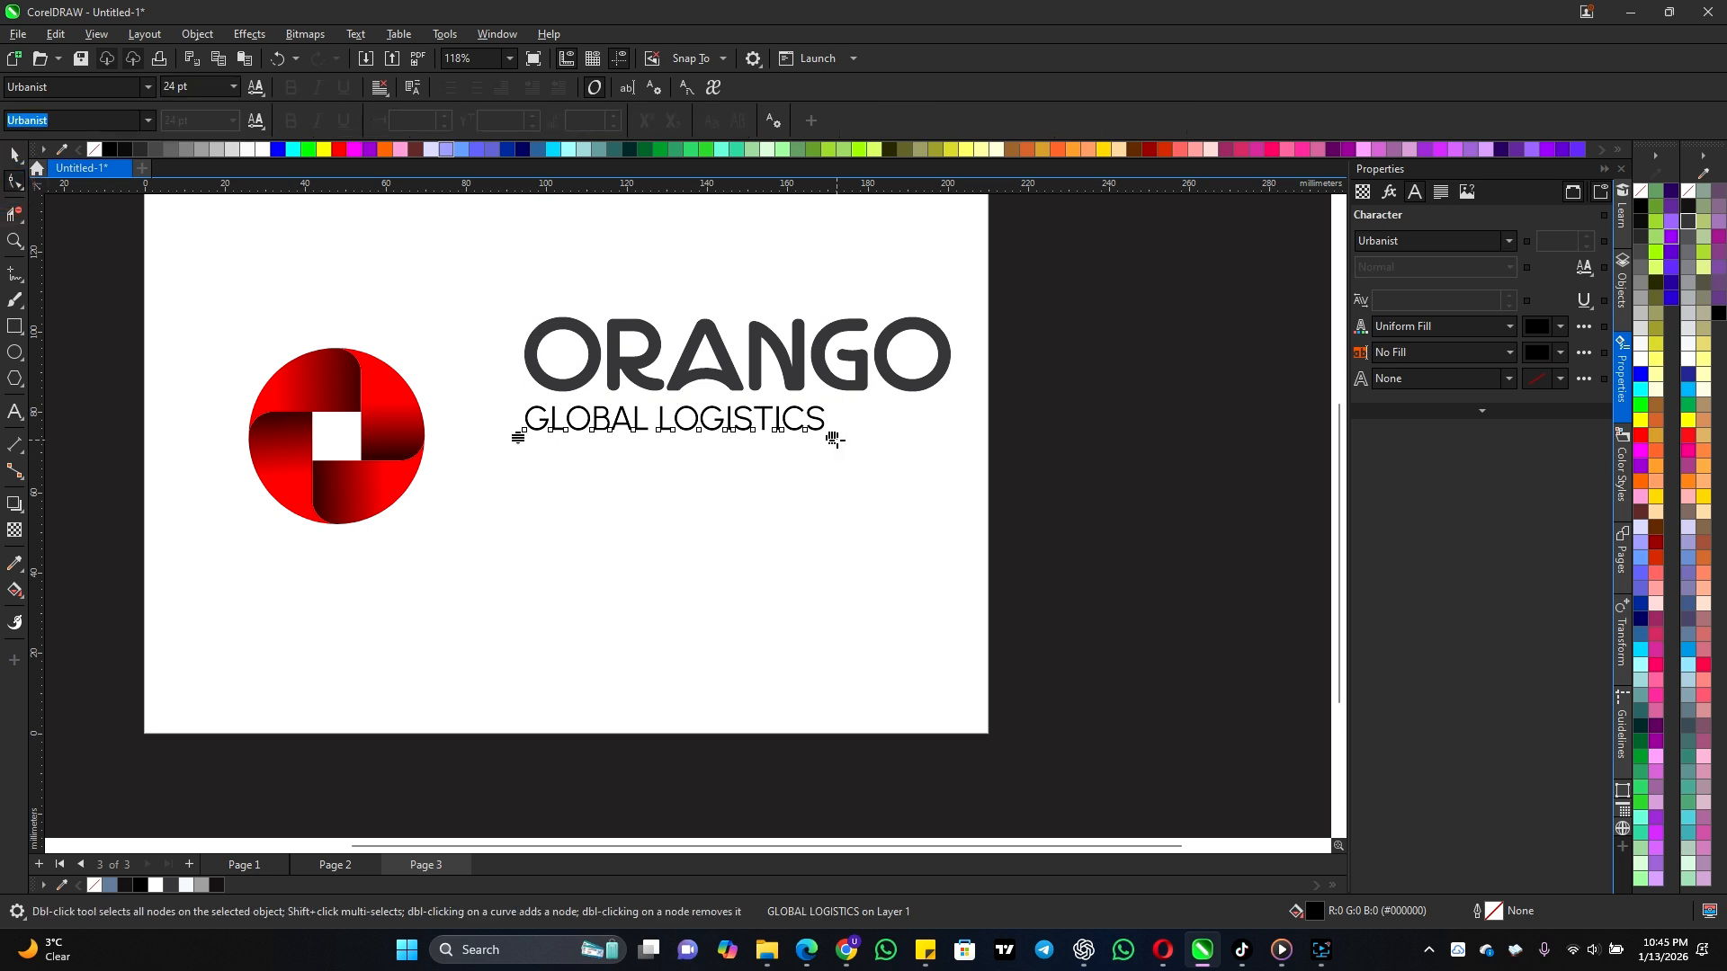
pyautogui.moveTo(837, 445); pyautogui.dragTo(1026, 471)
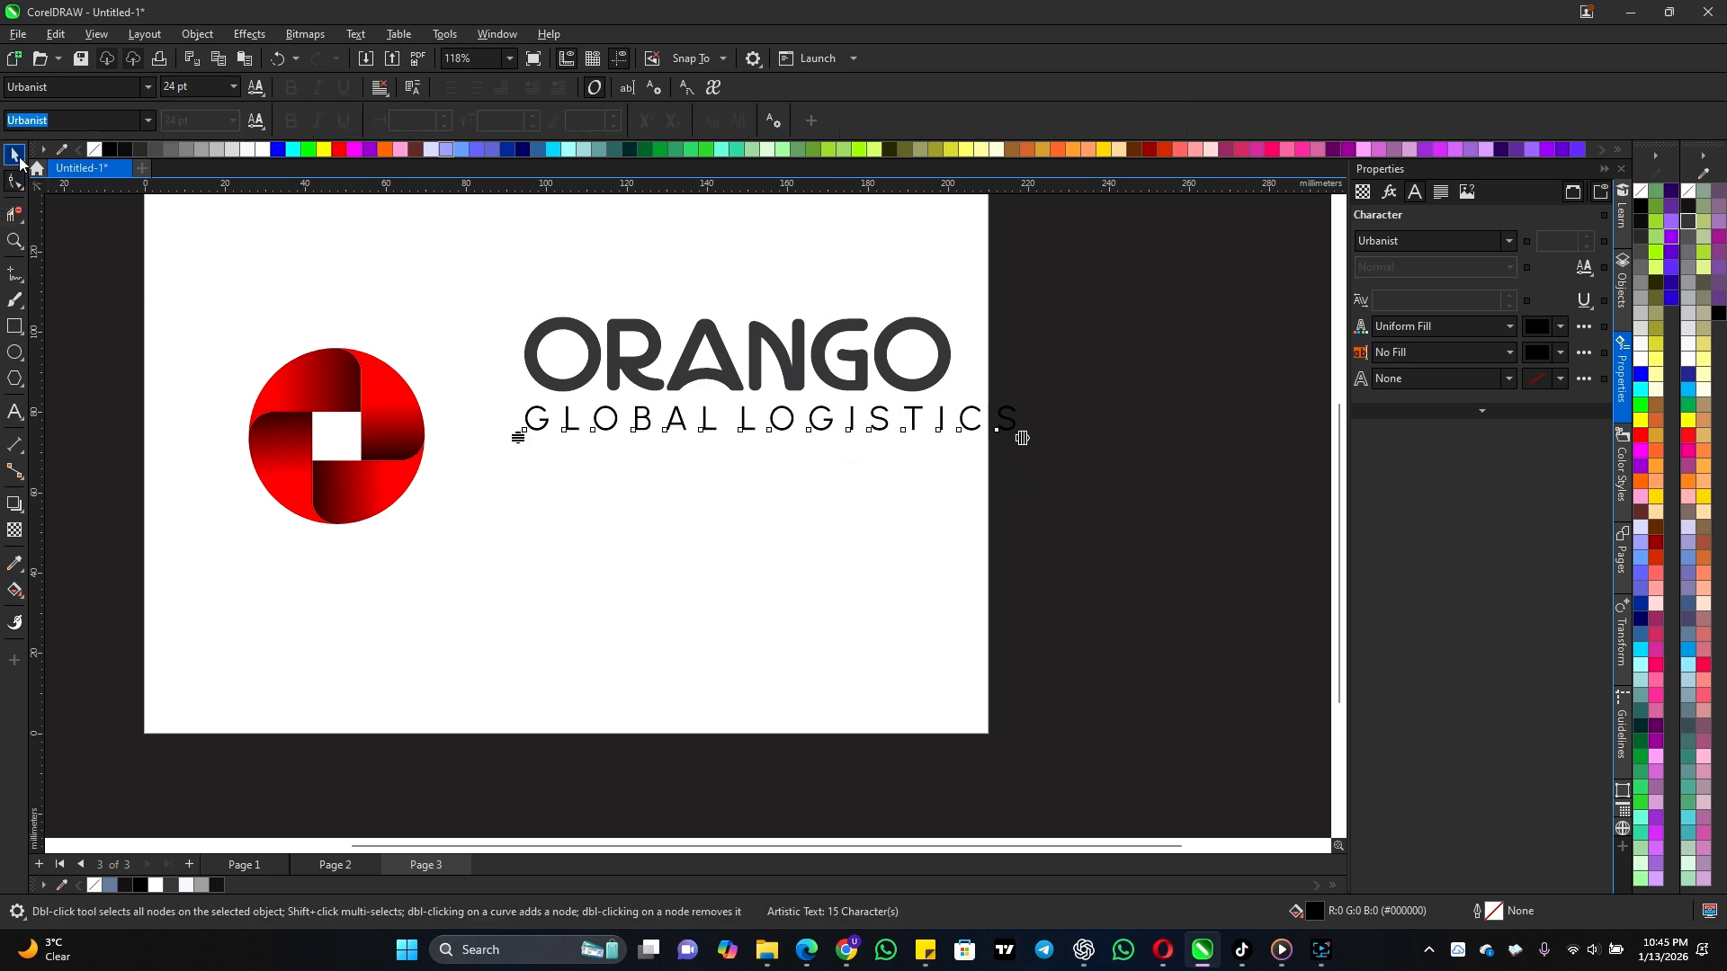
pyautogui.press('space')
pyautogui.moveTo(1021, 434); pyautogui.dragTo(872, 482)
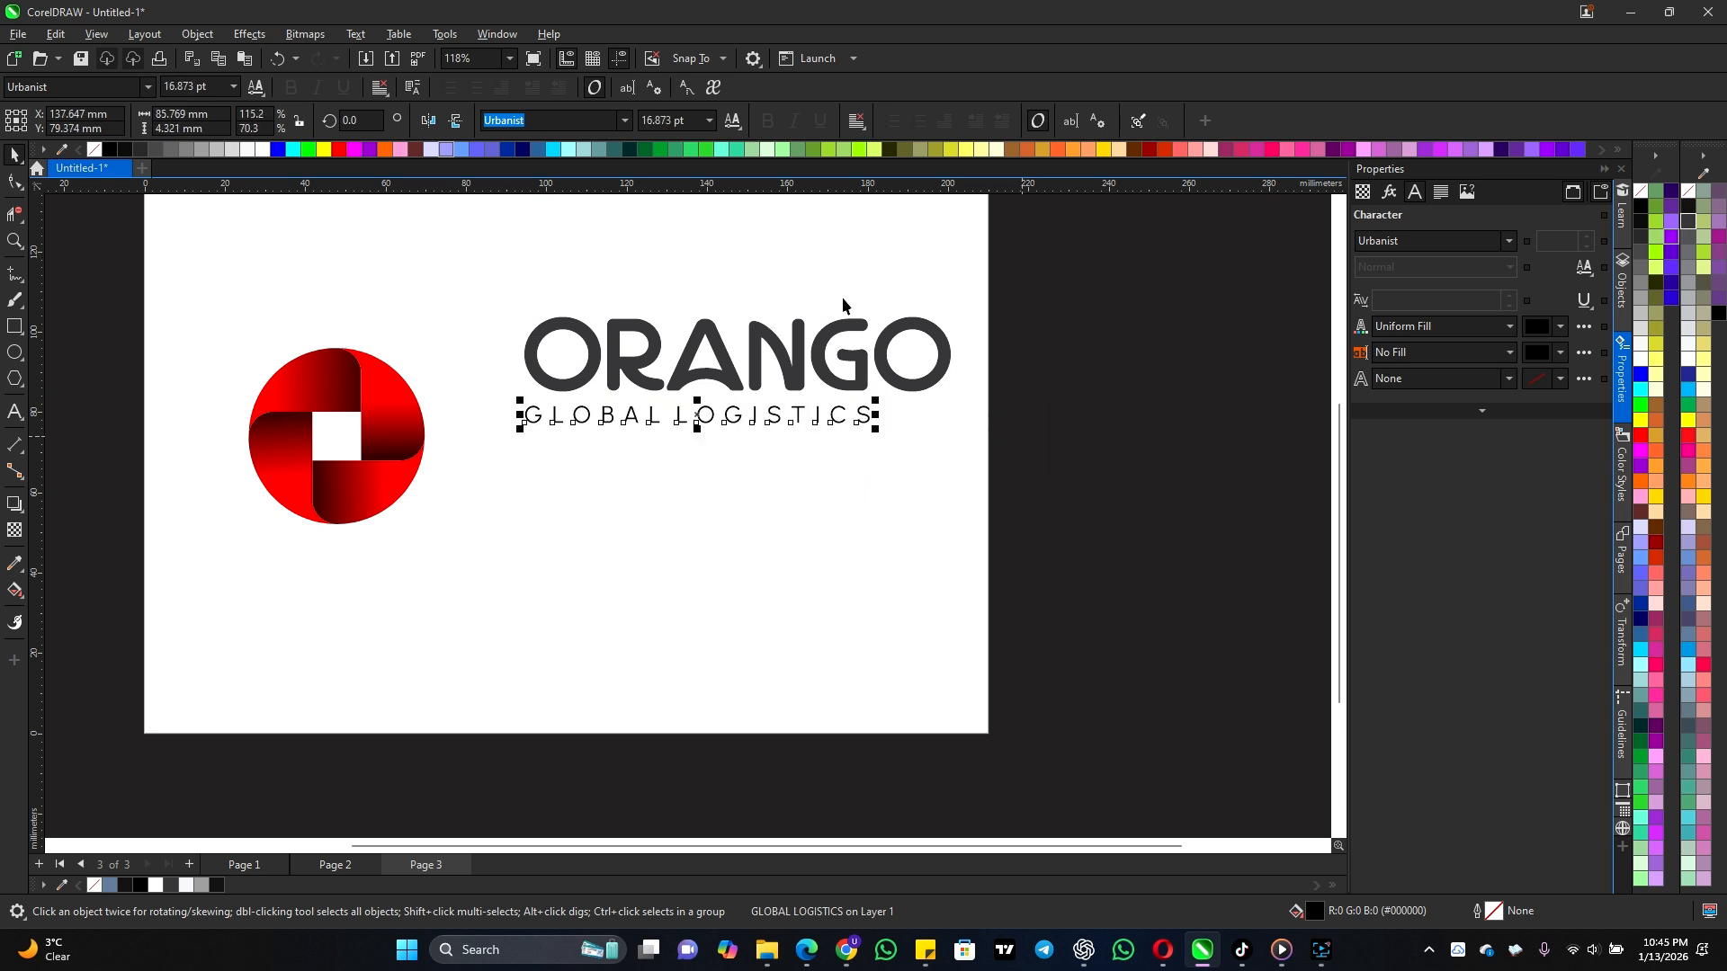
# Step: Make the GLOBAL LOGISTICS line bold and fill it with 60% black
pyautogui.click(457, 263)
pyautogui.click(610, 420)
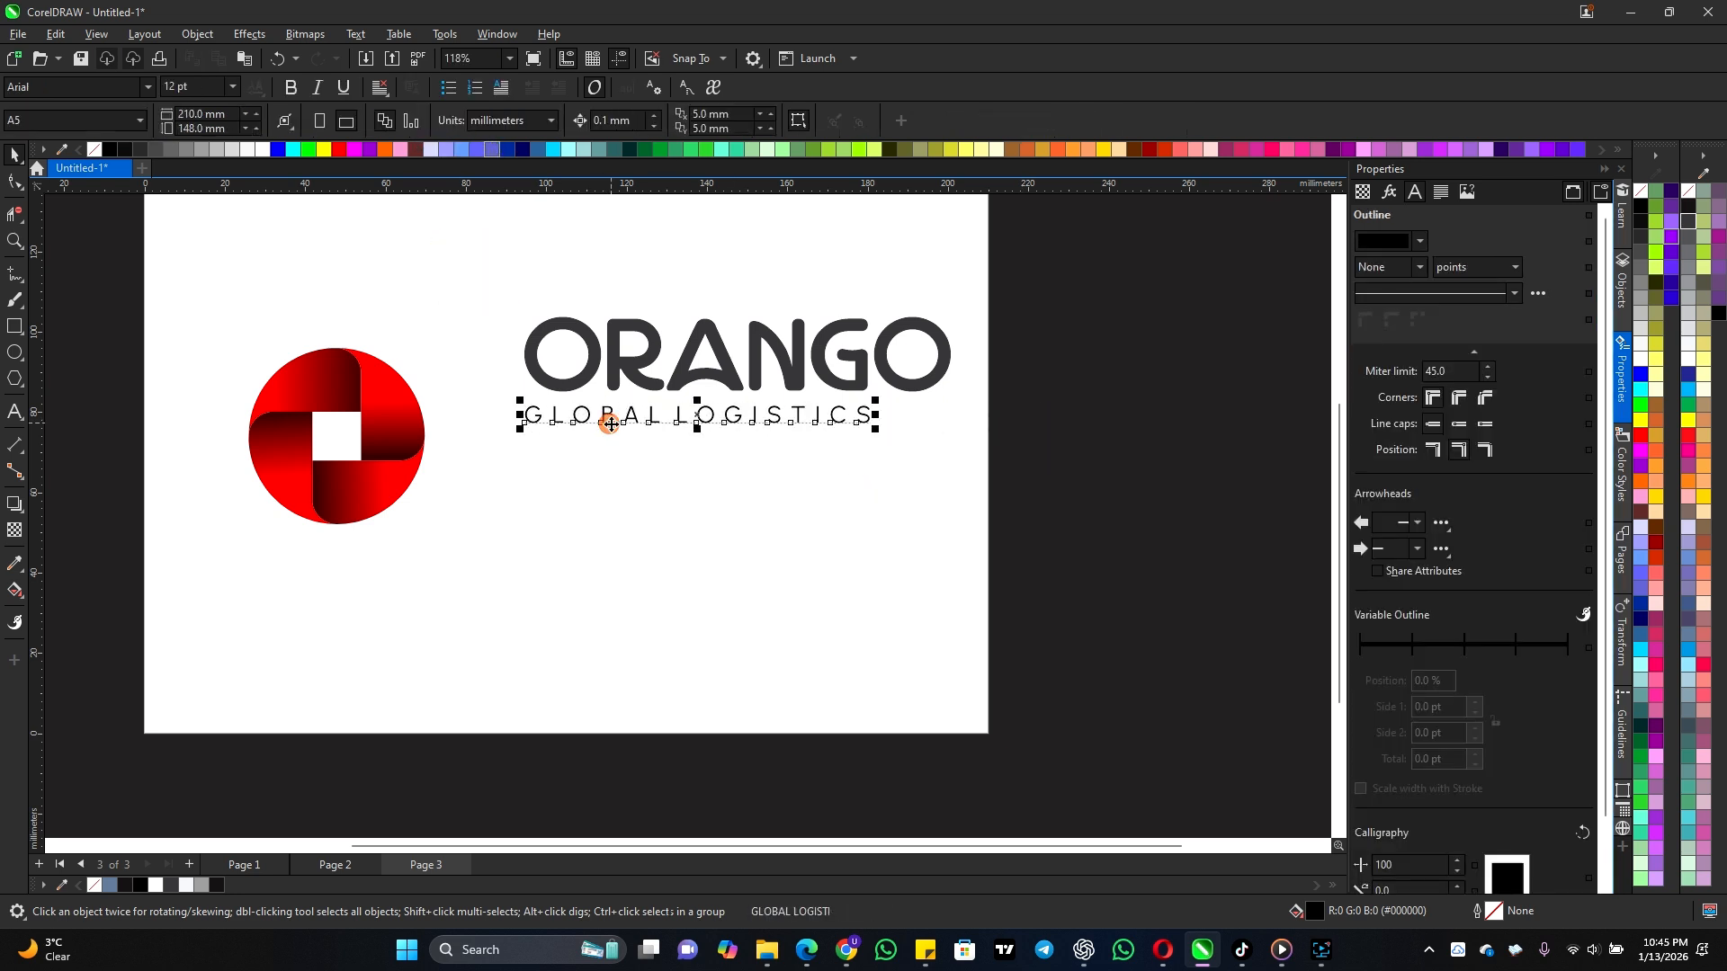
pyautogui.click(766, 121)
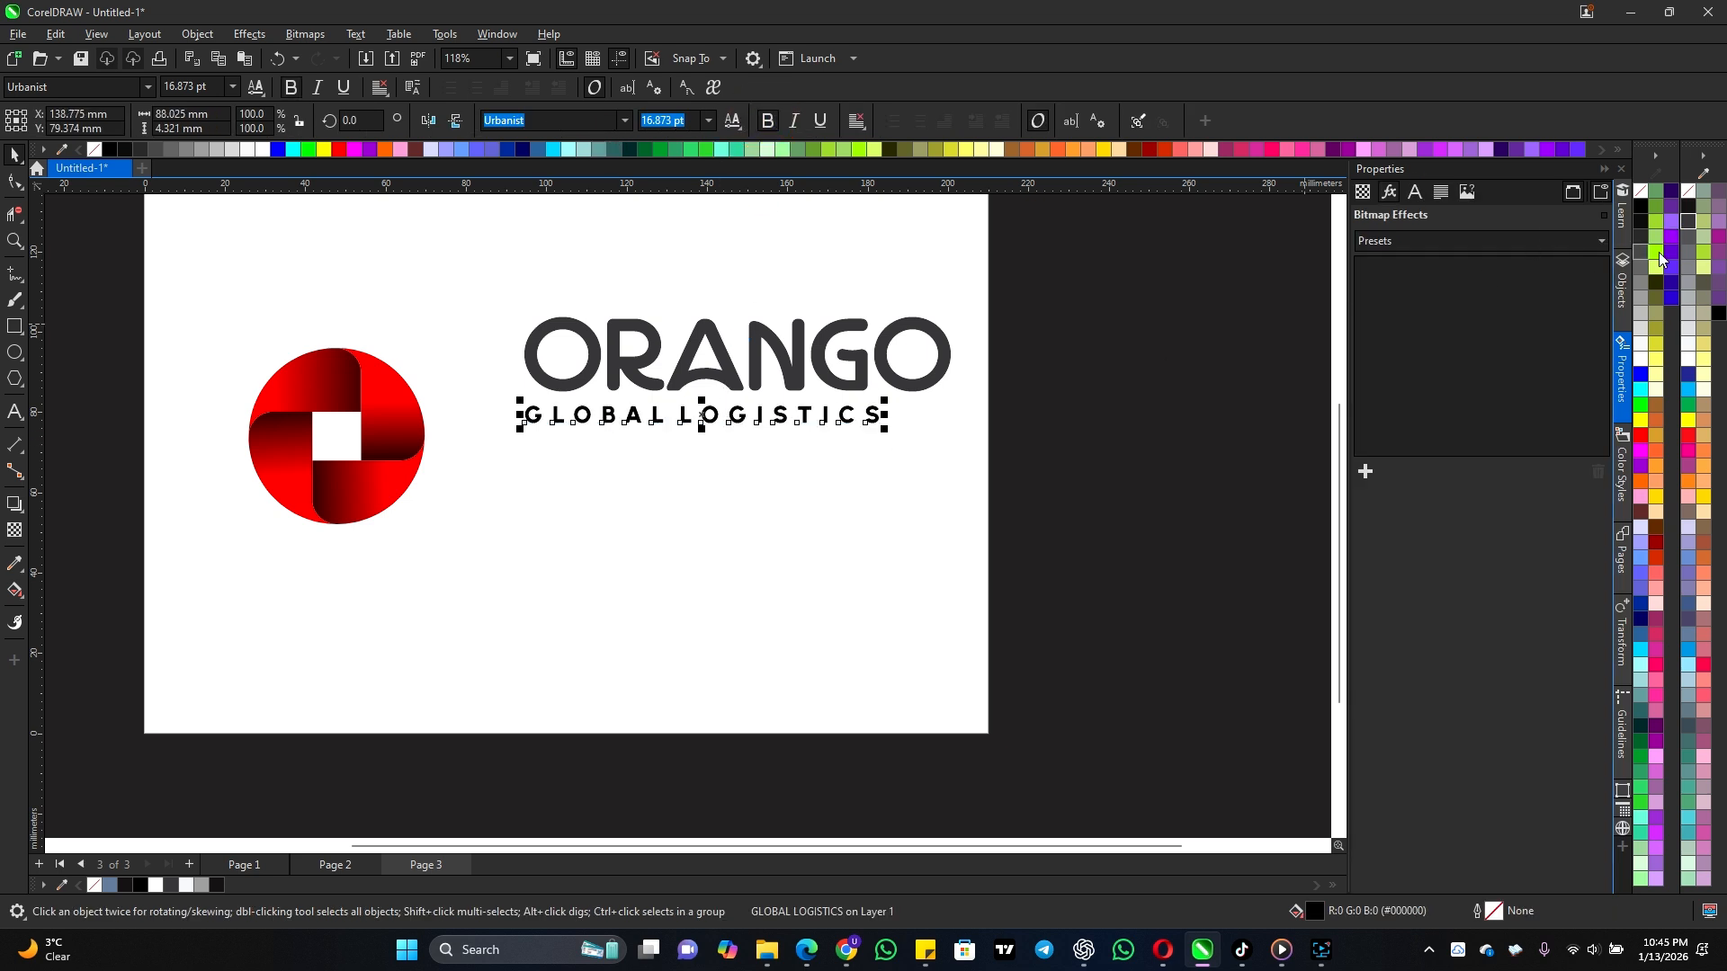
pyautogui.click(1688, 266)
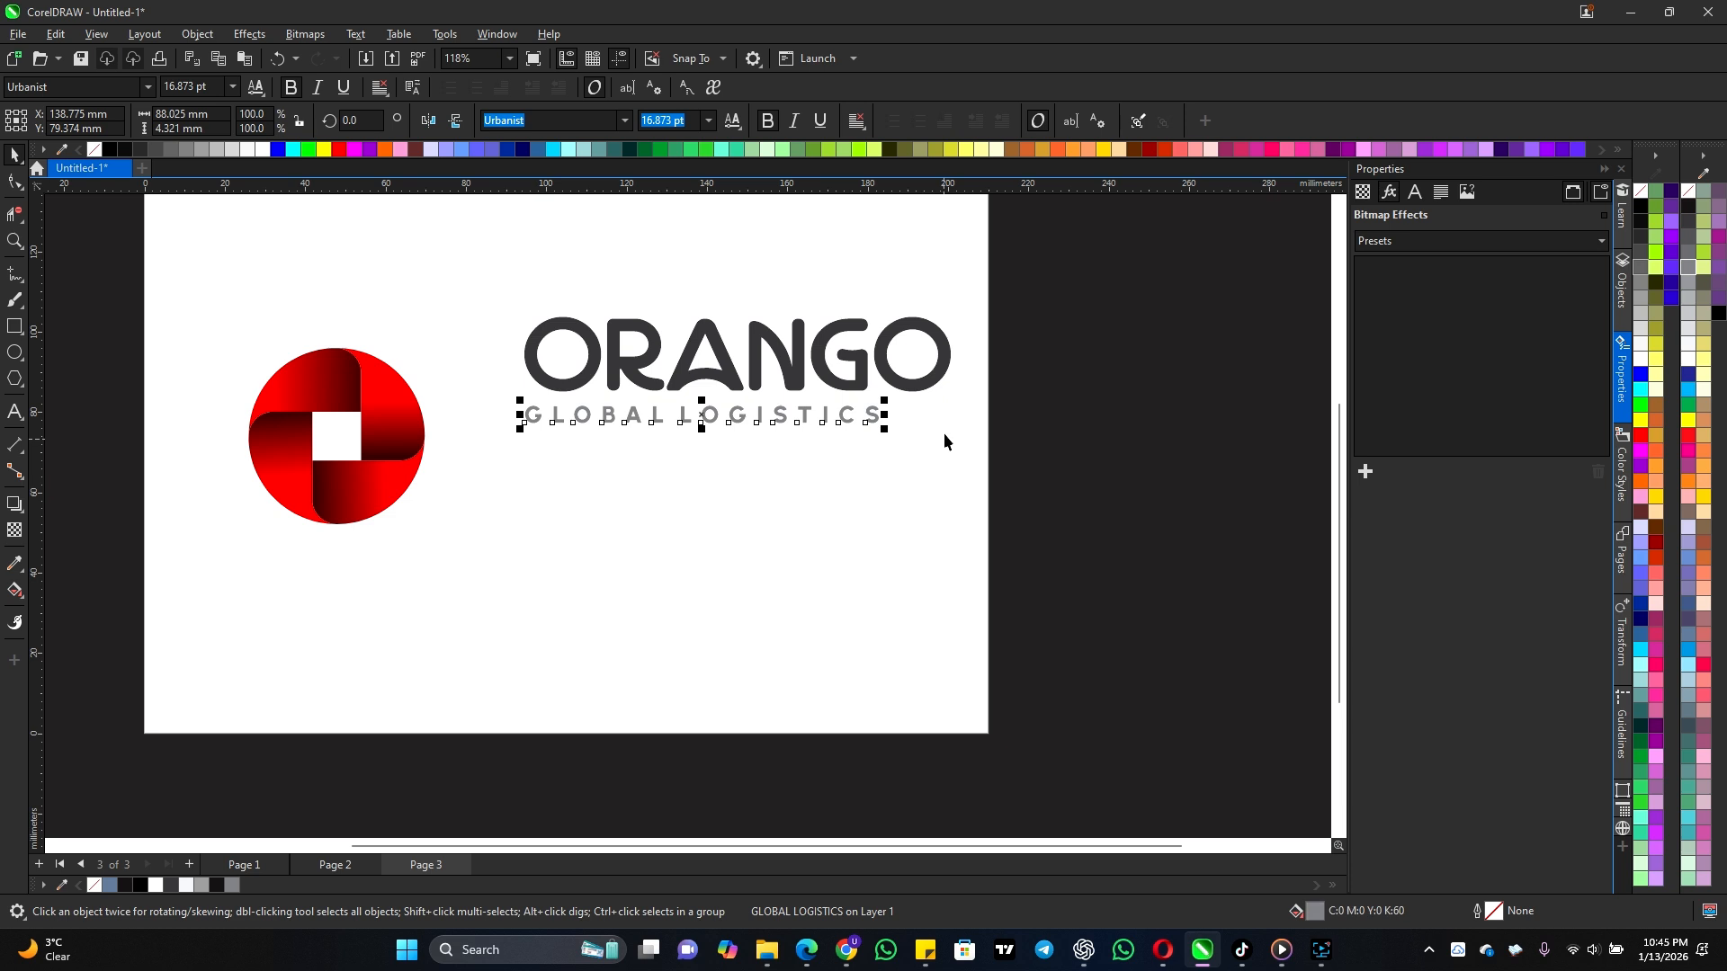
# Step: Move the ORANGO and GLOBAL LOGISTICS lines together so they sit close beside the red pinwheel, vertically centred on it
pyautogui.moveTo(1107, 257); pyautogui.dragTo(508, 468)
pyautogui.moveTo(755, 367); pyautogui.dragTo(682, 433)
pyautogui.click(1068, 426)
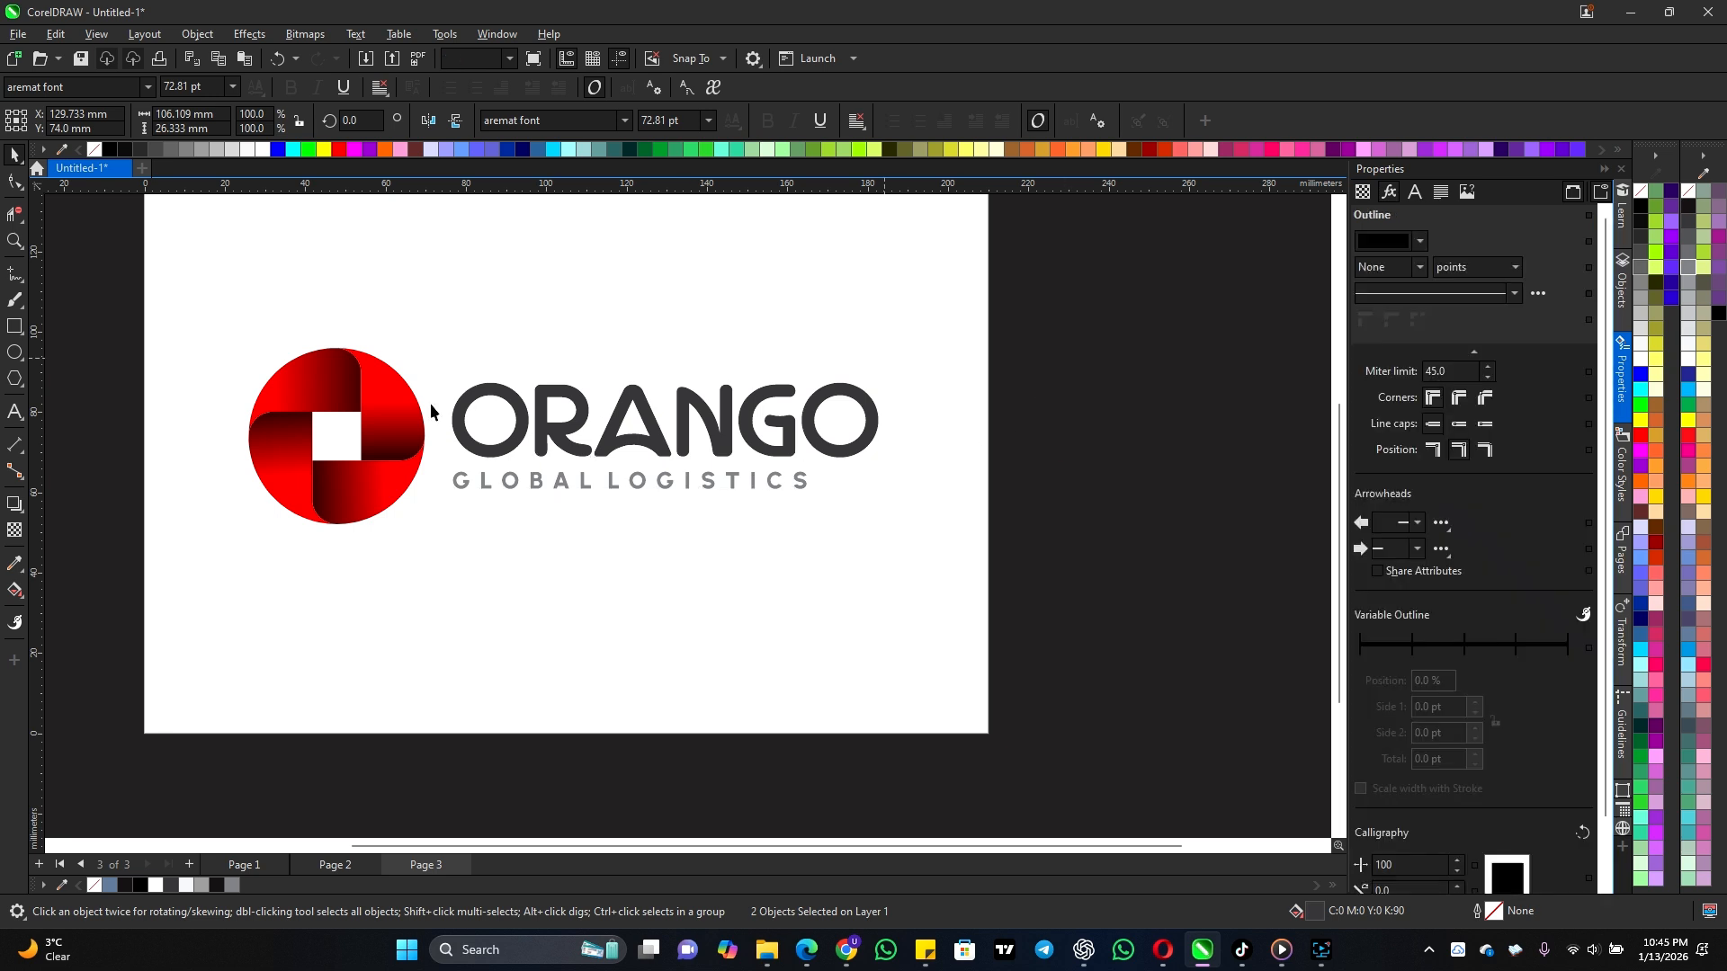
# Step: Draw a rectangle about 190 by 72 mm around the whole logo, with a 2 pt outline in 30% black
pyautogui.click(13, 328)
pyautogui.moveTo(191, 303); pyautogui.dragTo(956, 592)
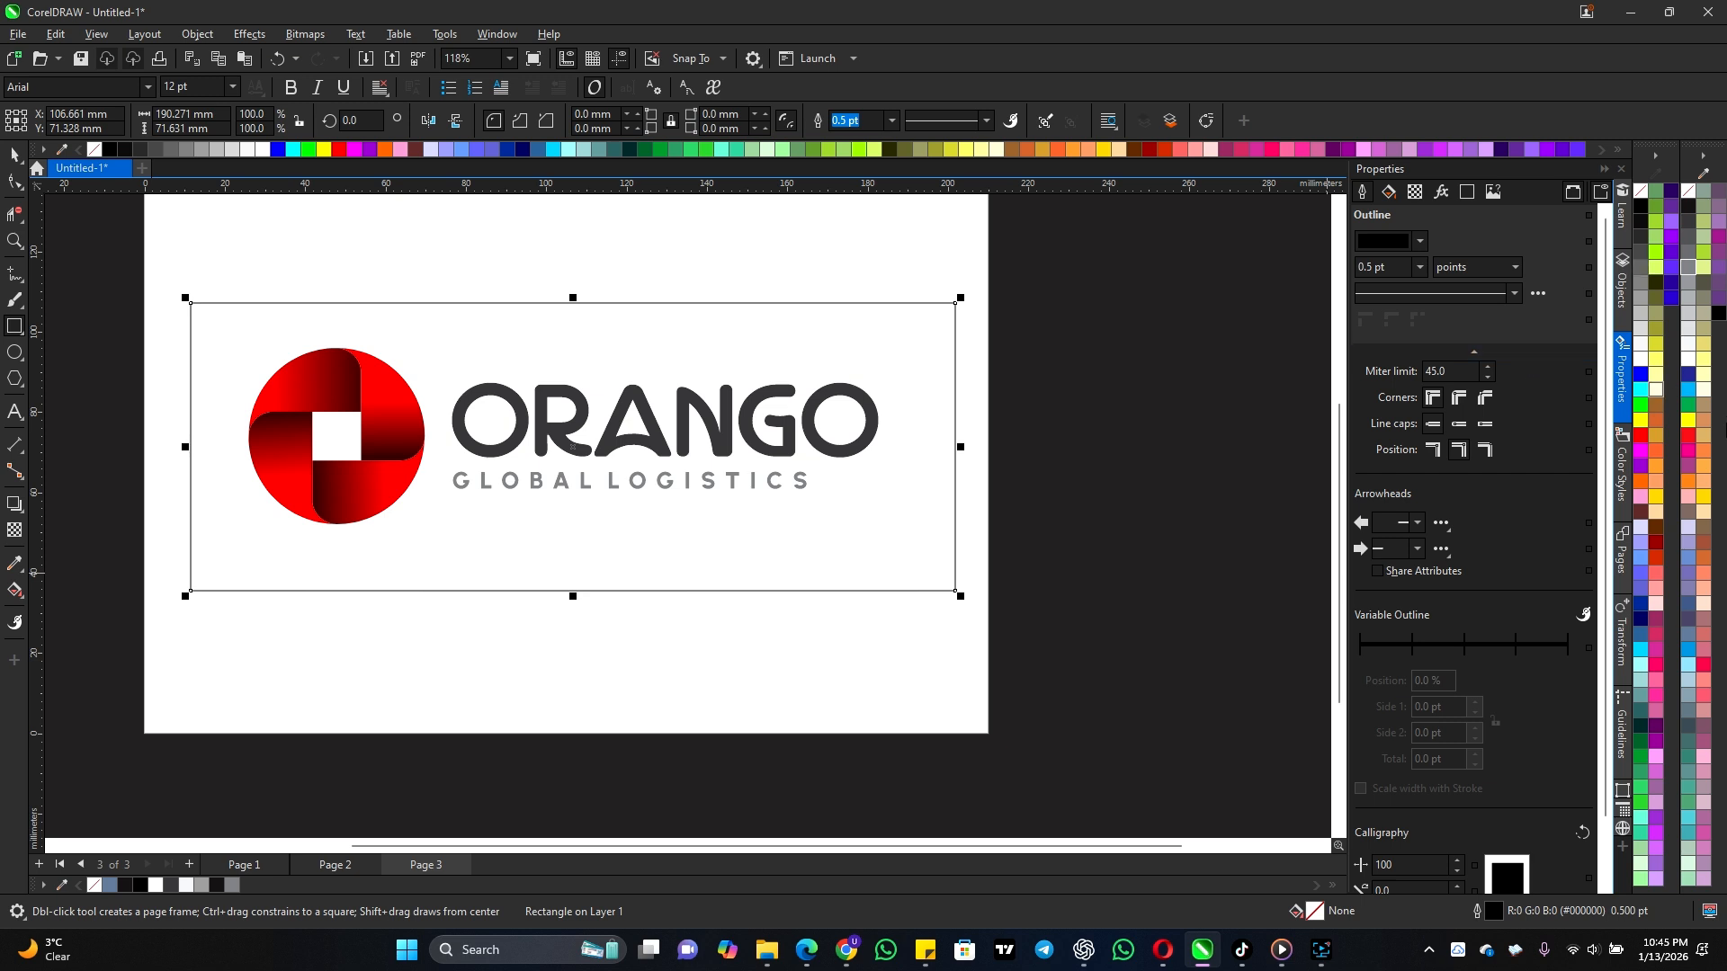
pyautogui.rightClick(1694, 322)
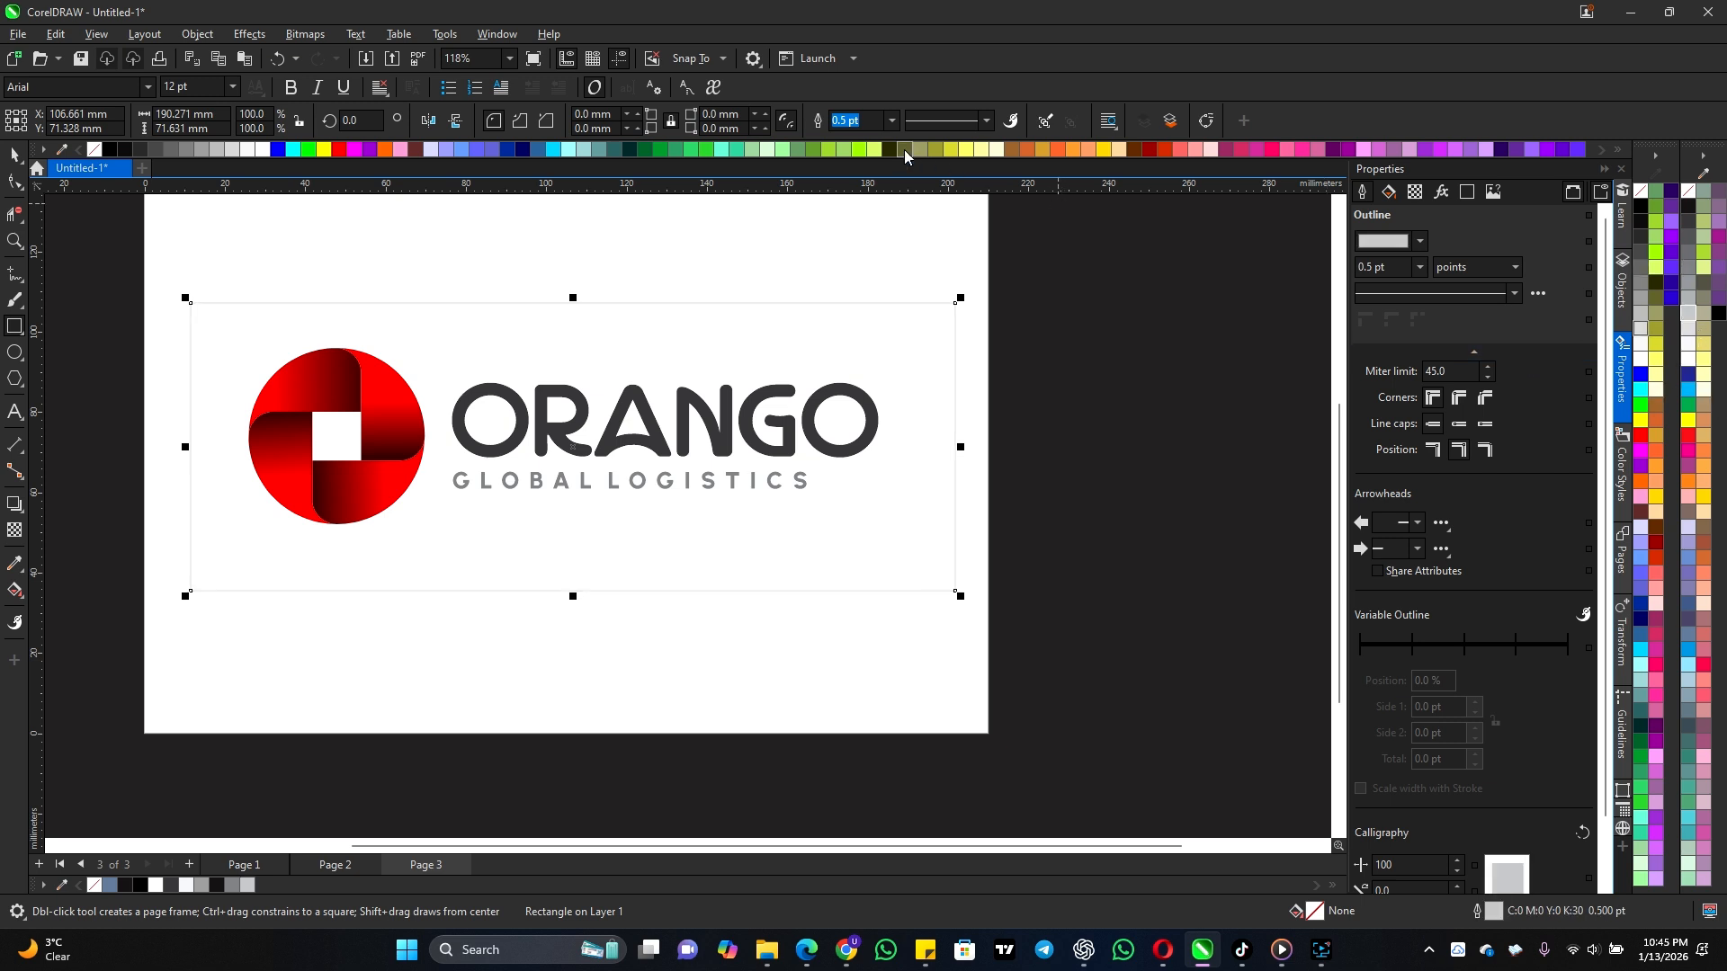
pyautogui.click(892, 121)
pyautogui.click(856, 221)
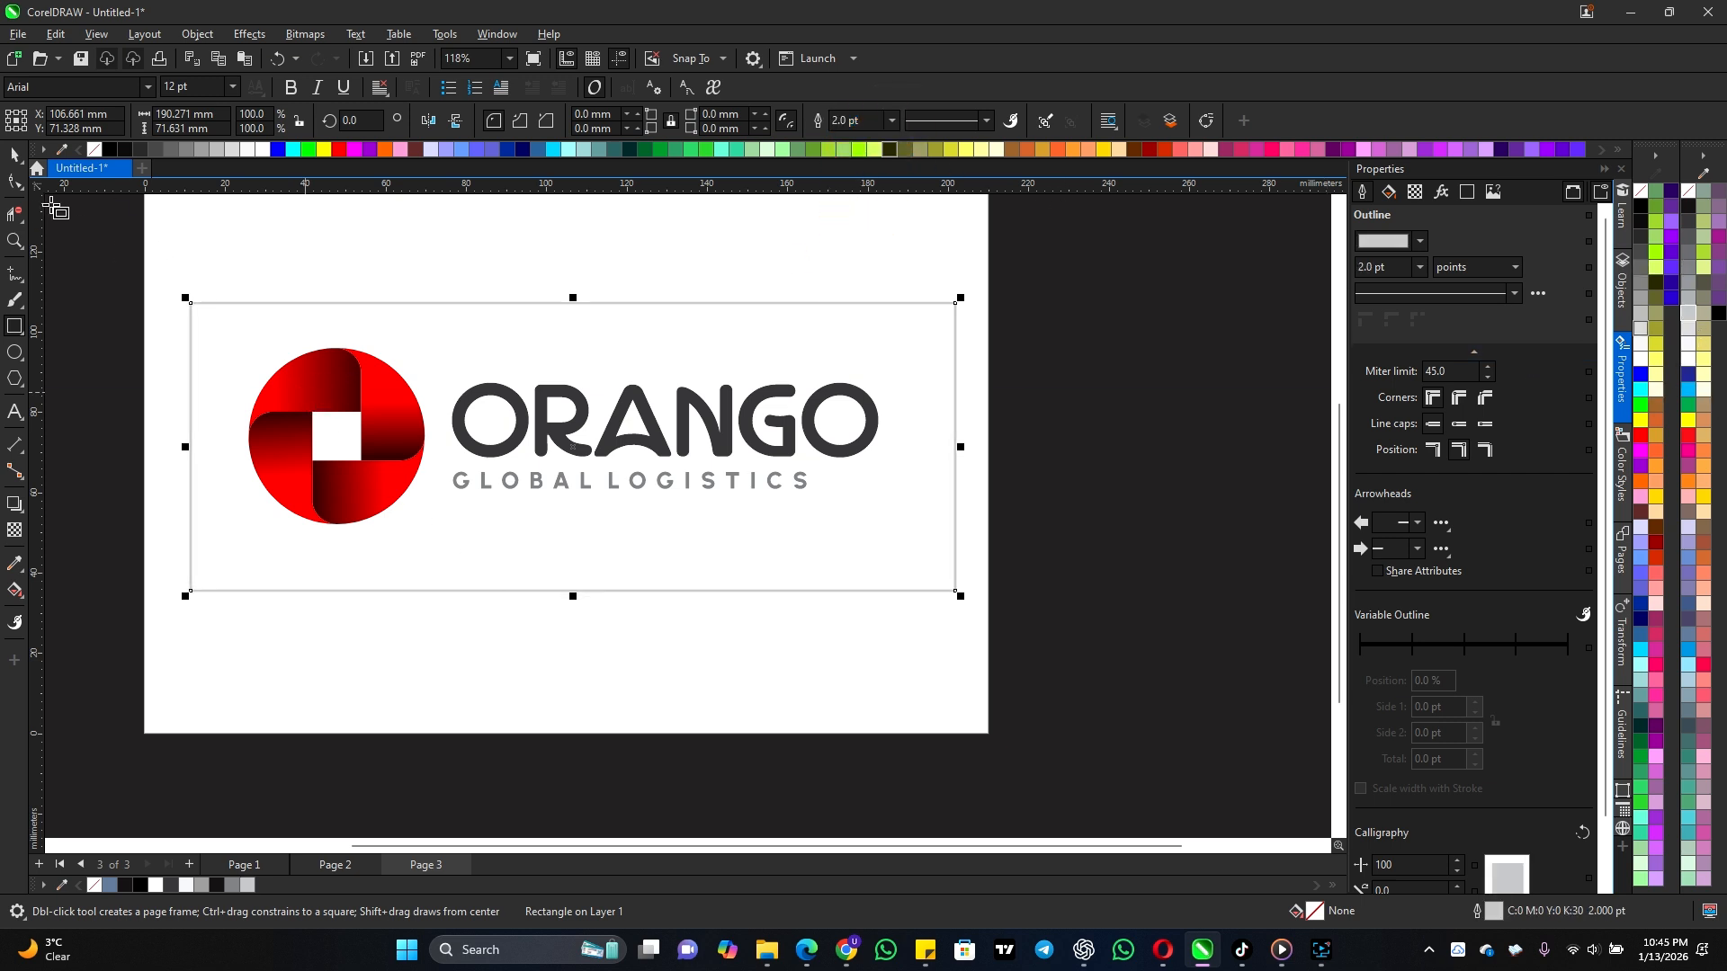
# Step: Narrow the frame rectangle to about 187 mm wide by pulling in its right edge
pyautogui.click(13, 150)
pyautogui.scroll(-1, 310, 318)
pyautogui.click(790, 286)
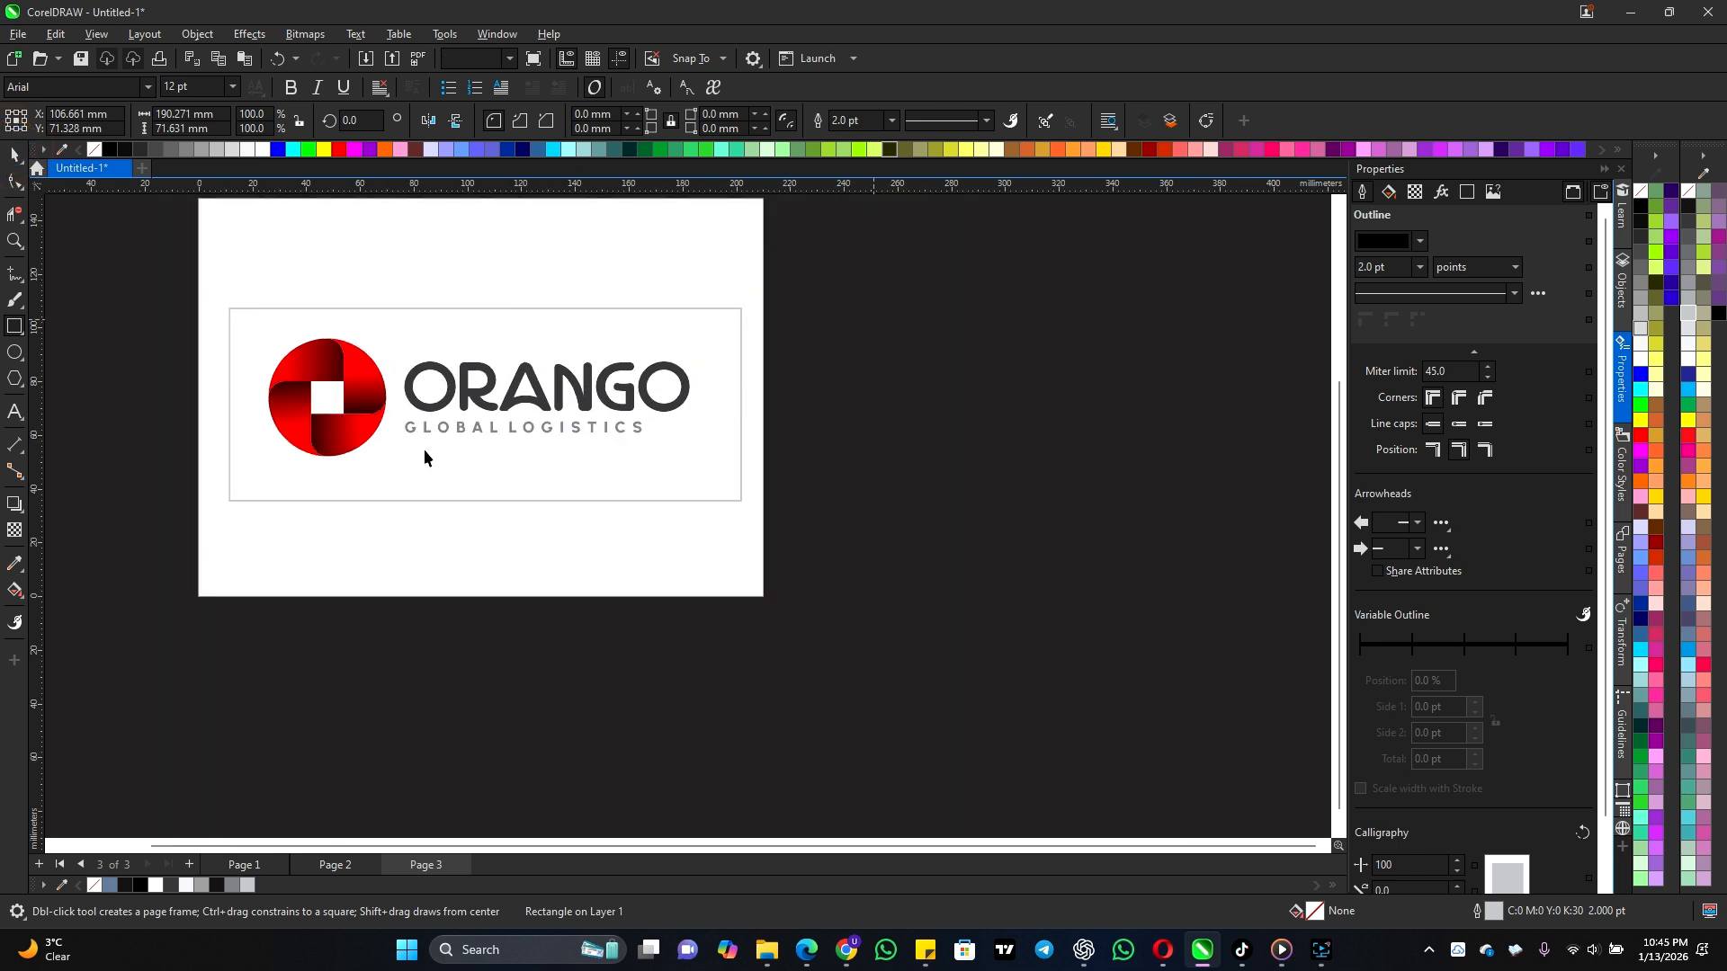
pyautogui.click(451, 519)
pyautogui.click(460, 500)
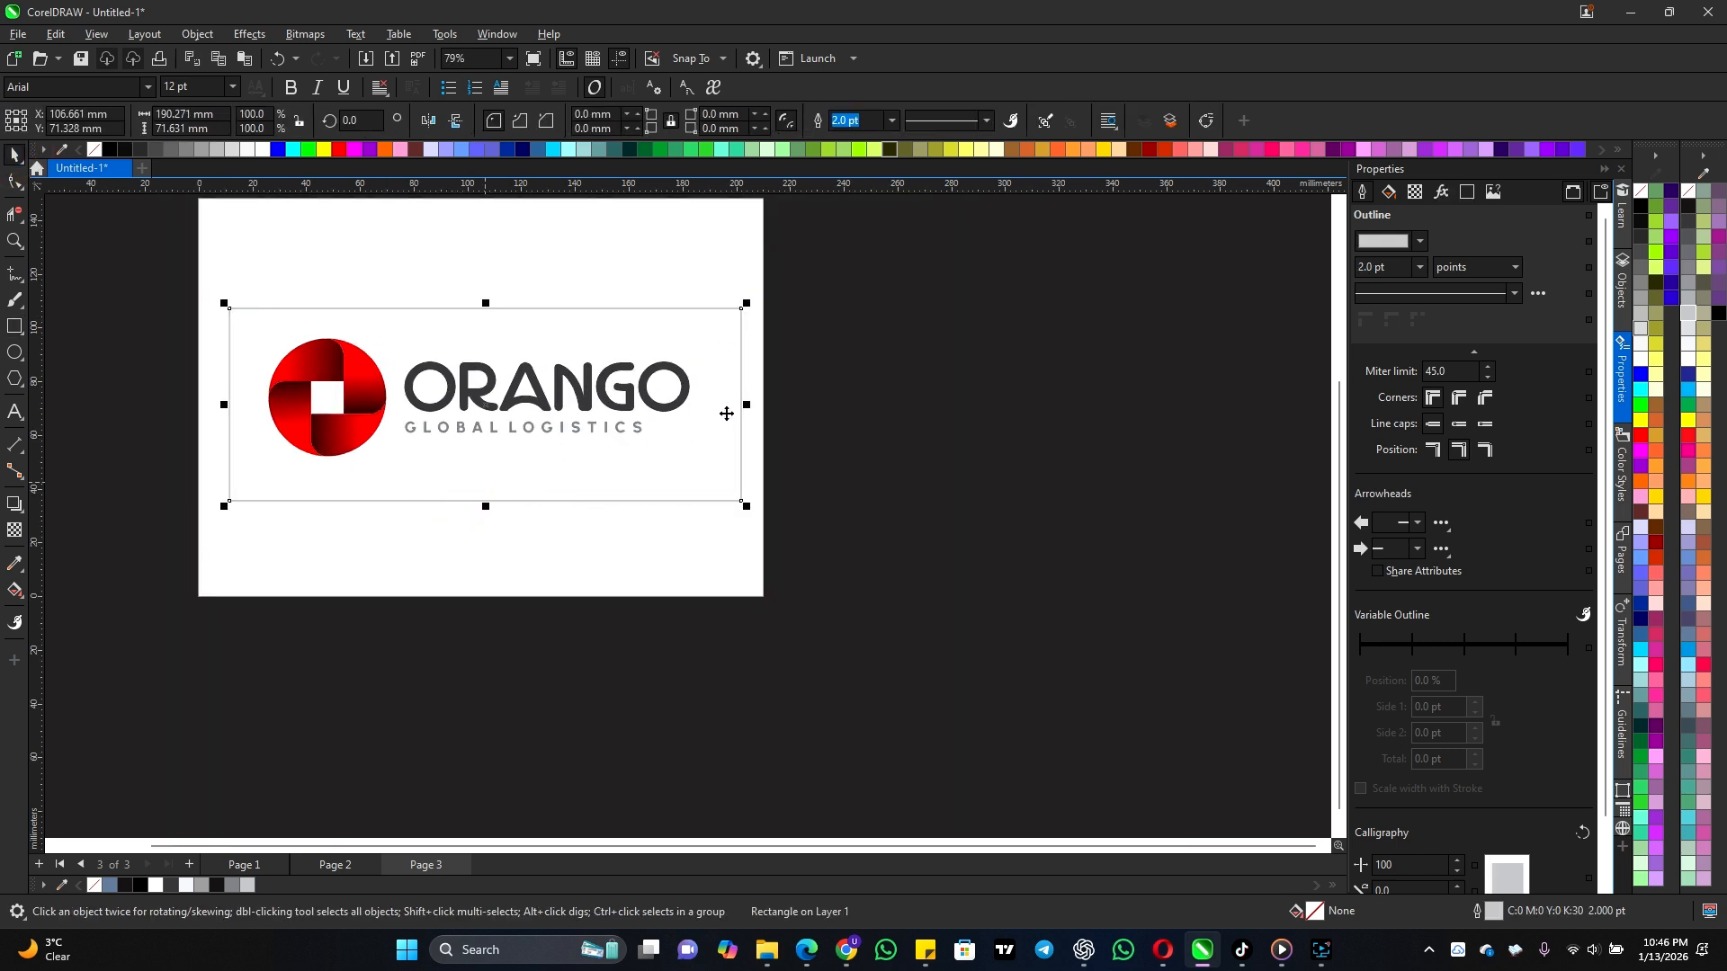
pyautogui.moveTo(747, 405); pyautogui.dragTo(737, 404)
pyautogui.moveTo(327, 847); pyautogui.dragTo(237, 853)
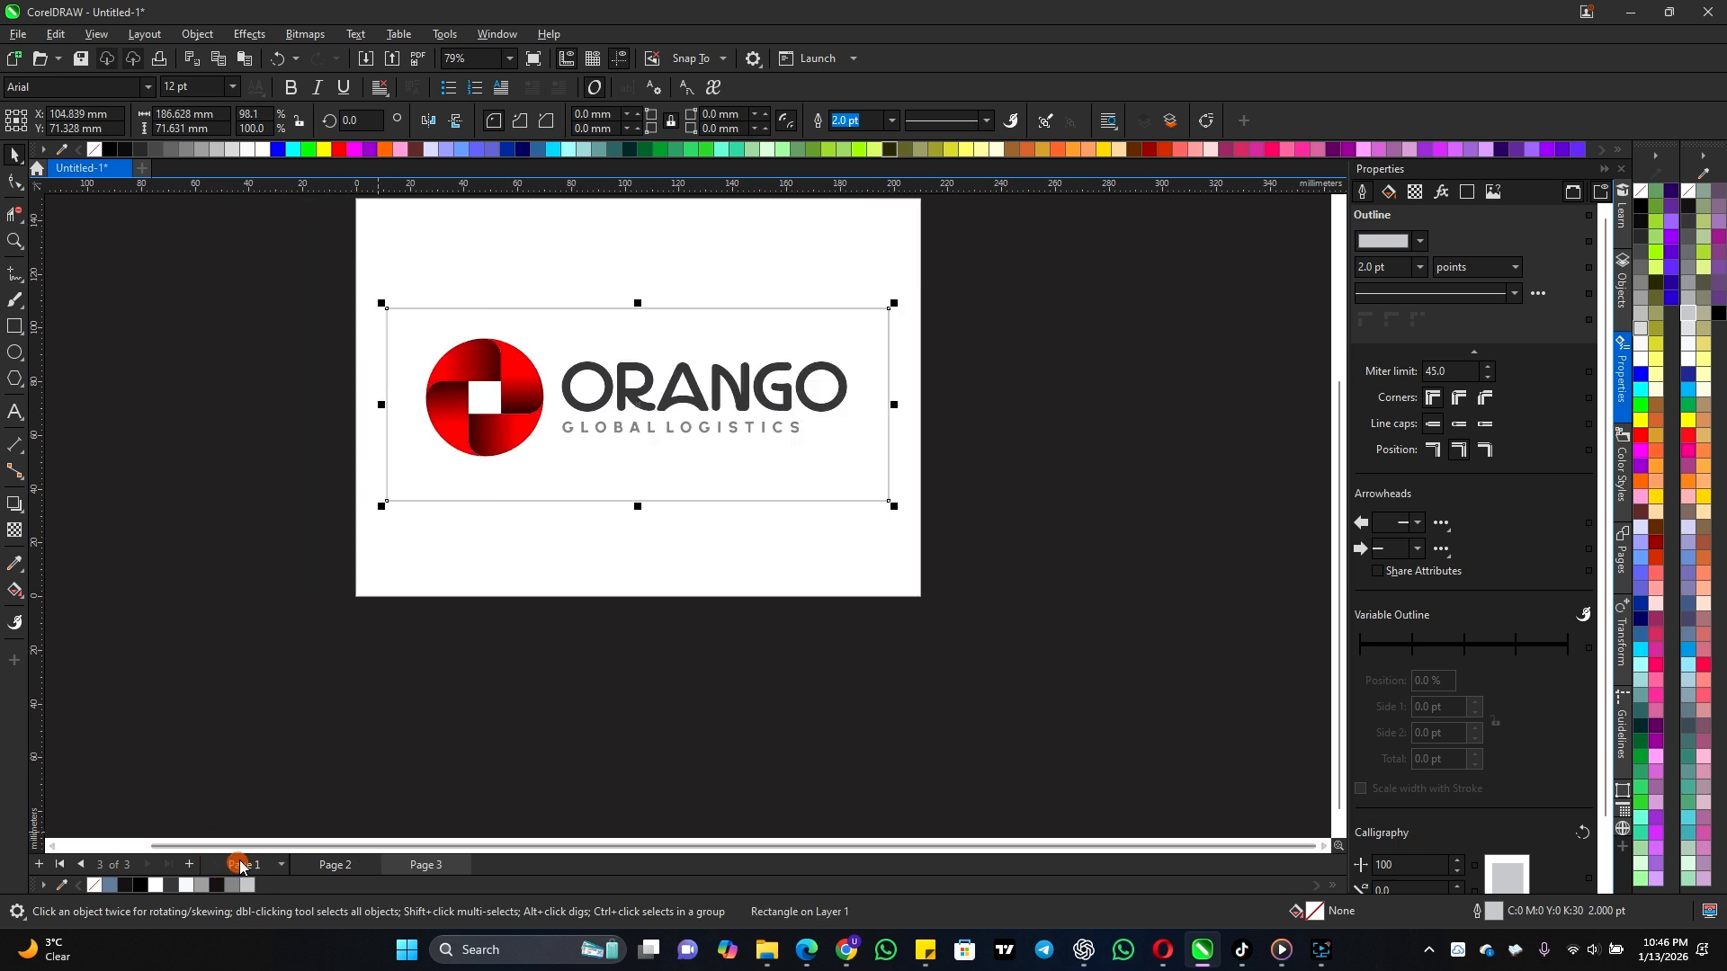
# Step: On Page 1, pull the right gradient half of the frame away from the logo to show its construction, and undo the moves
pyautogui.click(238, 864)
pyautogui.scroll(1, 674, 479)
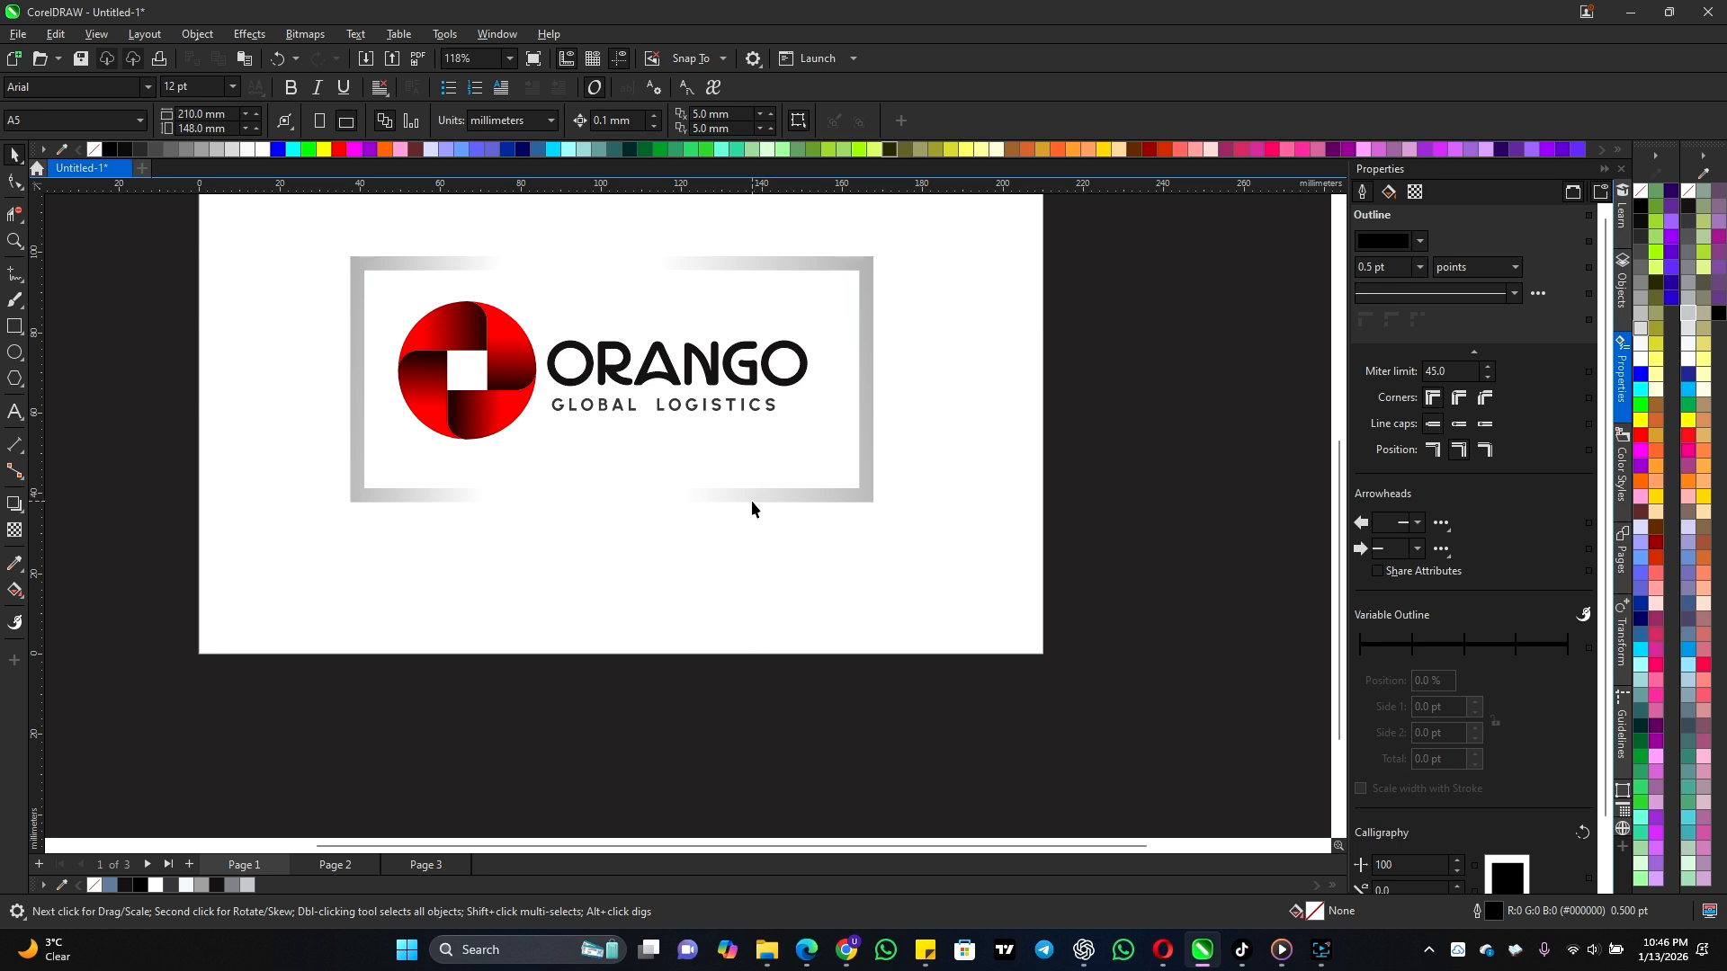
pyautogui.moveTo(753, 497); pyautogui.dragTo(1070, 636)
pyautogui.moveTo(1051, 500); pyautogui.dragTo(1056, 776)
pyautogui.scroll(-1, 1010, 761)
pyautogui.scroll(1, 1010, 761)
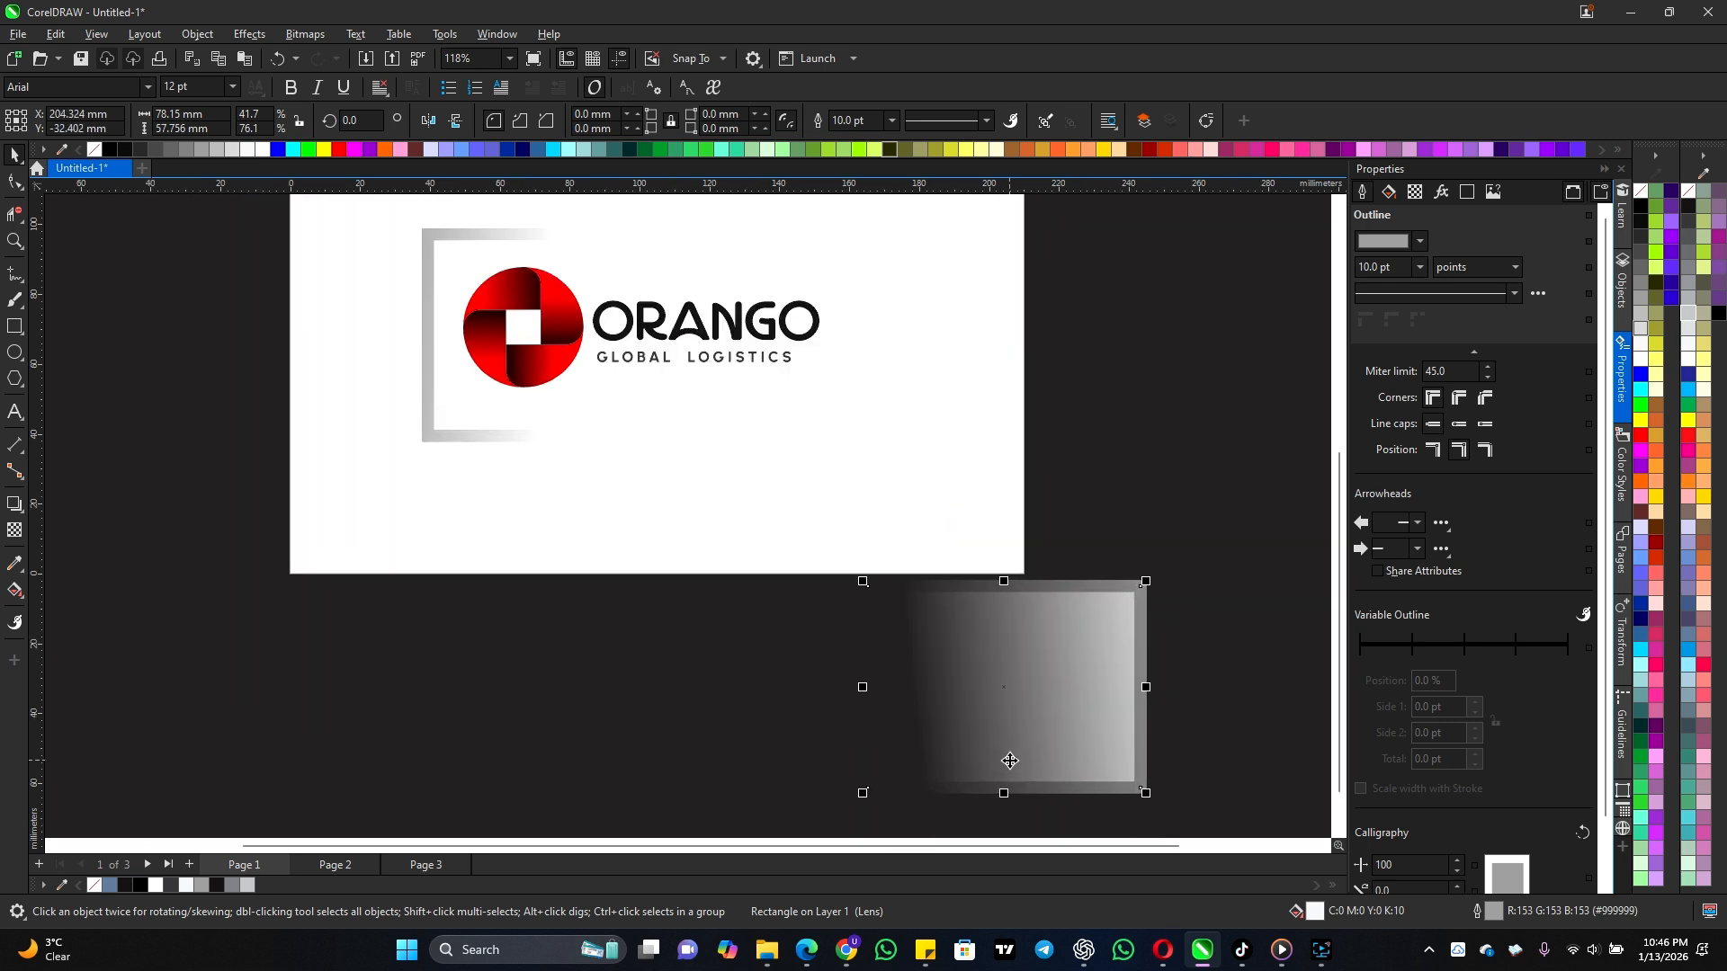
pyautogui.moveTo(974, 710); pyautogui.dragTo(936, 460)
pyautogui.hotkey('ctrl', 'z')
pyautogui.hotkey('ctrl', 'z')
pyautogui.hotkey('ctrl', 'z')
pyautogui.hotkey('ctrl', 'z')
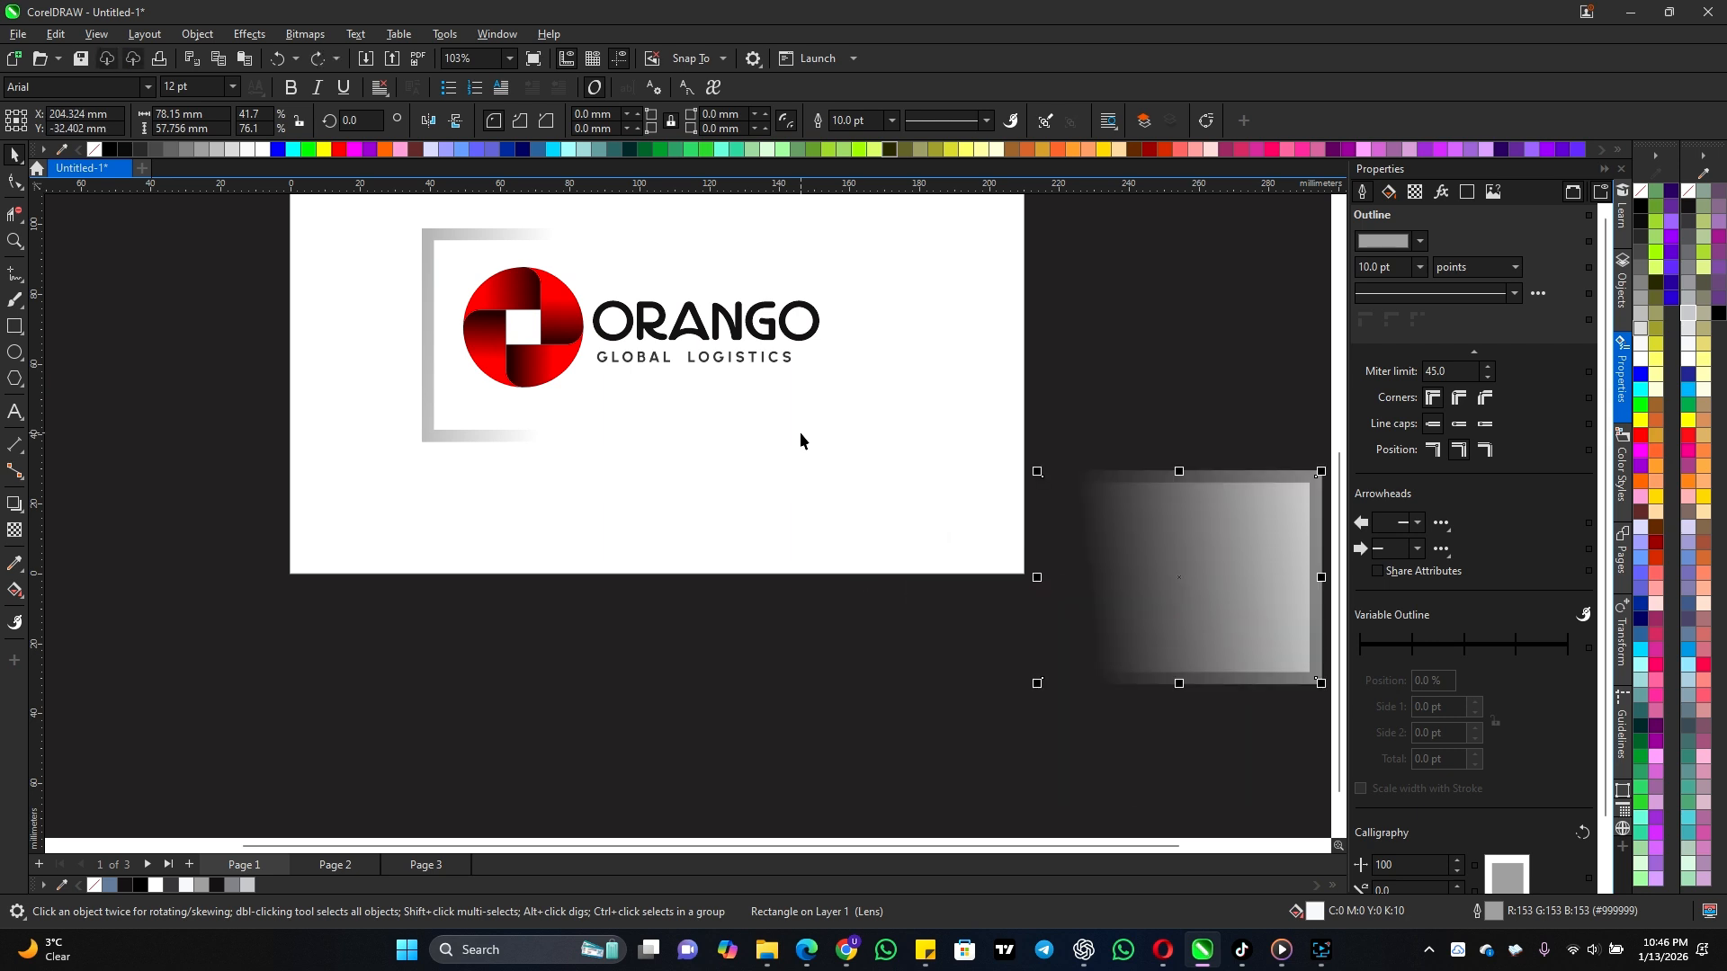
# Step: Pull the left gradient half of the Page 1 frame away from the logo, undo the move, and leave all artwork deselected
pyautogui.click(467, 410)
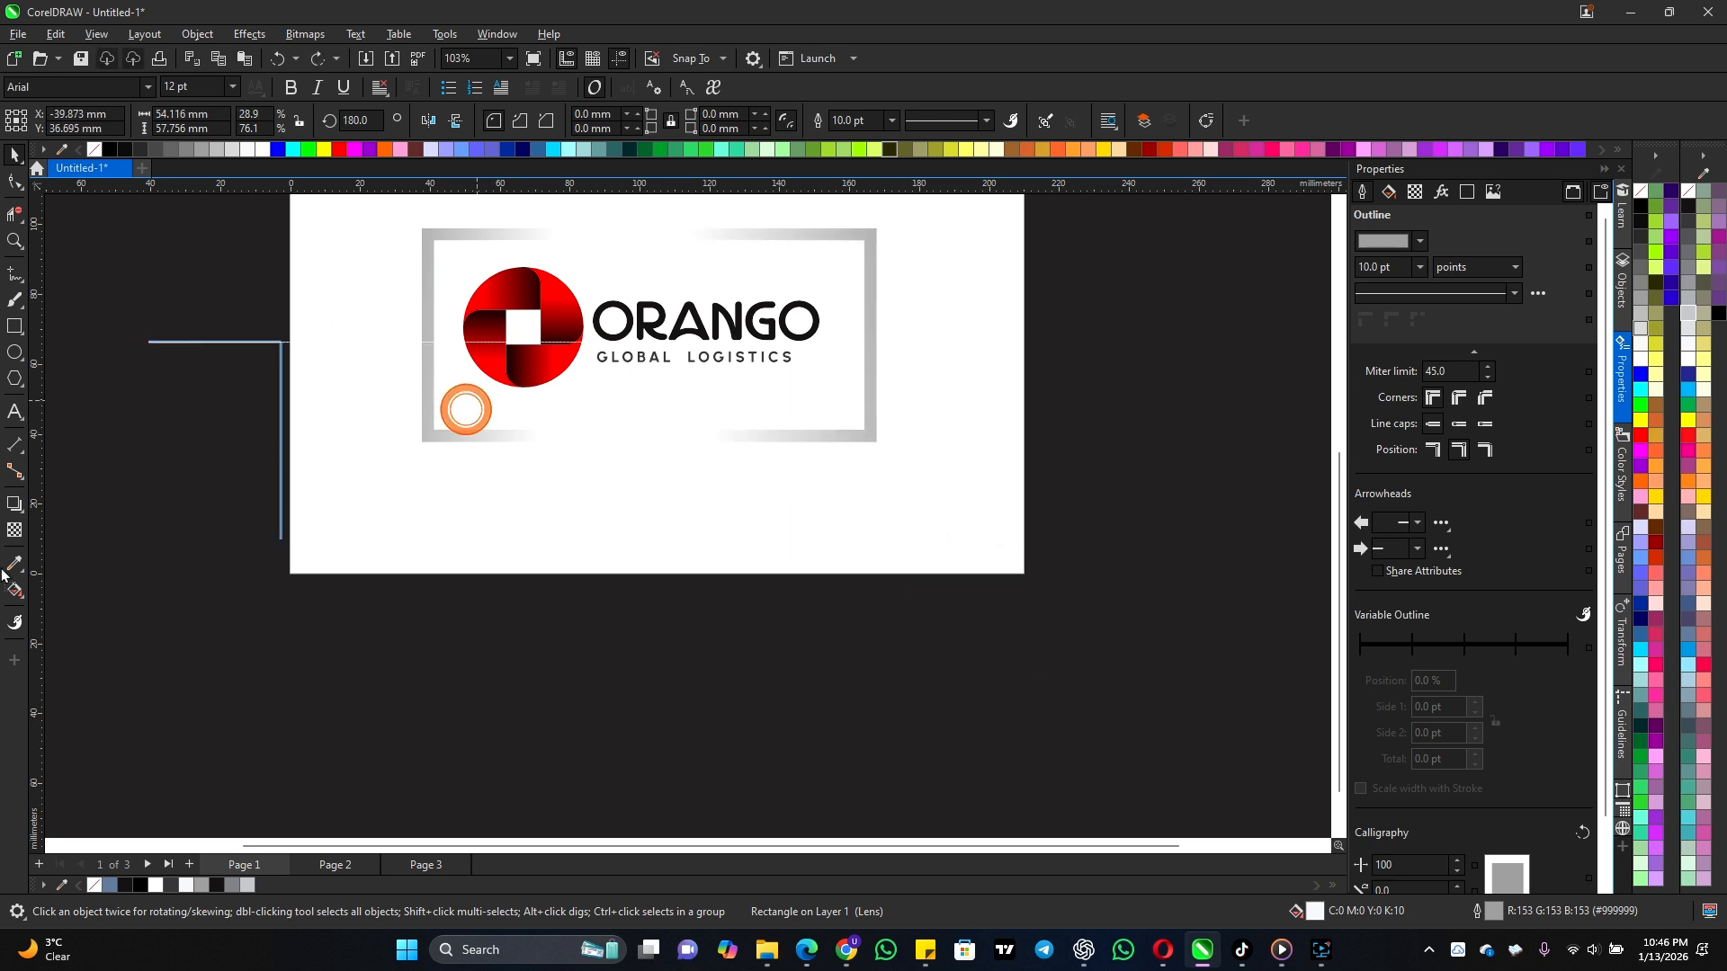
pyautogui.moveTo(469, 396); pyautogui.dragTo(386, 609)
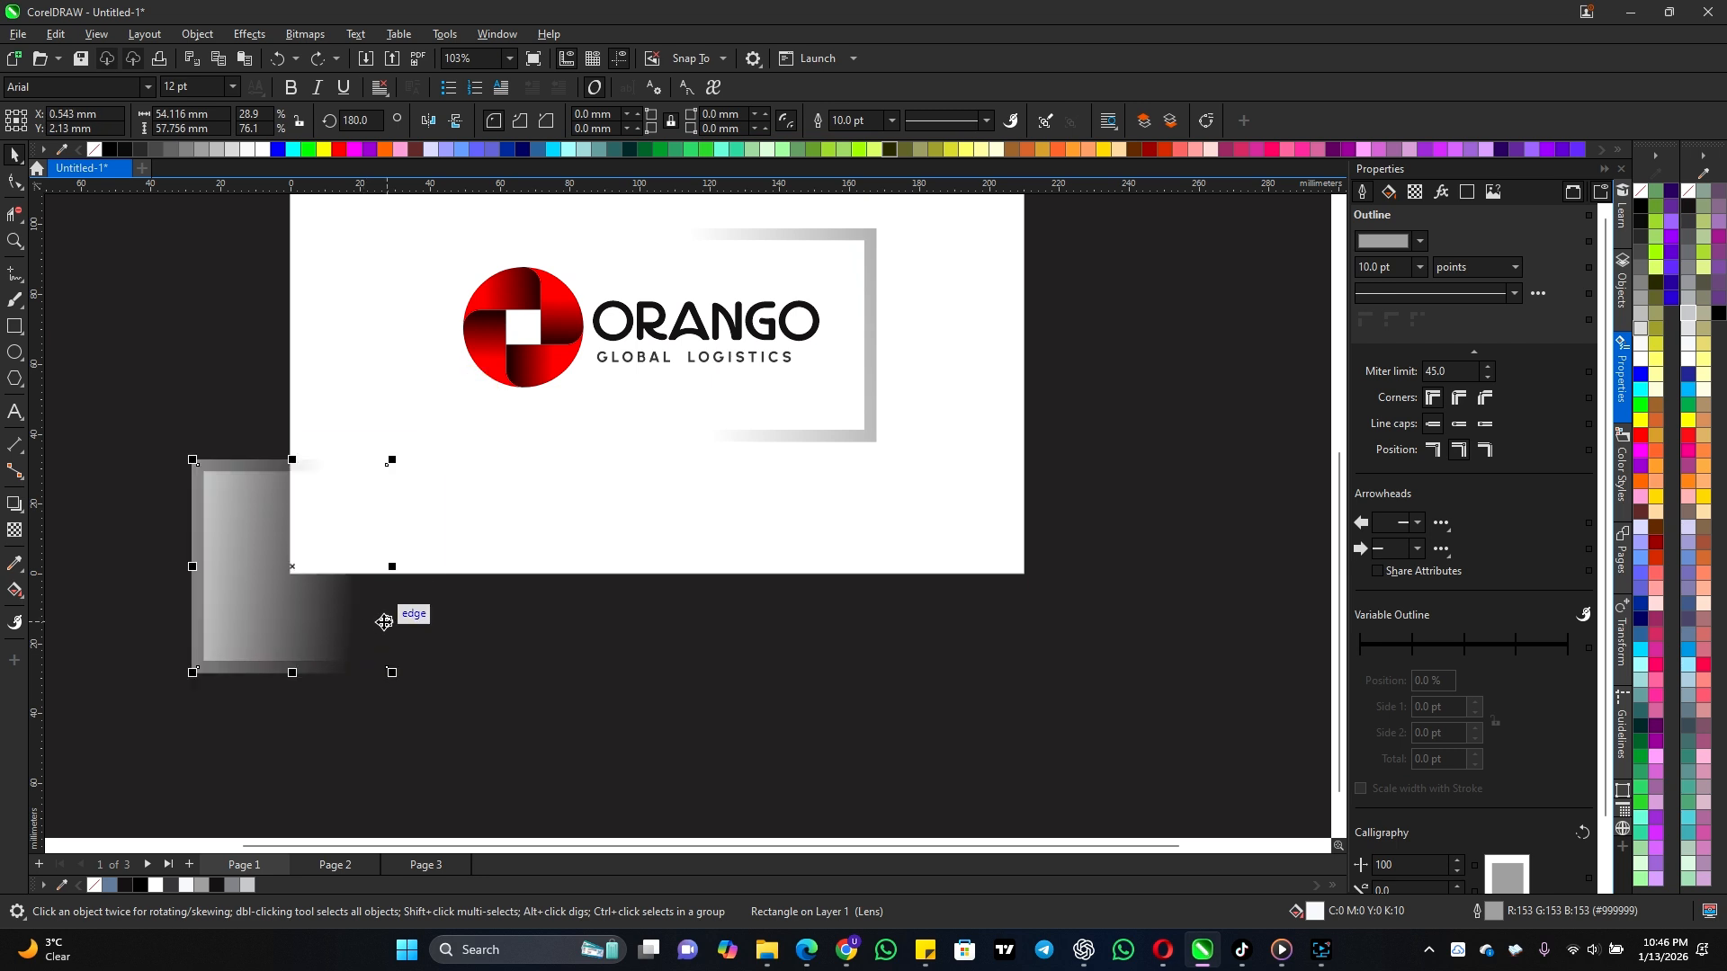
pyautogui.hotkey('ctrl', 'z')
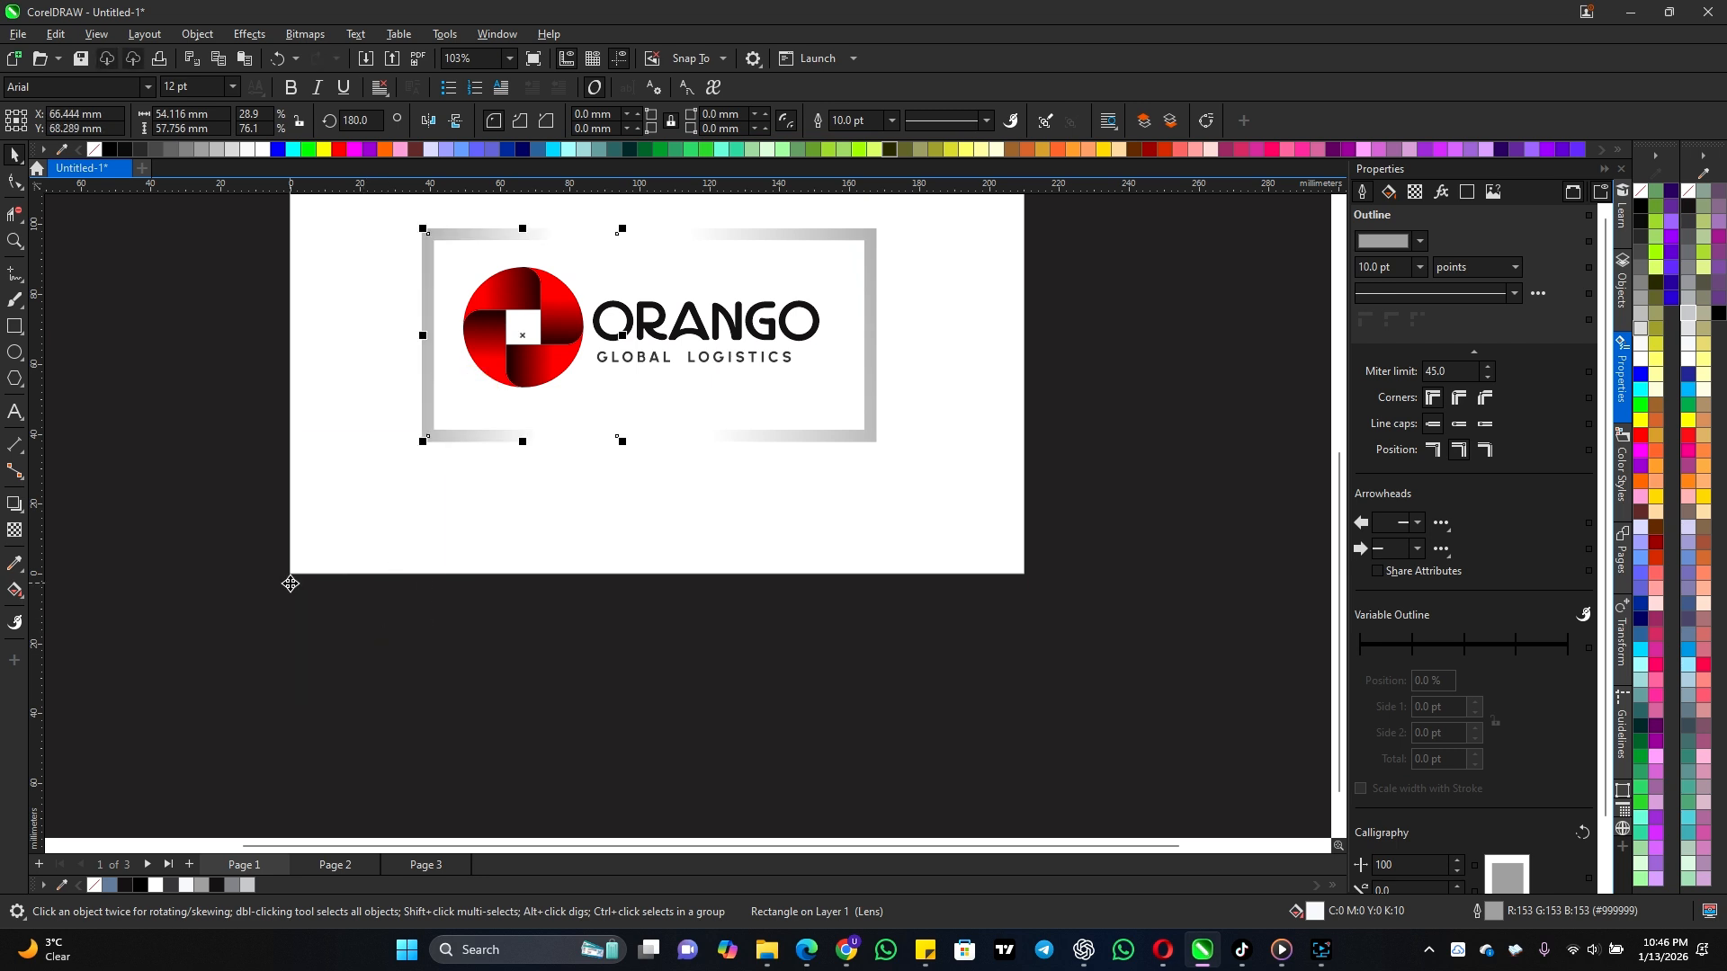
pyautogui.scroll(-3, 652, 618)
pyautogui.moveTo(967, 290); pyautogui.dragTo(287, 622)
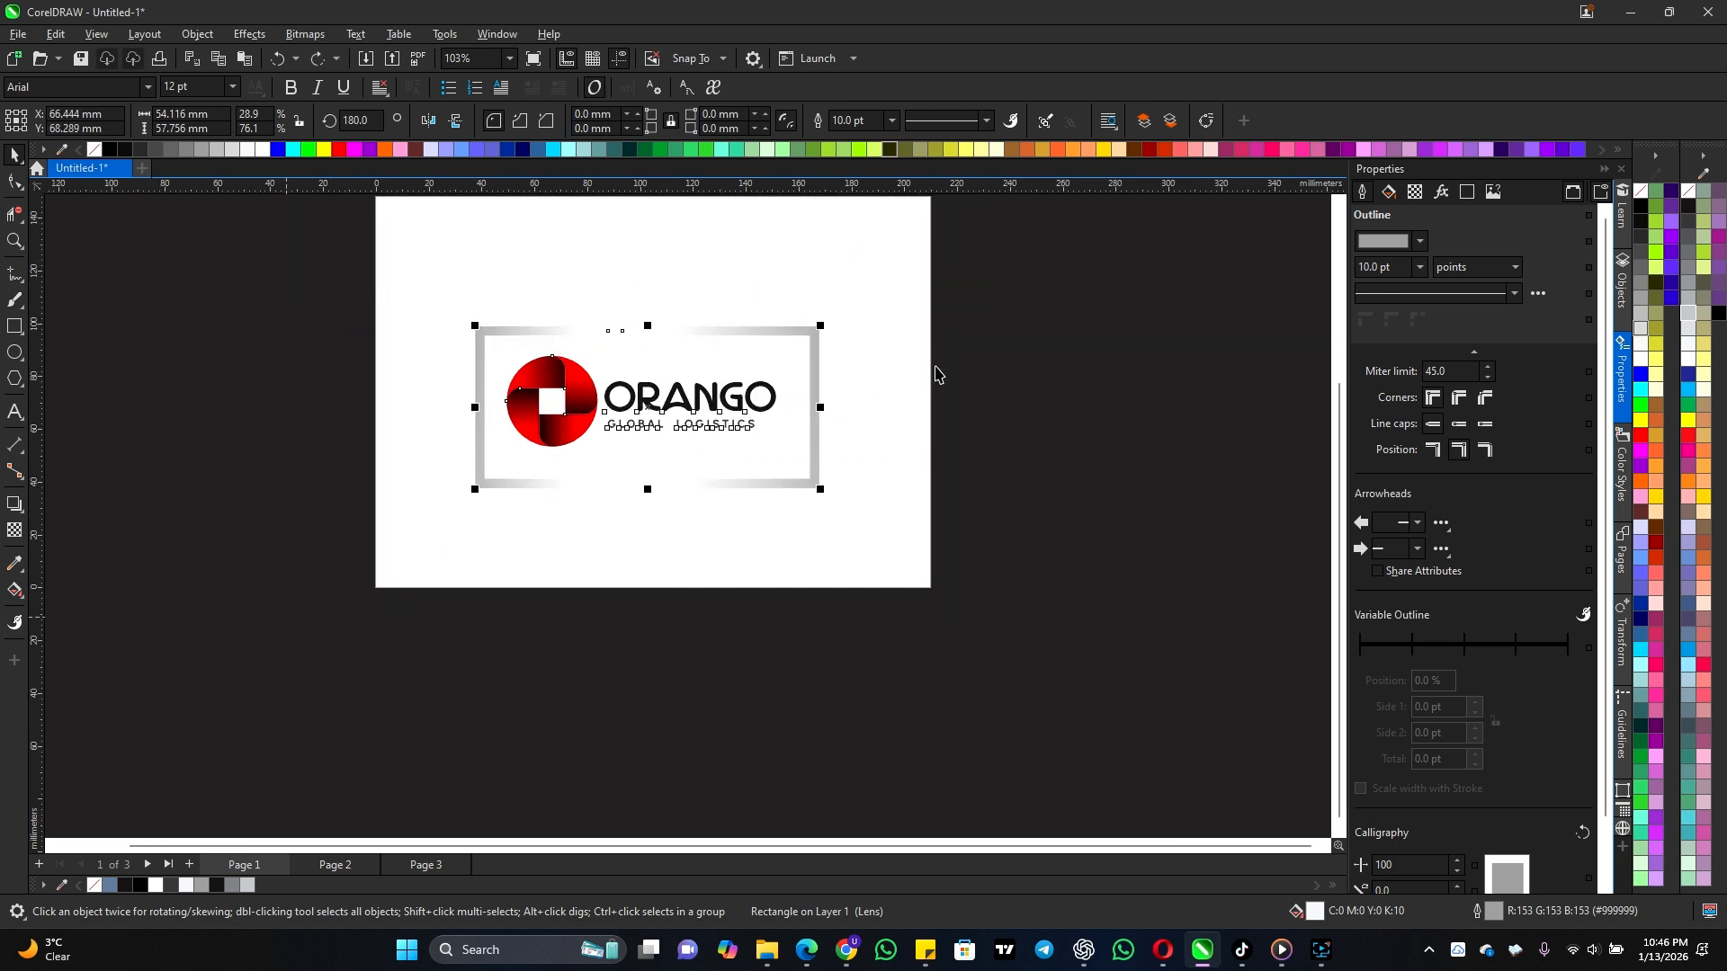
pyautogui.click(987, 355)
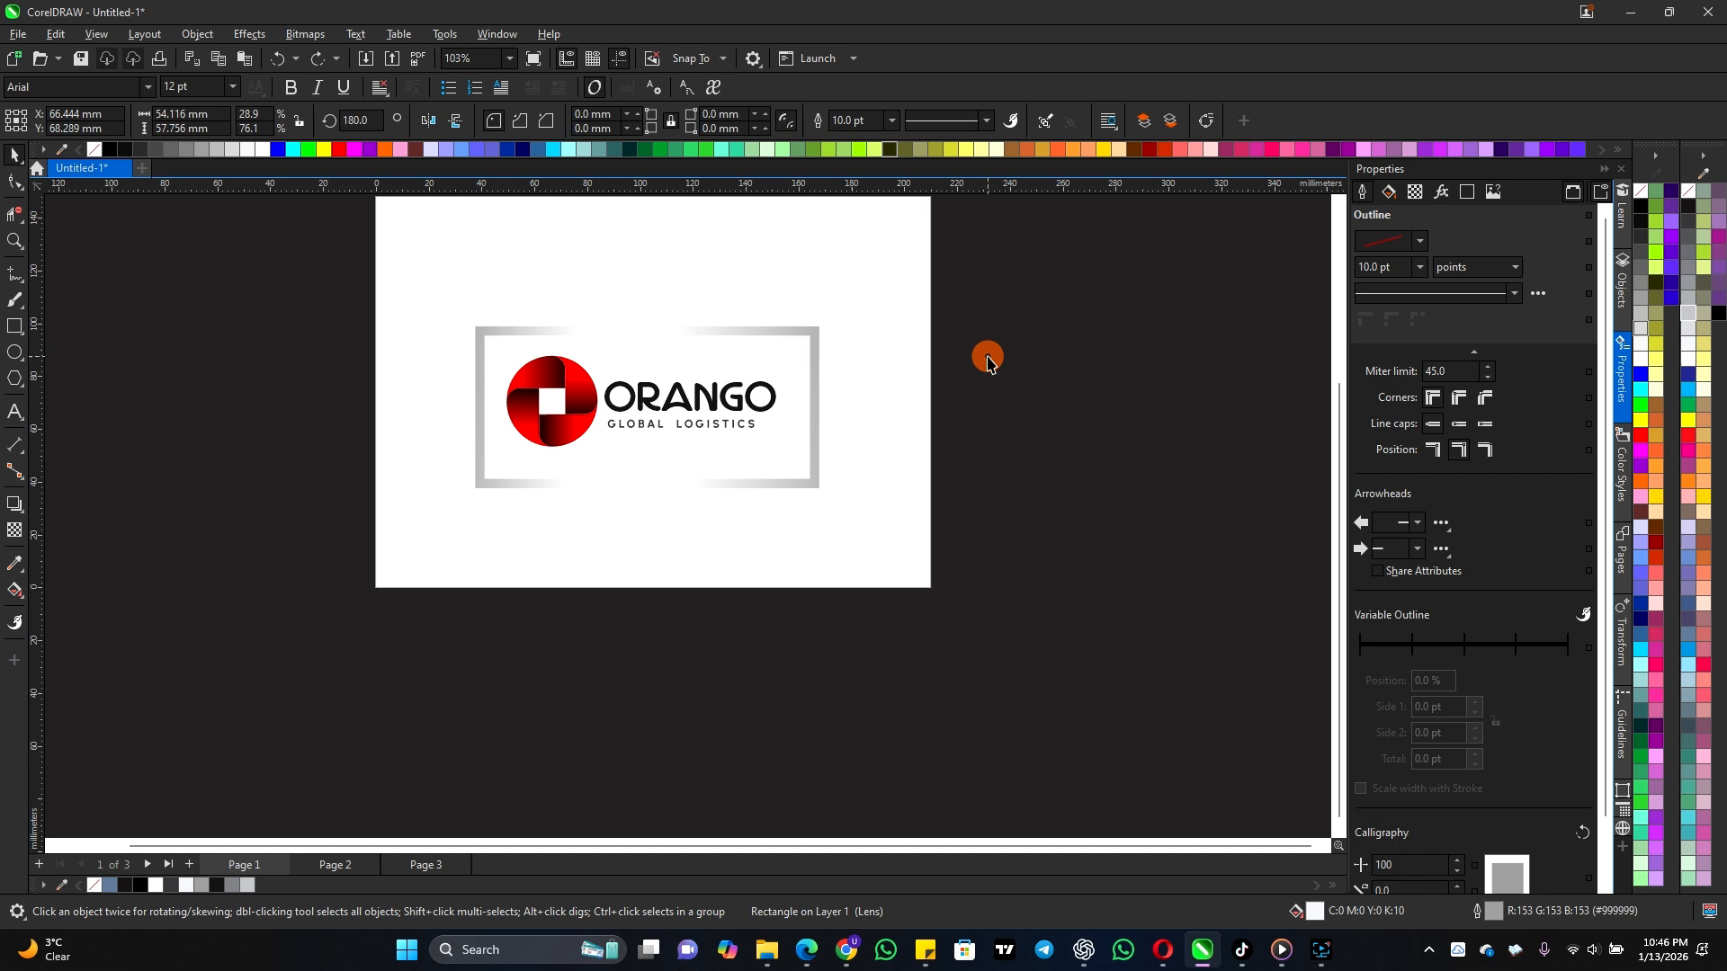
# Step: Review the framed logo on Page 3 and the reference logos on Page 2, focusing on the red O
pyautogui.click(426, 865)
pyautogui.scroll(2, 720, 391)
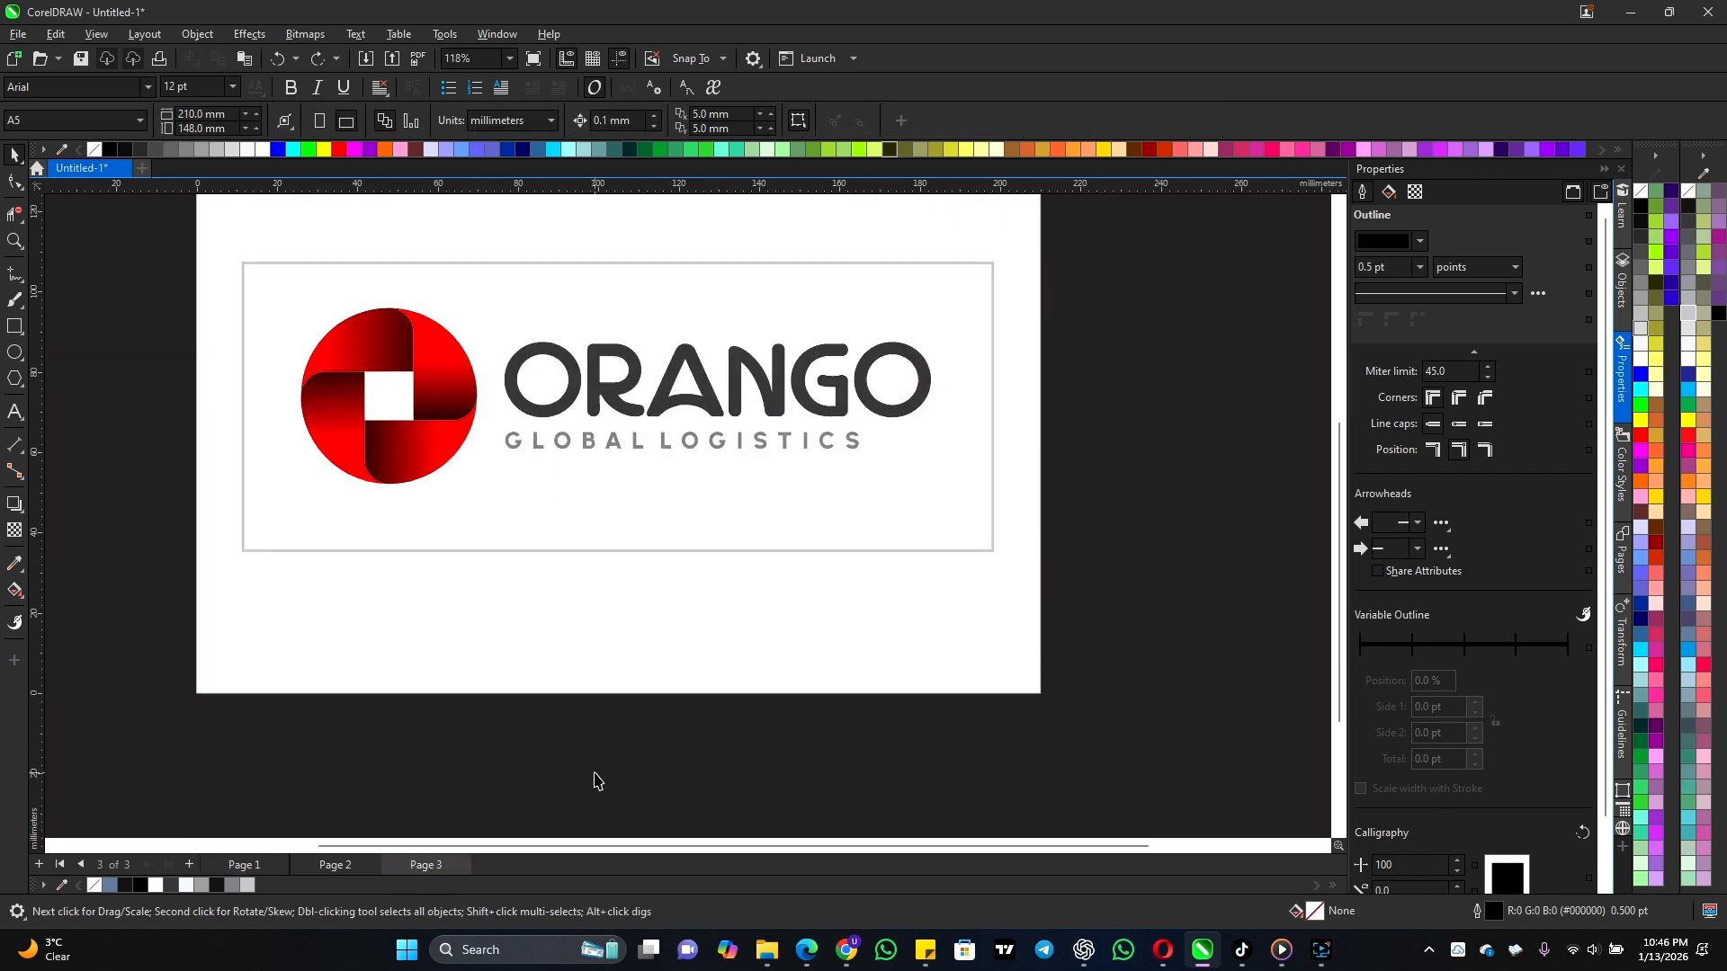
pyautogui.click(337, 867)
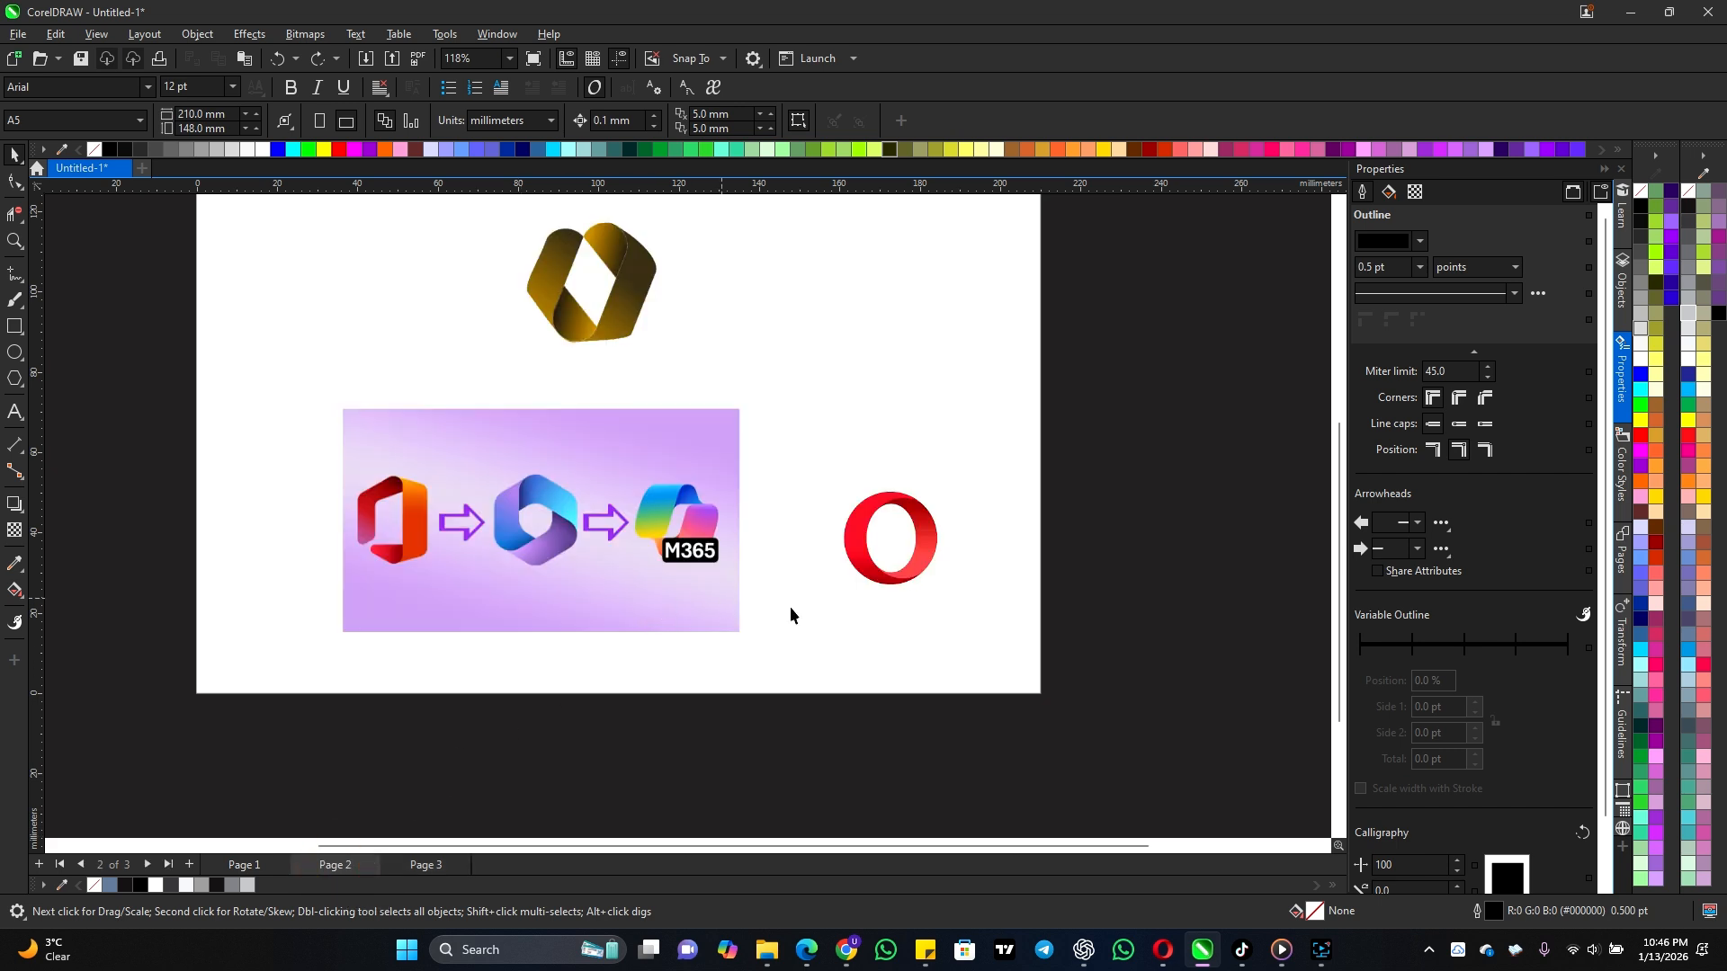
pyautogui.scroll(1, 962, 581)
pyautogui.scroll(2, 963, 581)
pyautogui.doubleClick(905, 528)
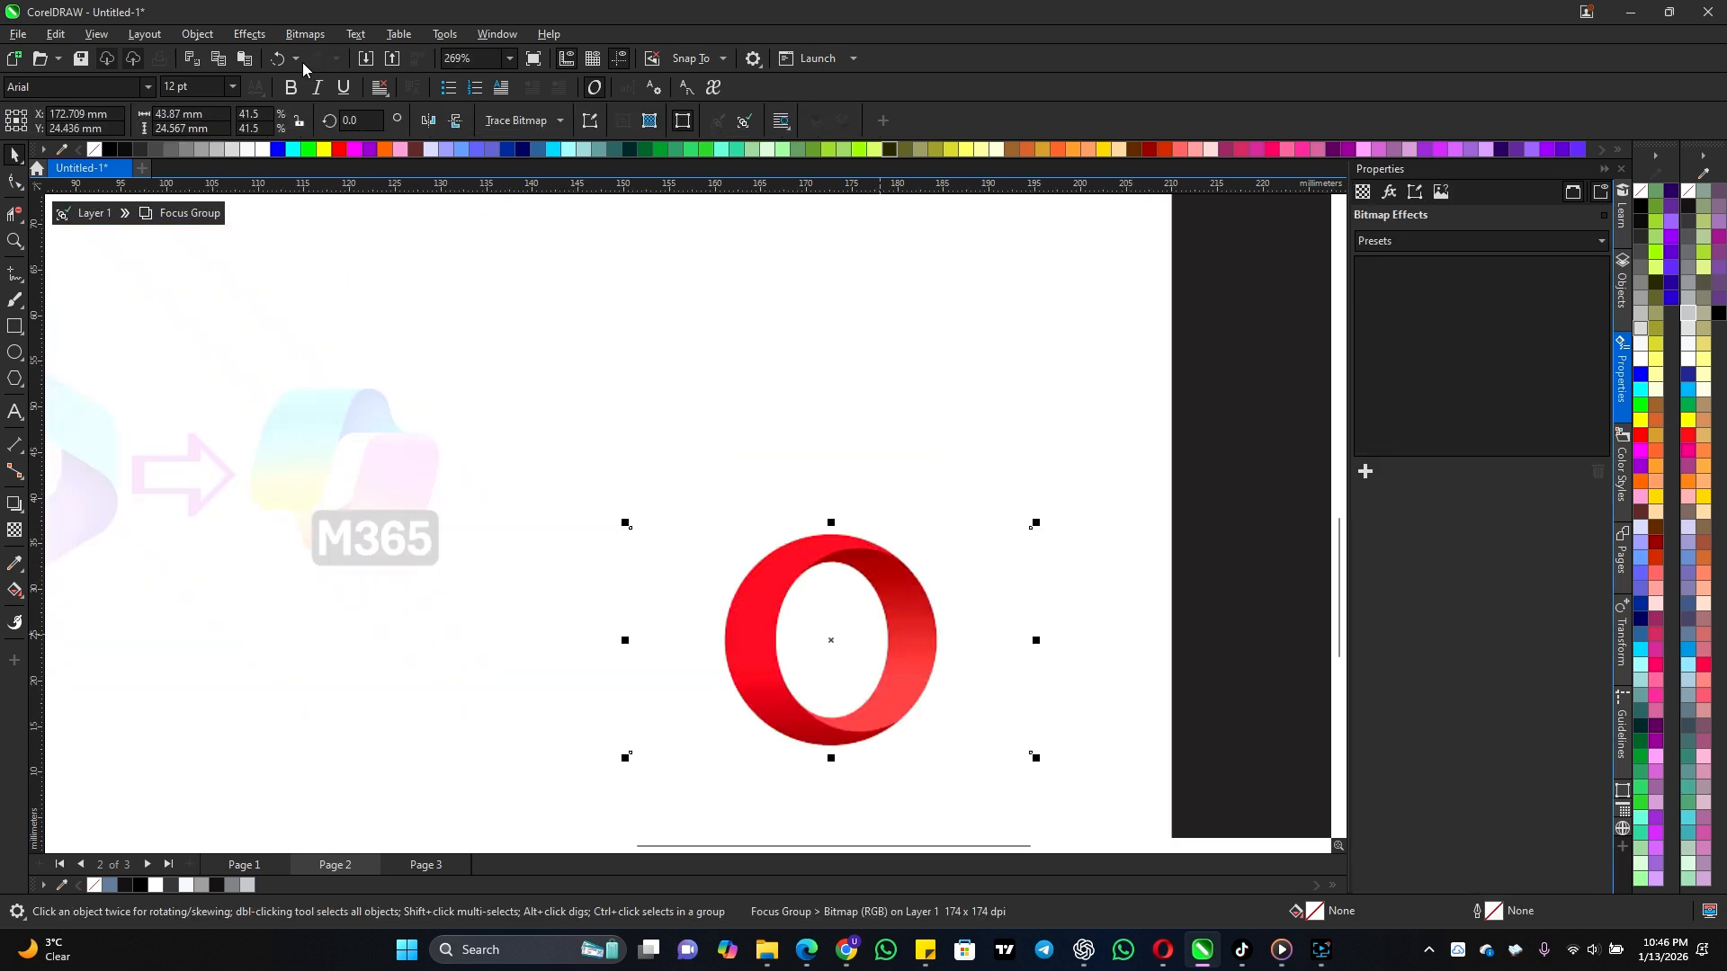
pyautogui.scroll(-1, 823, 616)
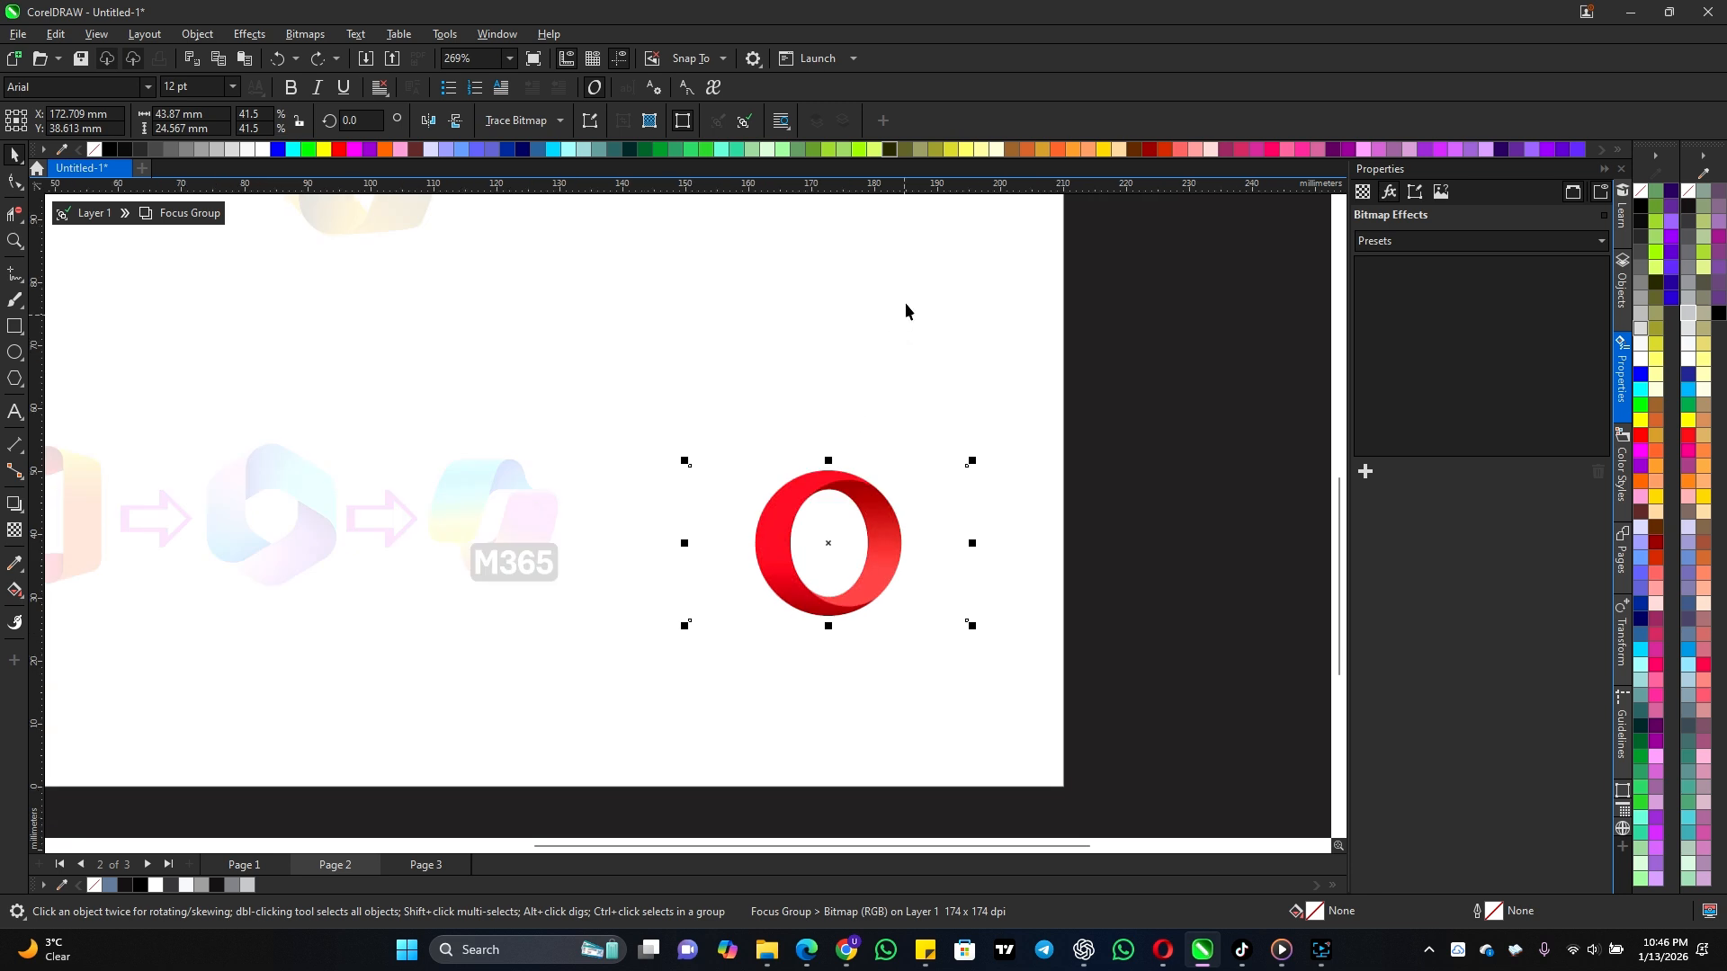
# Step: Draw a circle about 18.5 mm in diameter above the red O and overlap it with a duplicate shifted about 4 mm sideways
pyautogui.scroll(1, 908, 297)
pyautogui.moveTo(594, 322); pyautogui.dragTo(756, 487)
pyautogui.click(10, 162)
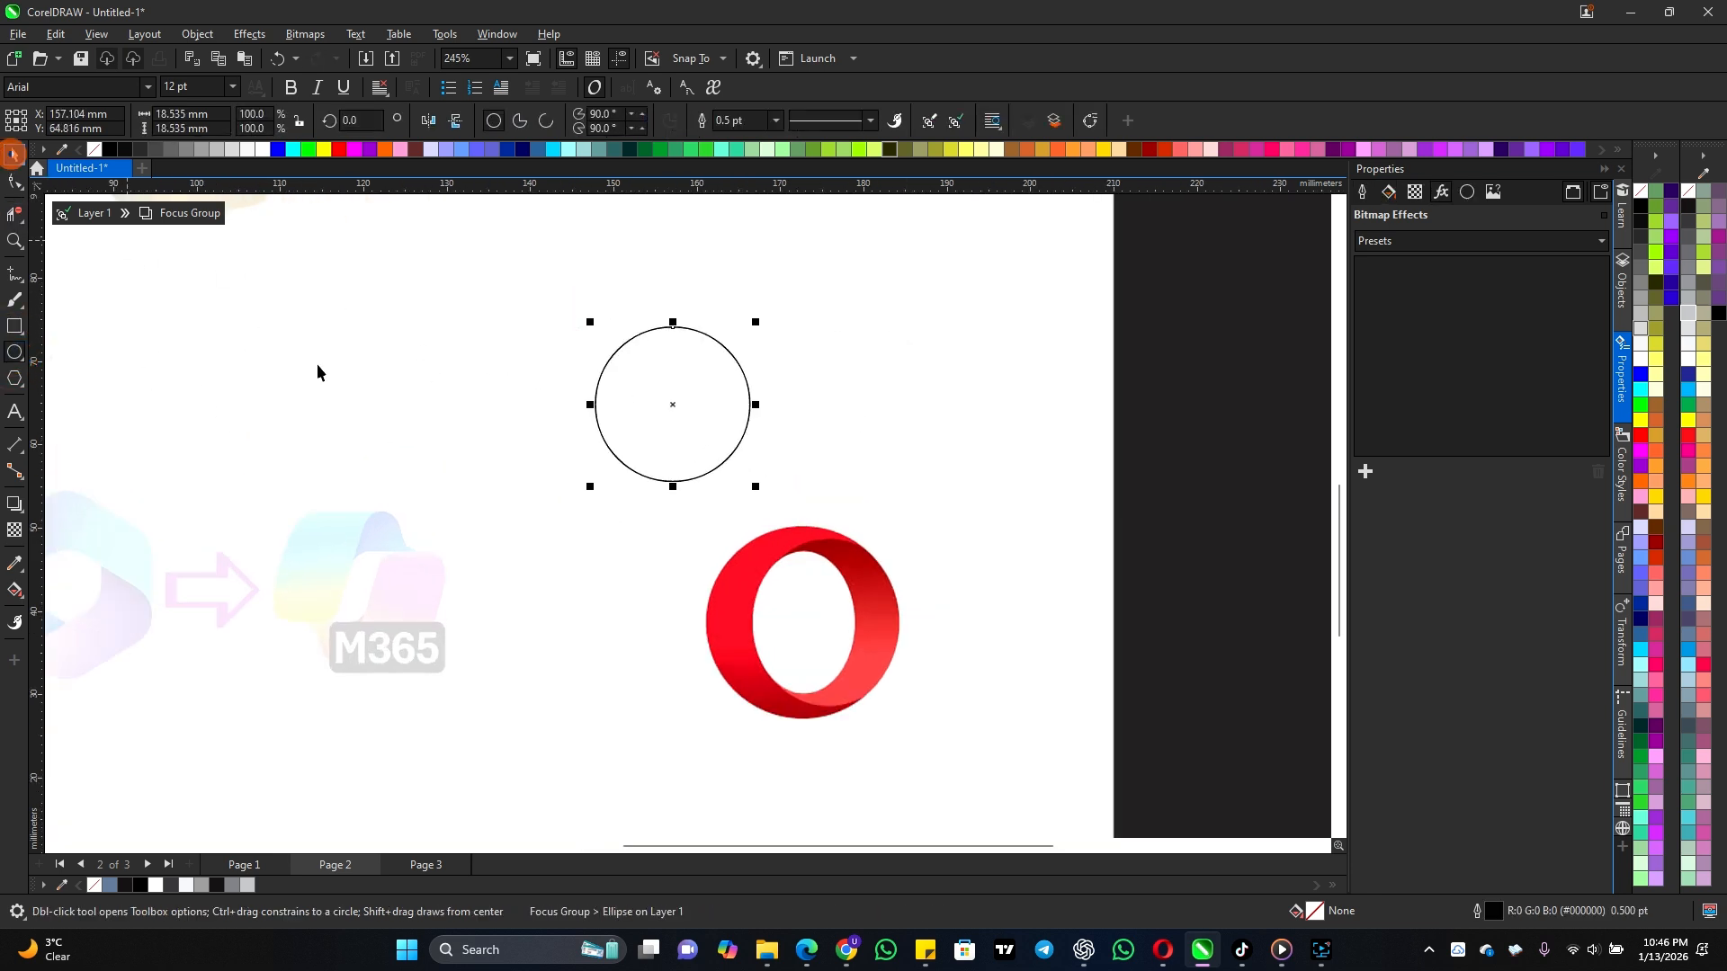
pyautogui.click(656, 448)
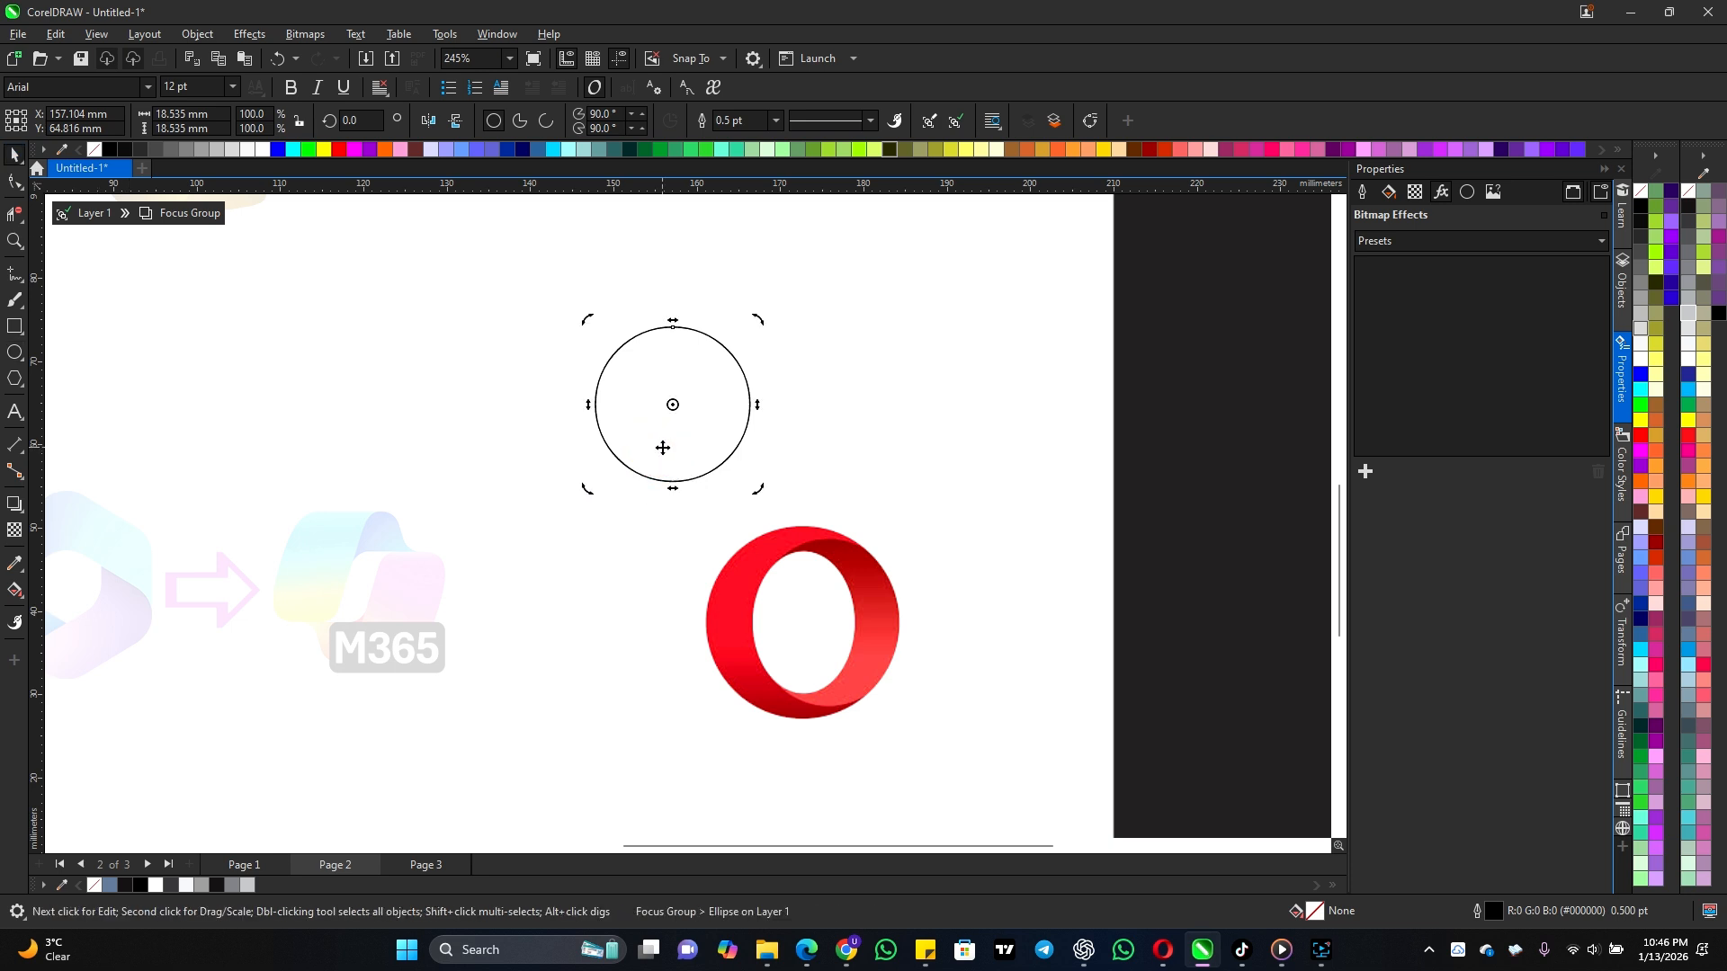
pyautogui.hotkey('ctrl', 'd')
pyautogui.moveTo(720, 351); pyautogui.dragTo(744, 312)
# Step: Duplicate the circle again and arrange the three equal circles in an overlapping cluster above the red O
pyautogui.moveTo(957, 260); pyautogui.dragTo(528, 494)
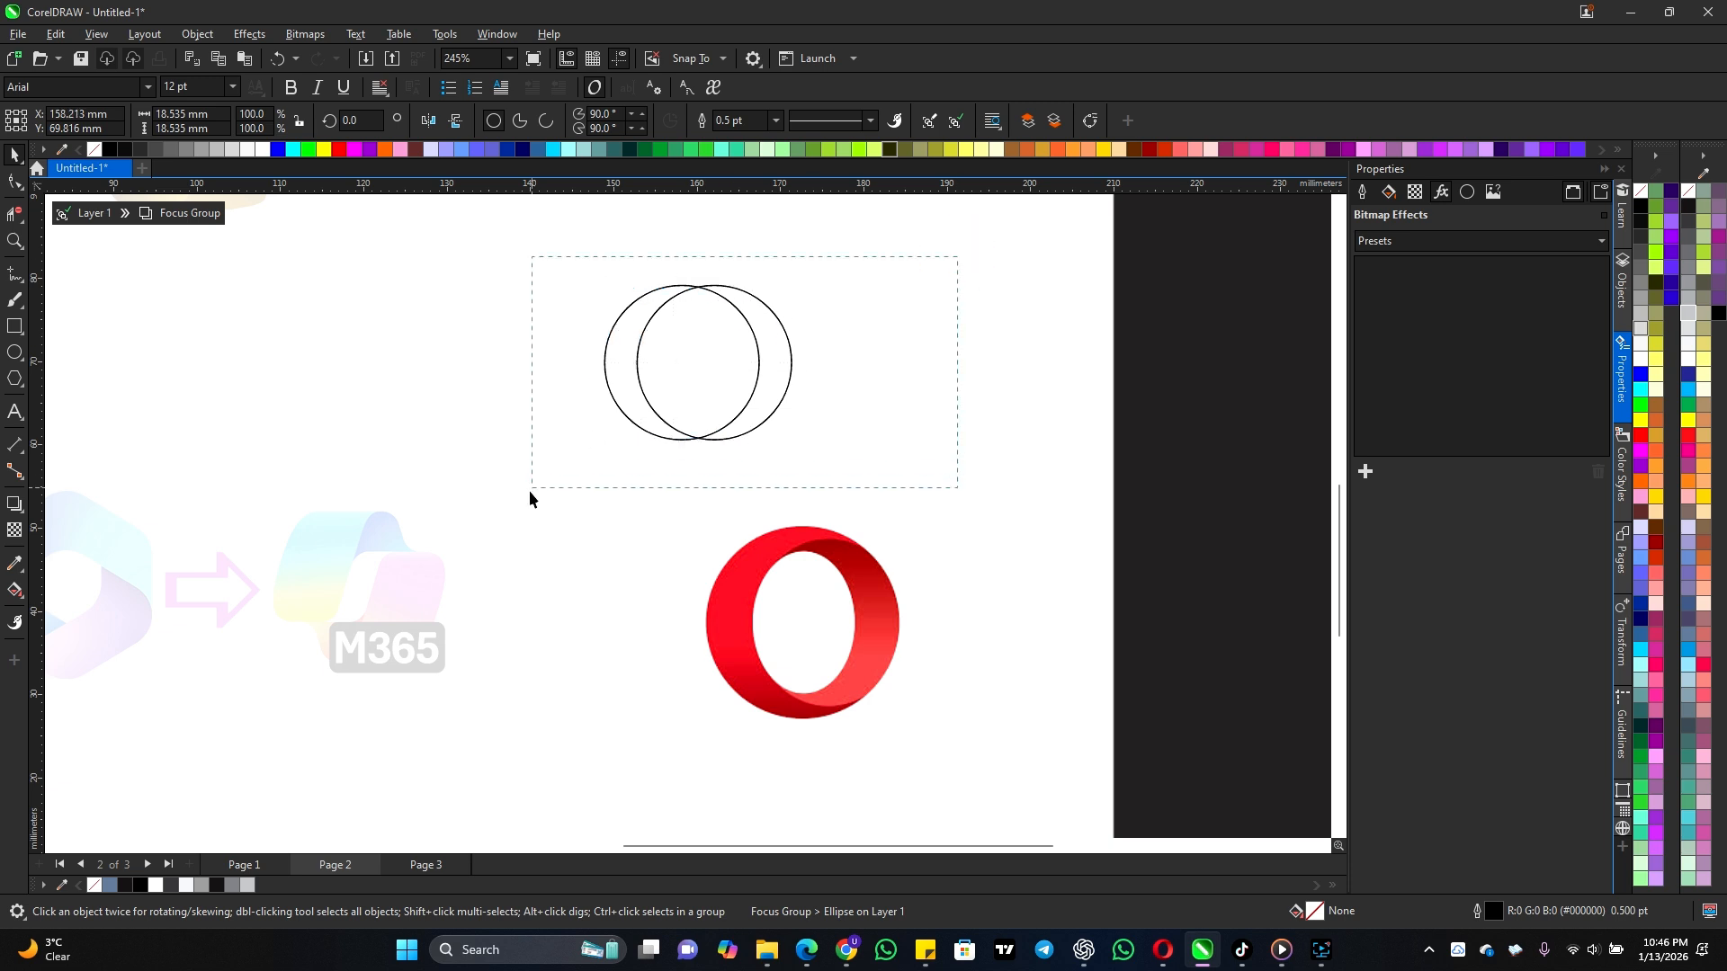
pyautogui.click(745, 355)
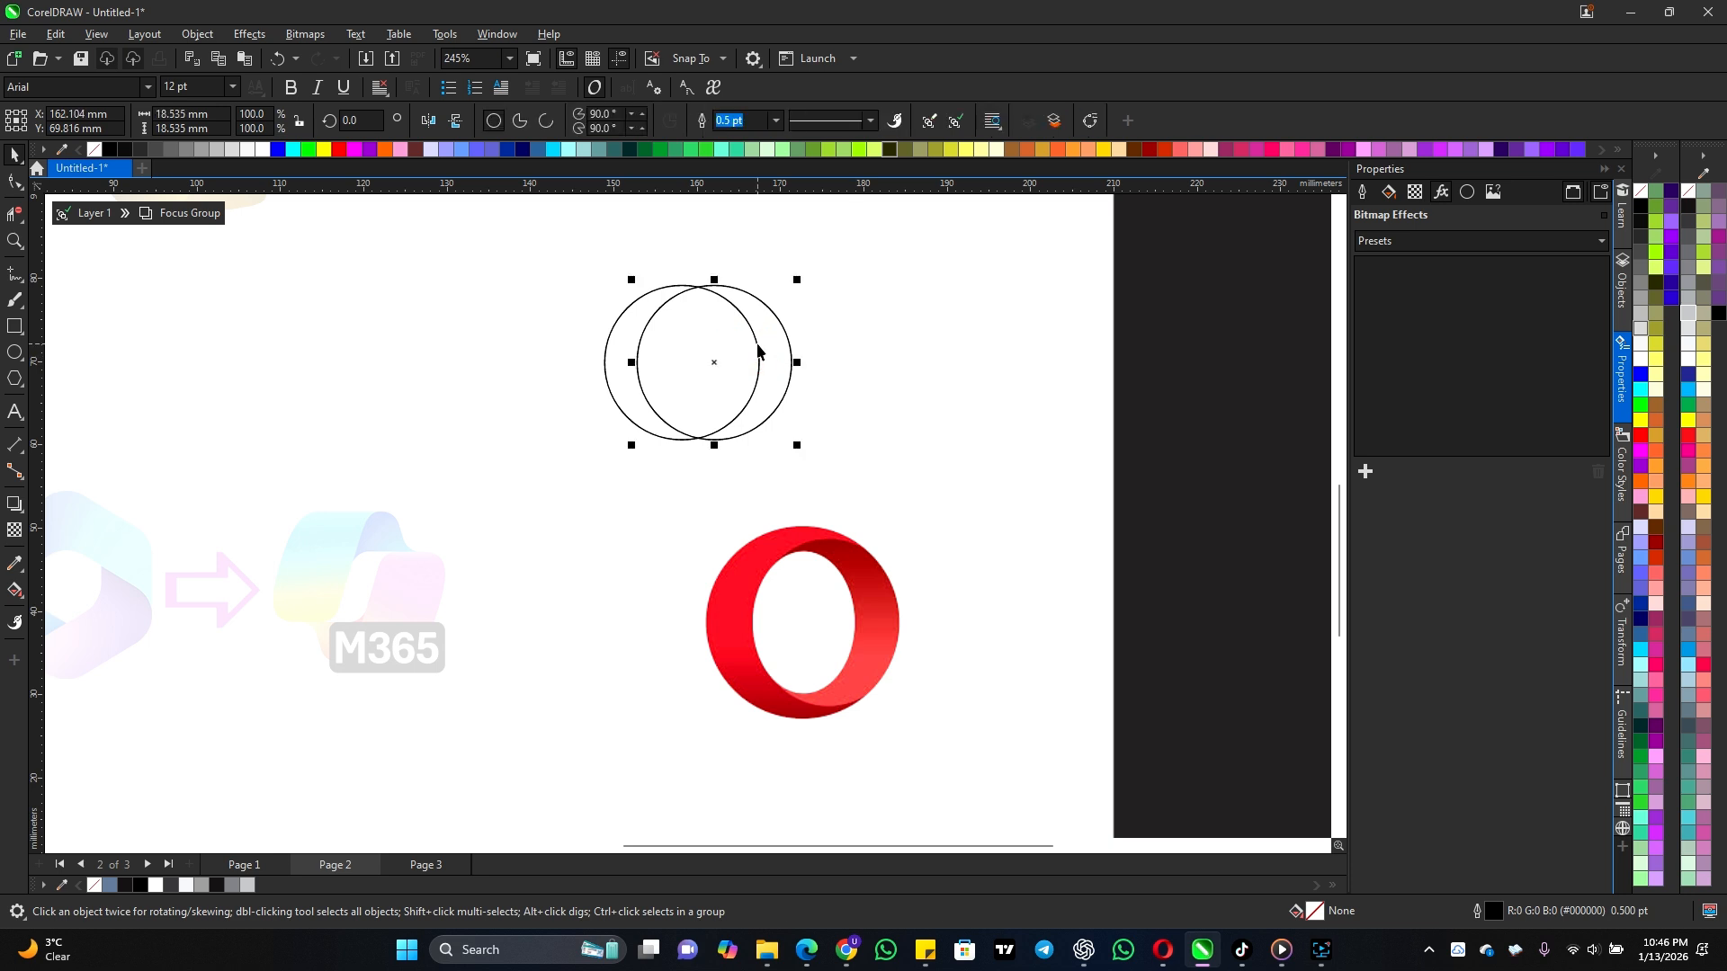
pyautogui.hotkey('ctrl', 'd')
pyautogui.moveTo(753, 338)
pyautogui.mouseDown()
pyautogui.moveTo(666, 362)
pyautogui.moveTo(750, 310)
pyautogui.mouseUp()
pyautogui.moveTo(764, 316); pyautogui.dragTo(775, 315)
# Step: Trim the inner overlapping arcs of the three circles with Virtual Segment Delete, undoing the last removal in the upper-left circle
pyautogui.moveTo(918, 241)
pyautogui.mouseDown()
pyautogui.moveTo(849, 347)
pyautogui.moveTo(550, 498)
pyautogui.mouseUp()
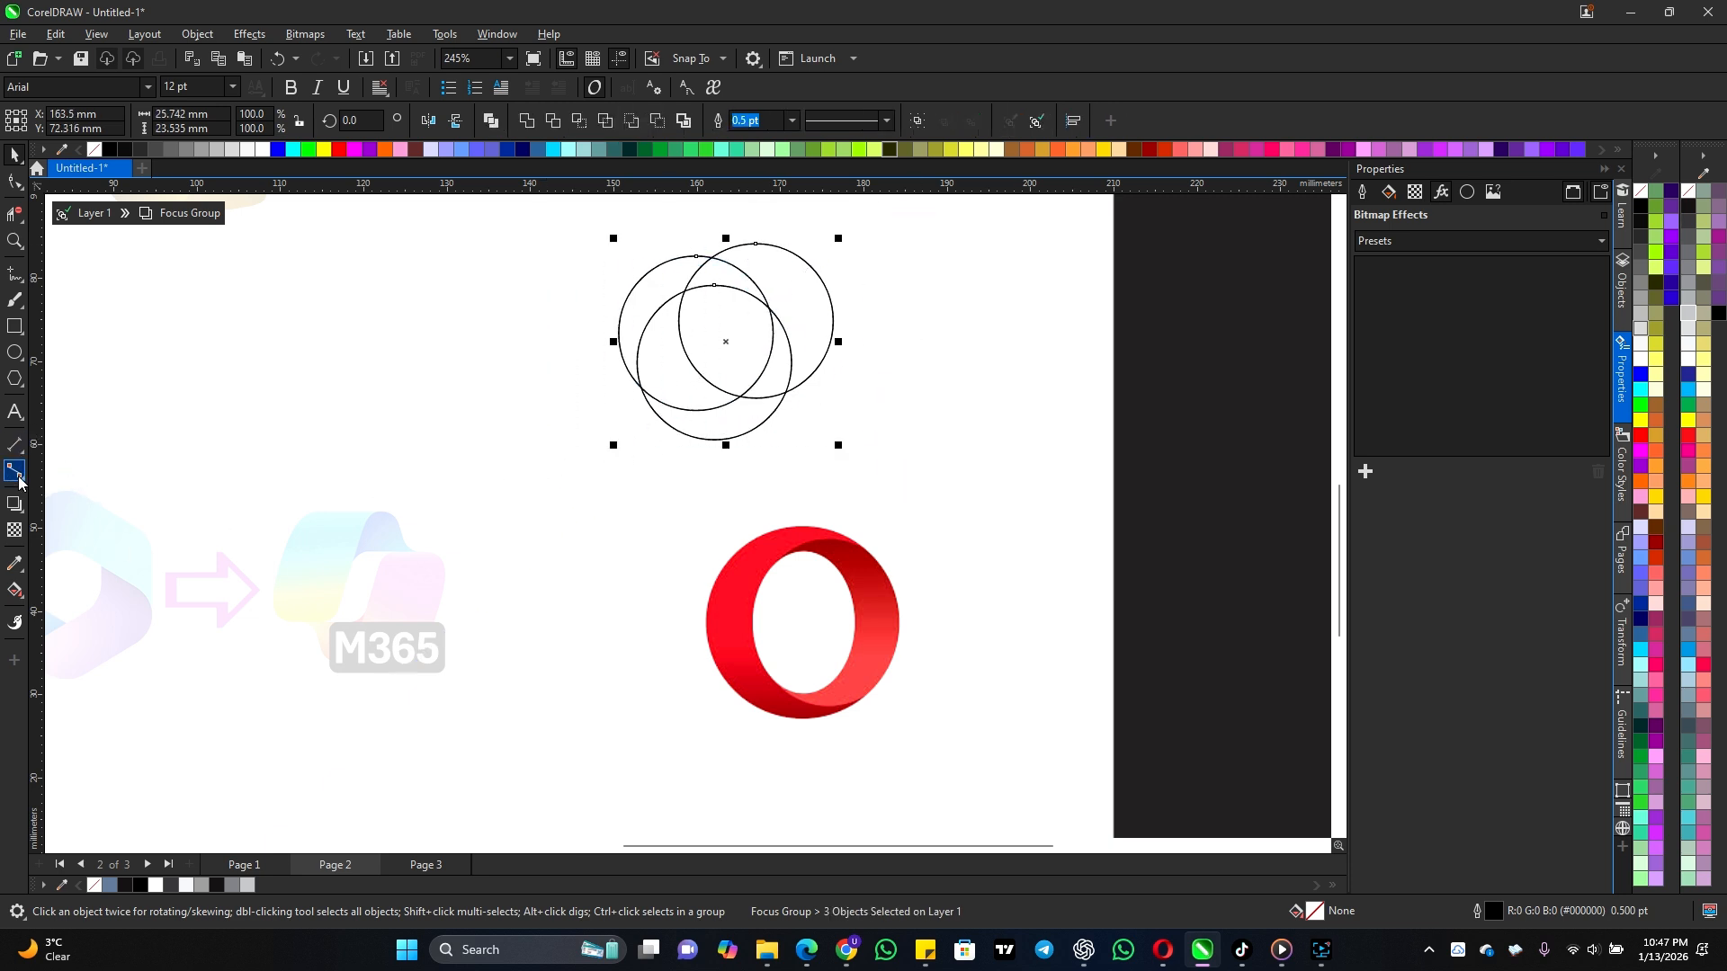
pyautogui.click(13, 216)
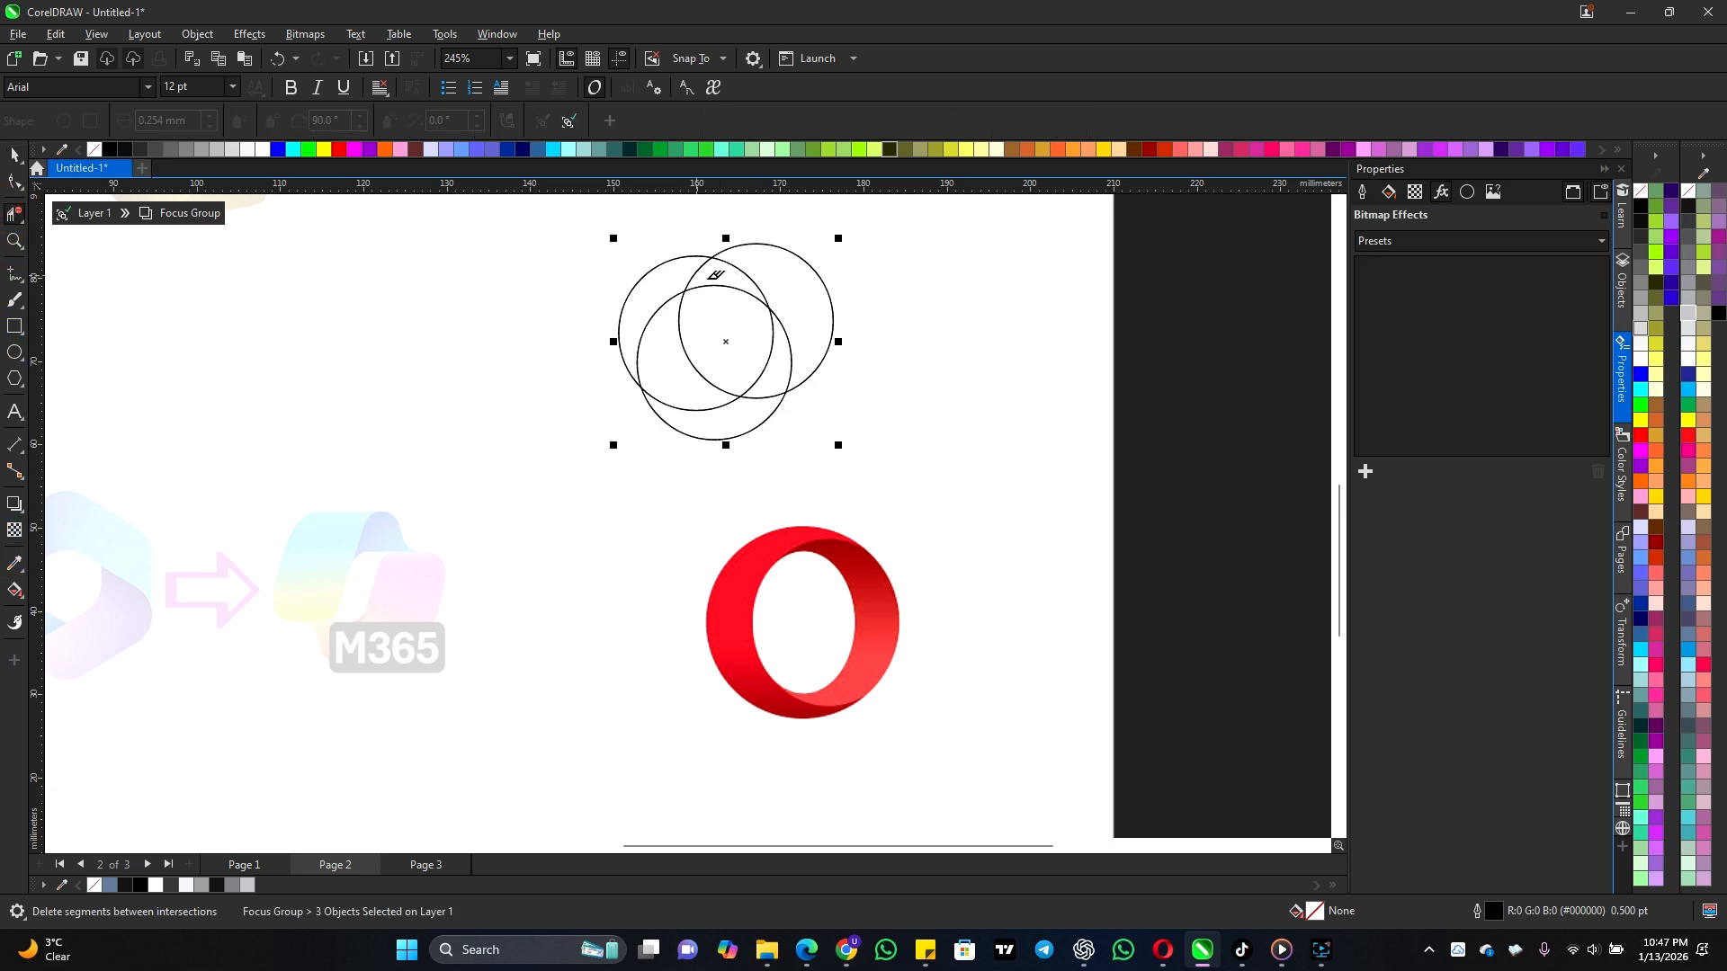
pyautogui.click(779, 319)
pyautogui.click(702, 287)
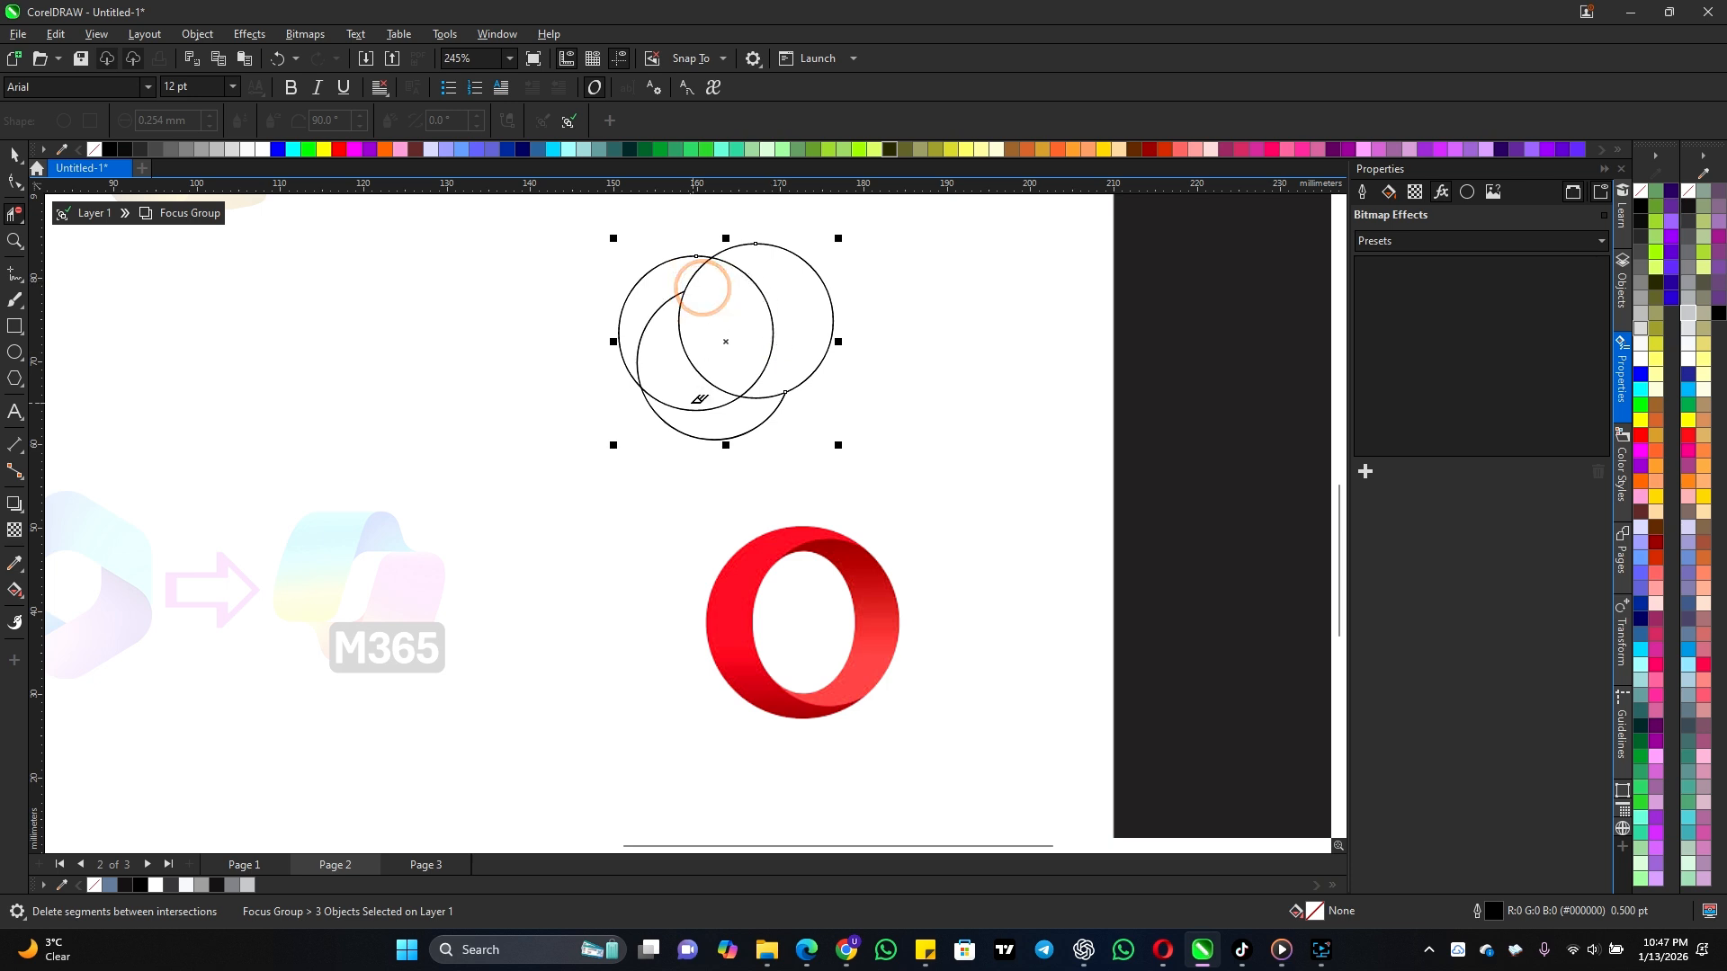
pyautogui.click(678, 406)
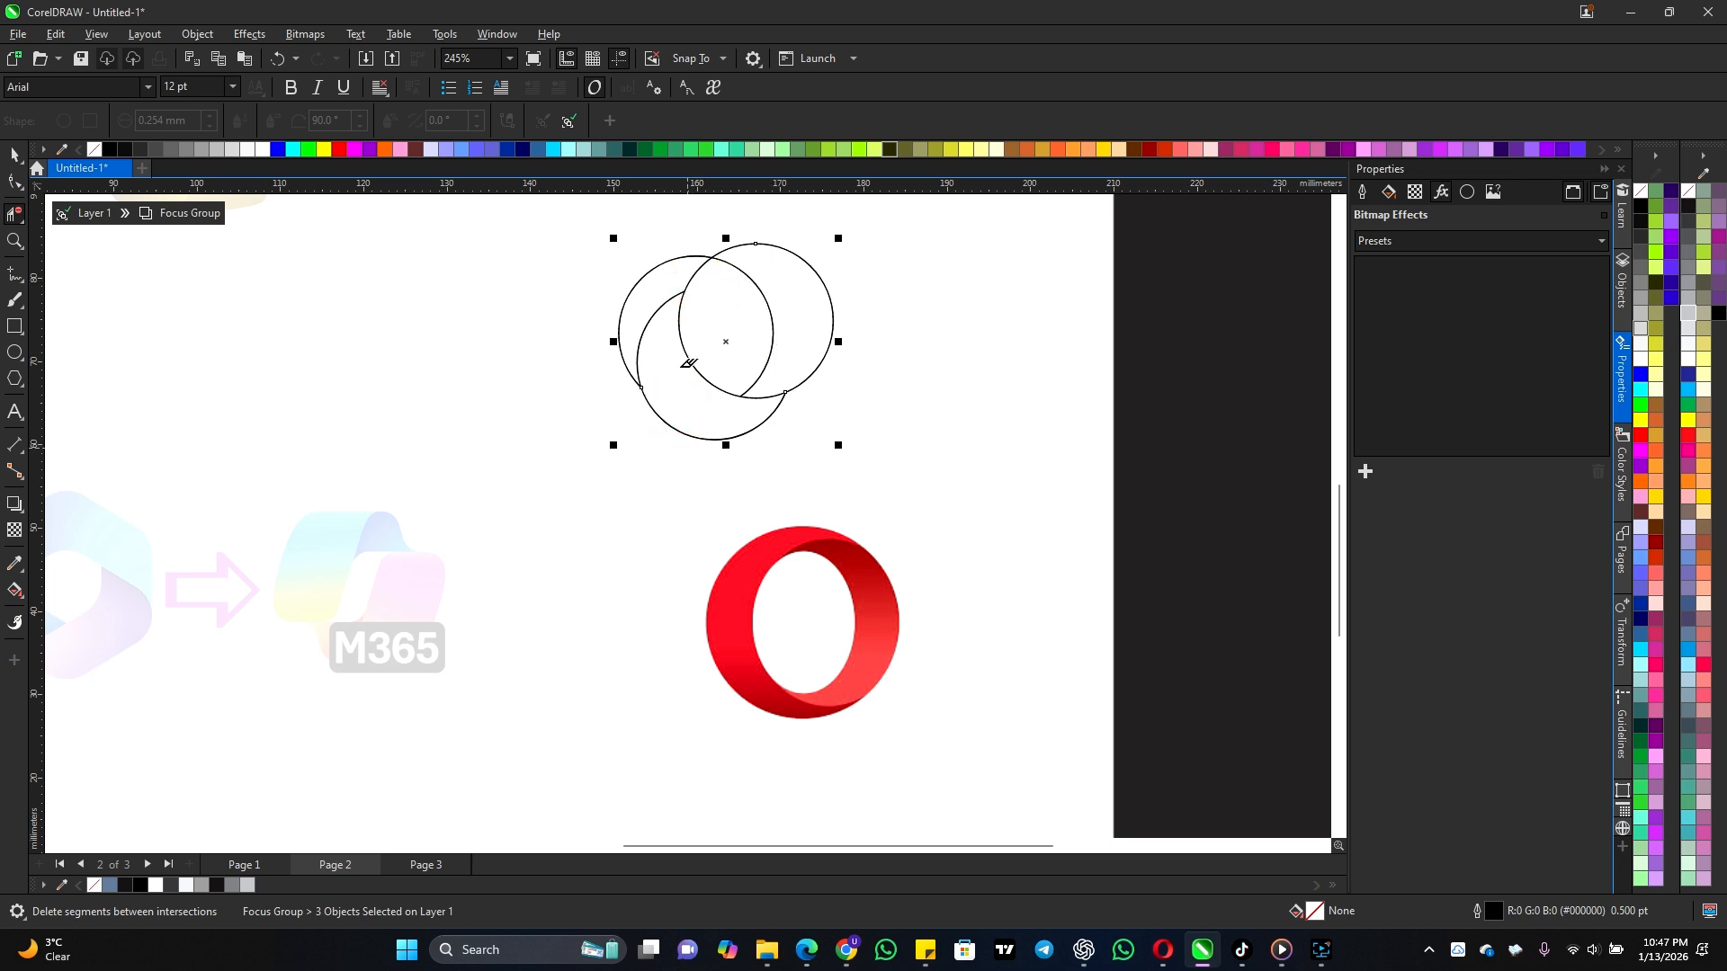
pyautogui.click(666, 301)
pyautogui.hotkey('ctrl', 'z')
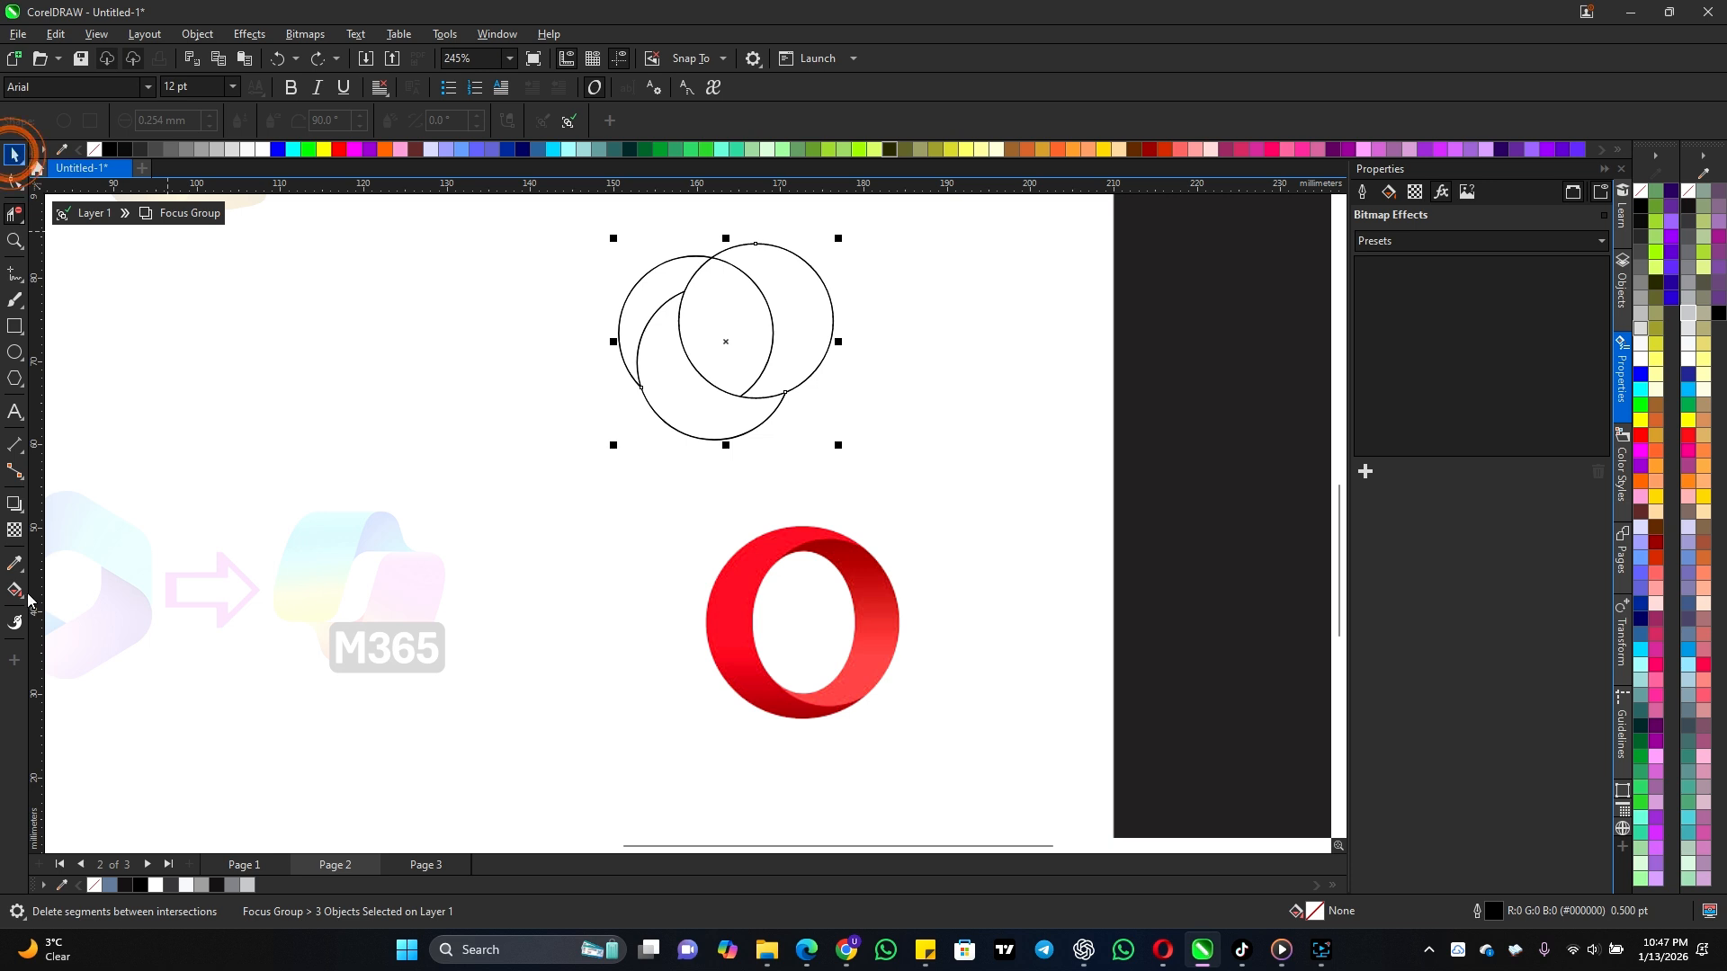
# Step: Use Smart Fill to fill the left, right and lower crescents around the central opening with blue-grey
pyautogui.click(15, 155)
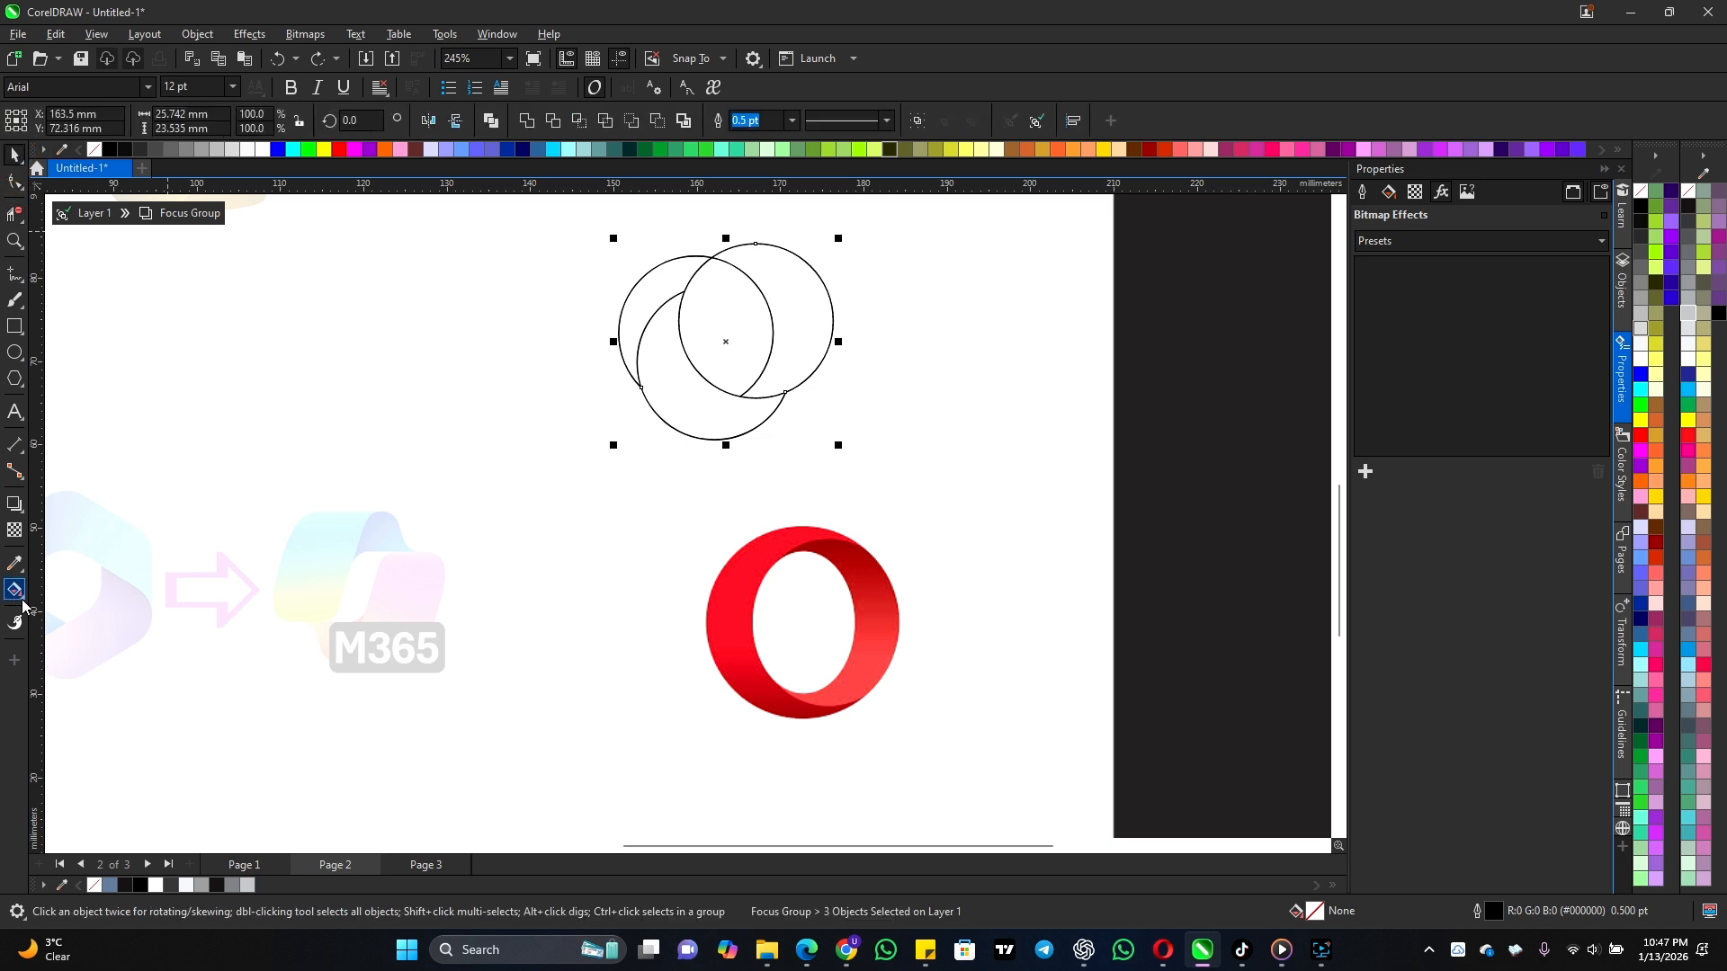
pyautogui.click(22, 601)
pyautogui.click(66, 607)
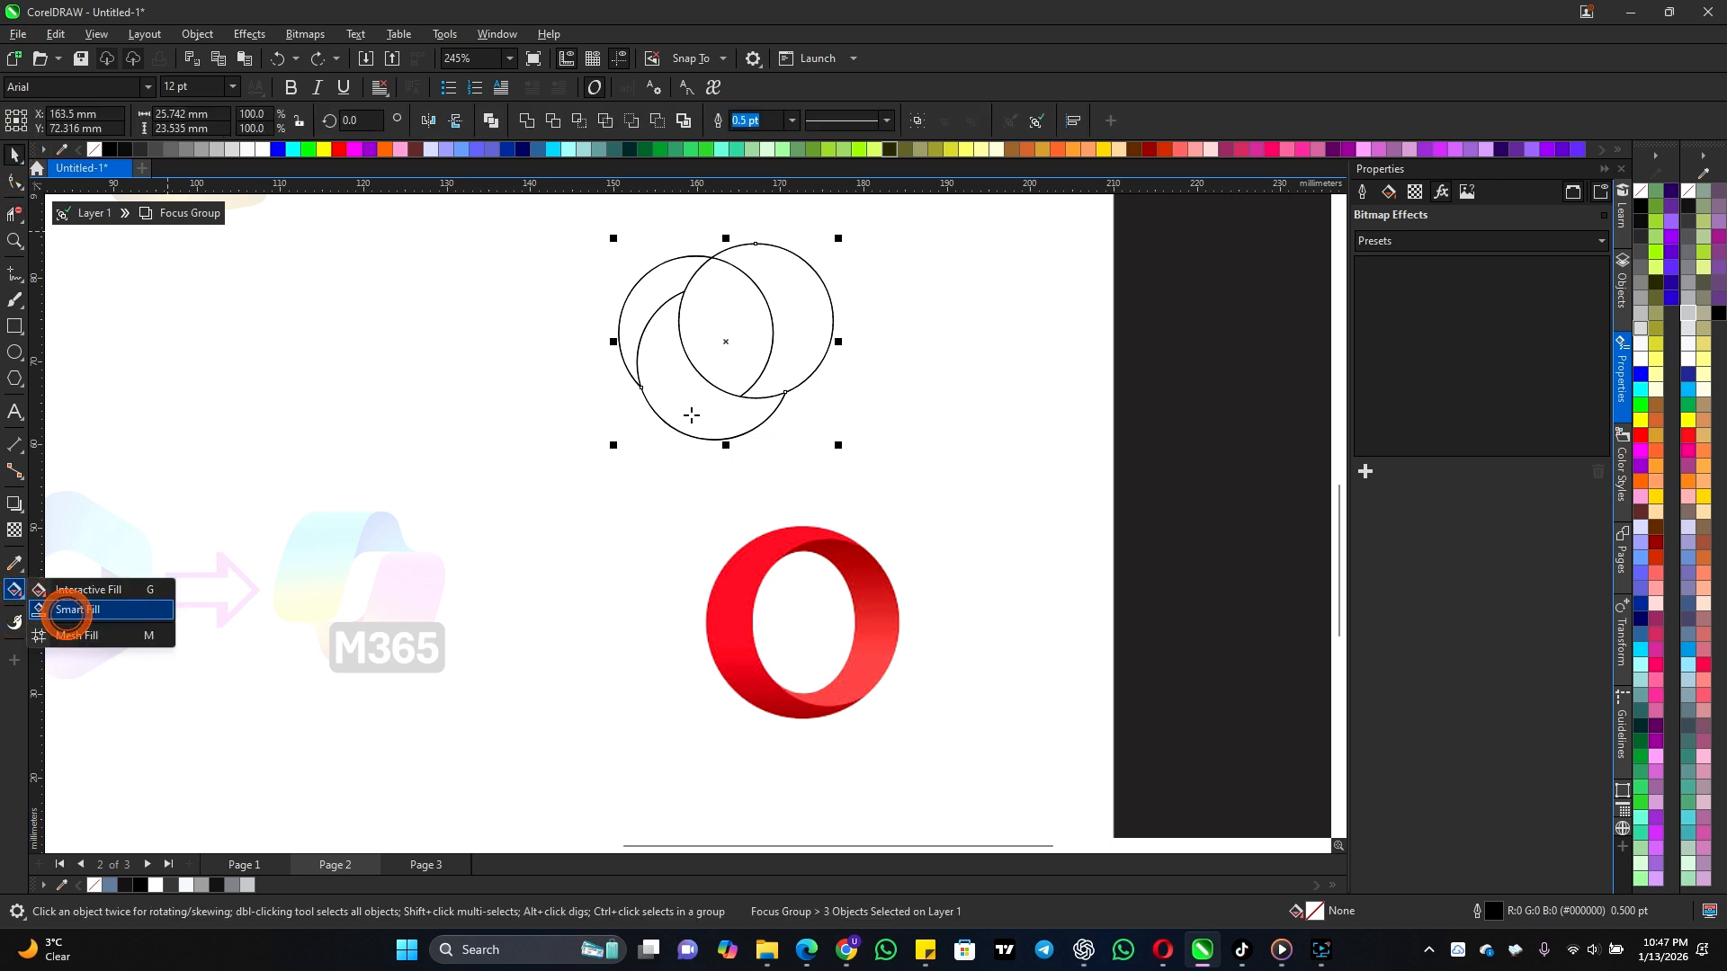
pyautogui.click(662, 278)
pyautogui.click(795, 306)
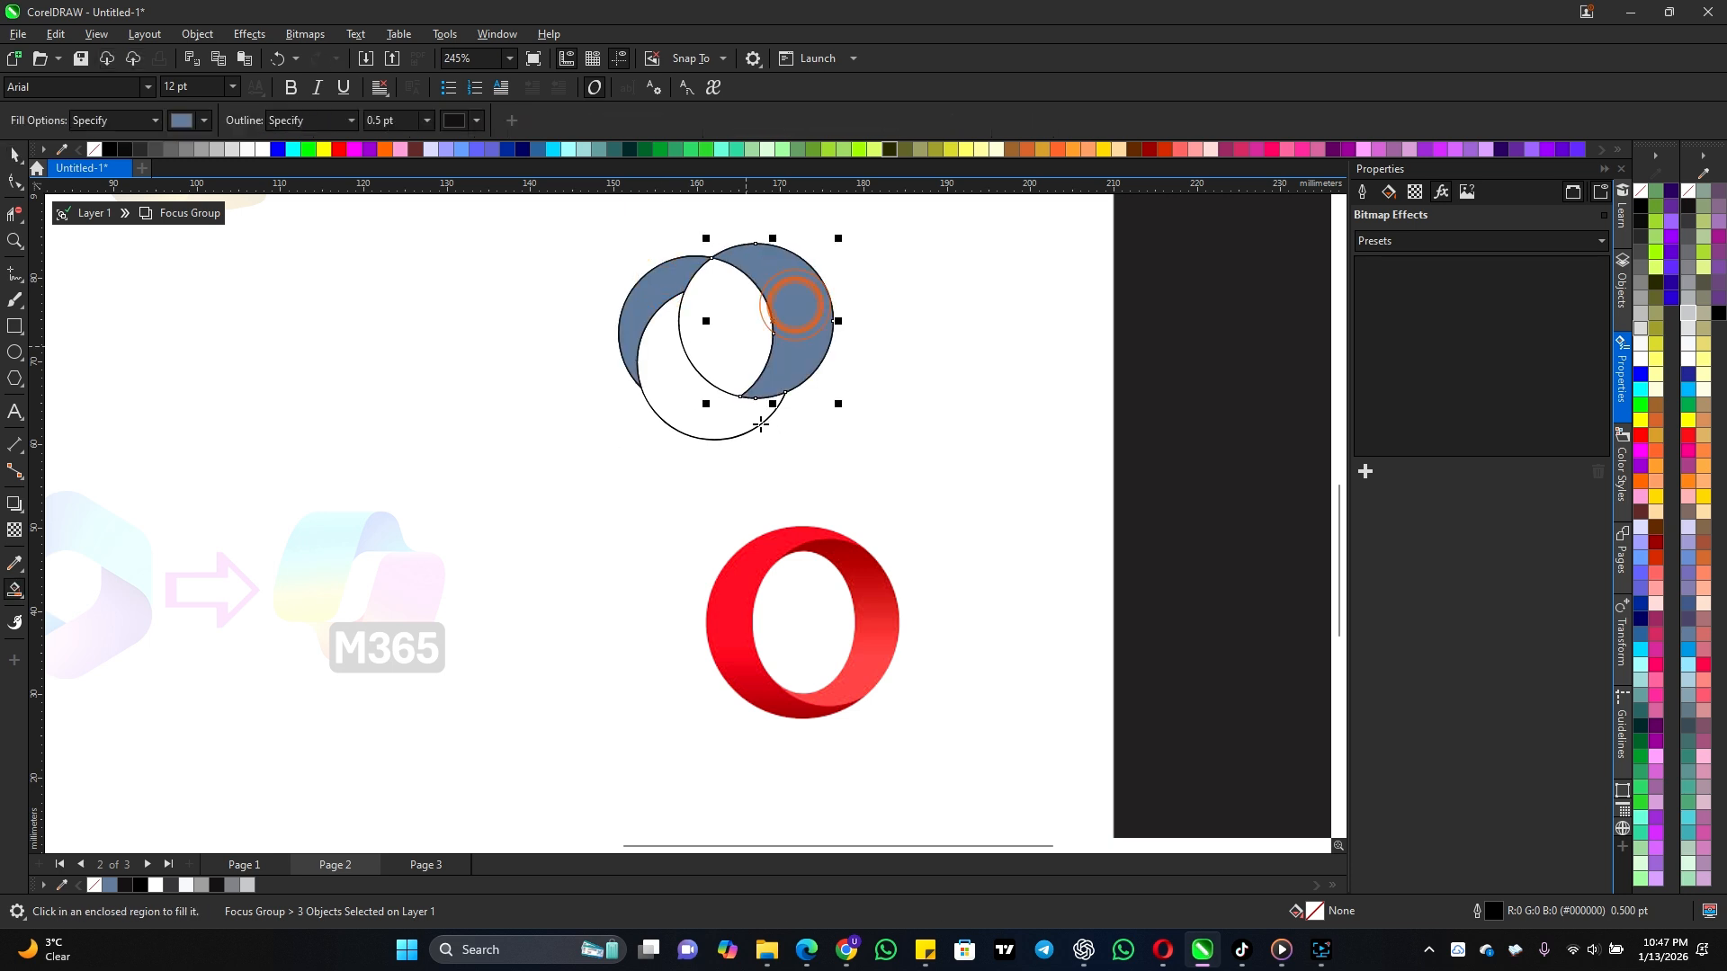
pyautogui.click(688, 403)
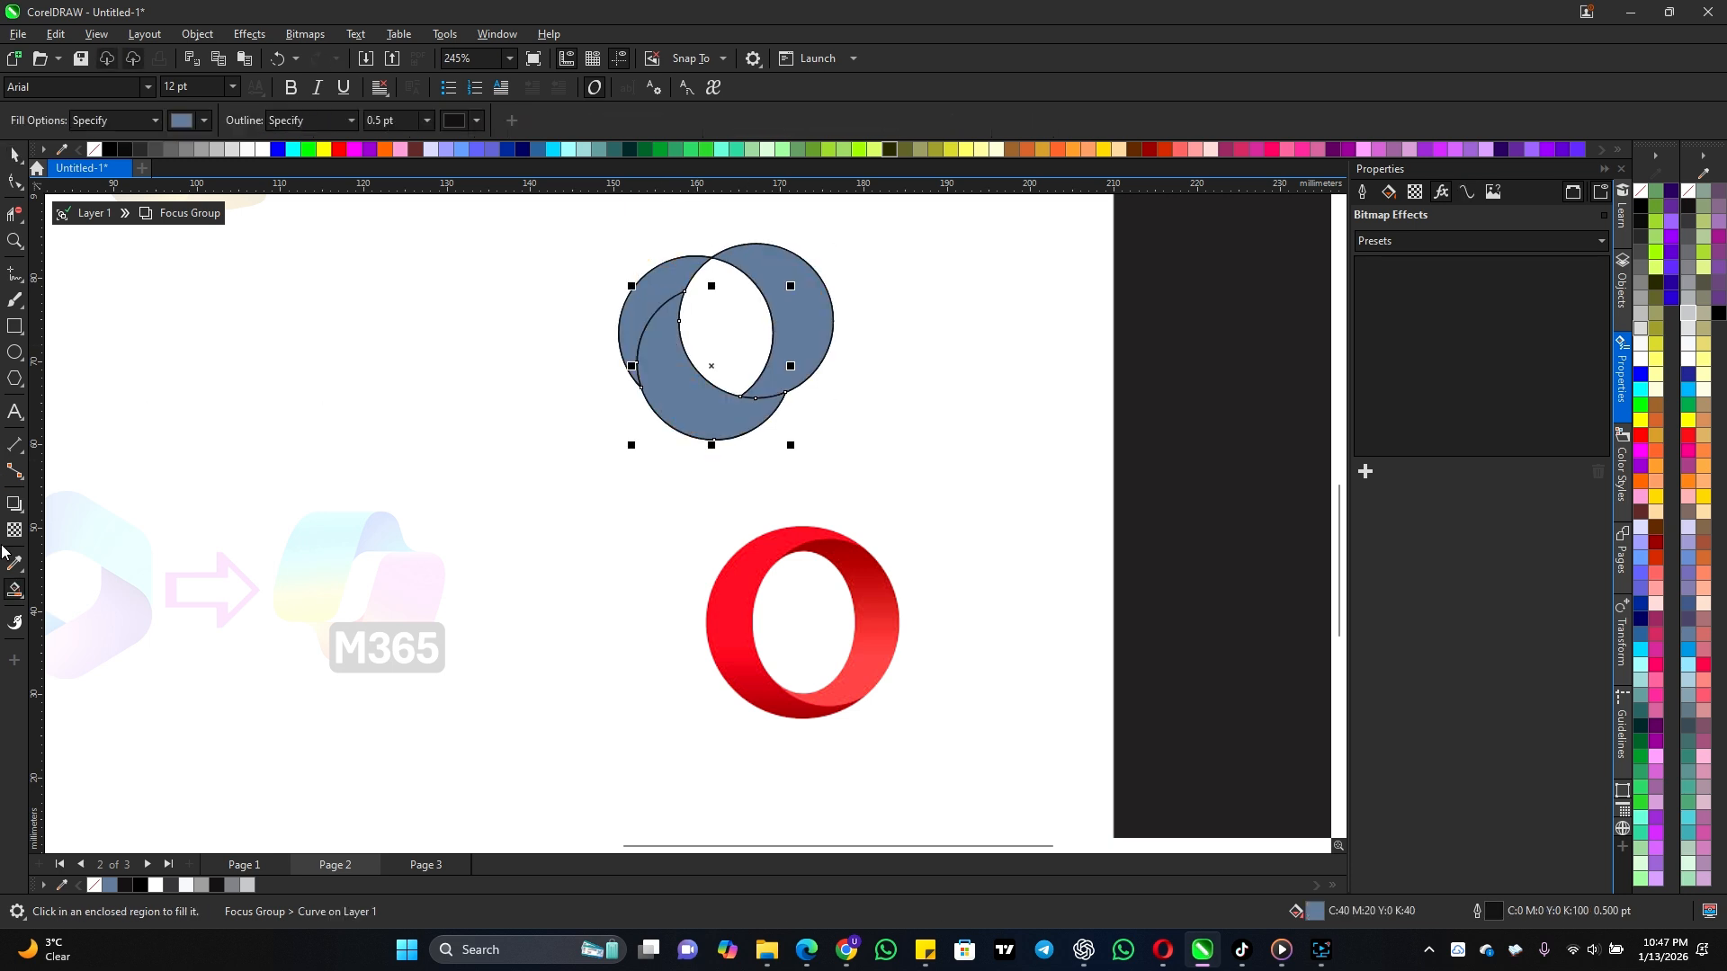
# Step: Apply a linear fountain fill to the right crescent, running from its outer right side up toward its upper tip
pyautogui.click(14, 591)
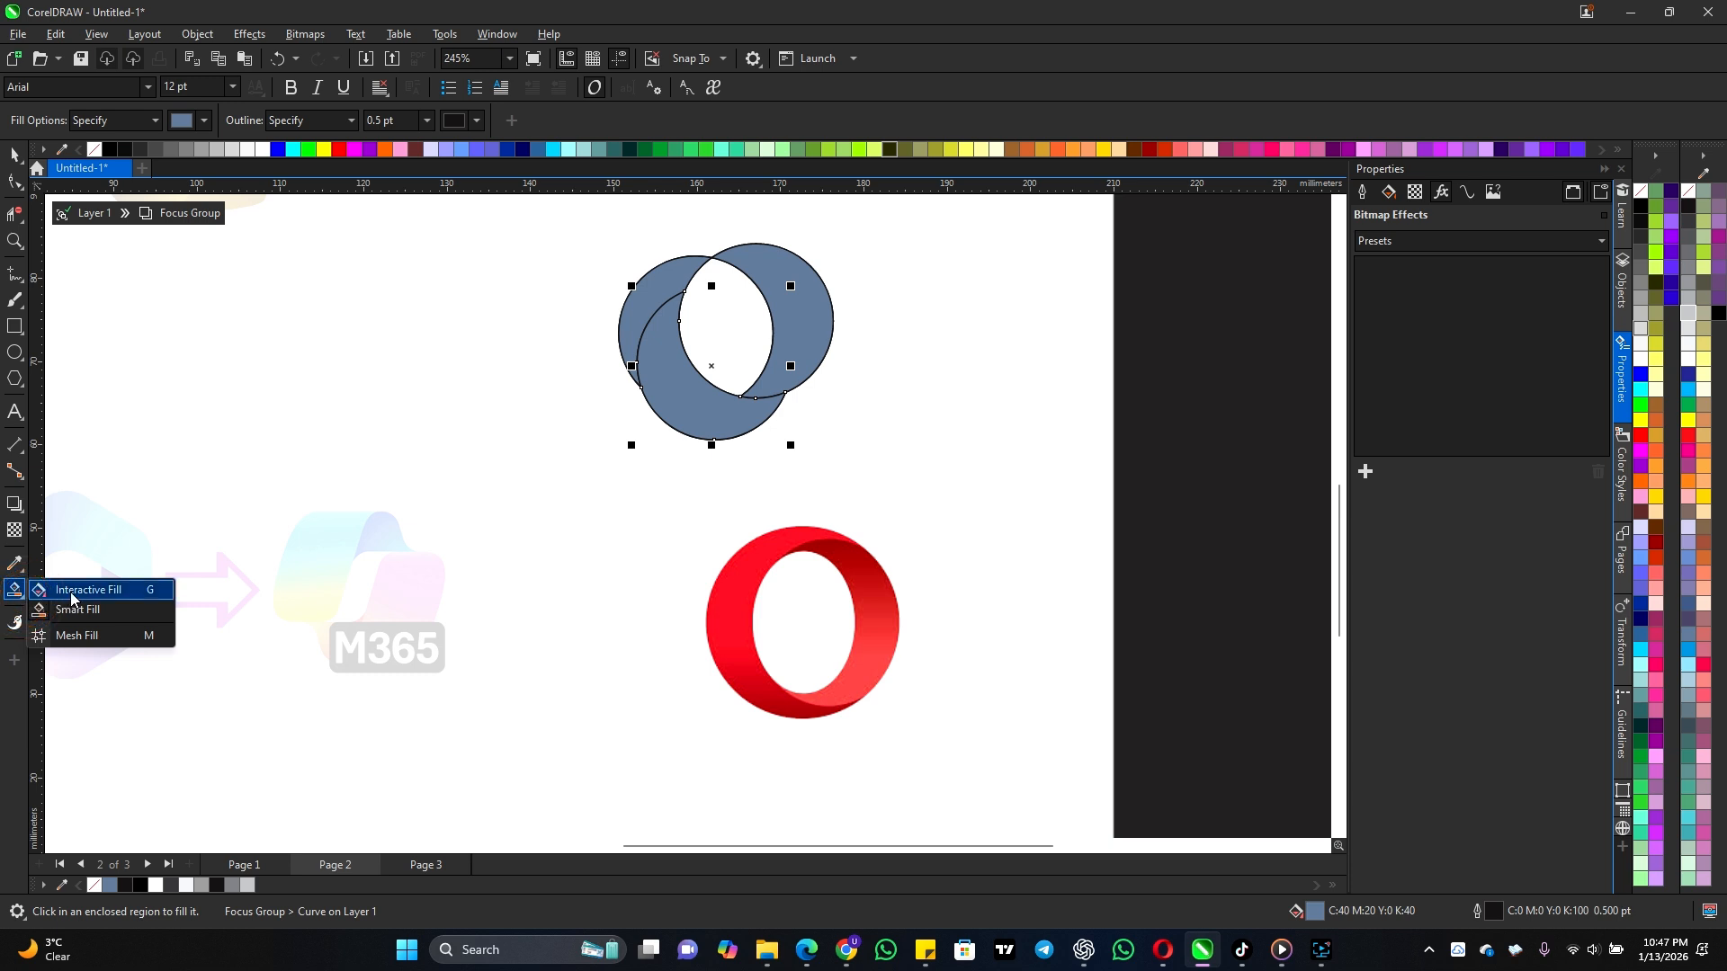
pyautogui.click(16, 155)
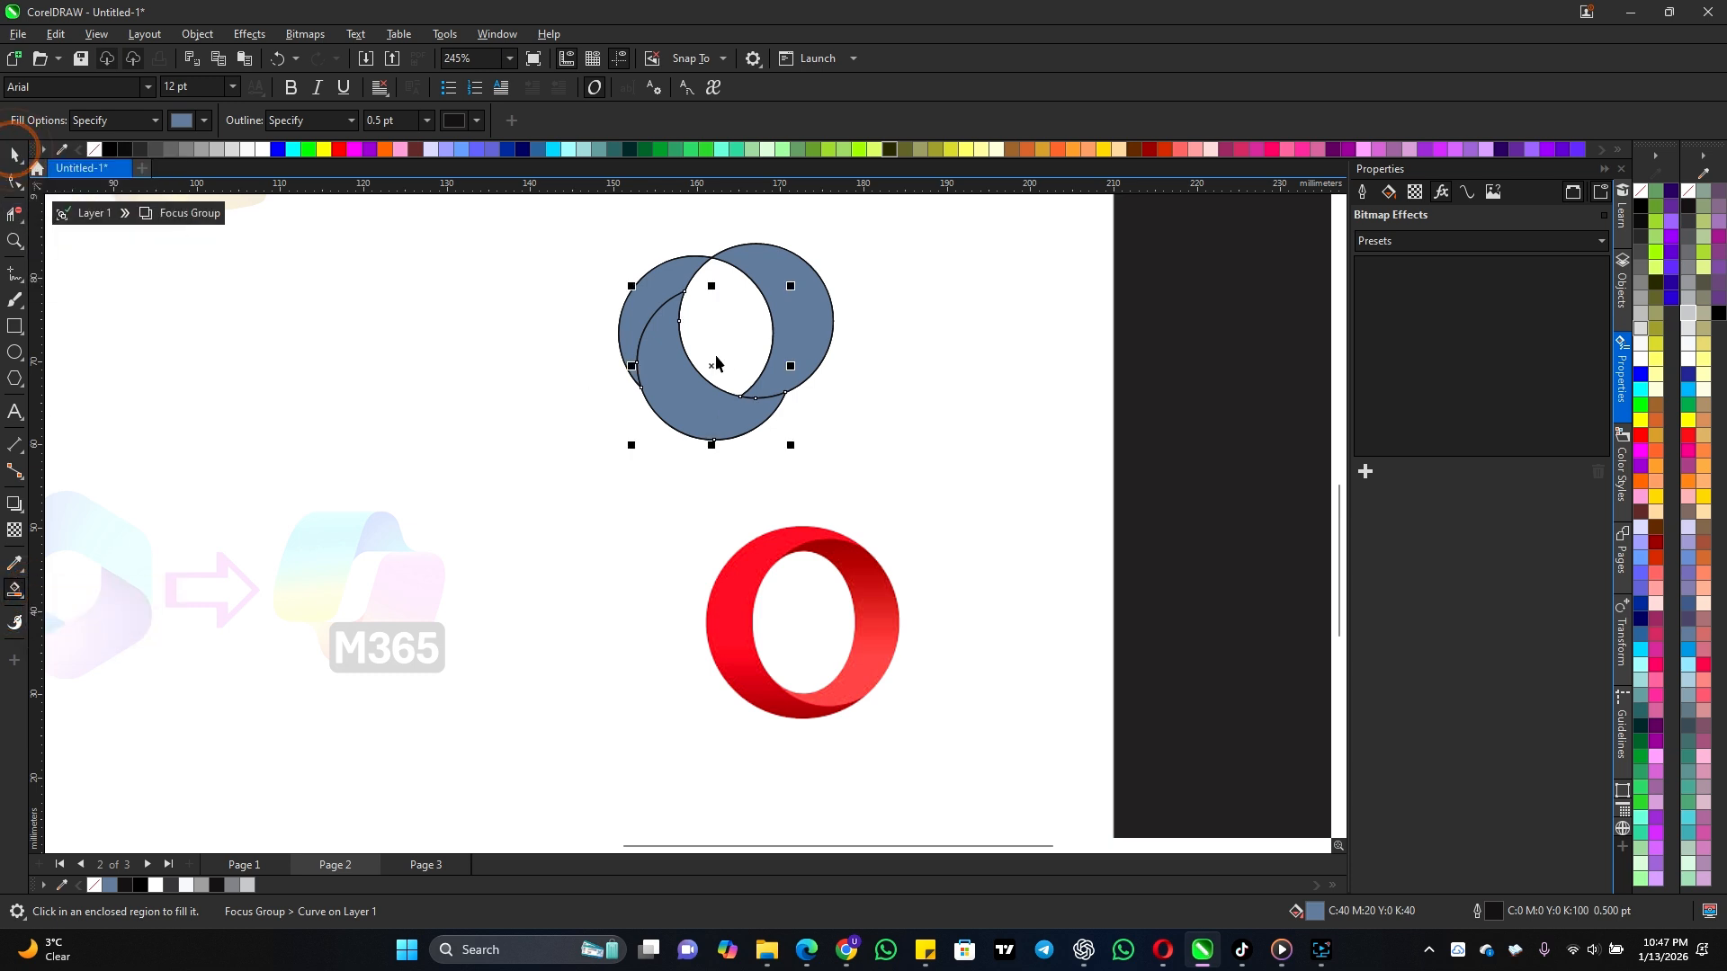
pyautogui.click(790, 273)
pyautogui.press('space')
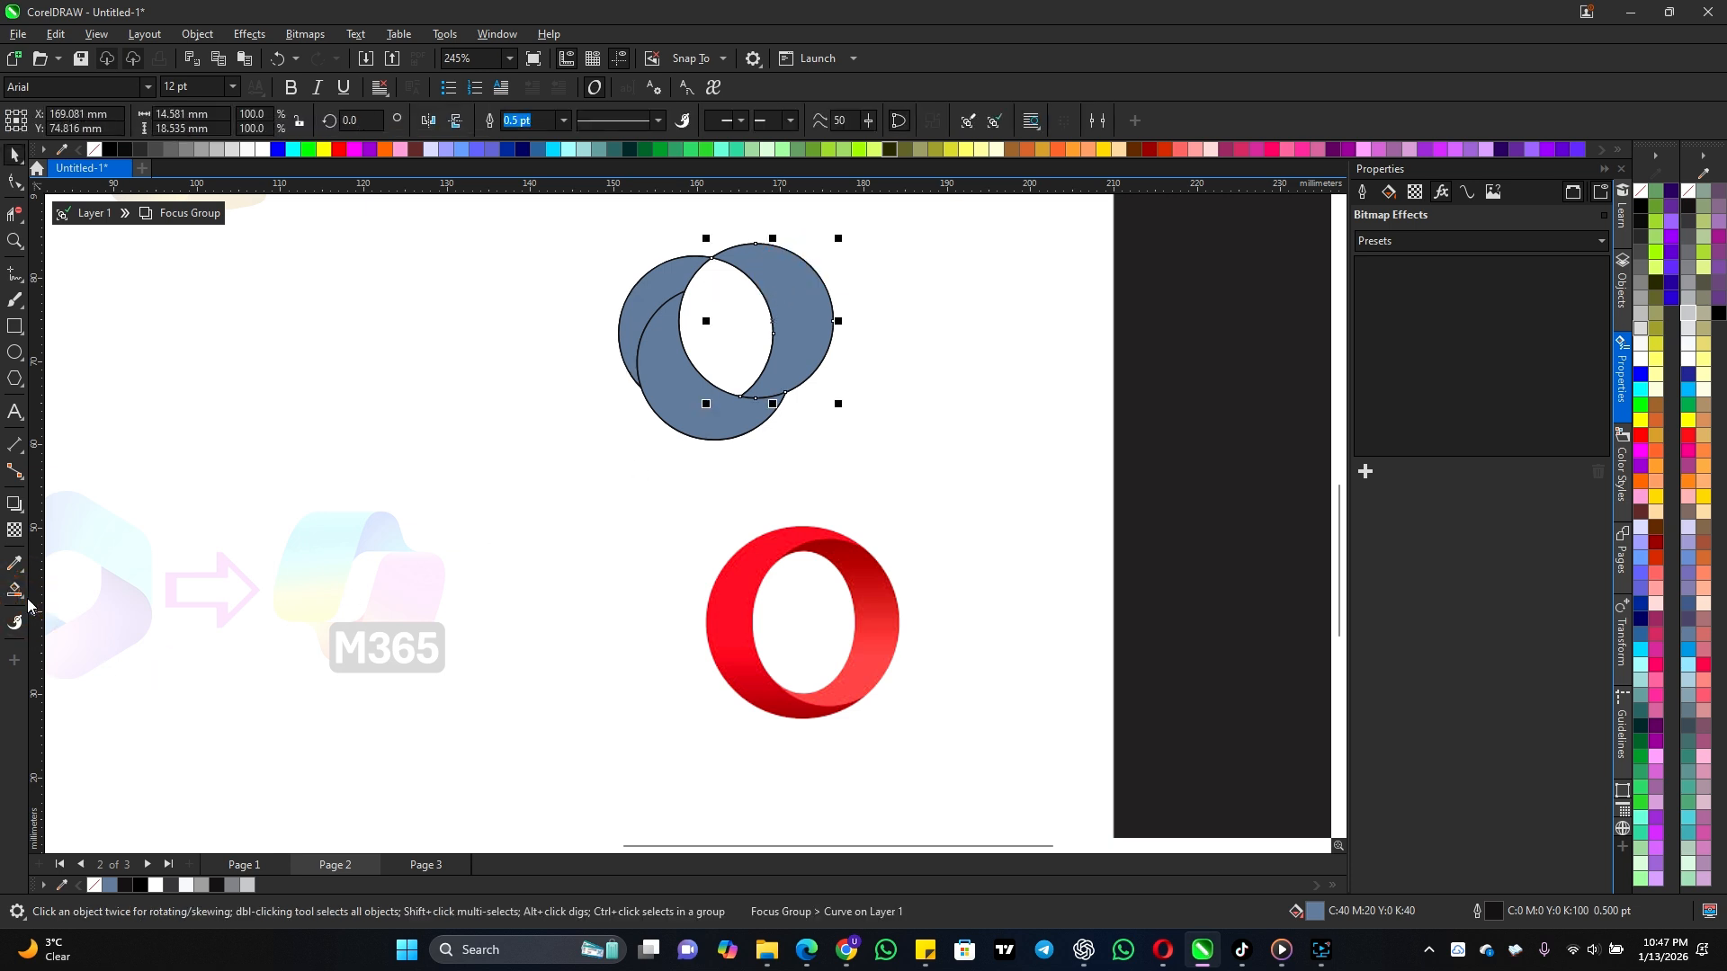
pyautogui.click(25, 603)
pyautogui.click(76, 584)
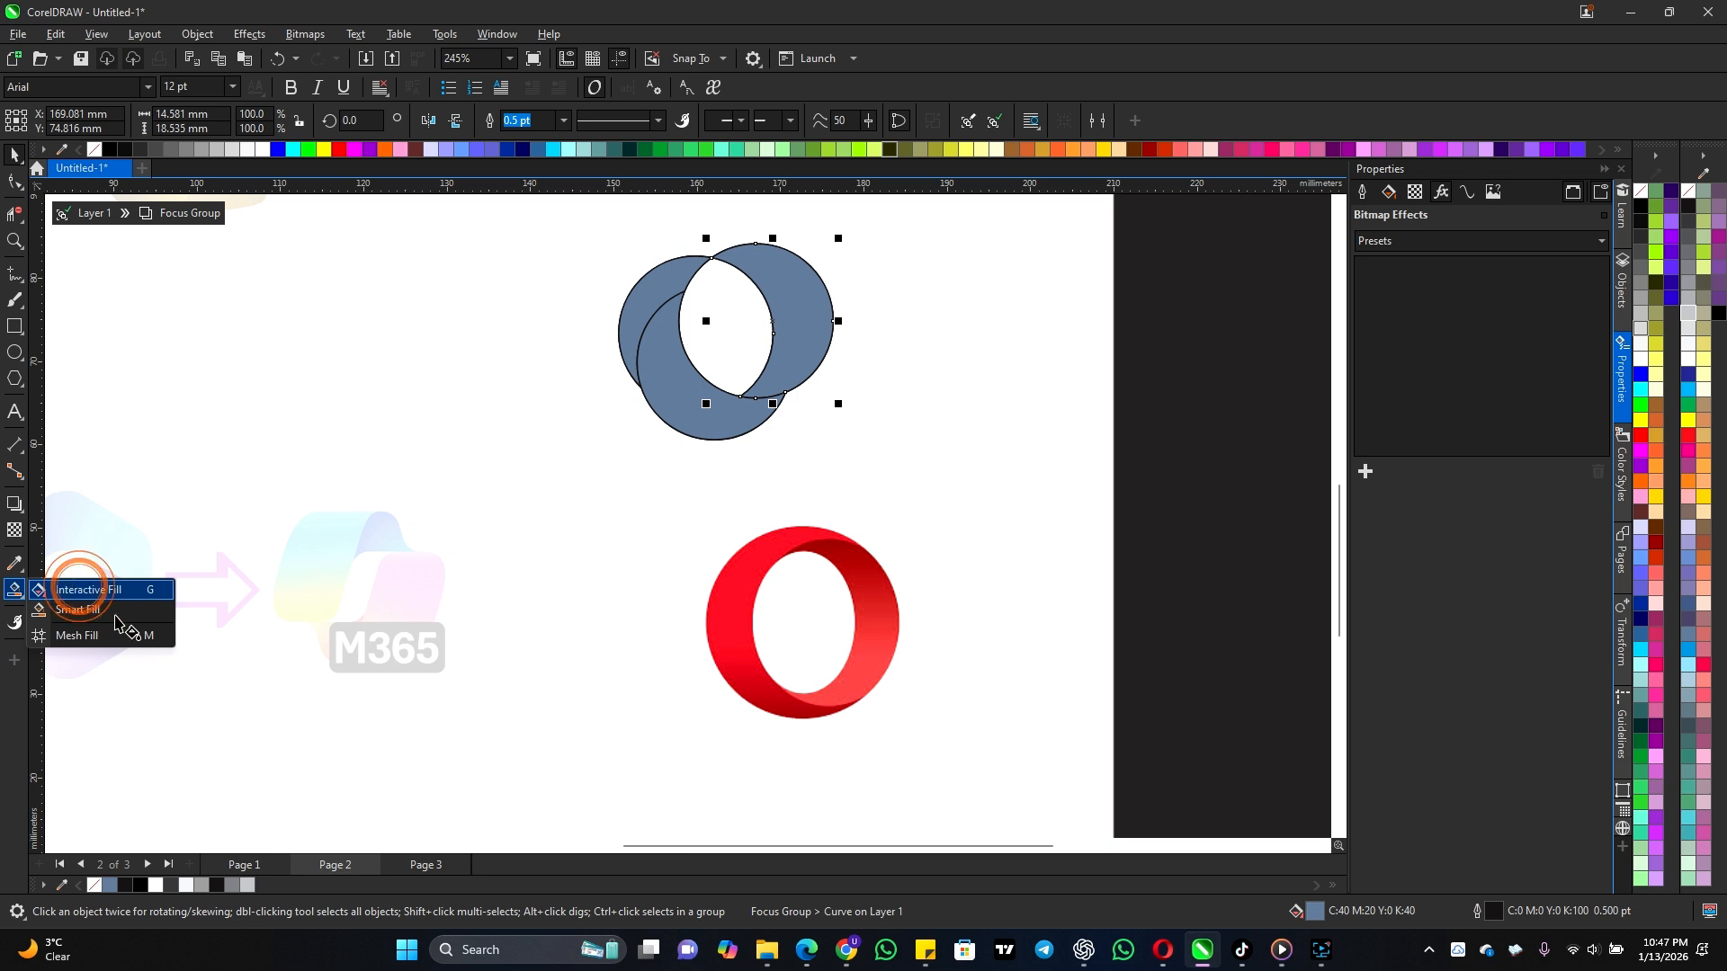
pyautogui.moveTo(813, 324); pyautogui.dragTo(744, 255)
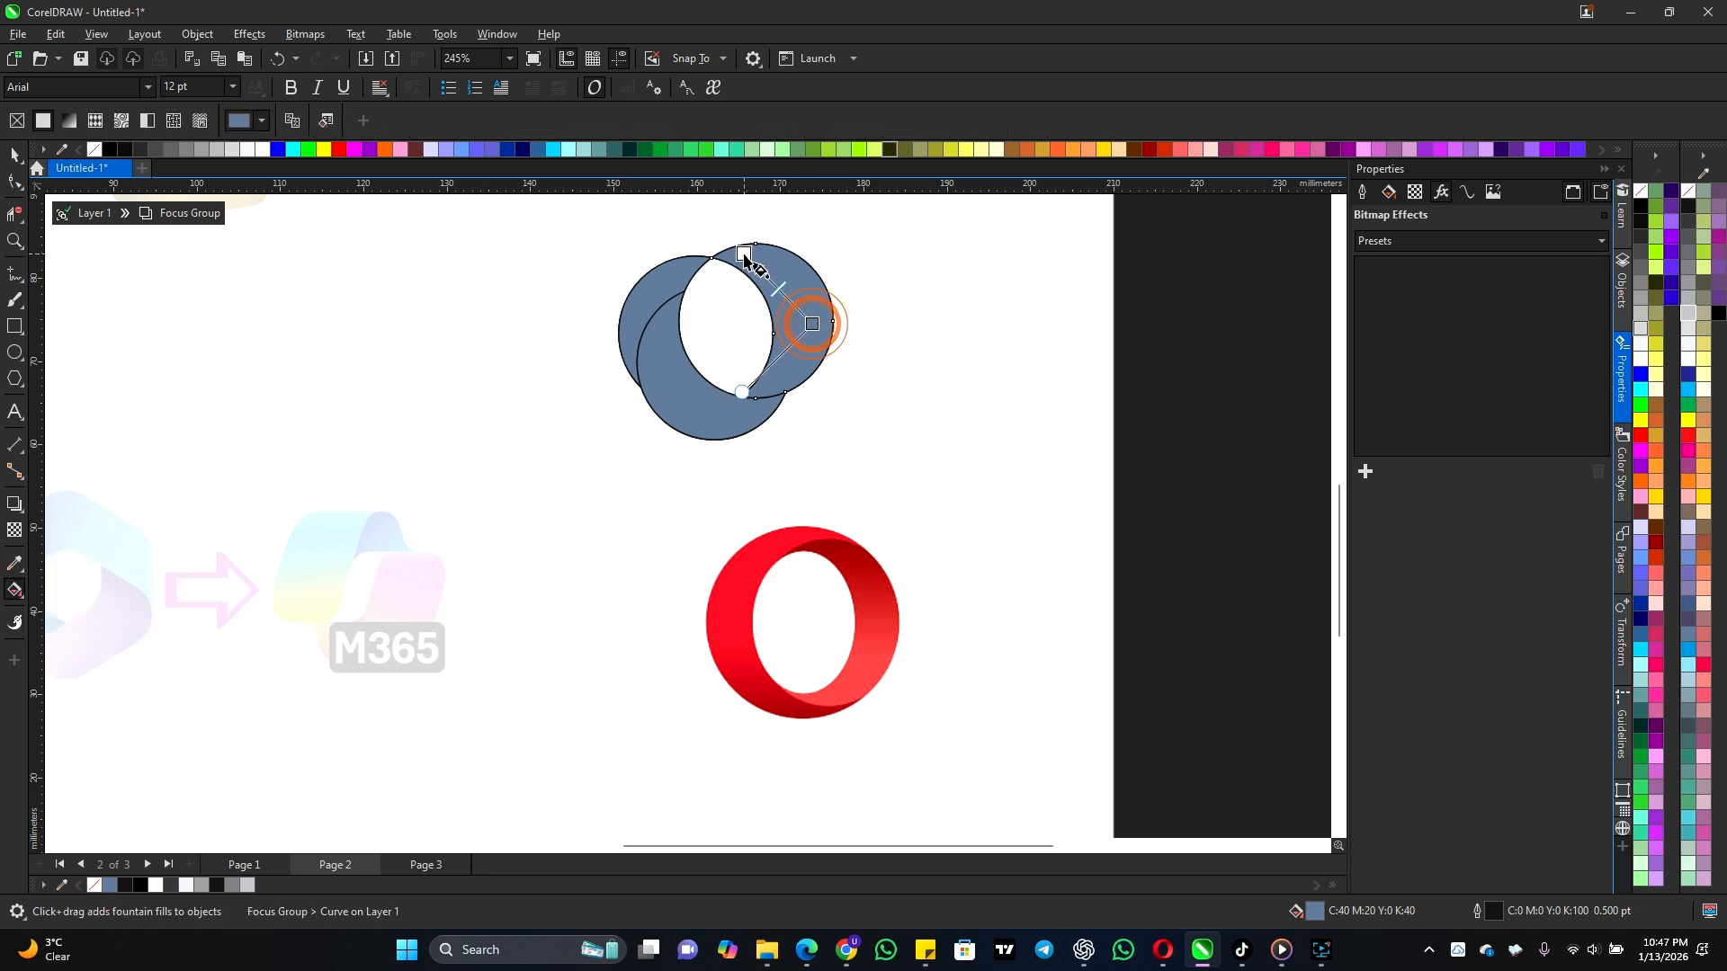
# Step: Set the starting colour of the right crescent's fountain fill to dark red, C36 M95 Y93 K58
pyautogui.click(813, 324)
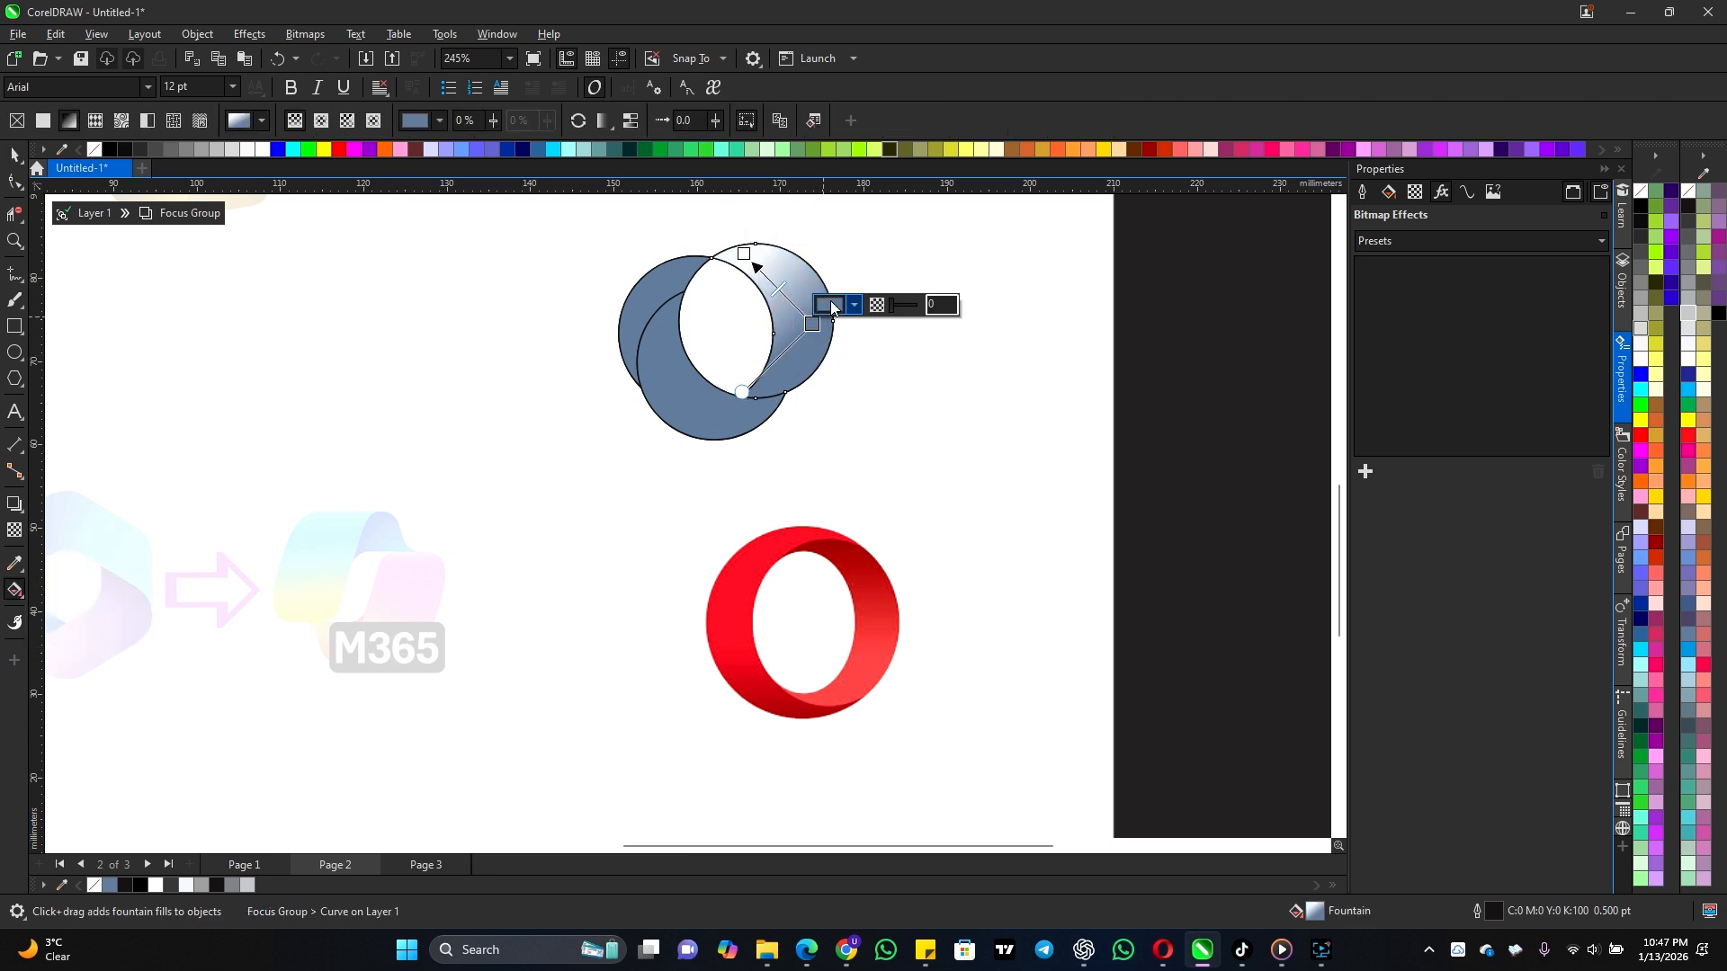
pyautogui.click(832, 305)
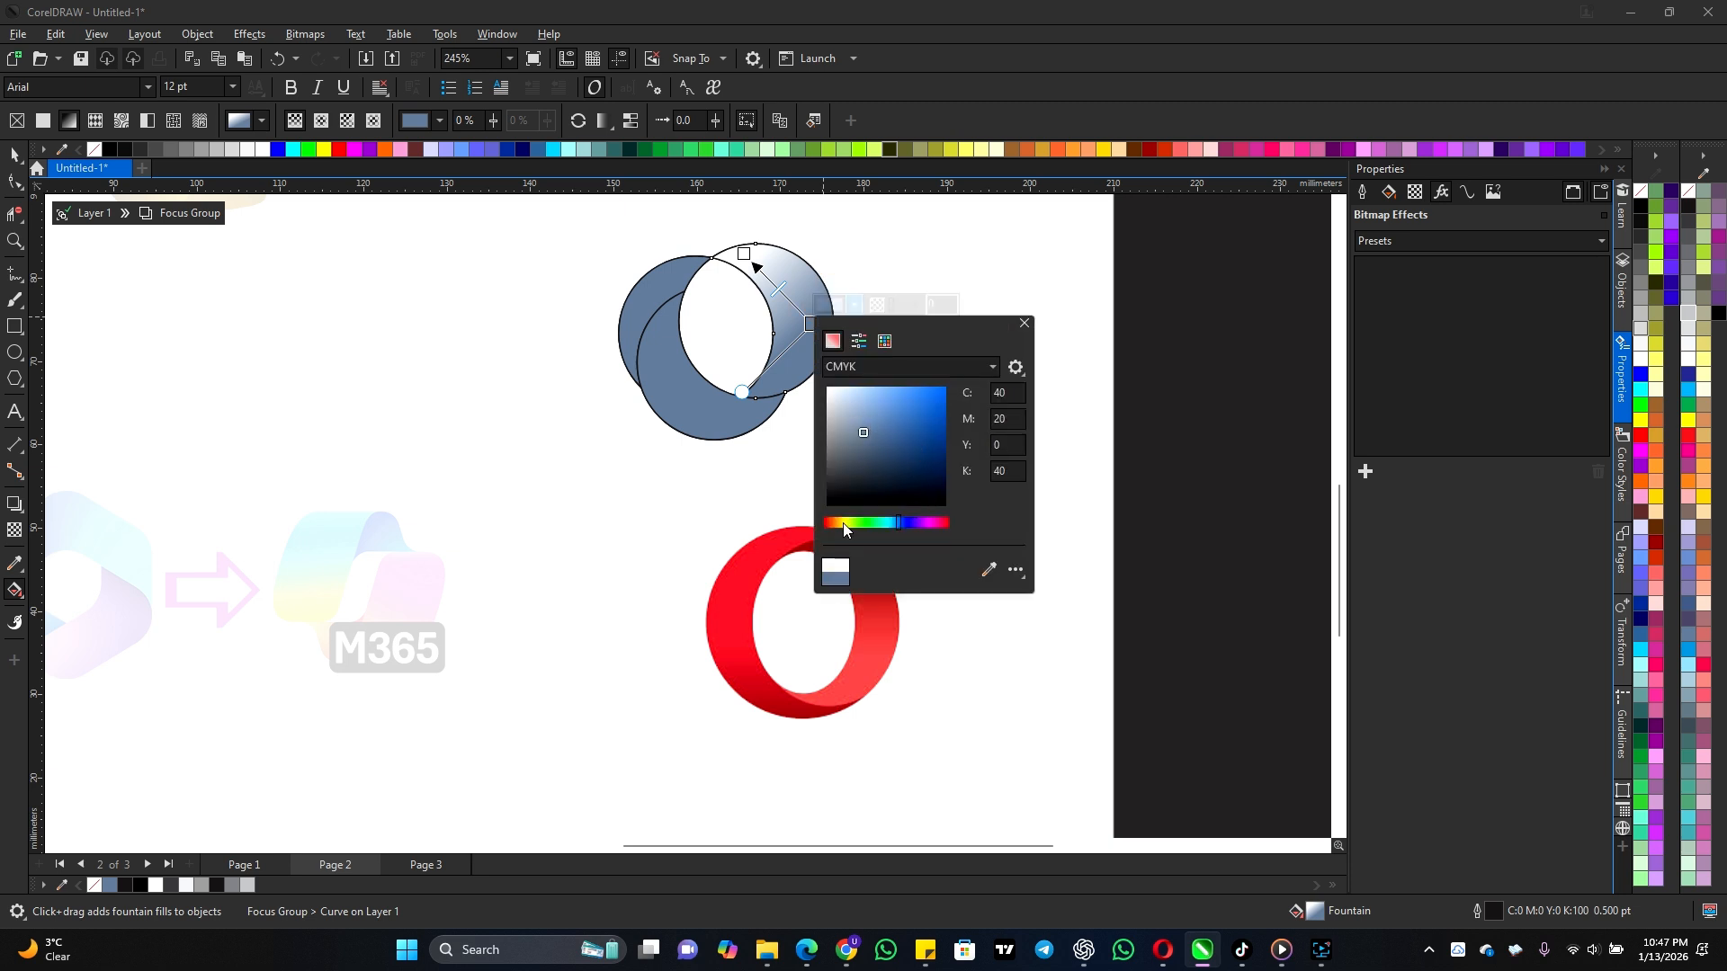
pyautogui.moveTo(844, 525); pyautogui.dragTo(824, 524)
pyautogui.click(946, 474)
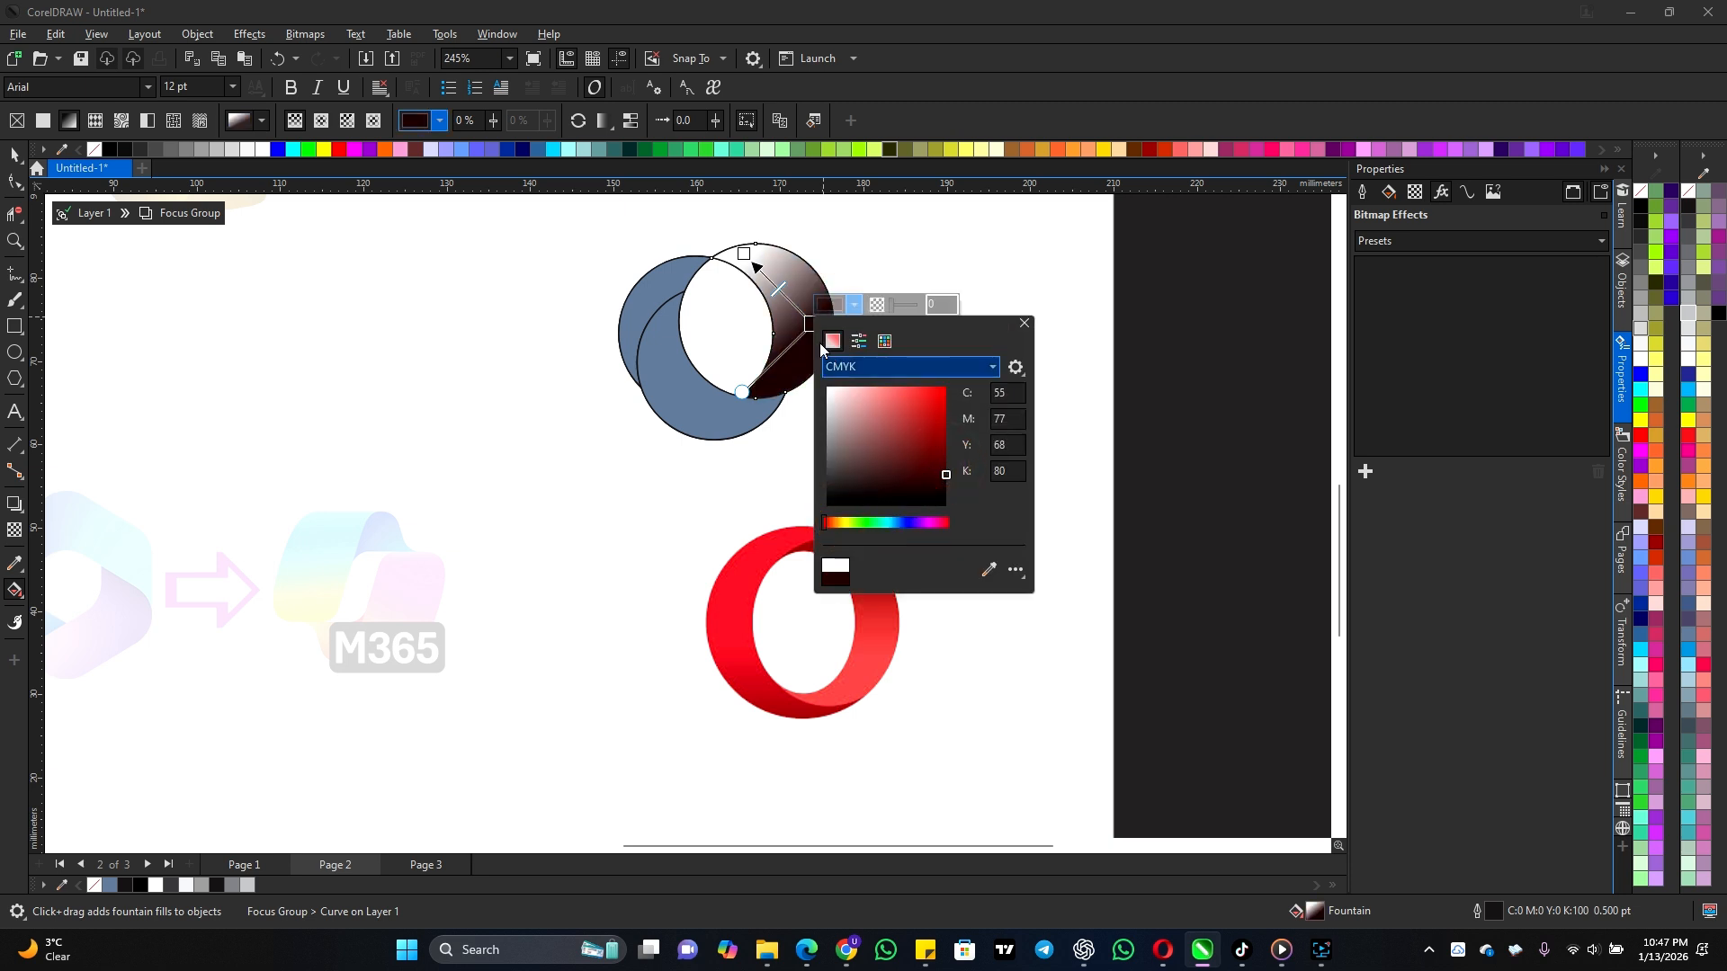
pyautogui.click(946, 474)
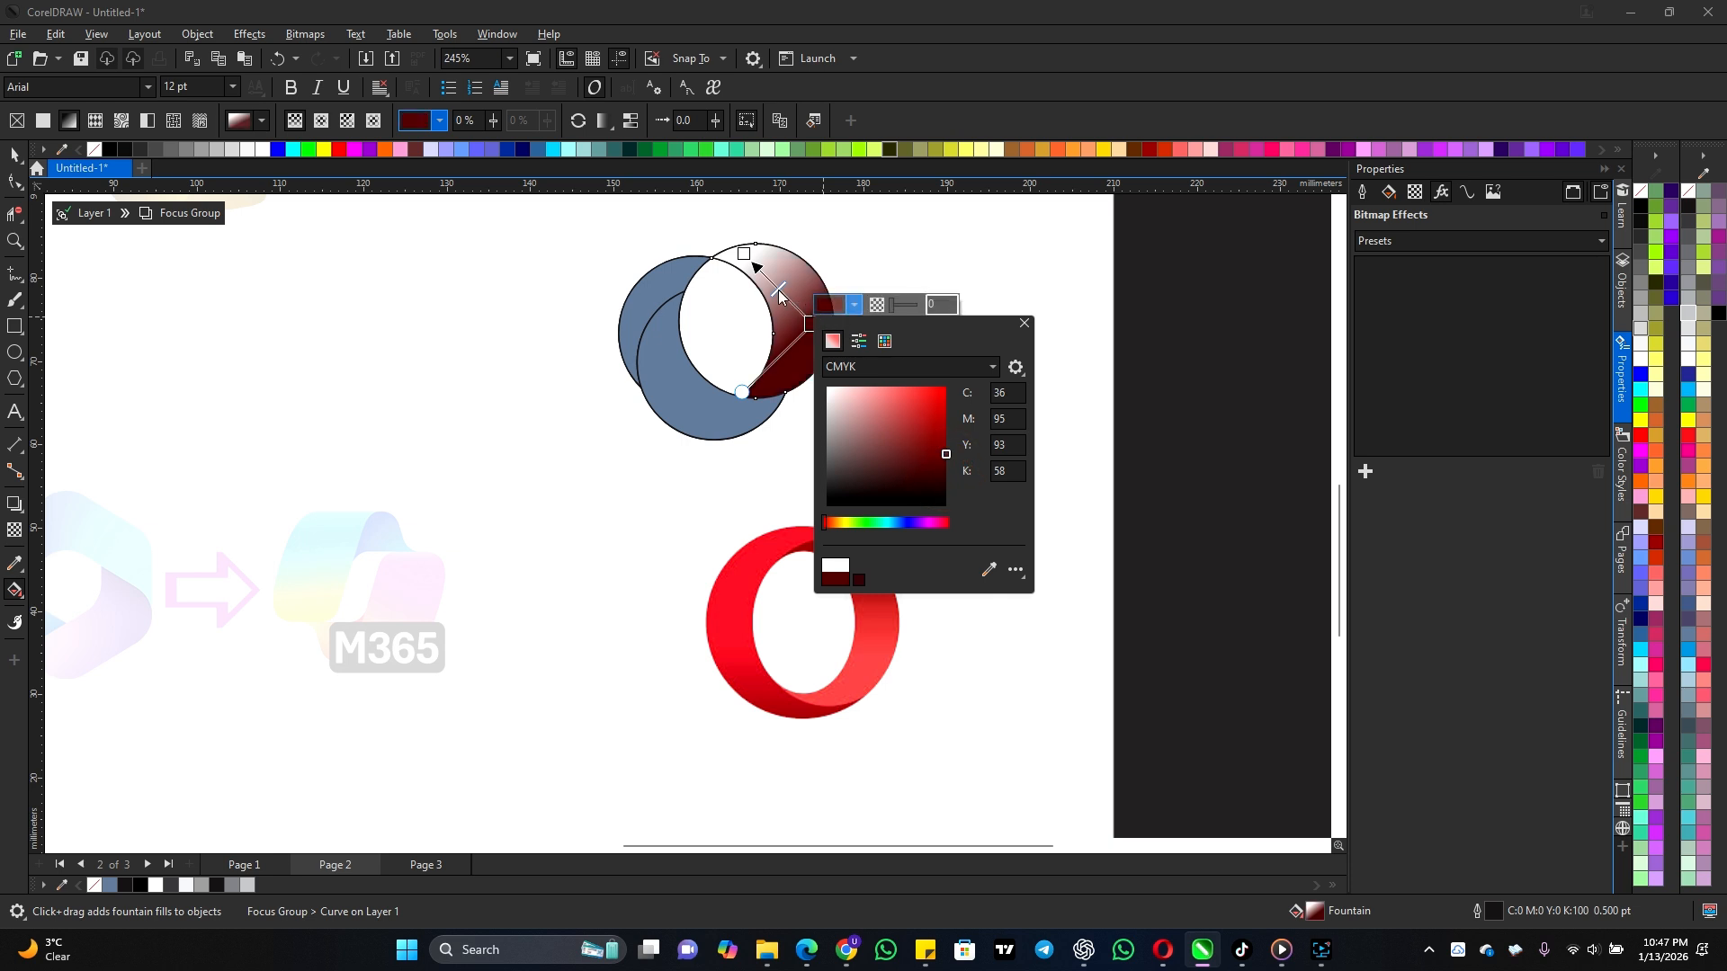
# Step: Set the end colour of the right crescent's gradient to pure red (#FF0000) and shift its dark start down toward the lower edge
pyautogui.click(743, 255)
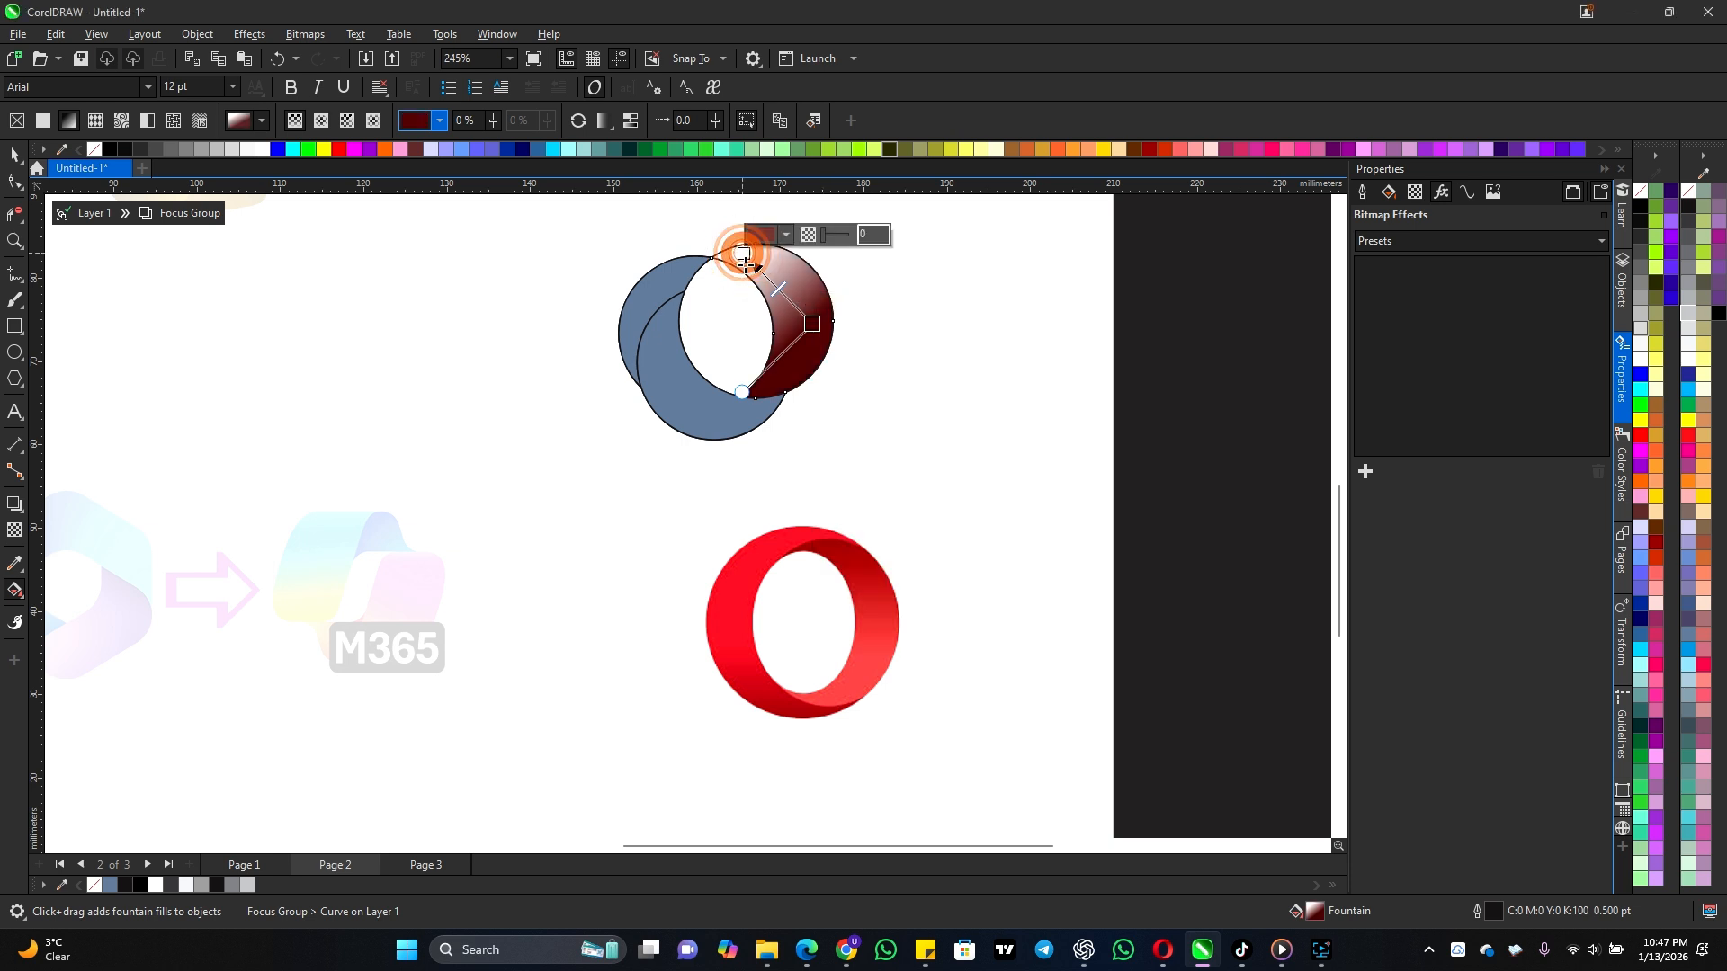
pyautogui.click(785, 234)
pyautogui.click(866, 355)
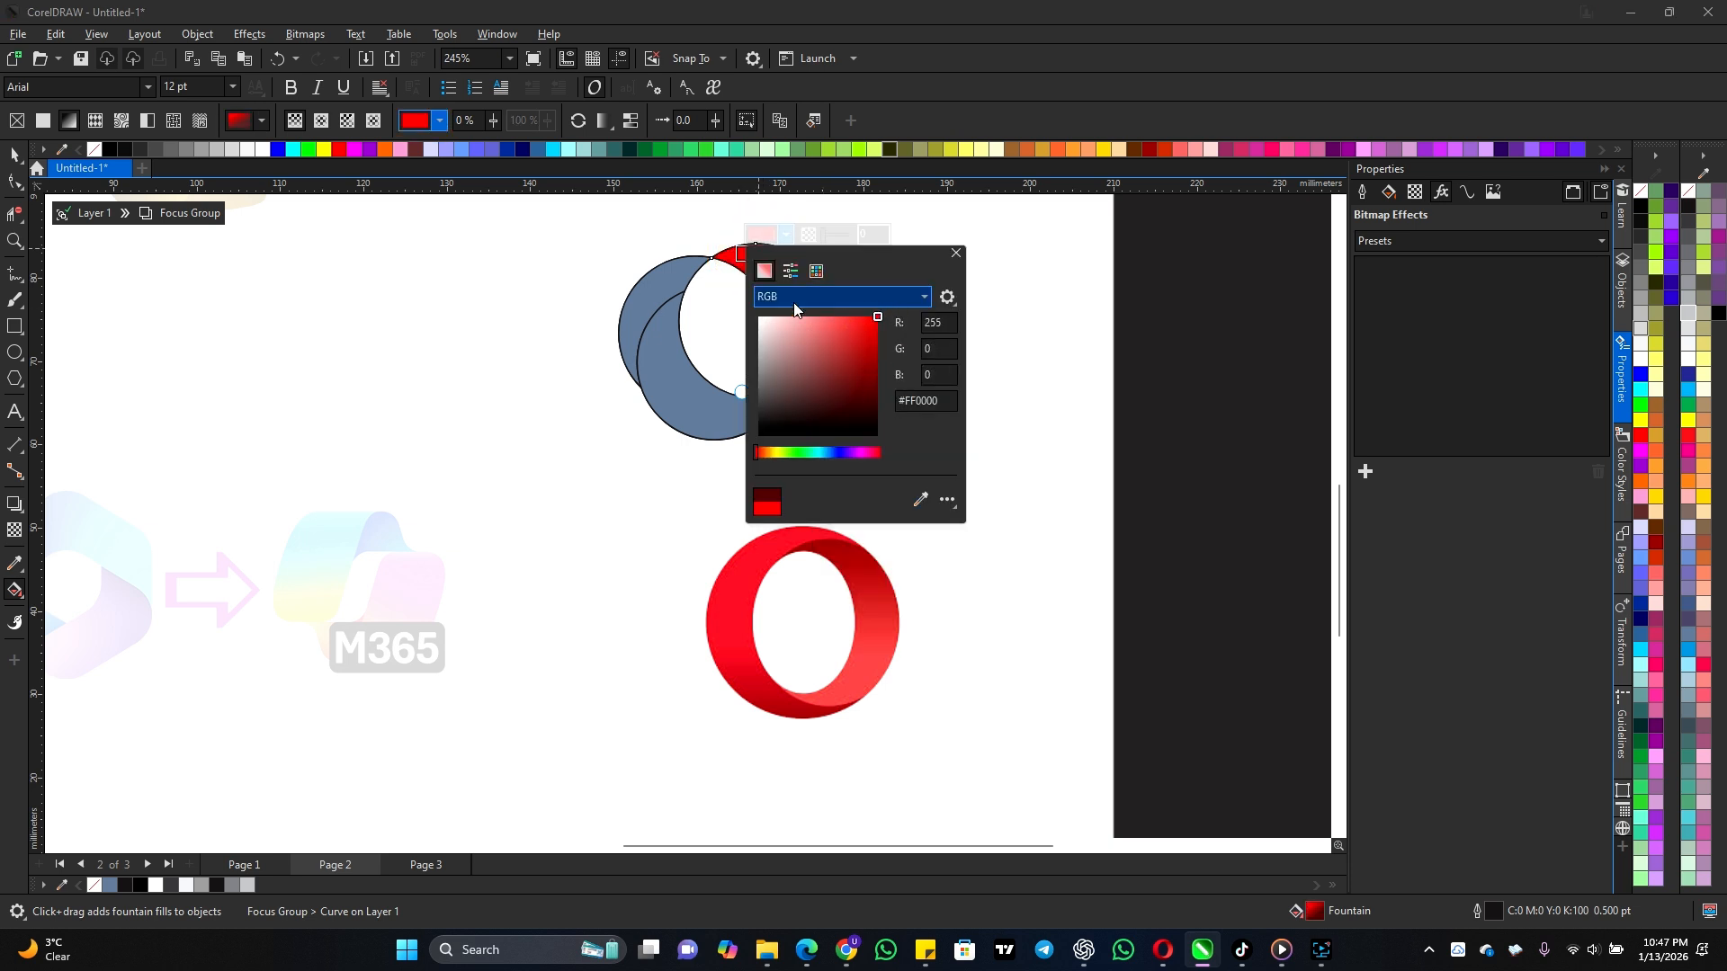
pyautogui.moveTo(810, 325); pyautogui.dragTo(818, 377)
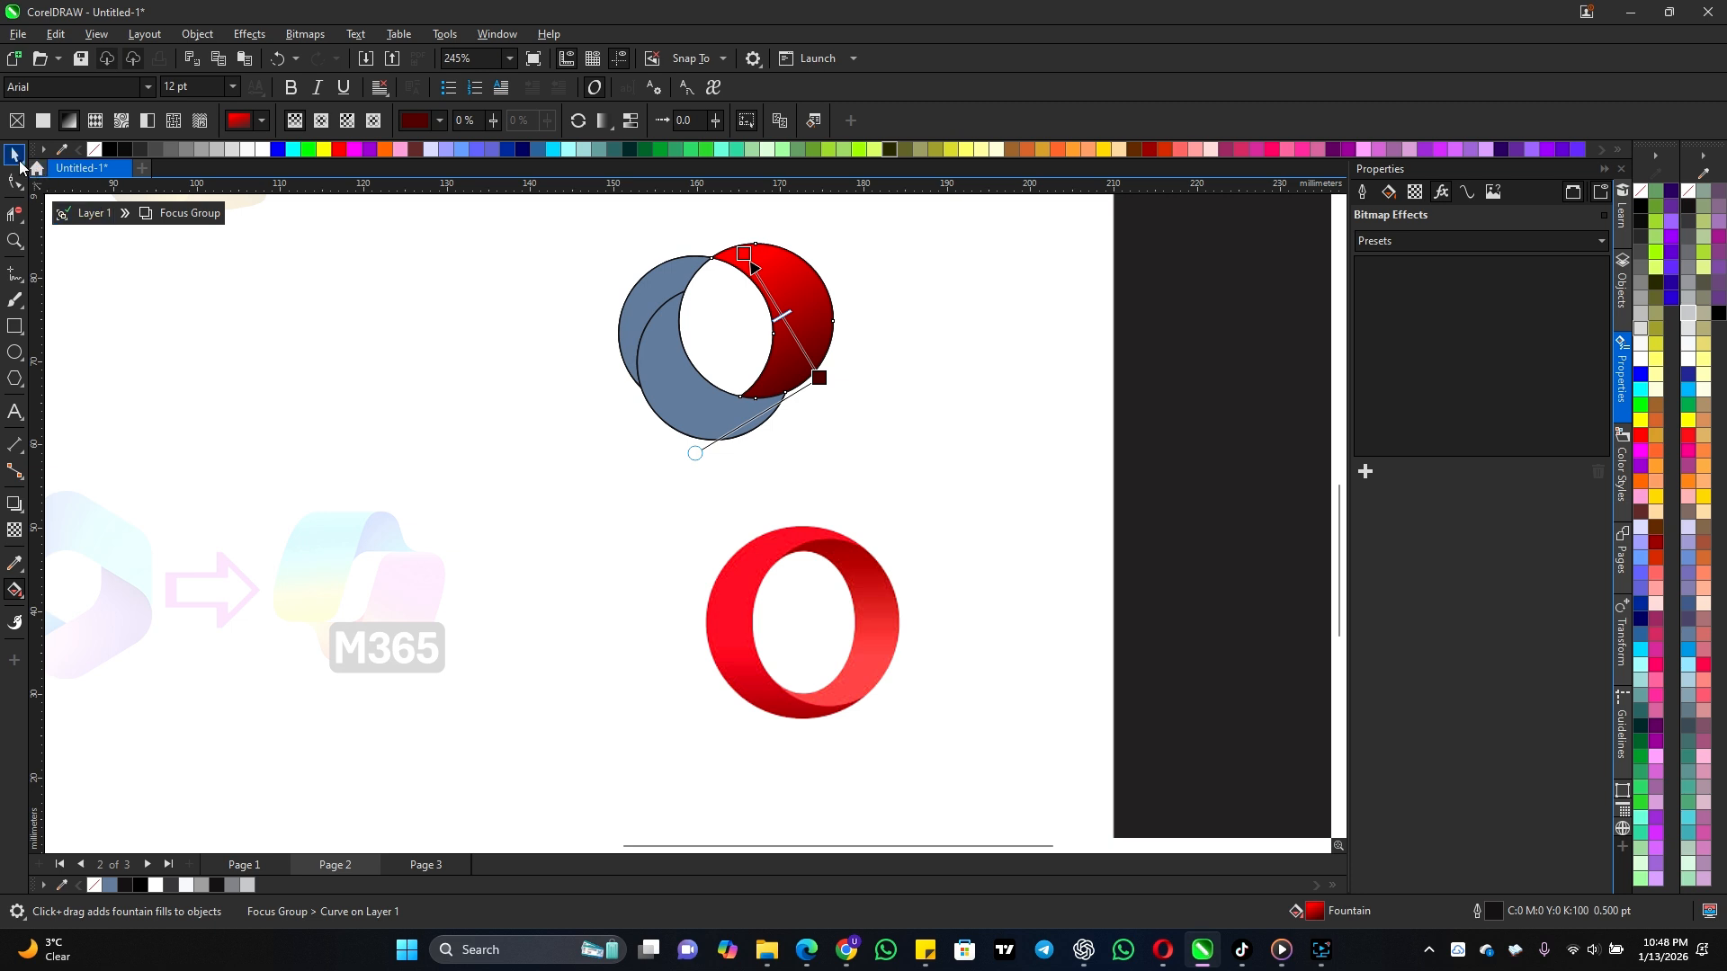
# Step: Copy the right crescent's red fountain fill onto the left crescent
pyautogui.press('space')
pyautogui.click(636, 313)
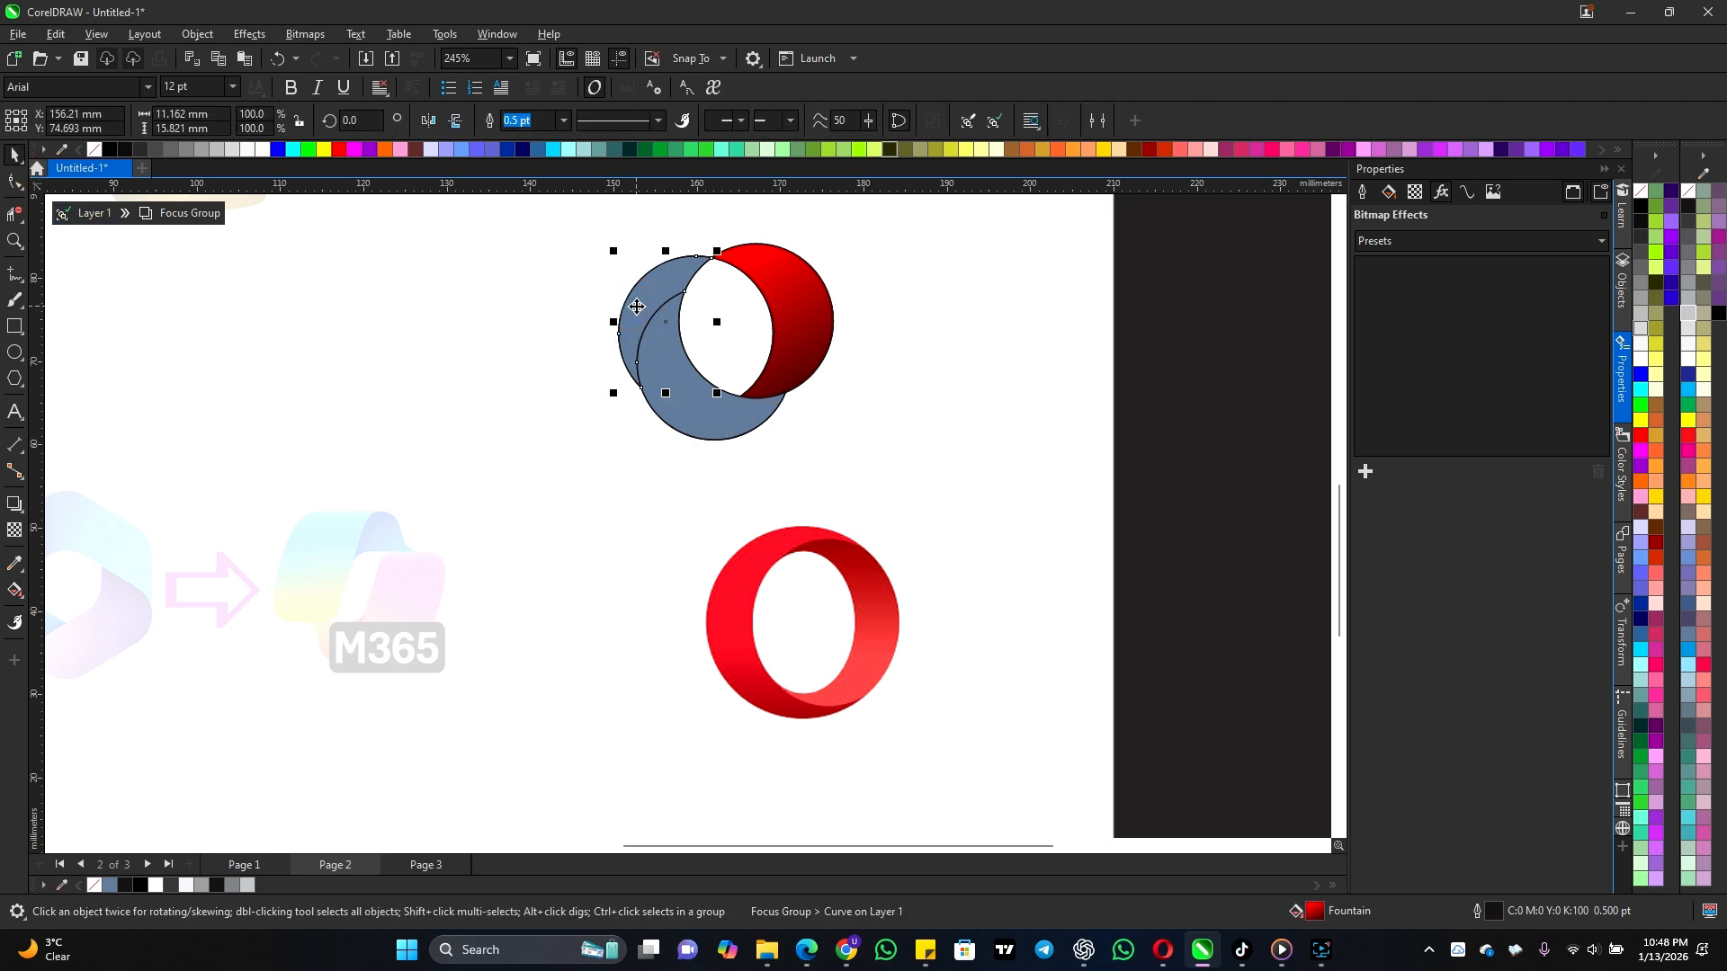
pyautogui.click(14, 591)
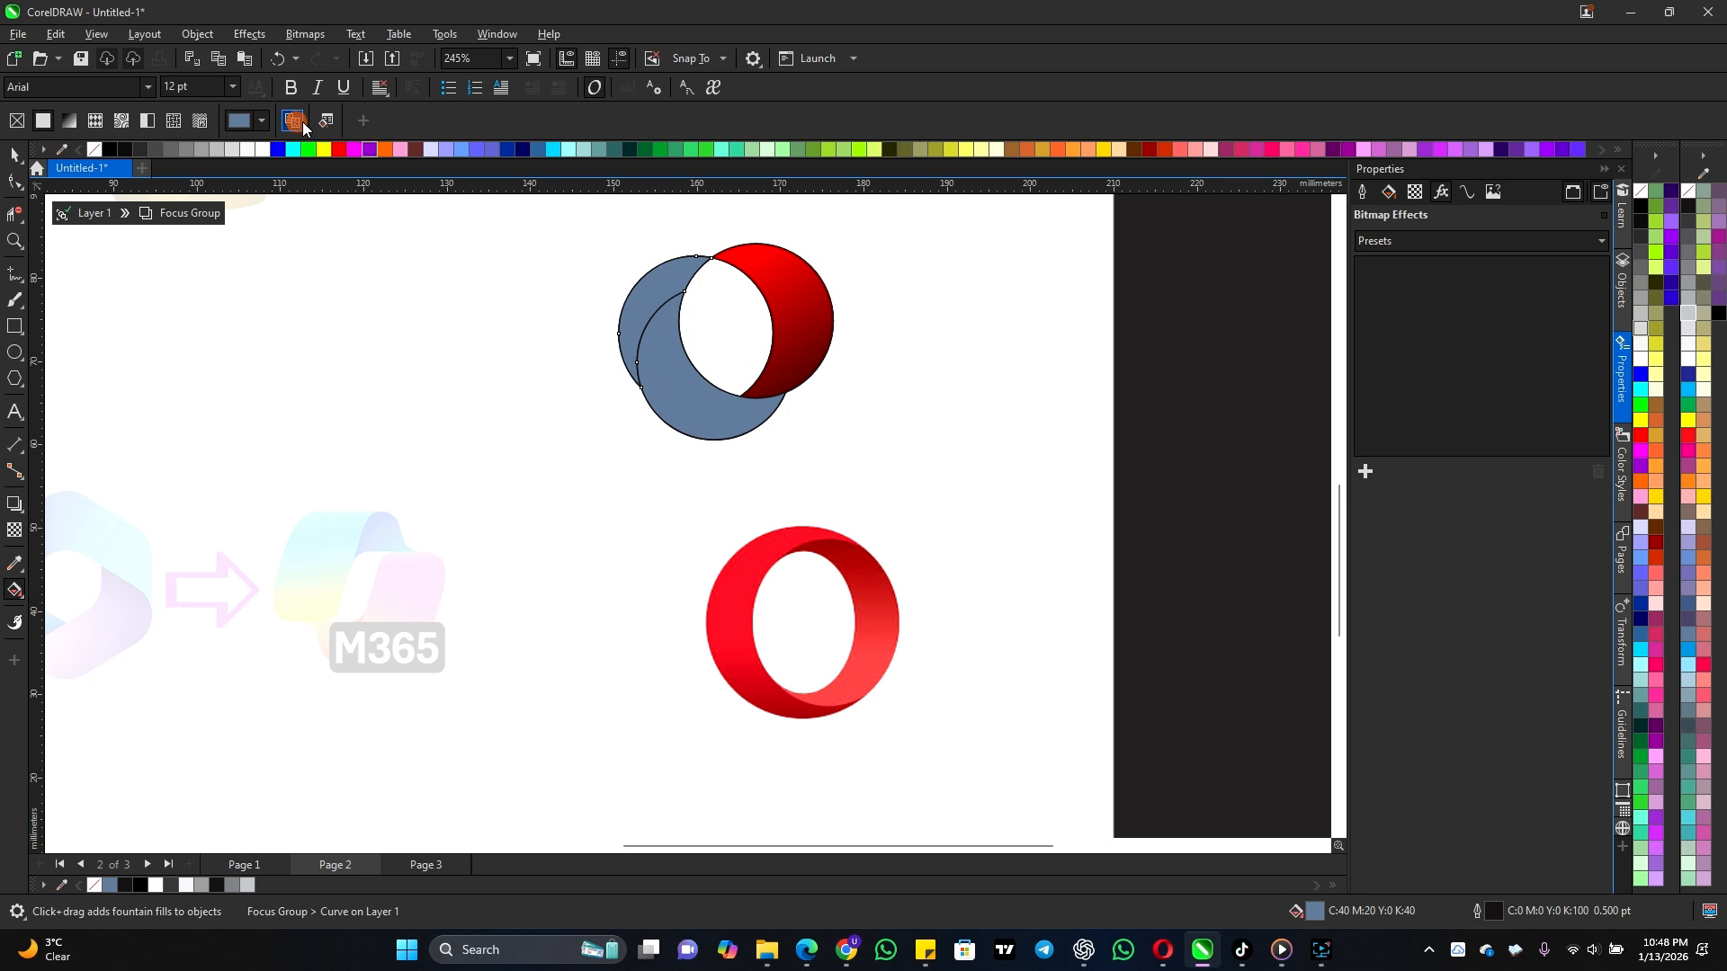
pyautogui.click(302, 125)
pyautogui.click(781, 286)
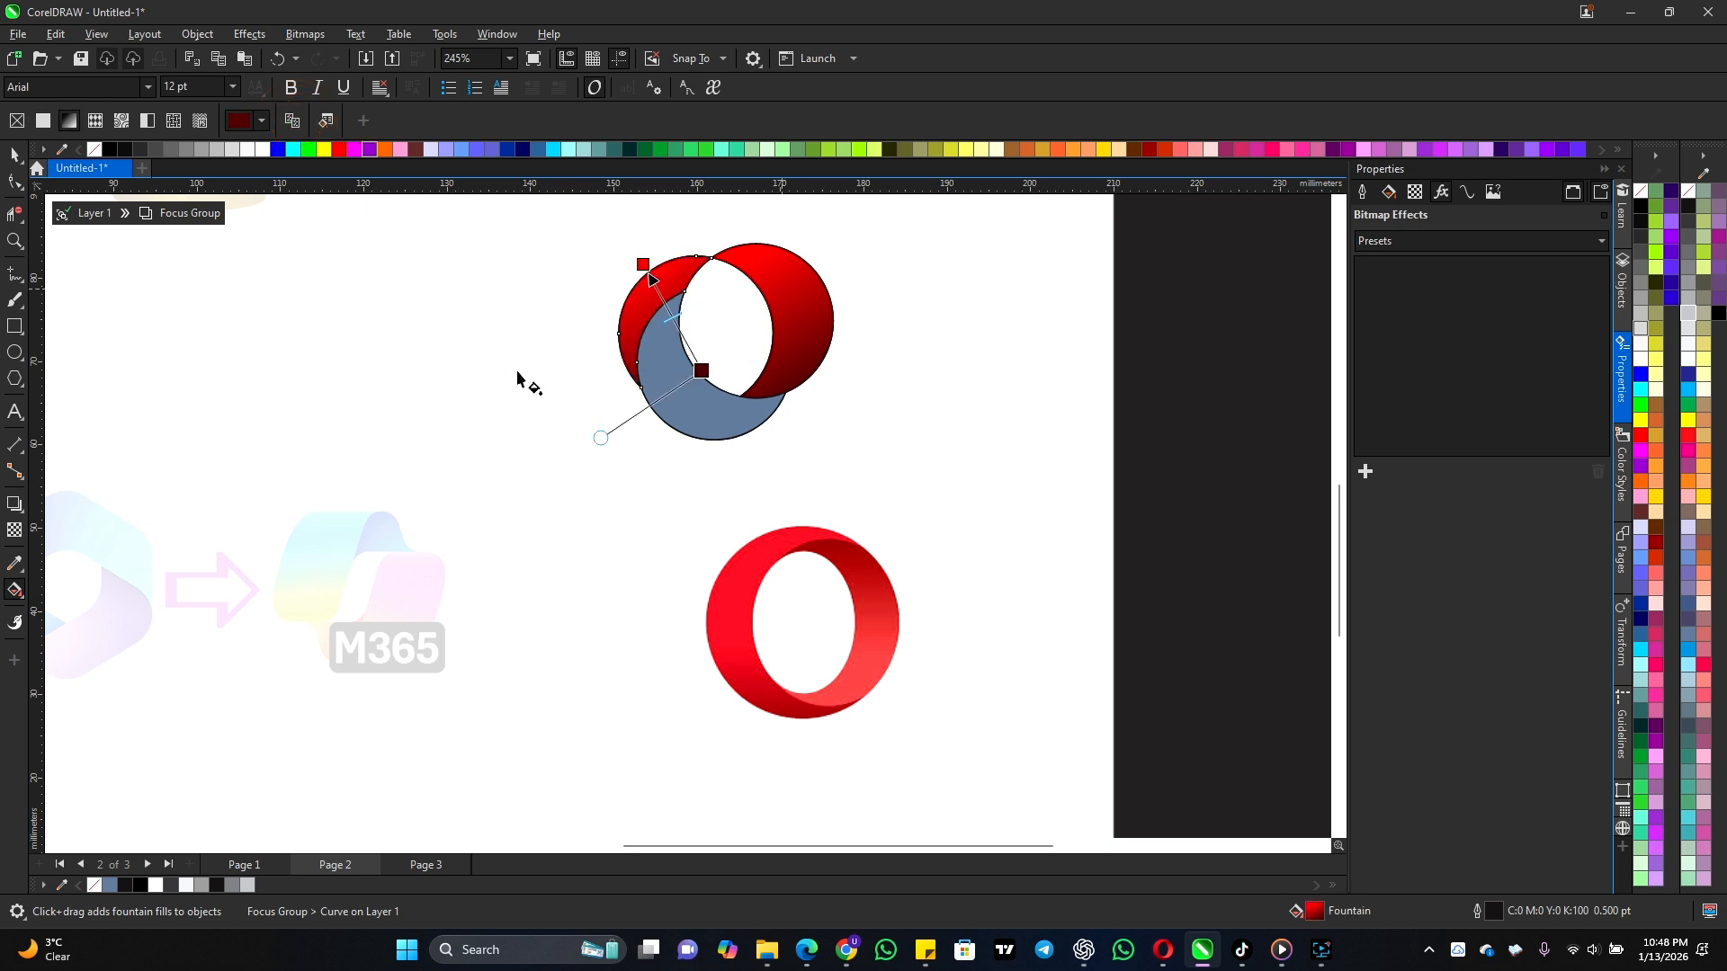
# Step: Copy the red fountain fill onto the lower crescent and redirect it from dark at the left to bright red at the lower right
pyautogui.click(712, 436)
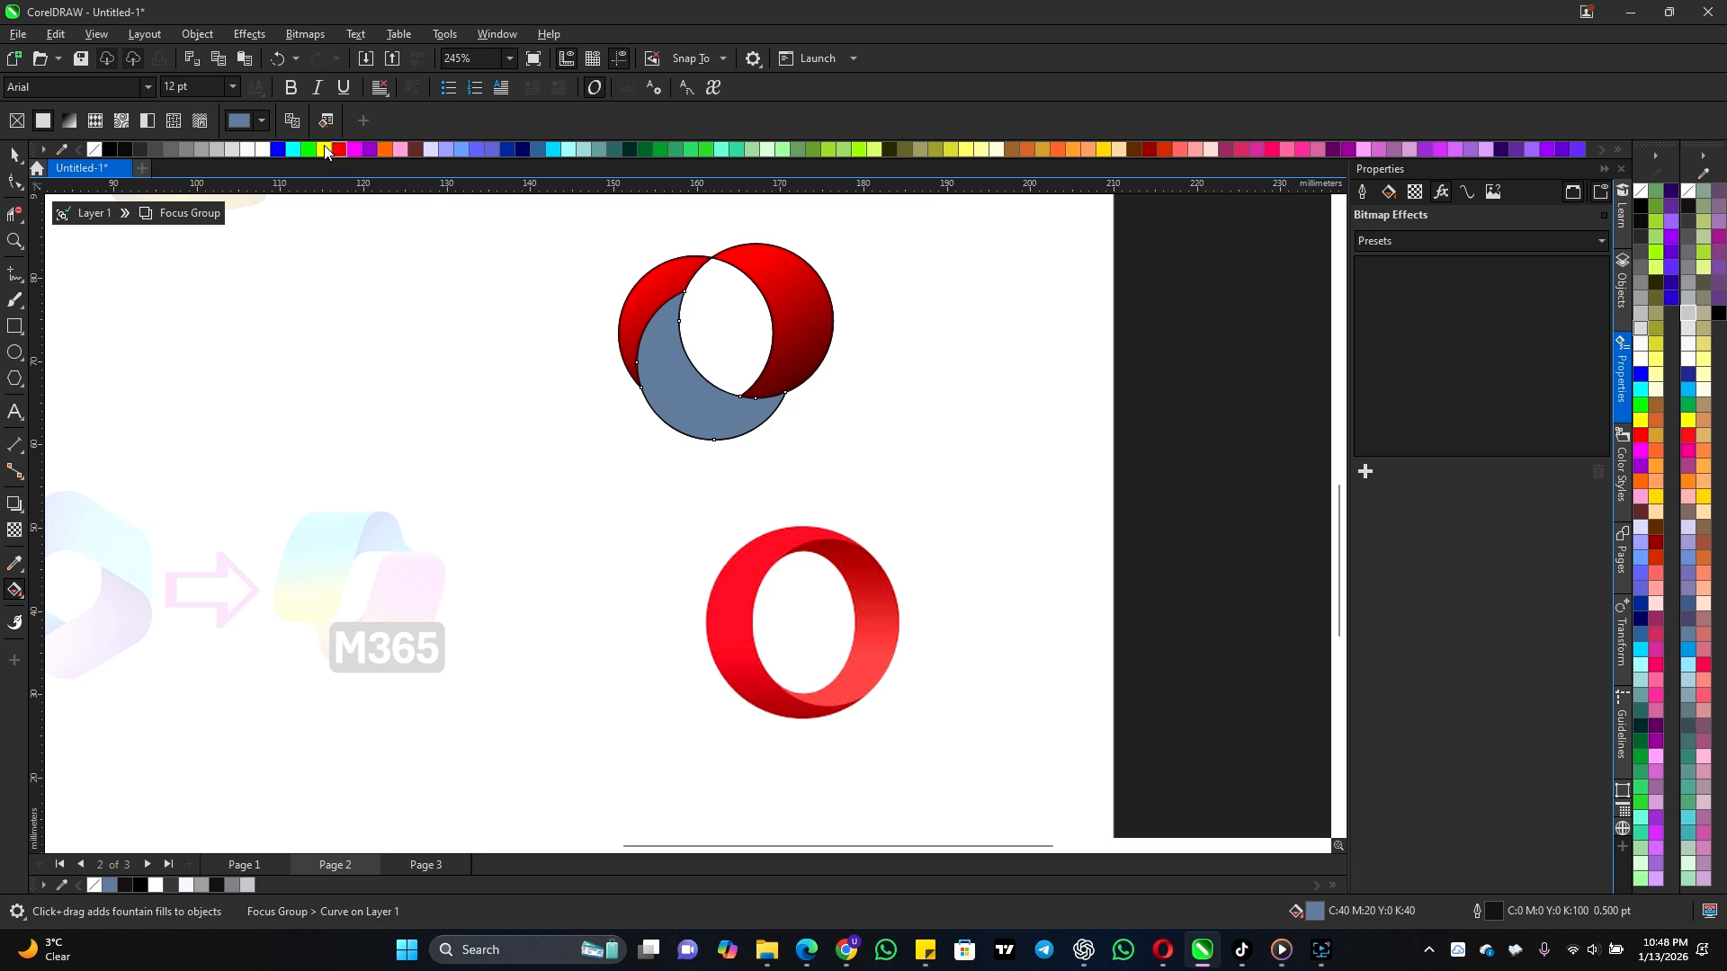
pyautogui.click(293, 124)
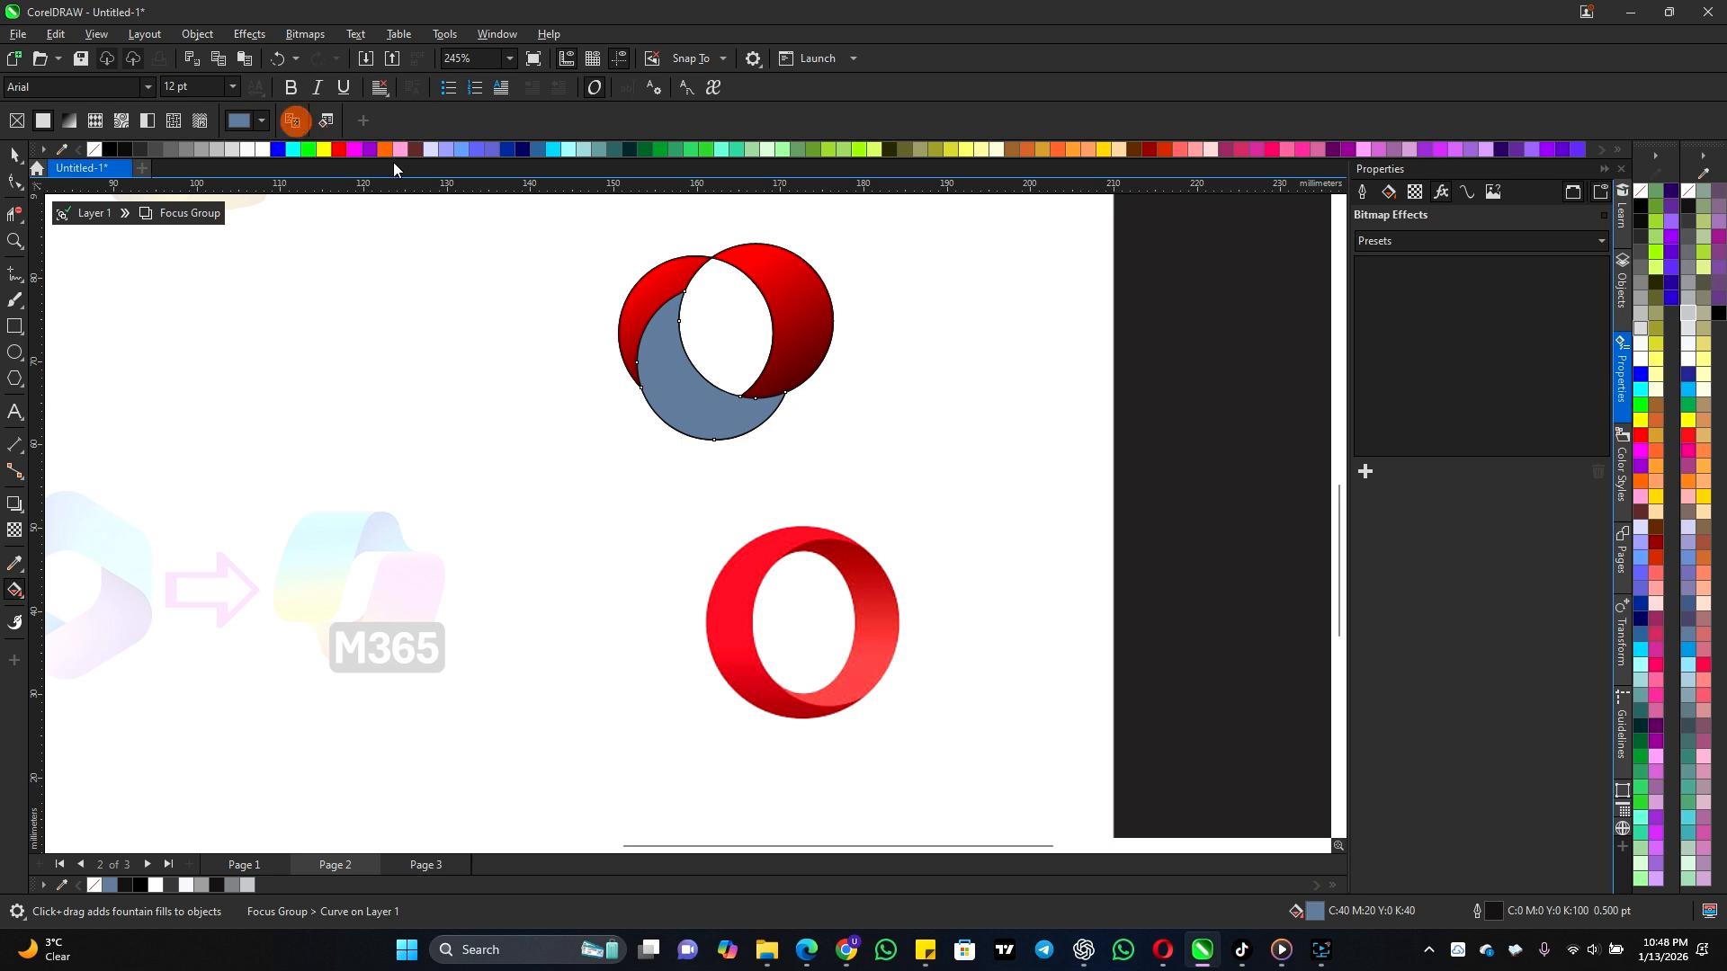
pyautogui.click(797, 315)
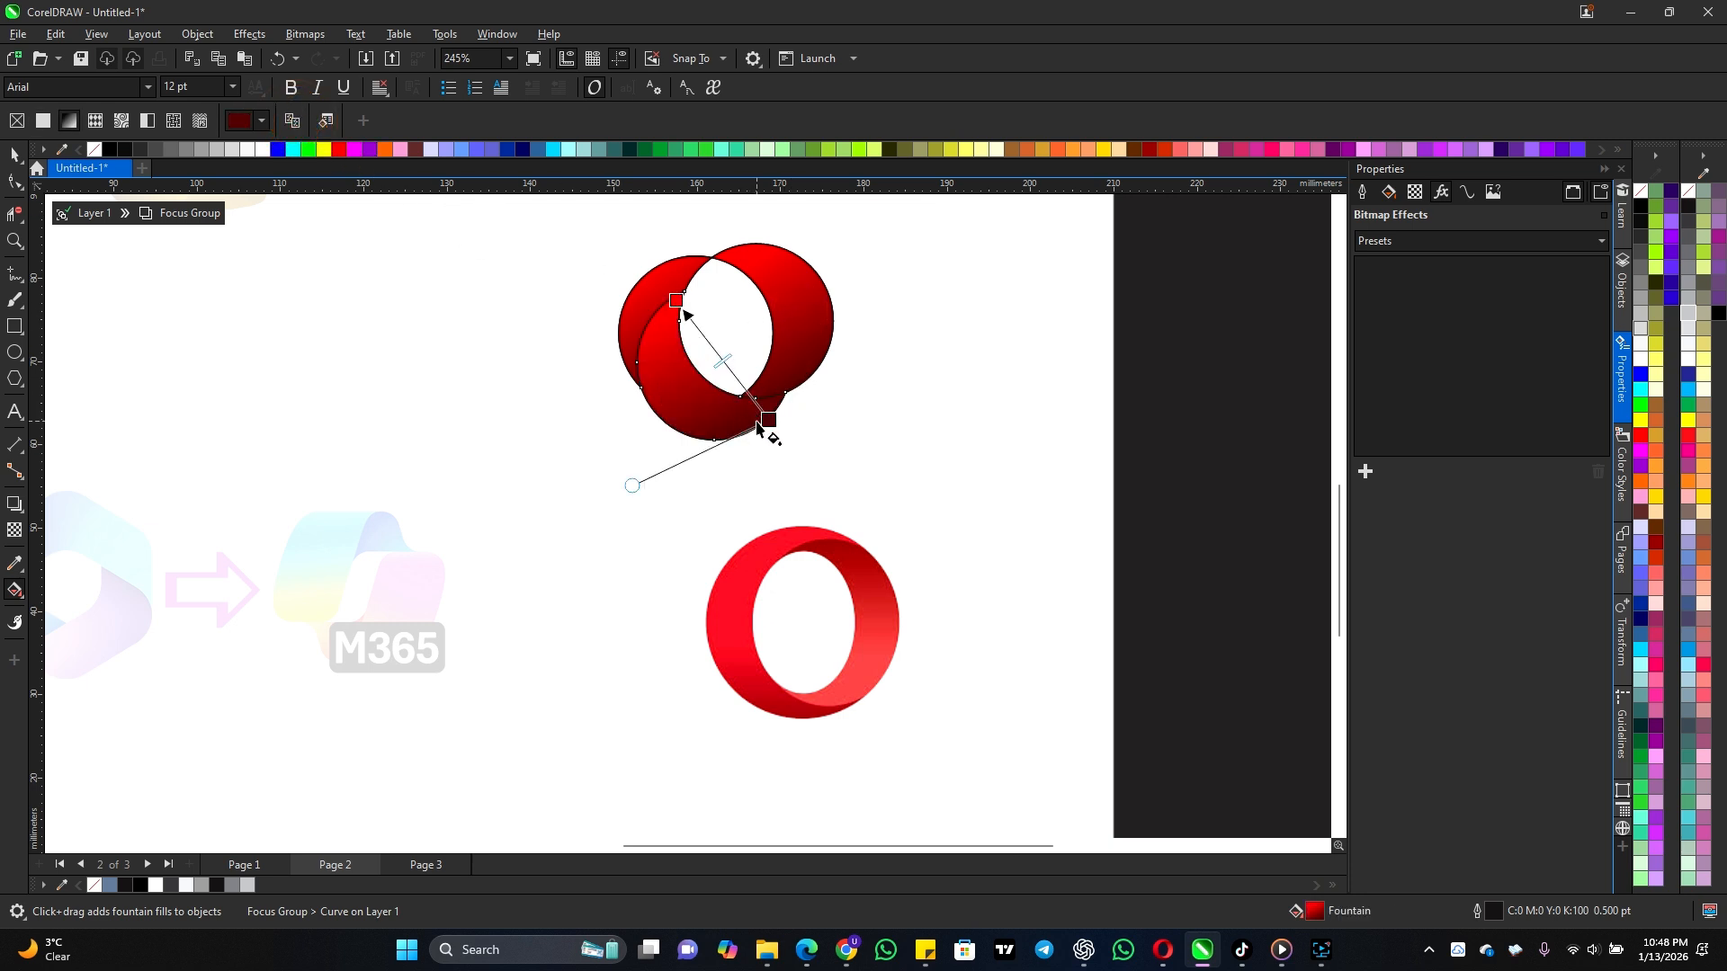
pyautogui.moveTo(766, 420); pyautogui.dragTo(647, 380)
pyautogui.moveTo(676, 300); pyautogui.dragTo(757, 426)
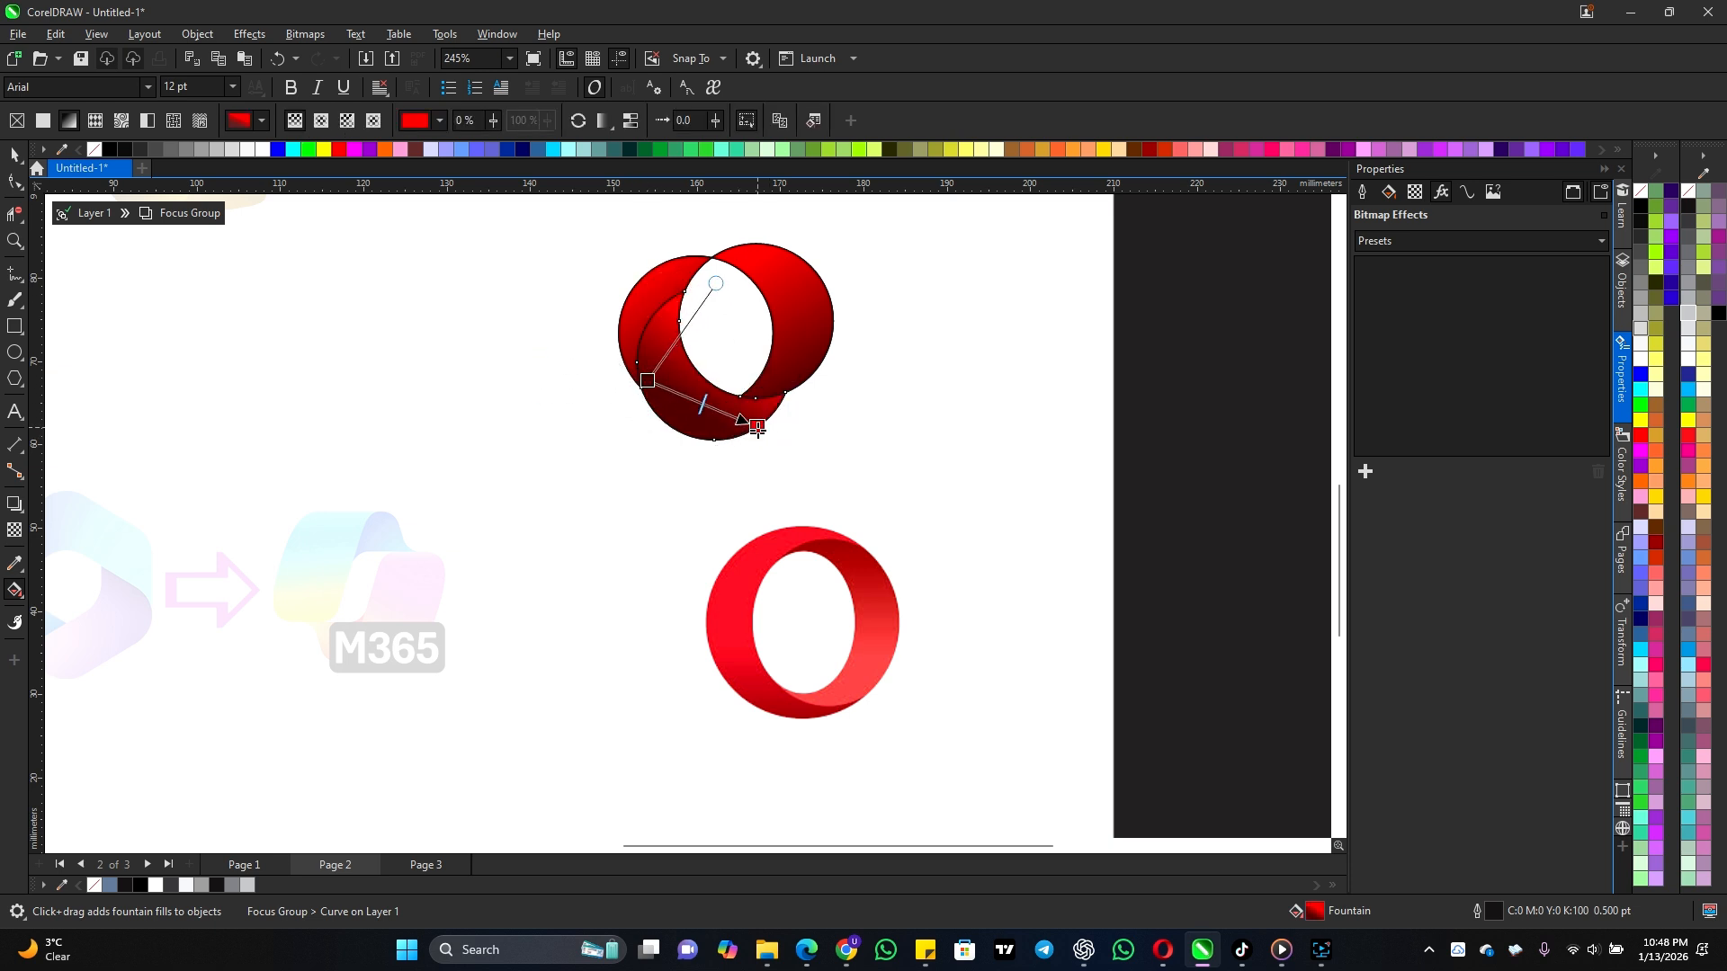
# Step: Redirect the left crescent's gradient so dark red starts at the upper tip and bright red falls on the outer left edge
pyautogui.click(662, 286)
pyautogui.moveTo(703, 375); pyautogui.dragTo(556, 311)
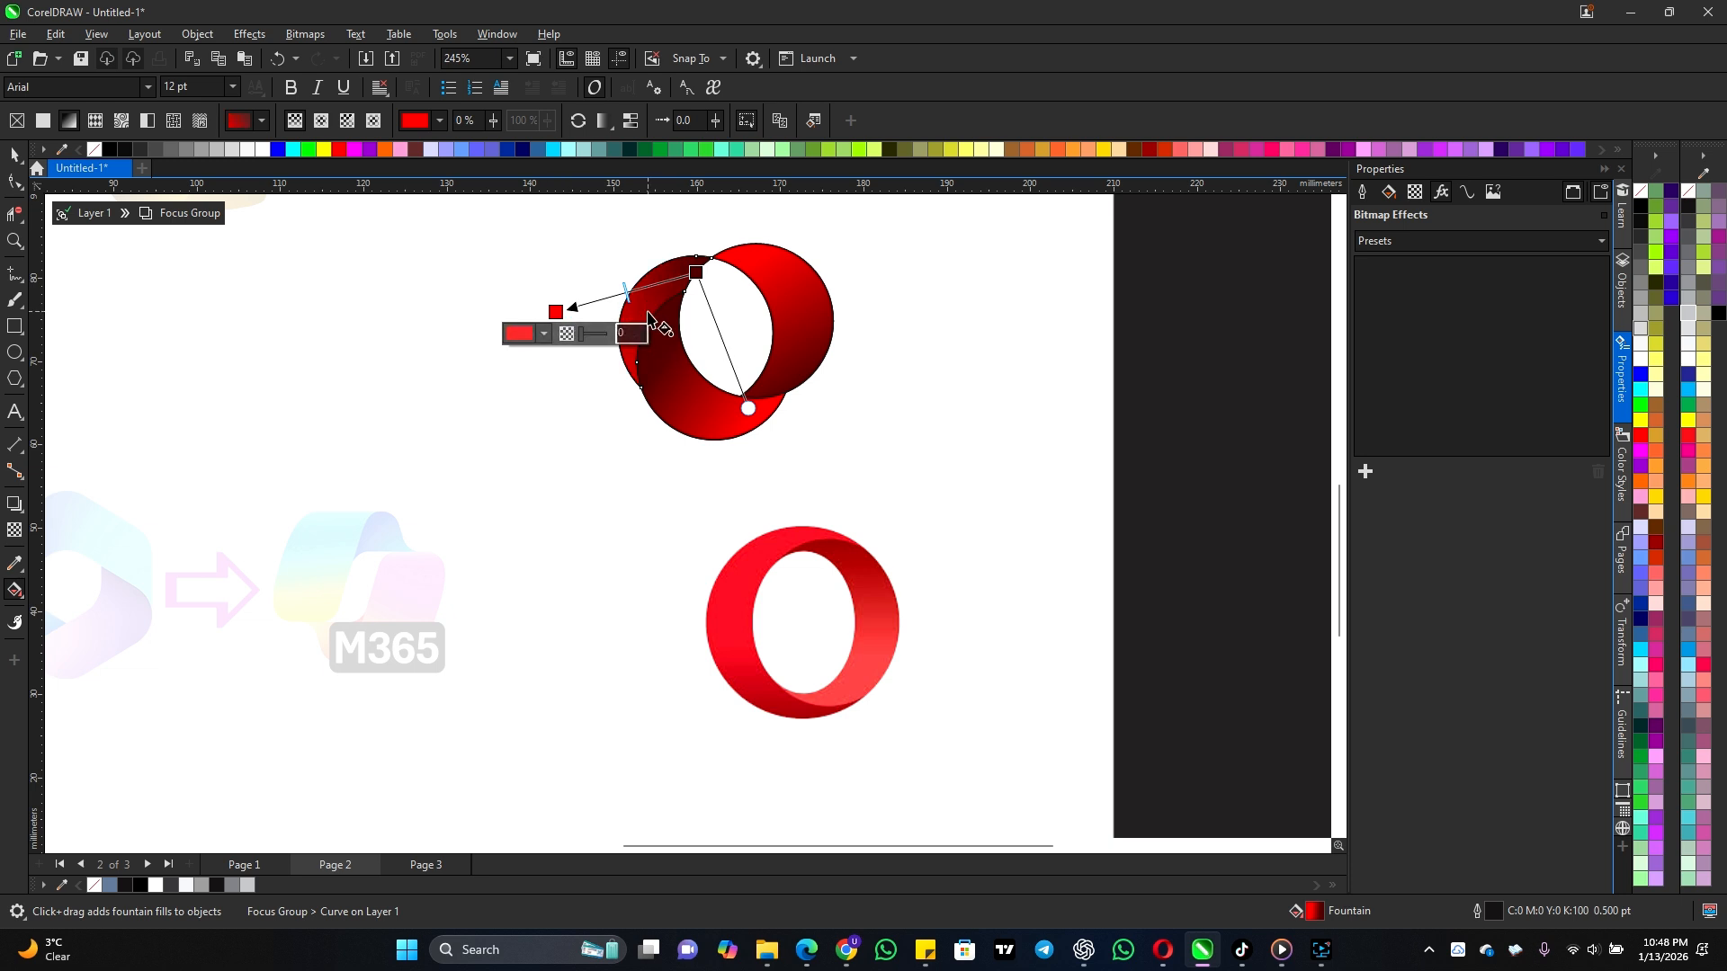
pyautogui.moveTo(561, 312); pyautogui.dragTo(627, 287)
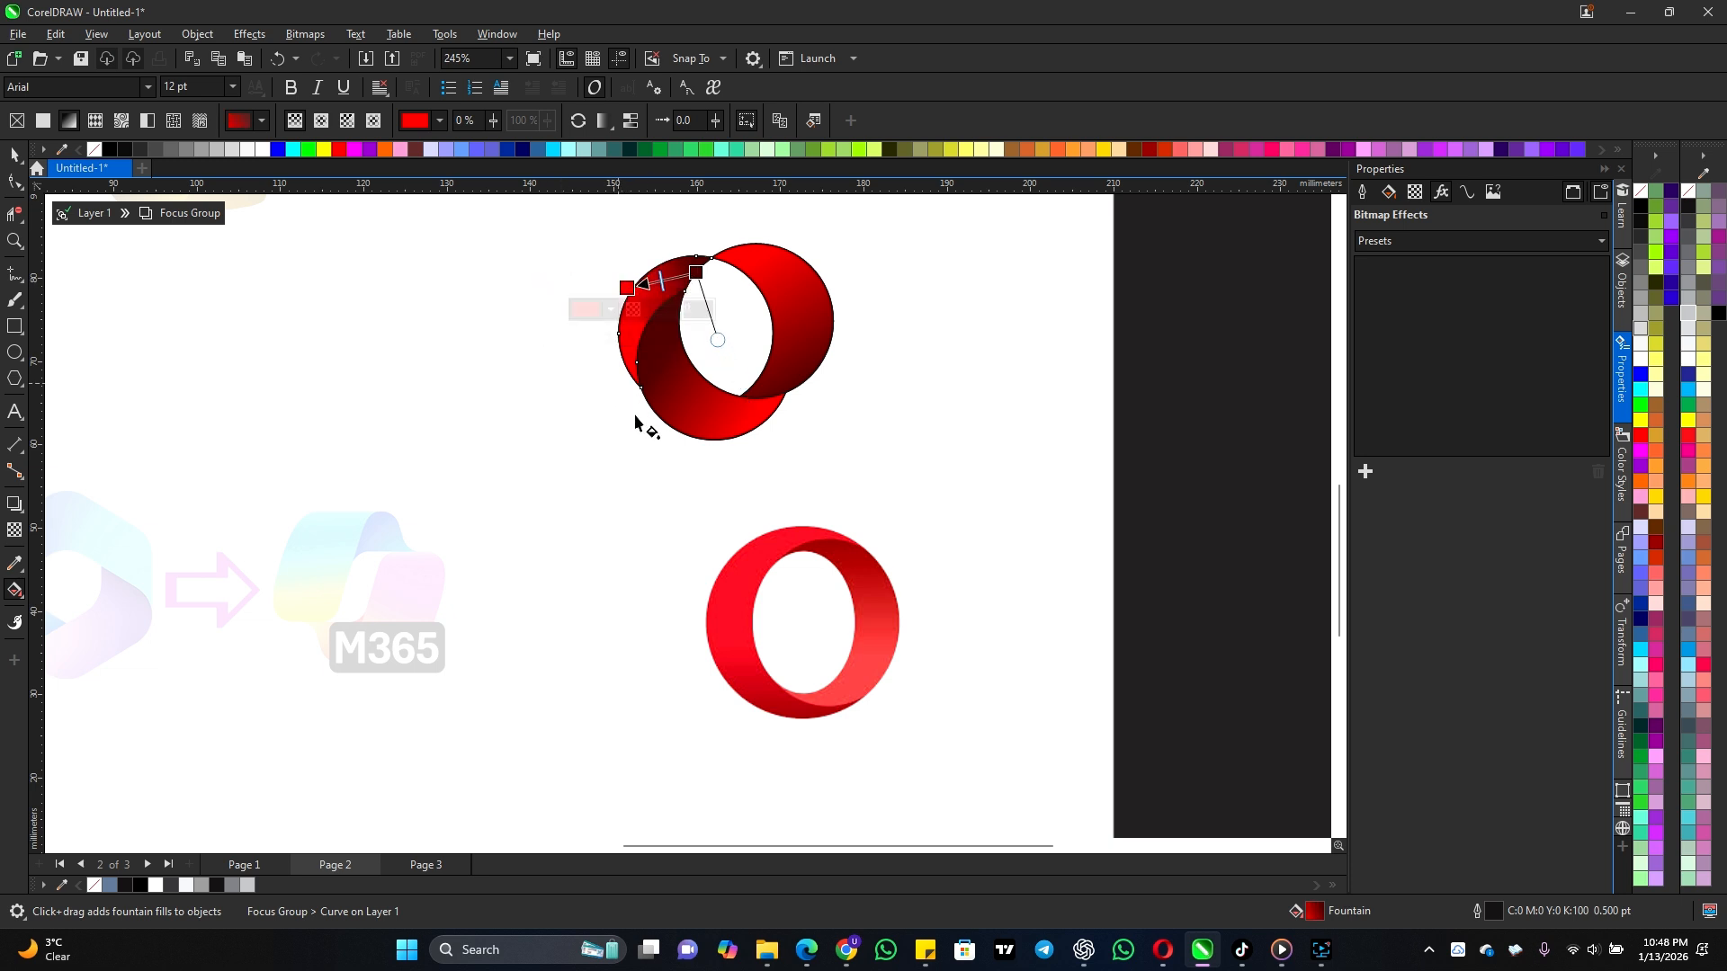
# Step: Remove the outlines from all the shapes of the three-crescent mark
pyautogui.click(14, 154)
pyautogui.moveTo(909, 230); pyautogui.dragTo(586, 483)
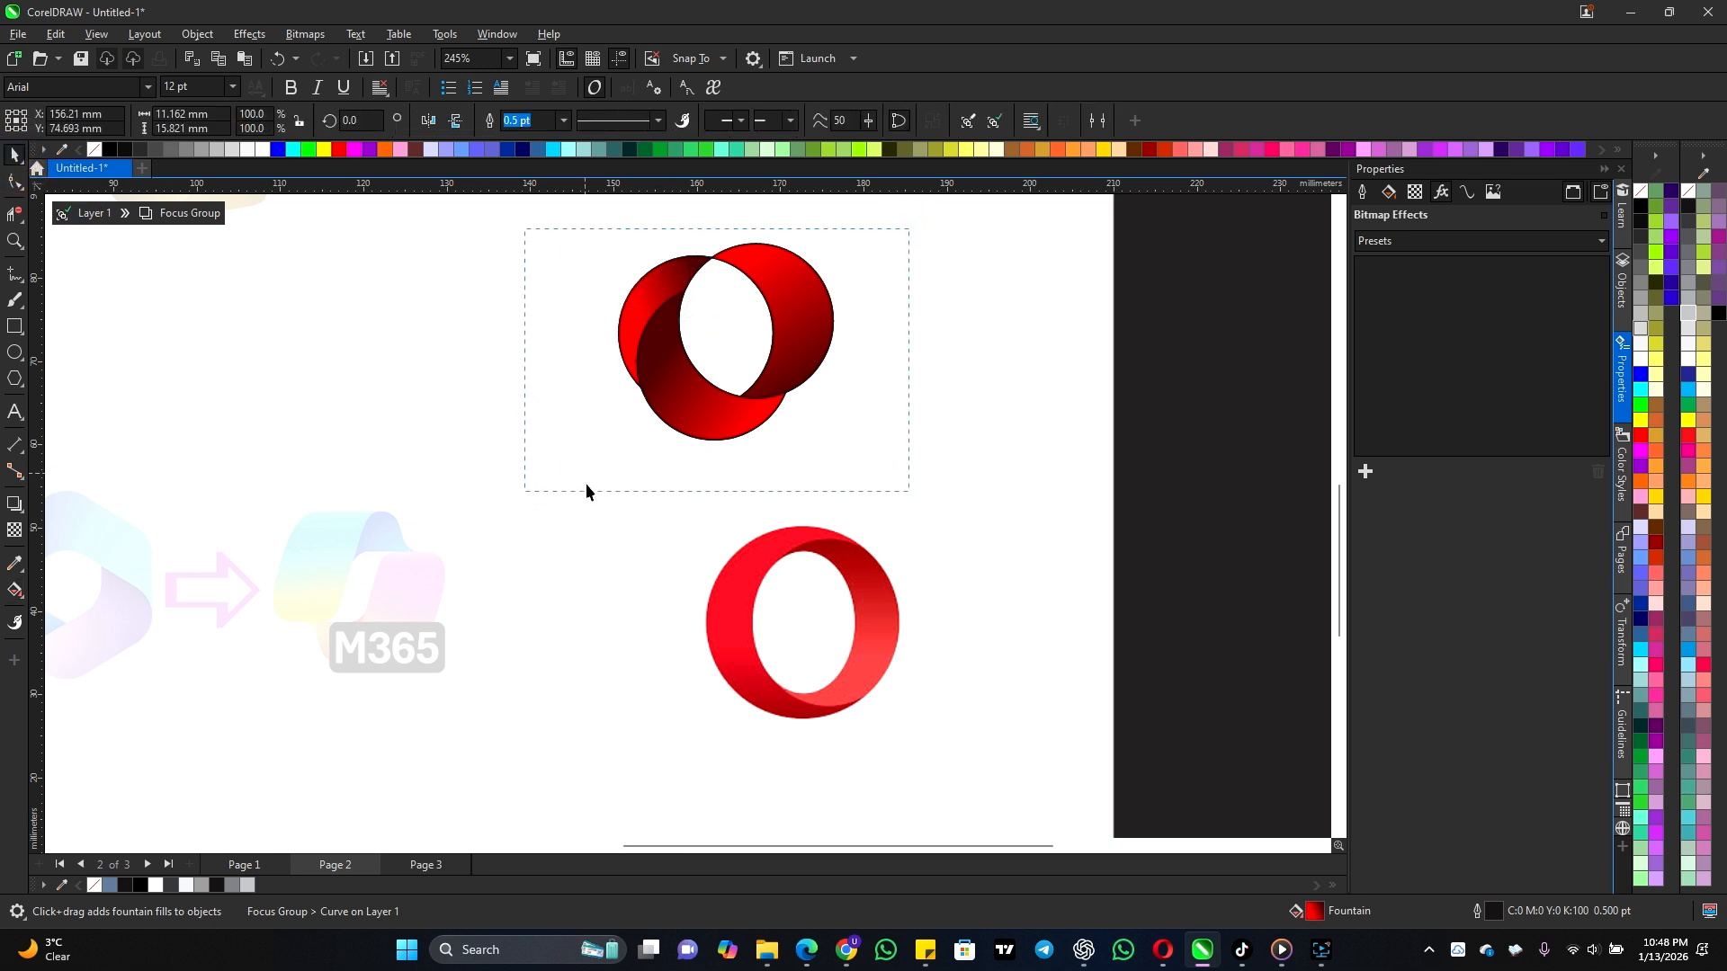
pyautogui.rightClick(1641, 195)
pyautogui.scroll(-2, 702, 396)
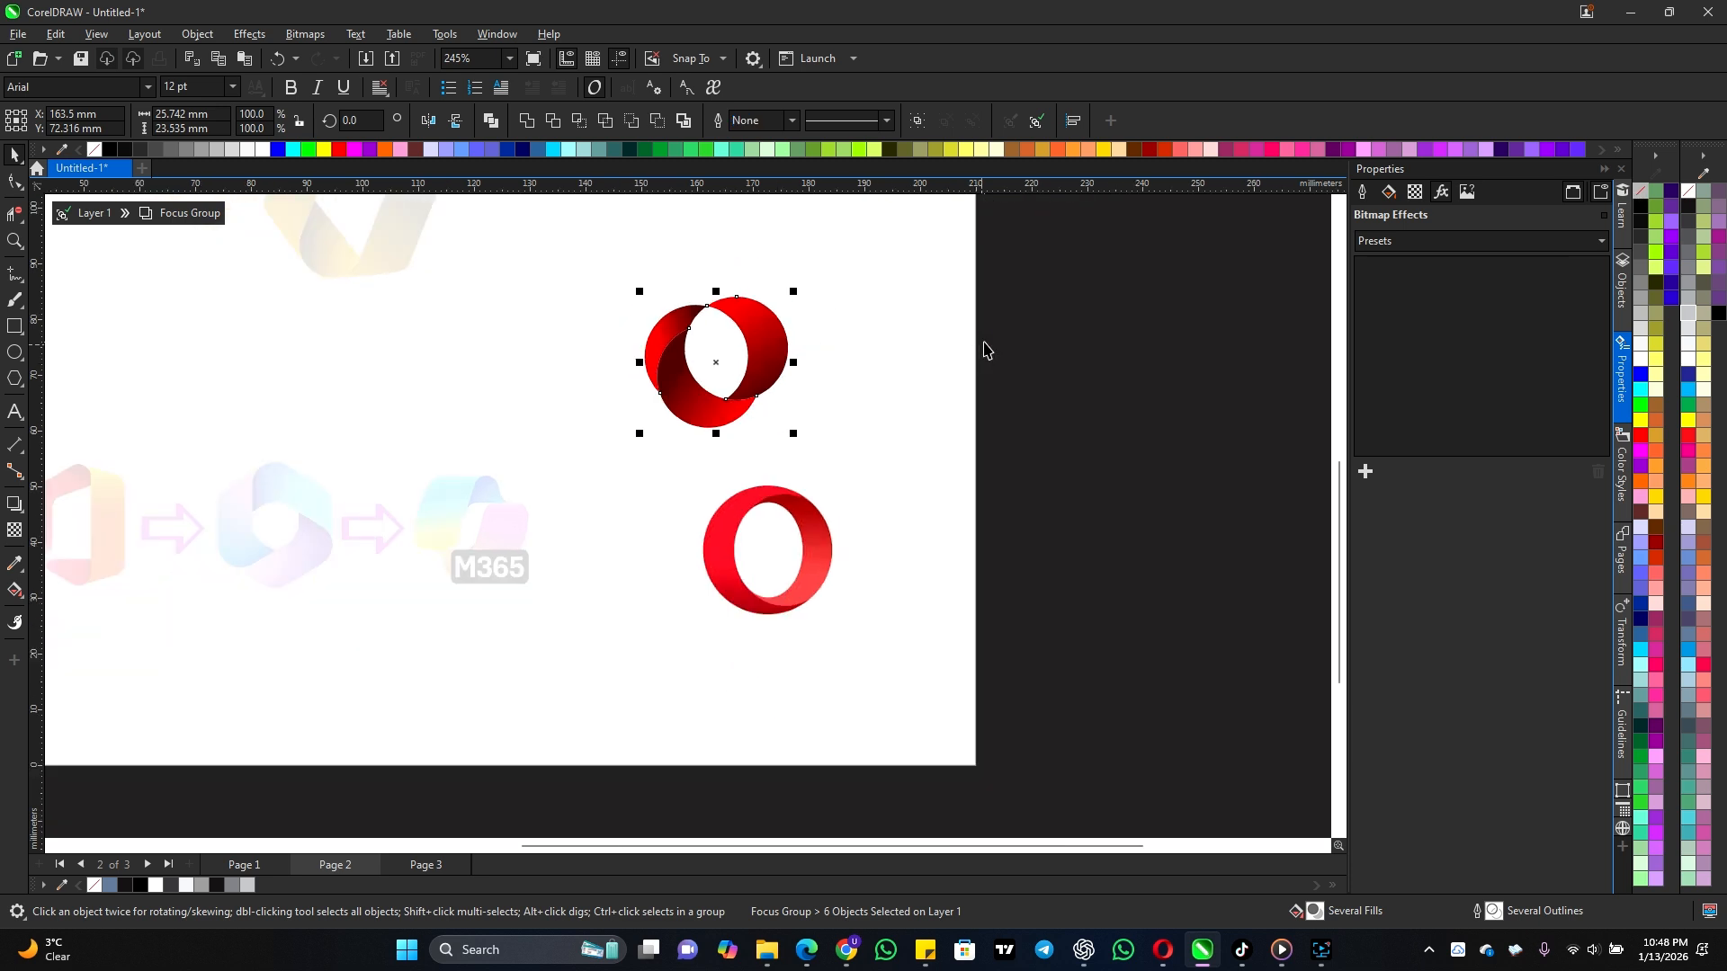
# Step: Move the whole three-crescent mark to the upper left of the red O, at about X 150.8 mm, Y 75.6 mm
pyautogui.click(983, 341)
pyautogui.moveTo(681, 469); pyautogui.dragTo(614, 475)
pyautogui.moveTo(768, 352); pyautogui.dragTo(870, 360)
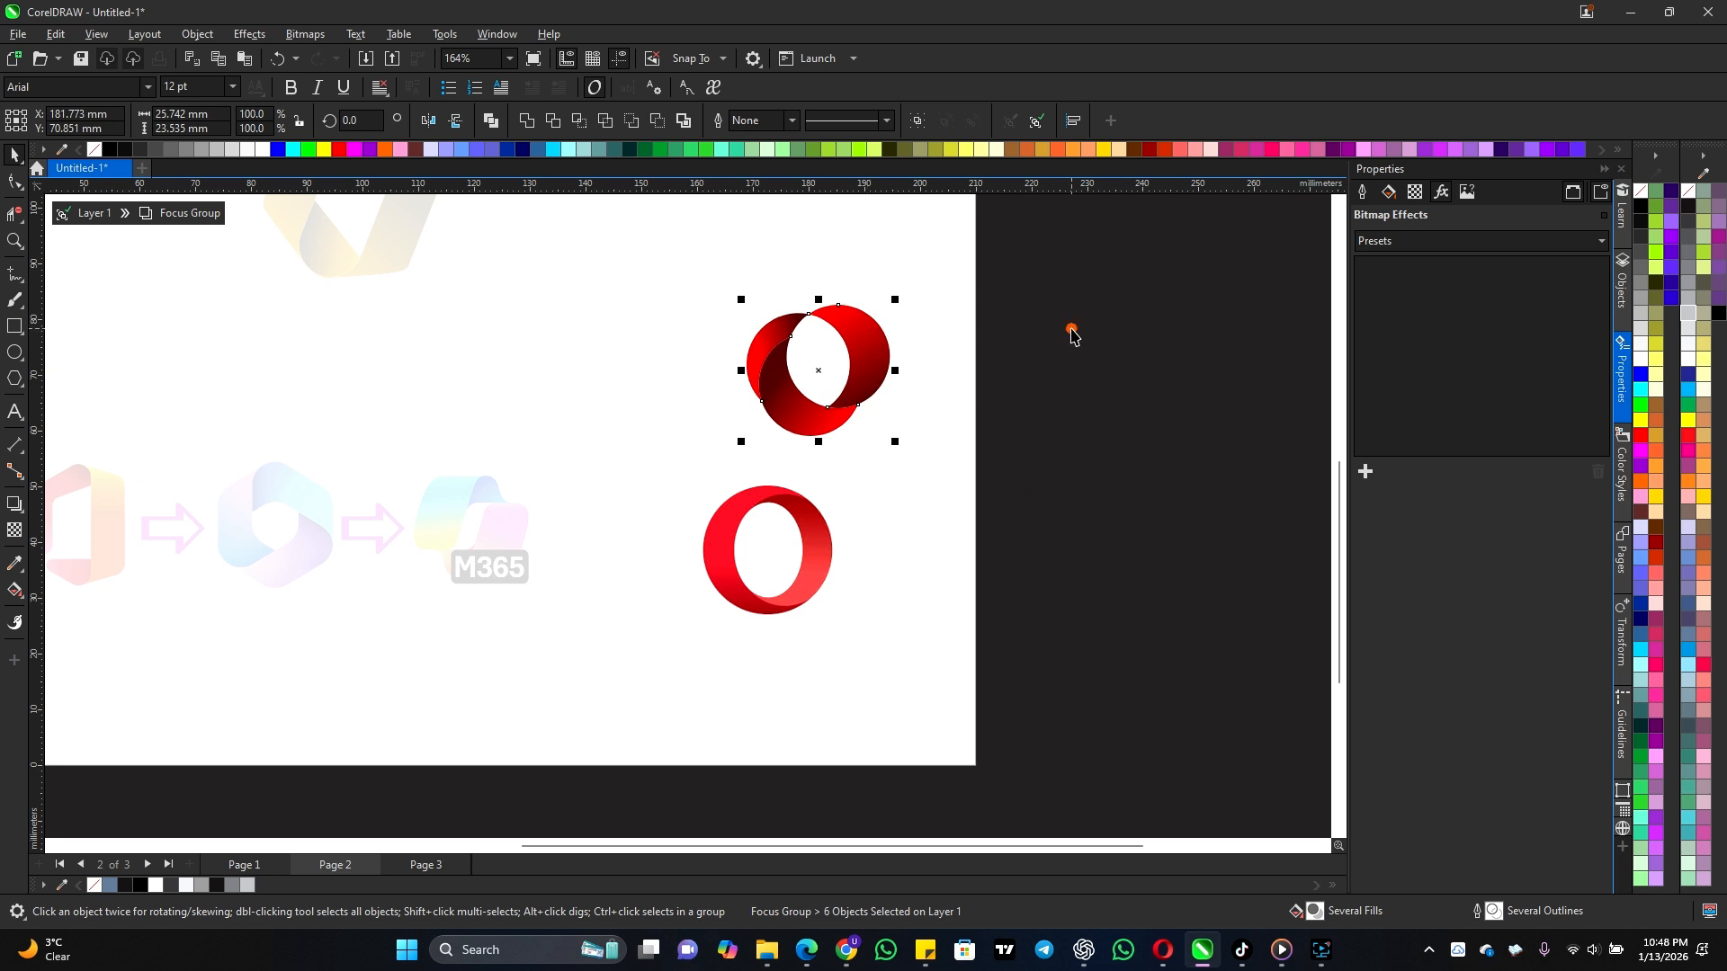
pyautogui.click(1071, 325)
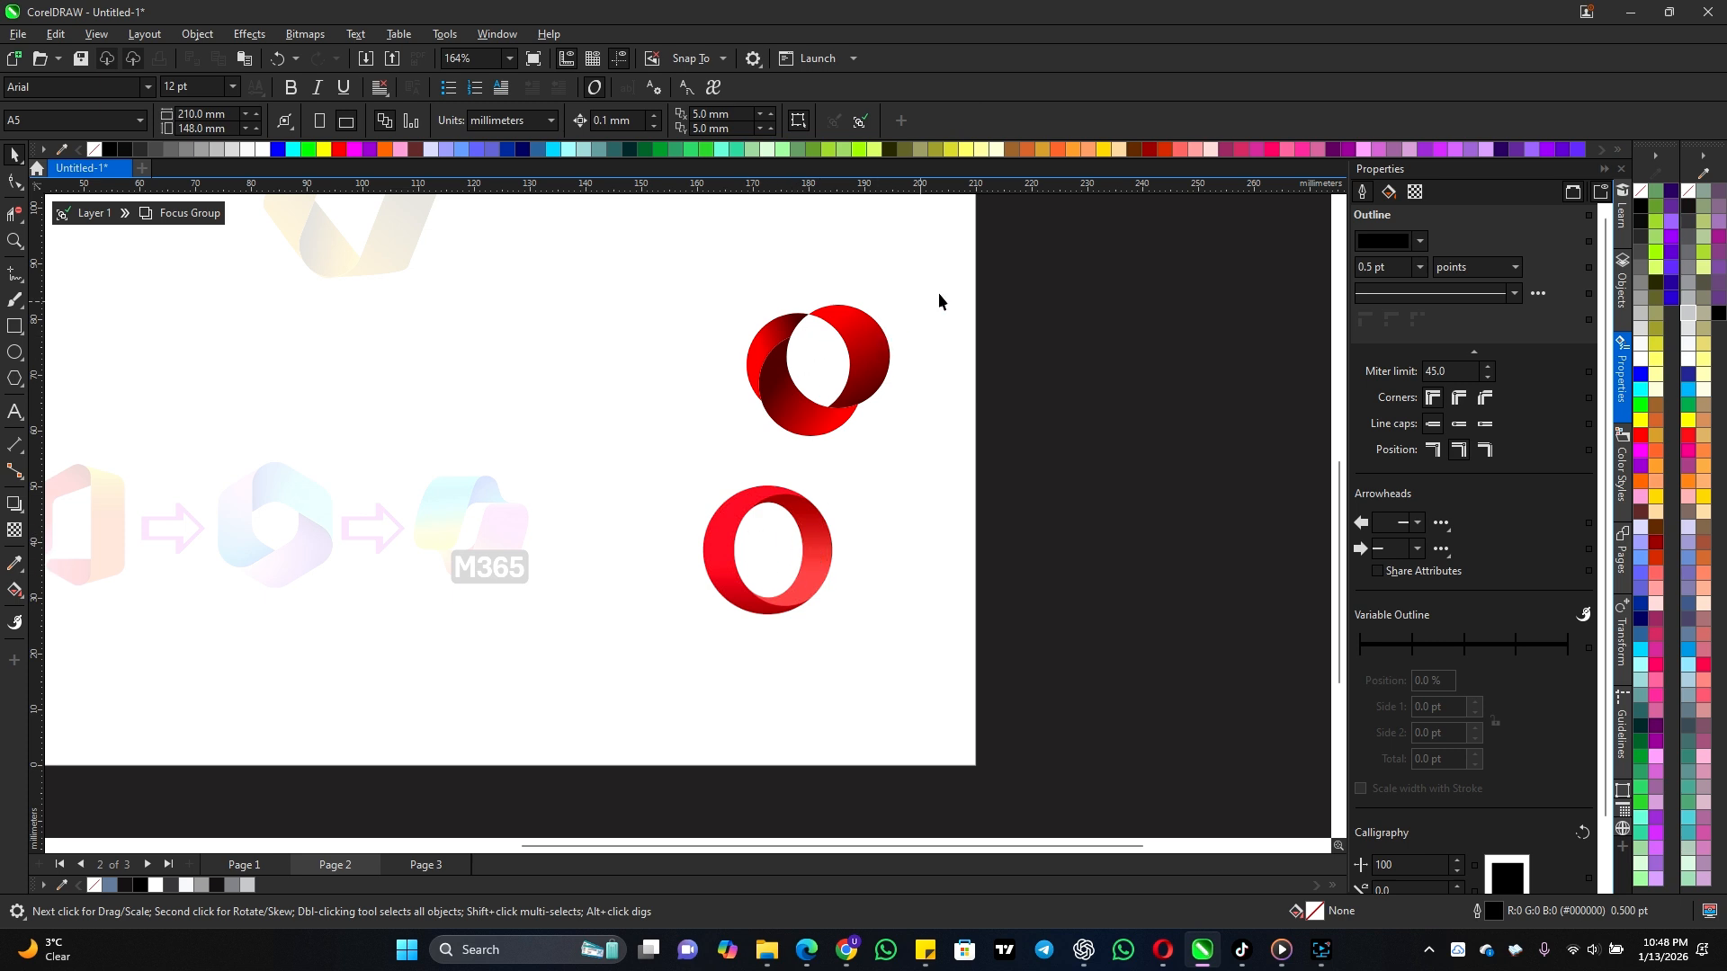
pyautogui.moveTo(772, 477); pyautogui.dragTo(635, 502)
pyautogui.moveTo(880, 380); pyautogui.dragTo(707, 355)
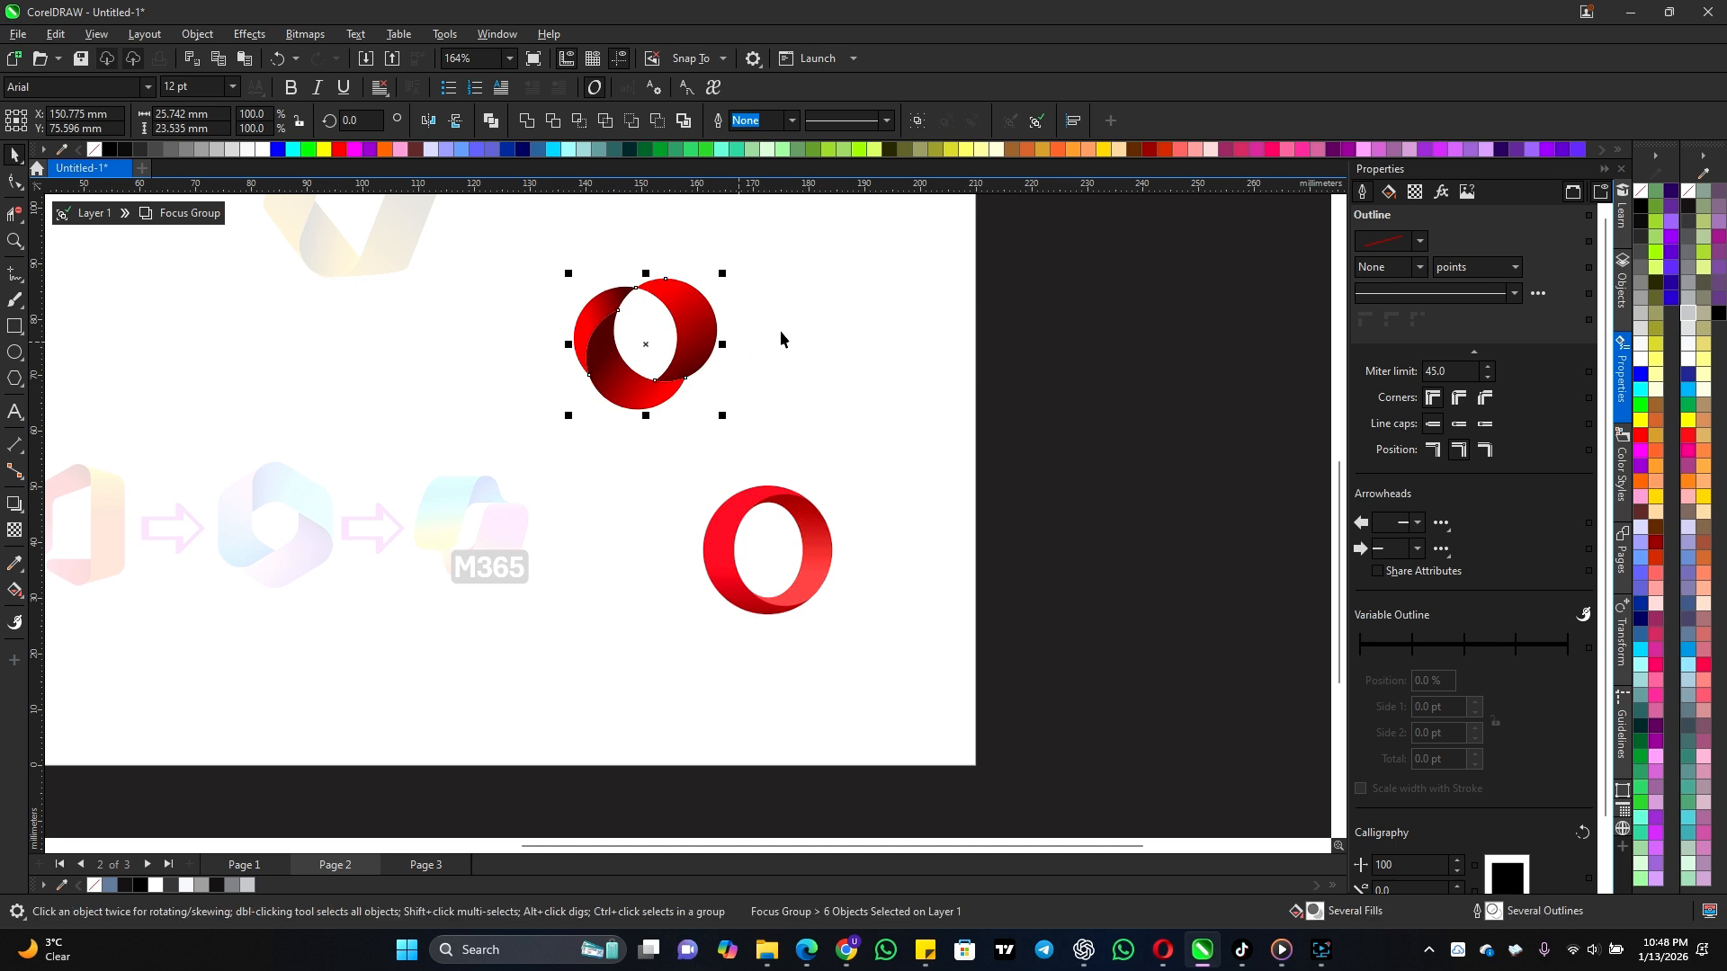
# Step: Add the two-line text "moonlit media" to the right of the three-crescent mark, correcting the misspelled second word
pyautogui.click(13, 411)
pyautogui.click(775, 329)
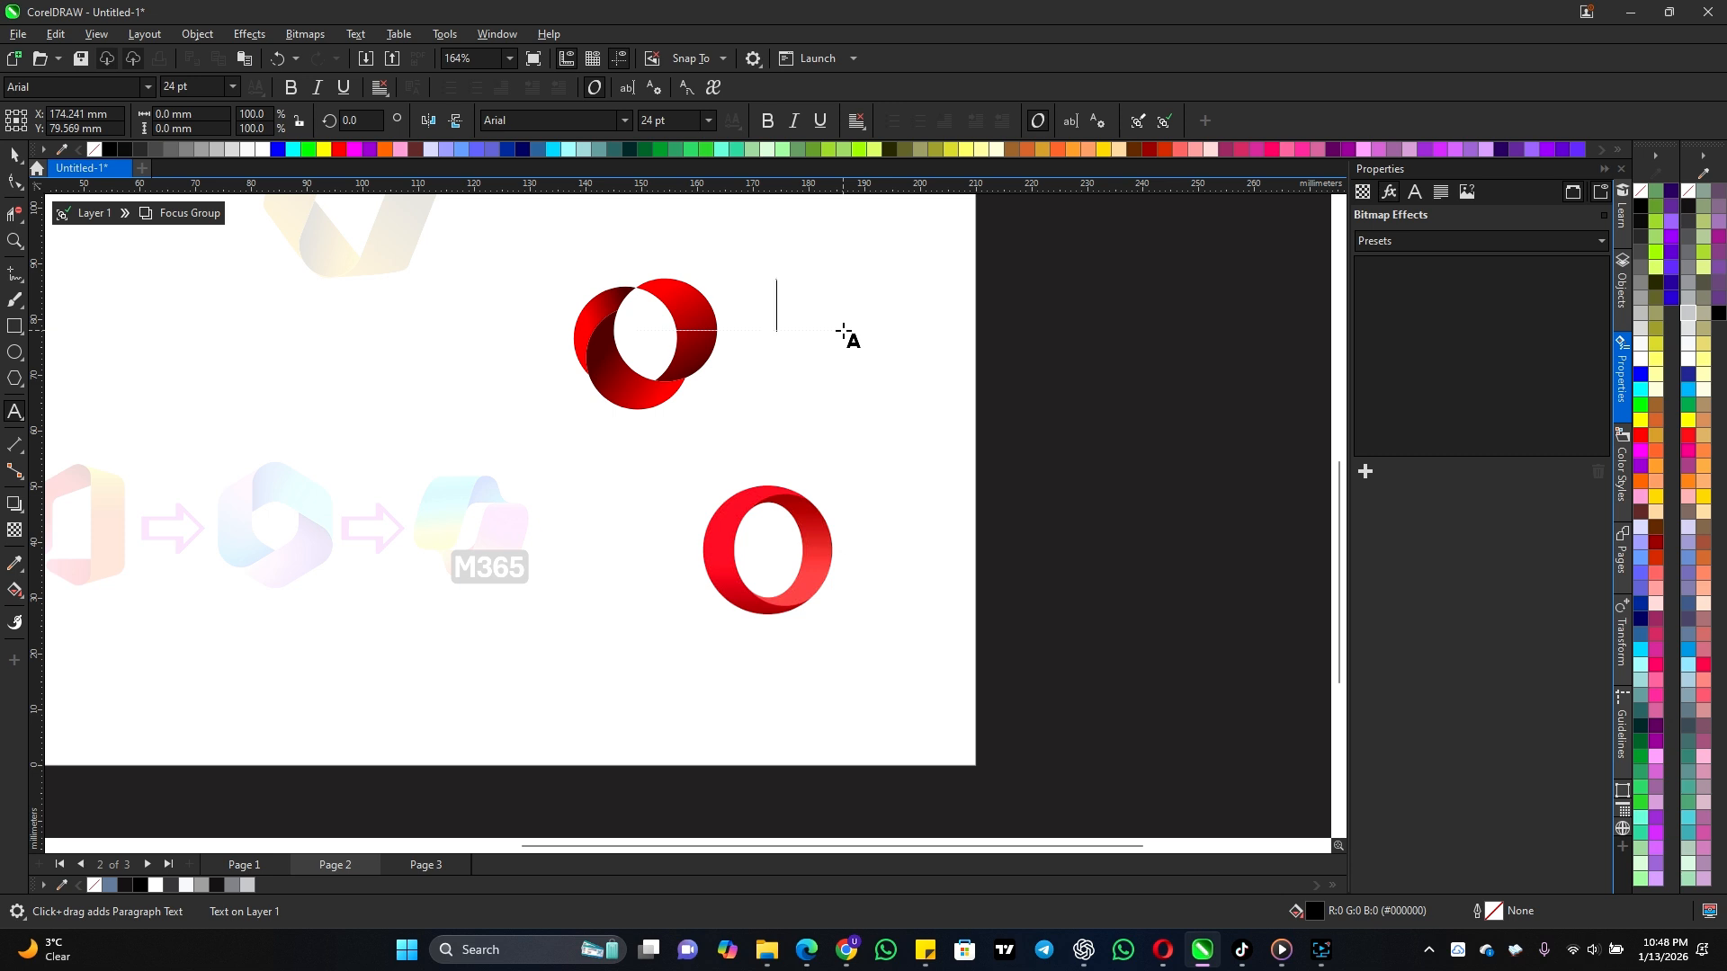
pyautogui.write('moonlit ')
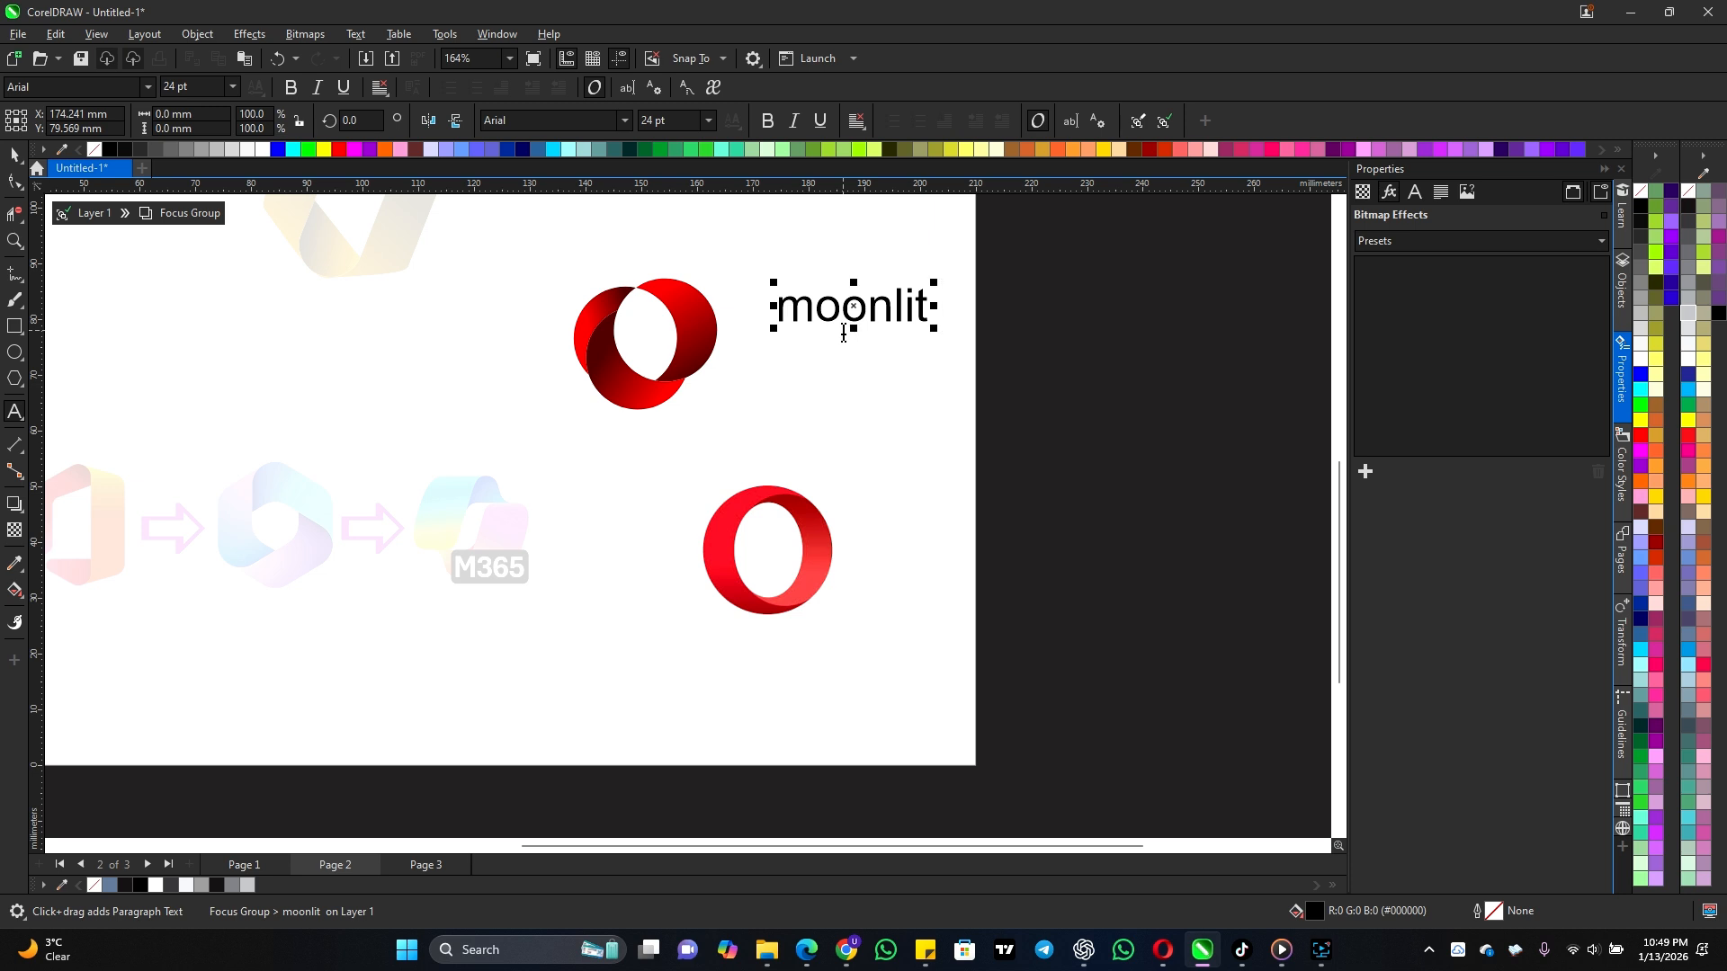
pyautogui.write('mdia')
pyautogui.click(844, 333)
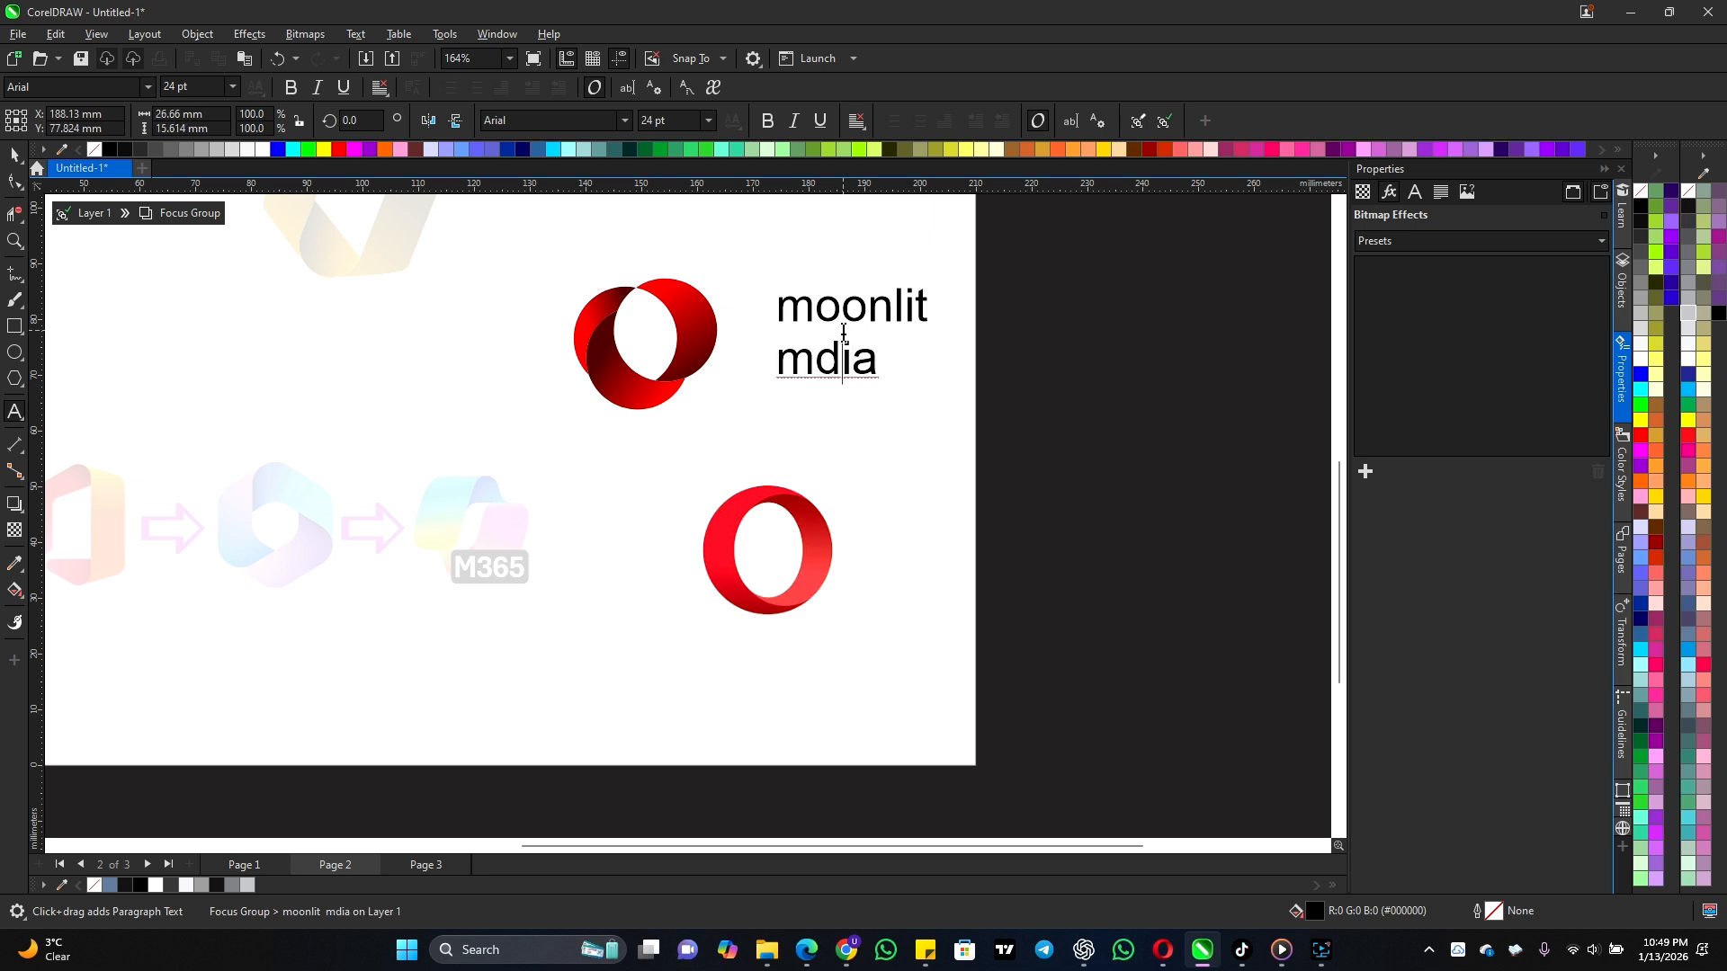
pyautogui.write('E')
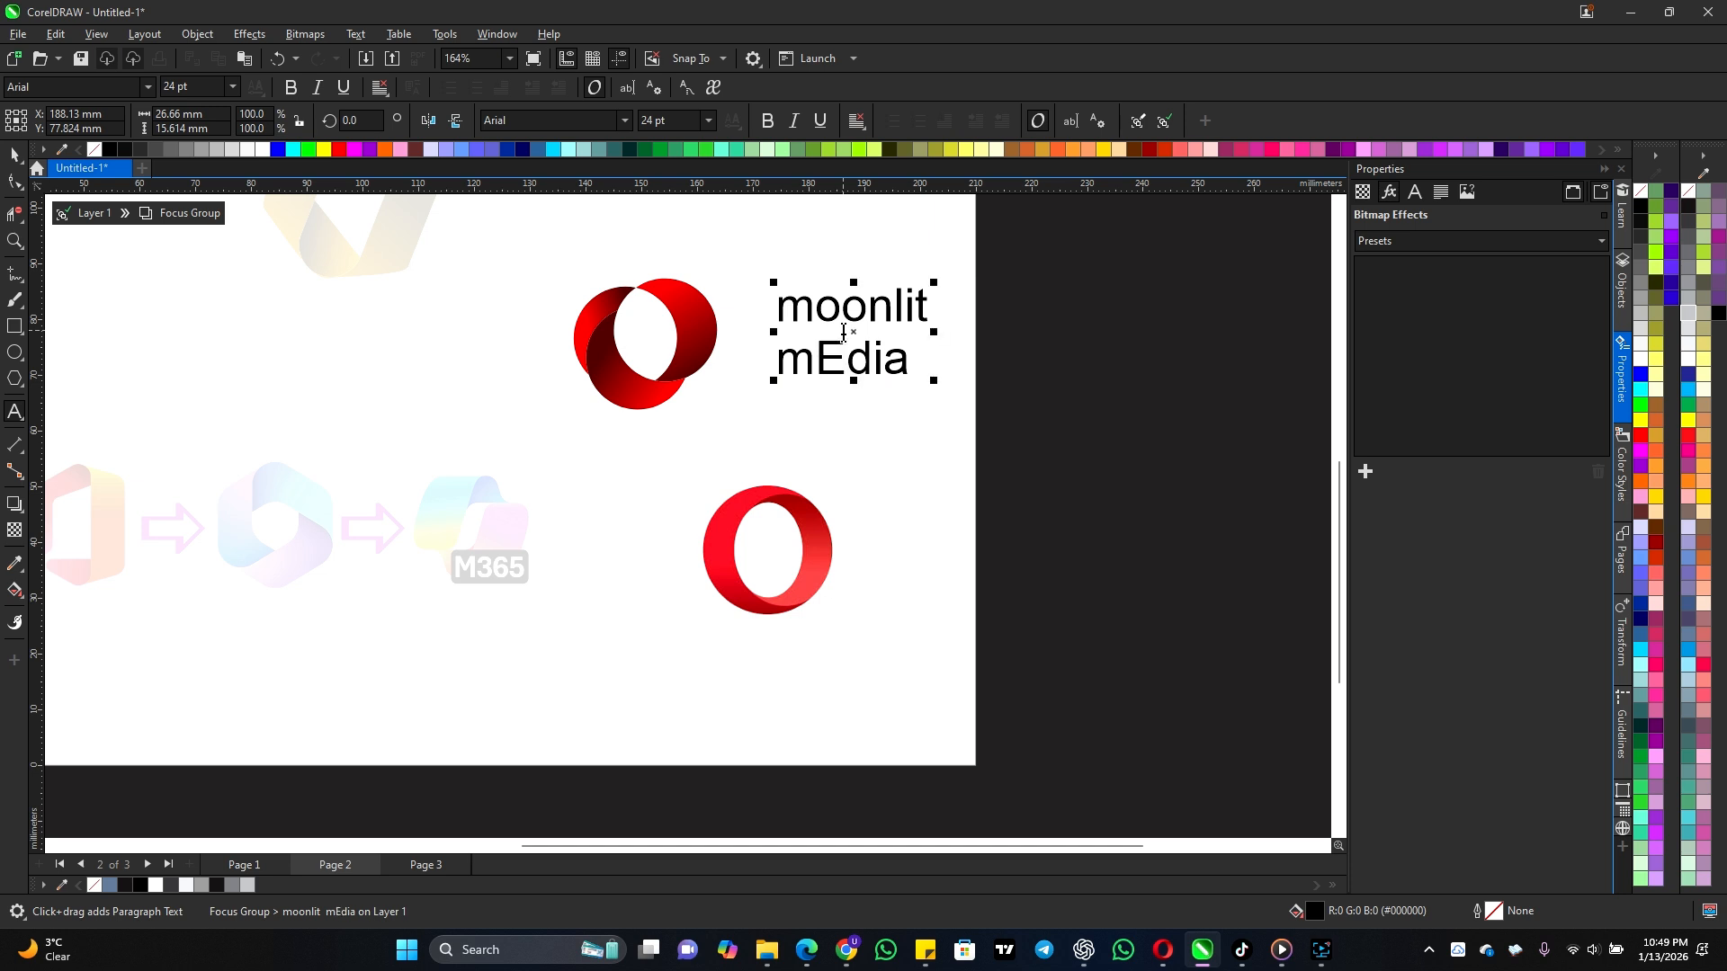
pyautogui.press('BackSpace')
pyautogui.write('E')
pyautogui.press('BackSpace')
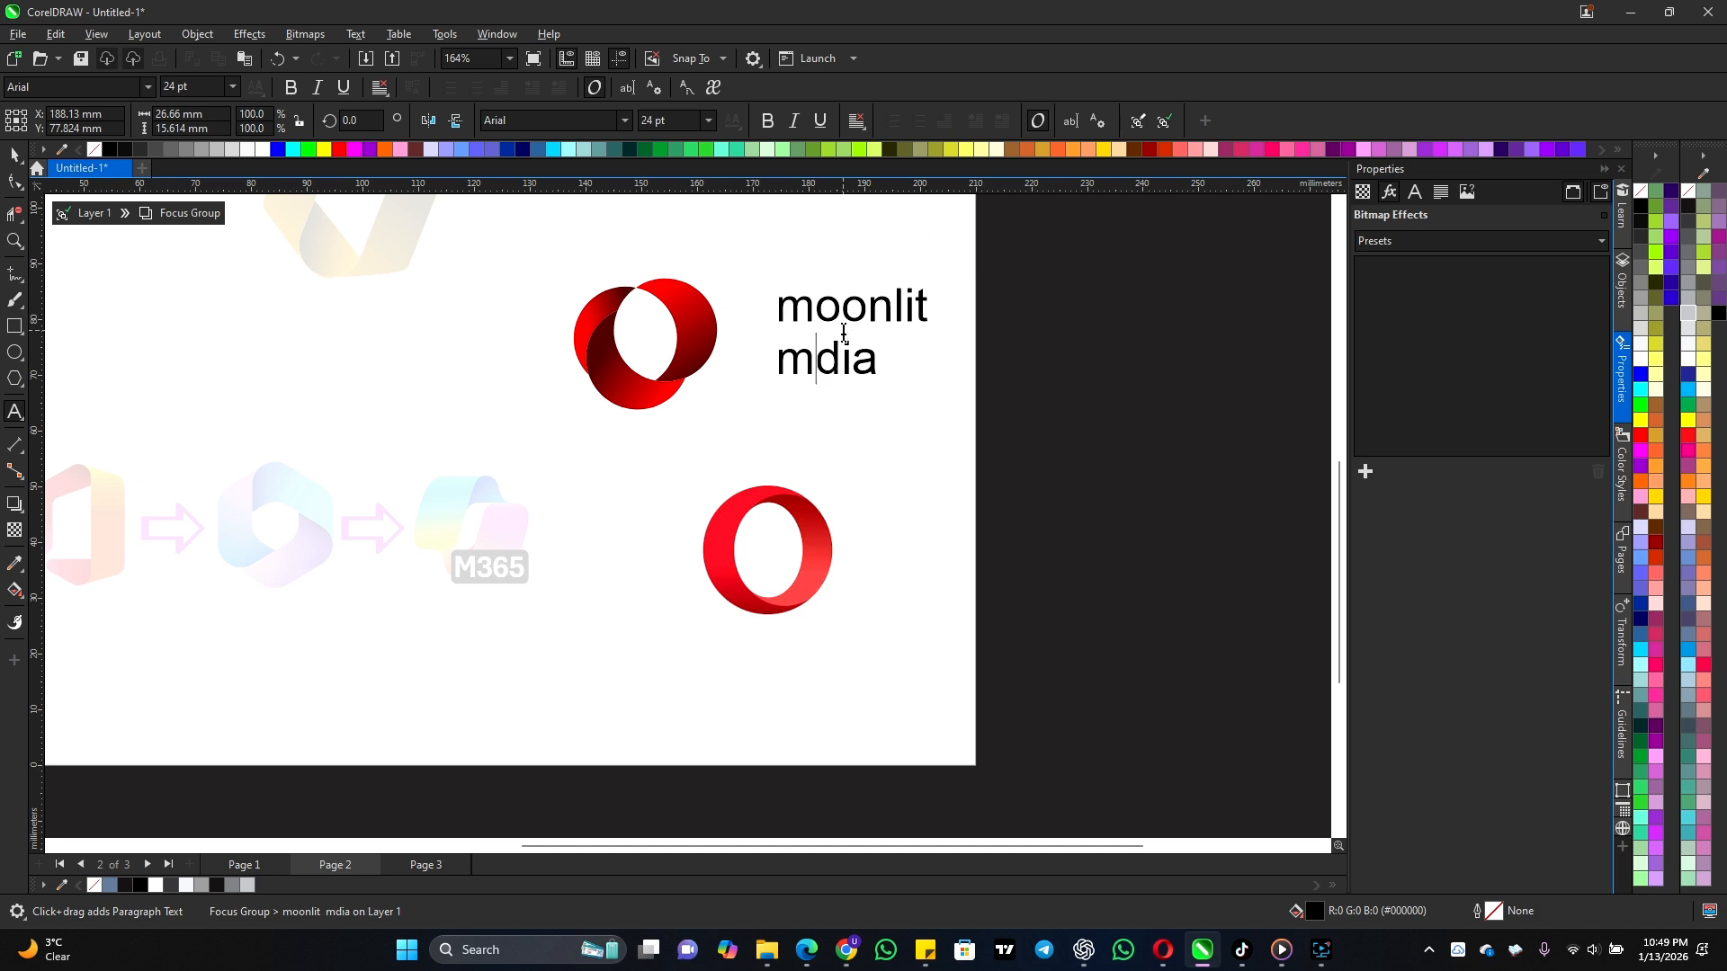
pyautogui.write('e')
# Step: Capitalise the first letter of the text so the first line reads "Moonlit"
pyautogui.click(813, 312)
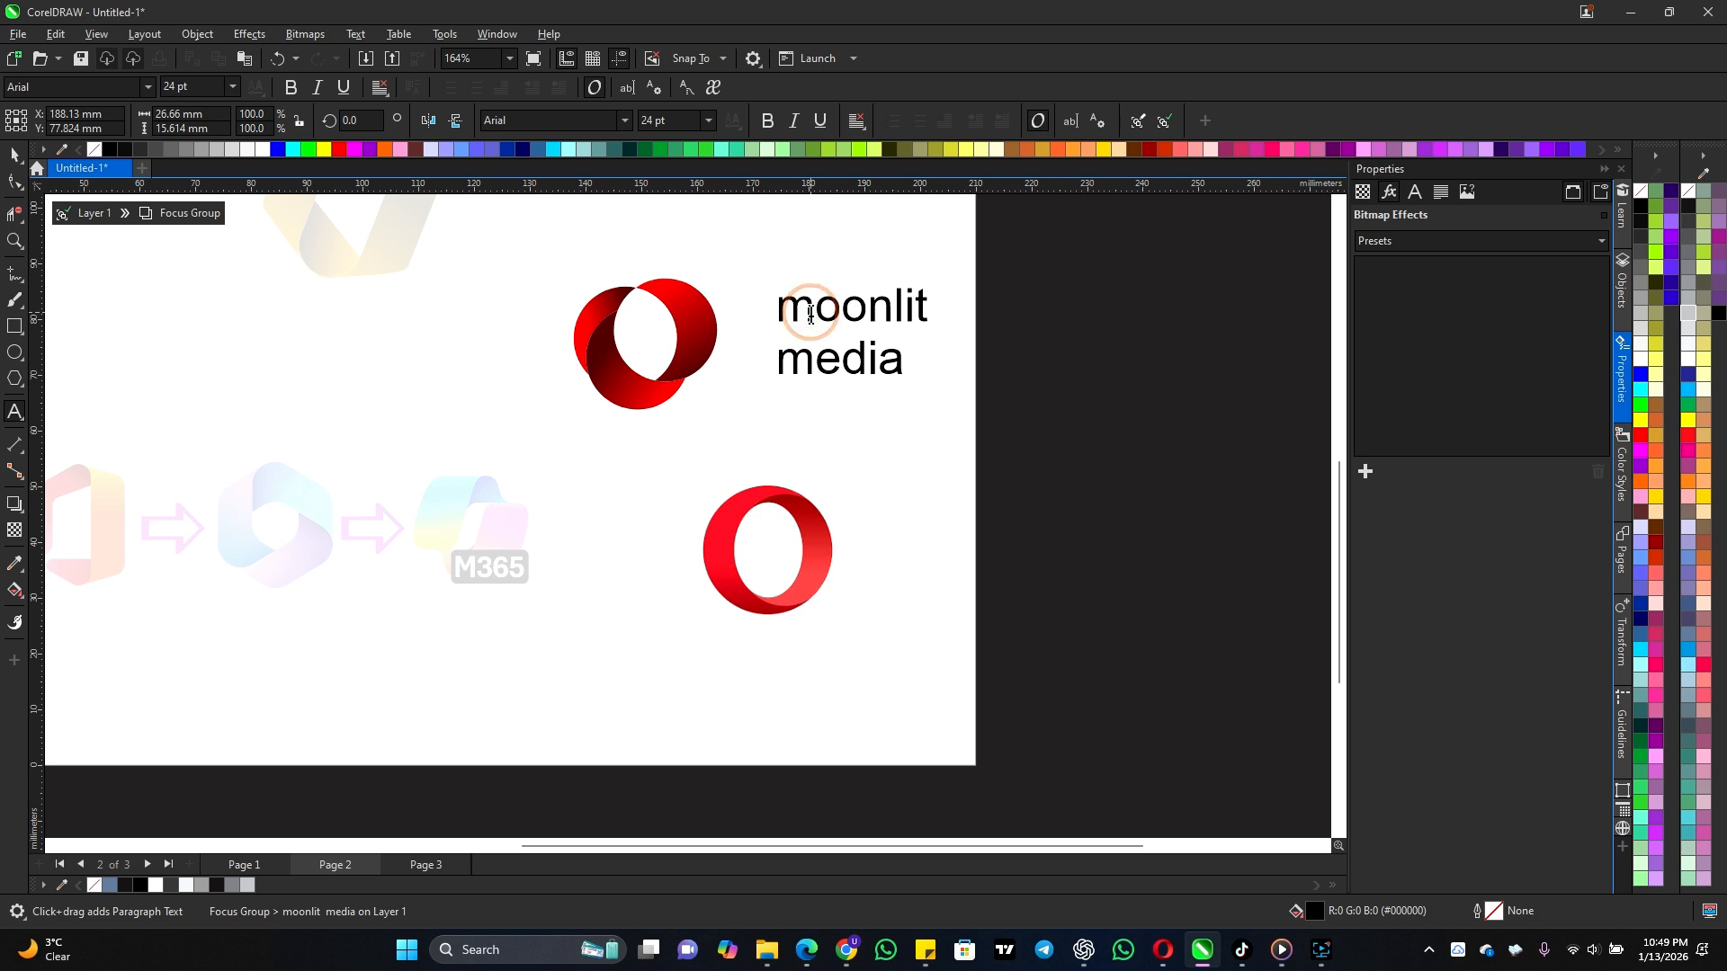
pyautogui.press('BackSpace')
pyautogui.write('m')
pyautogui.press('BackSpace')
pyautogui.write('M')
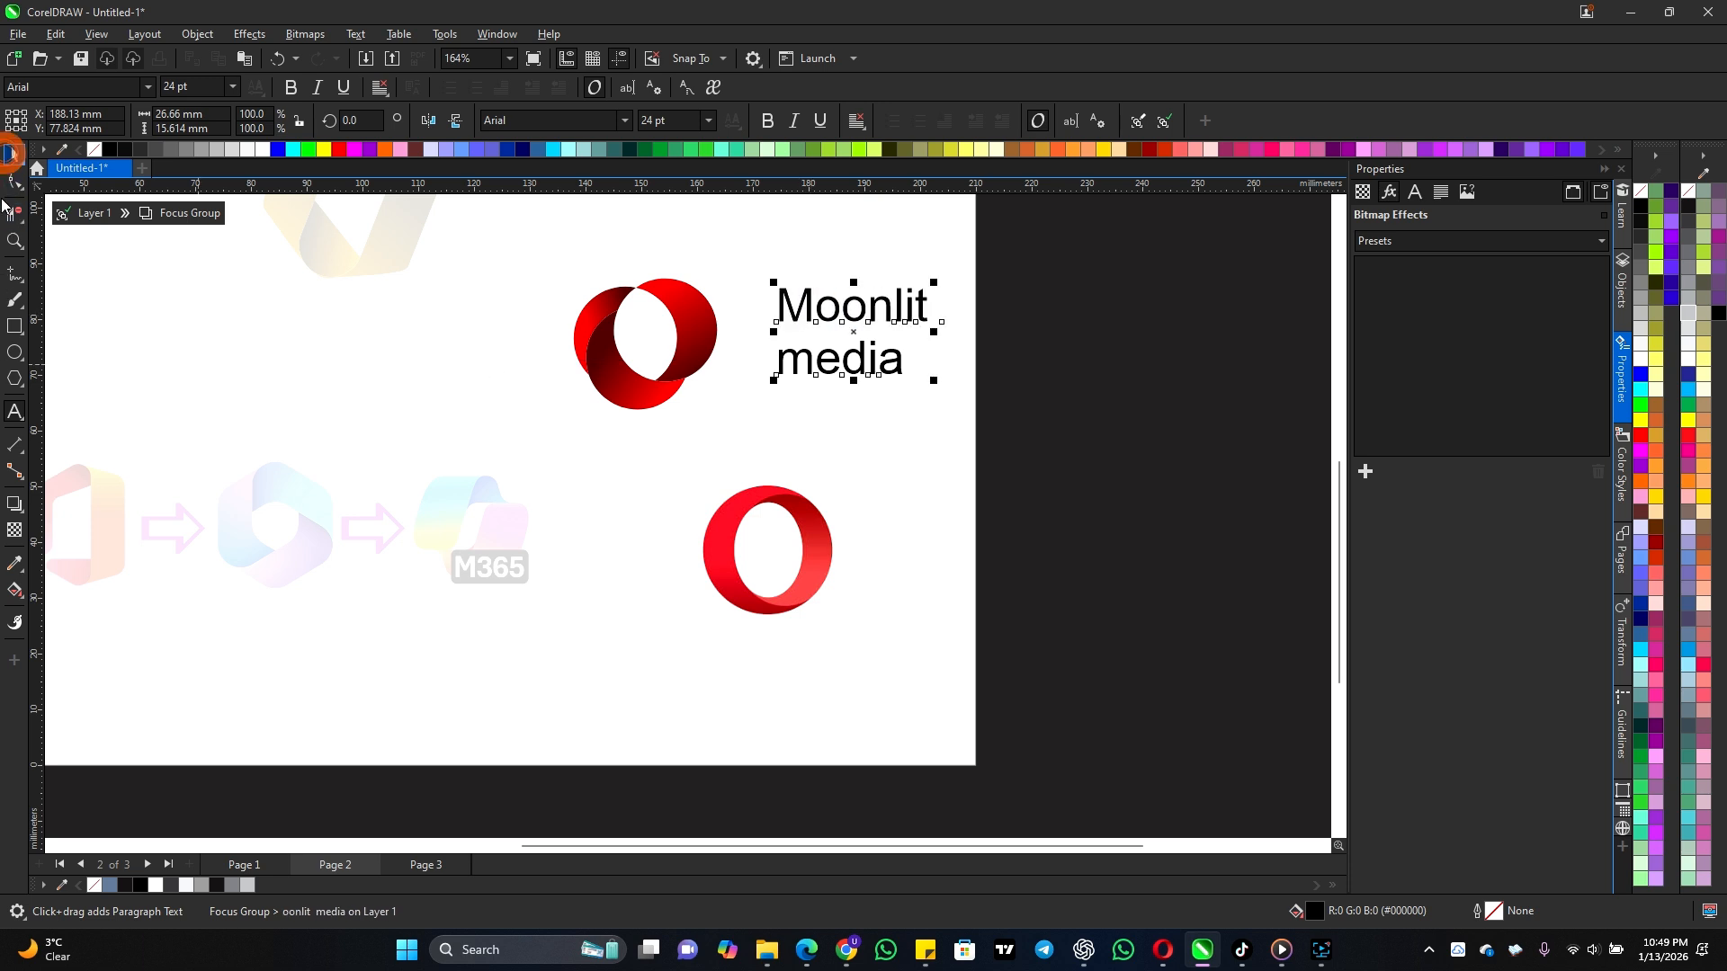
# Step: Set the two-line "Moonlit media" text in the aremat font
pyautogui.click(11, 156)
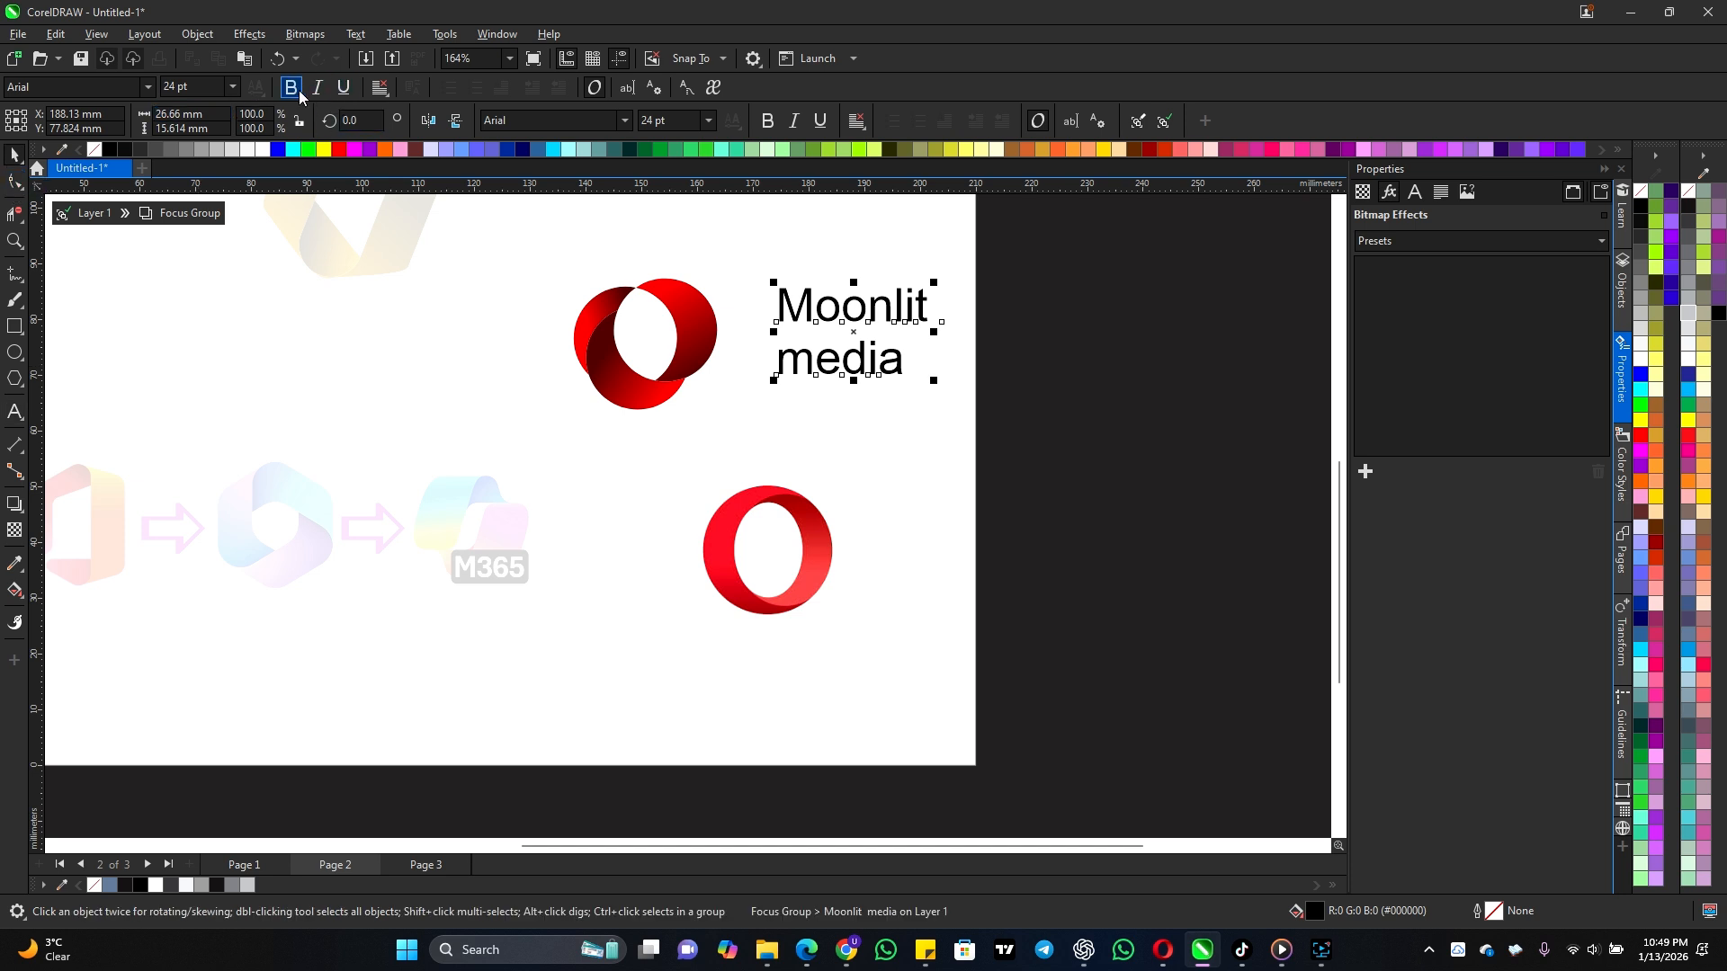
pyautogui.click(624, 123)
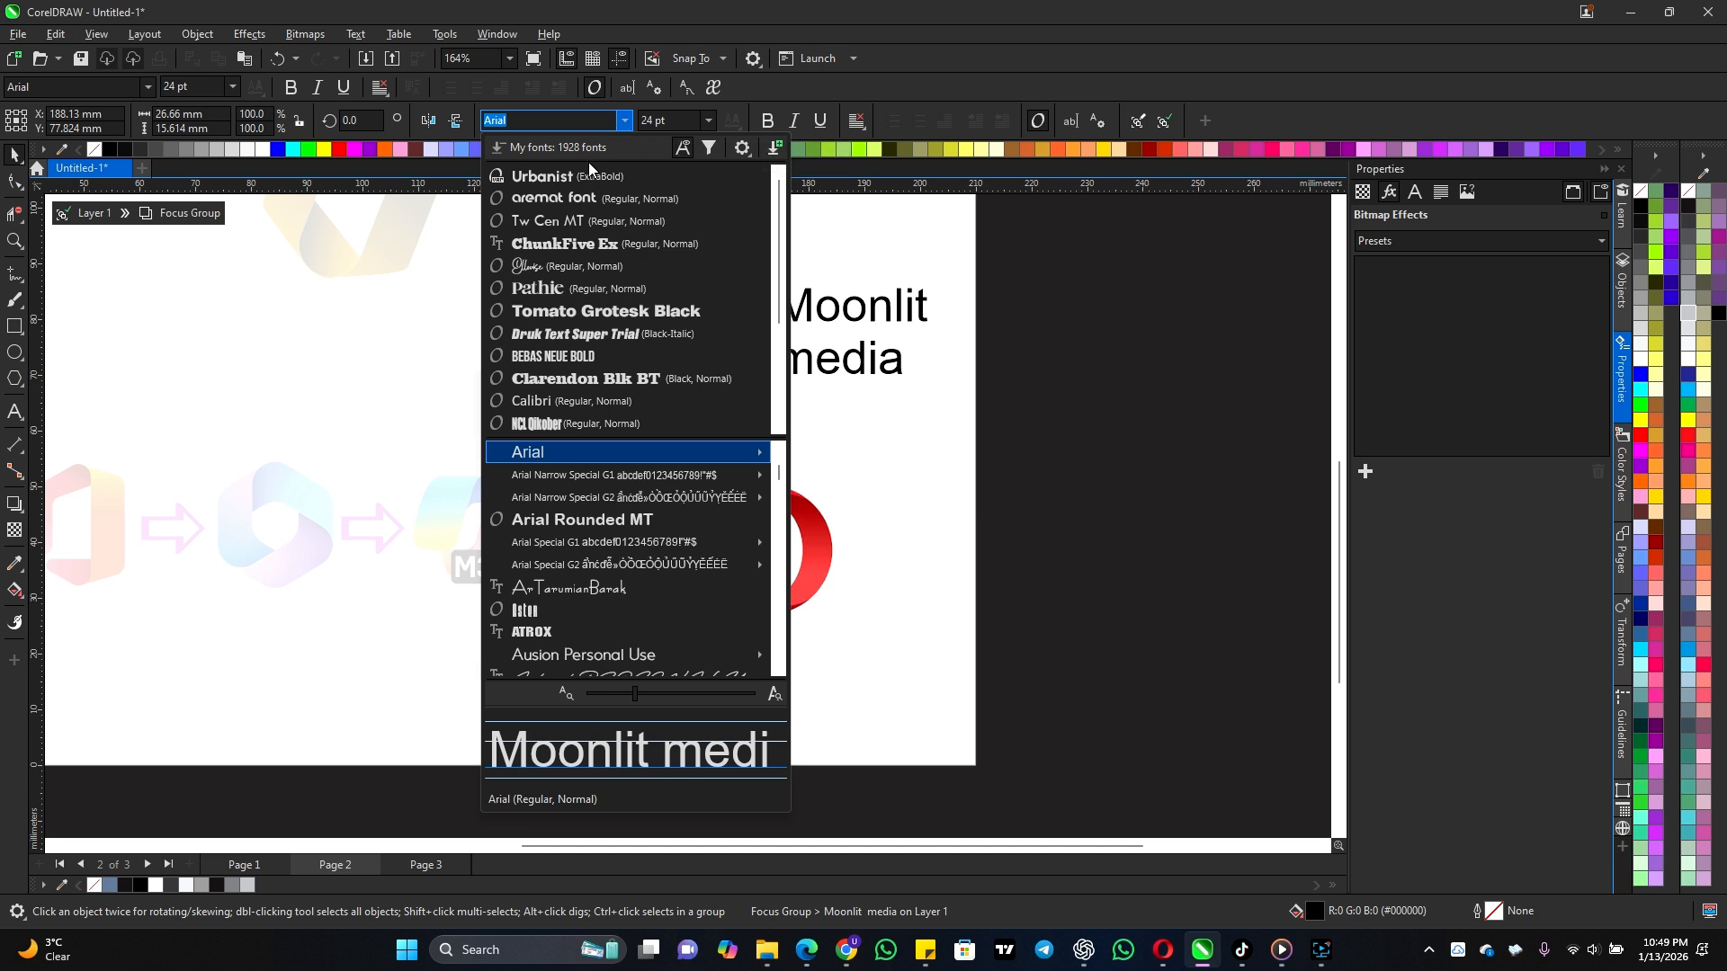
pyautogui.click(552, 195)
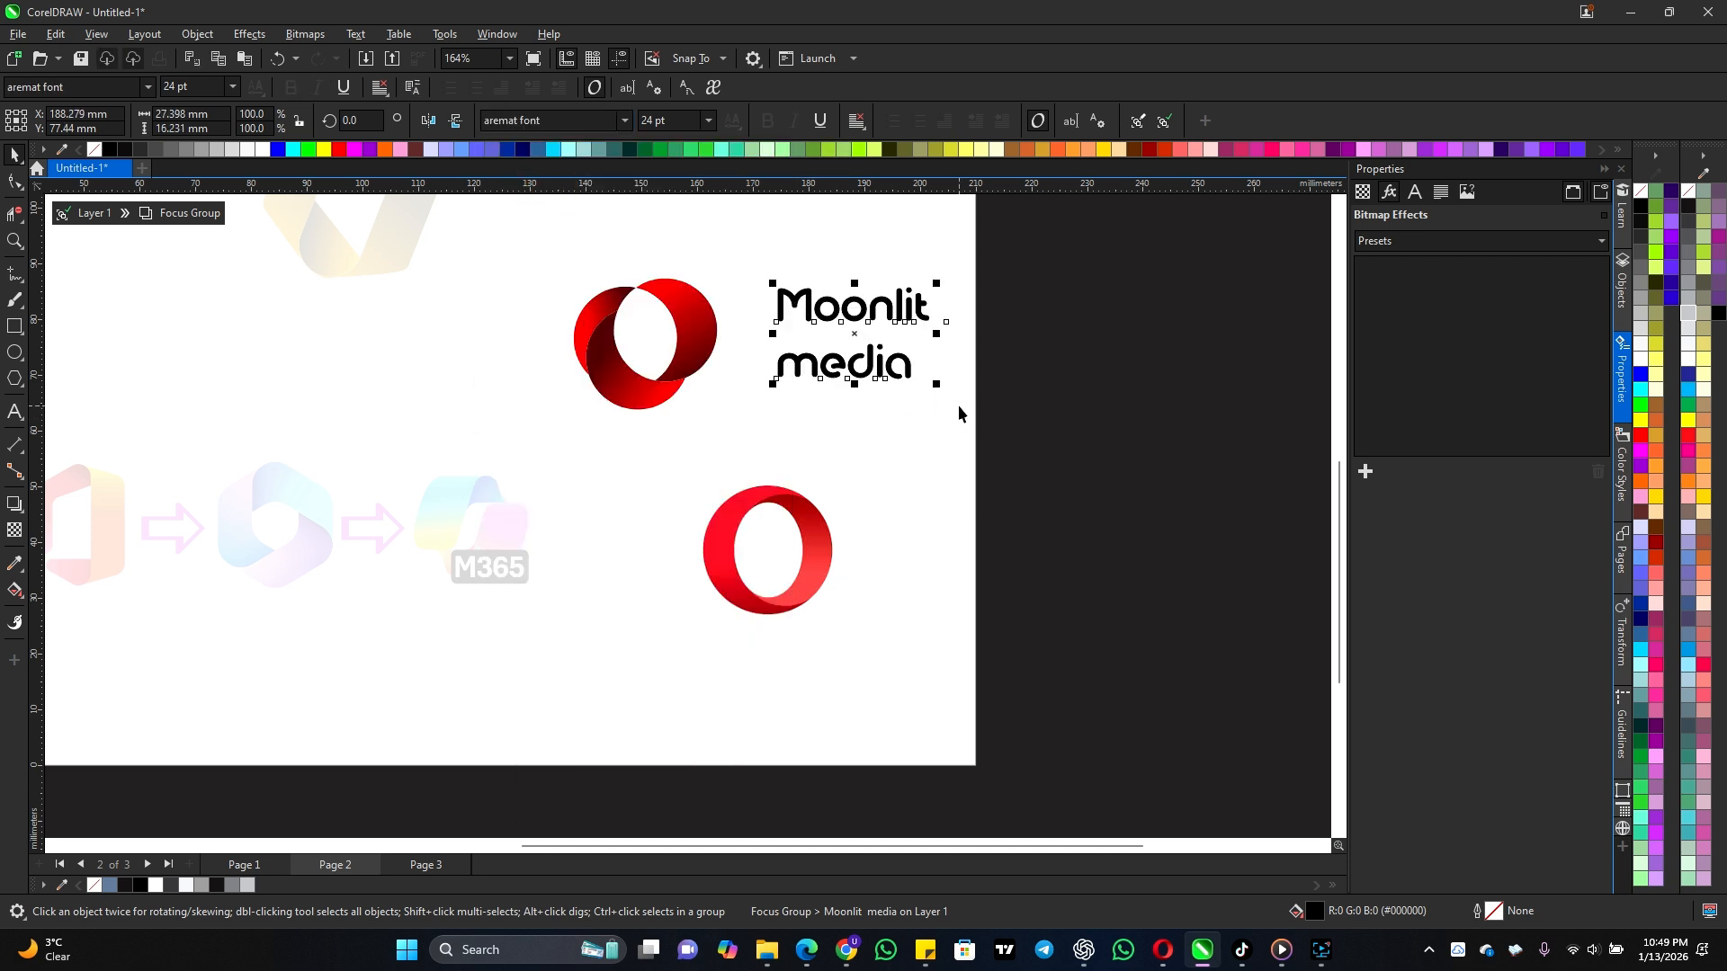
# Step: Break the text into separate lines and set the word "media" in a thin, non-bold Urbanist font
pyautogui.click(803, 376)
pyautogui.click(820, 382)
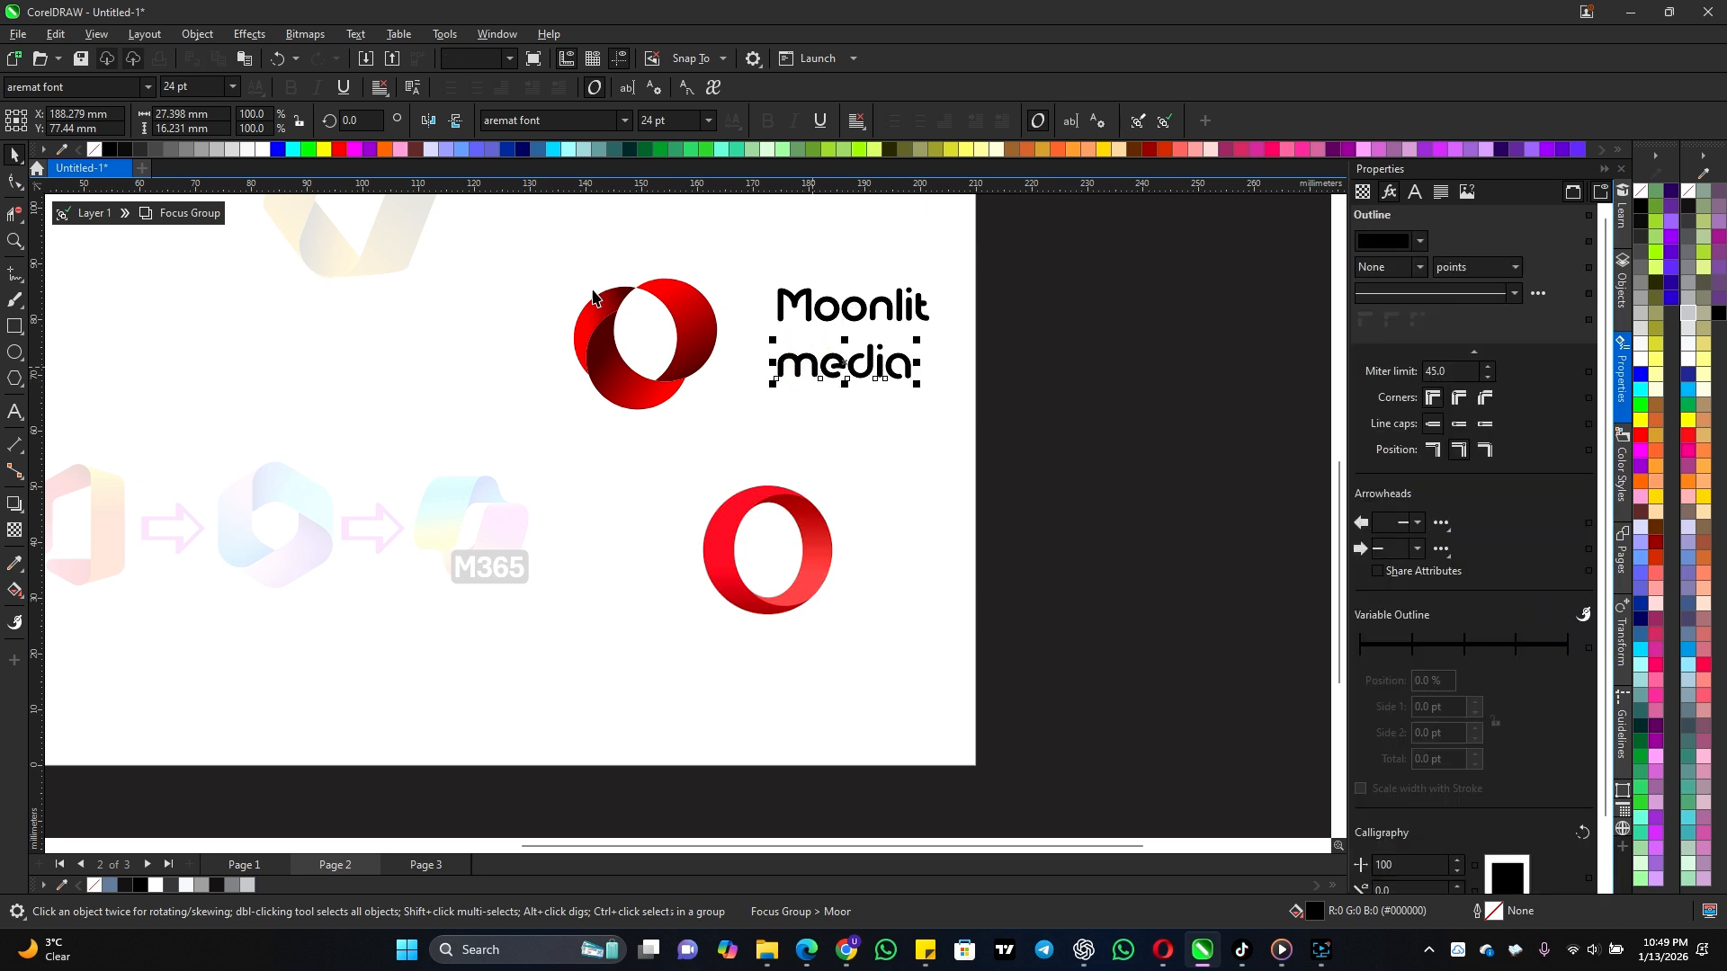
pyautogui.click(146, 87)
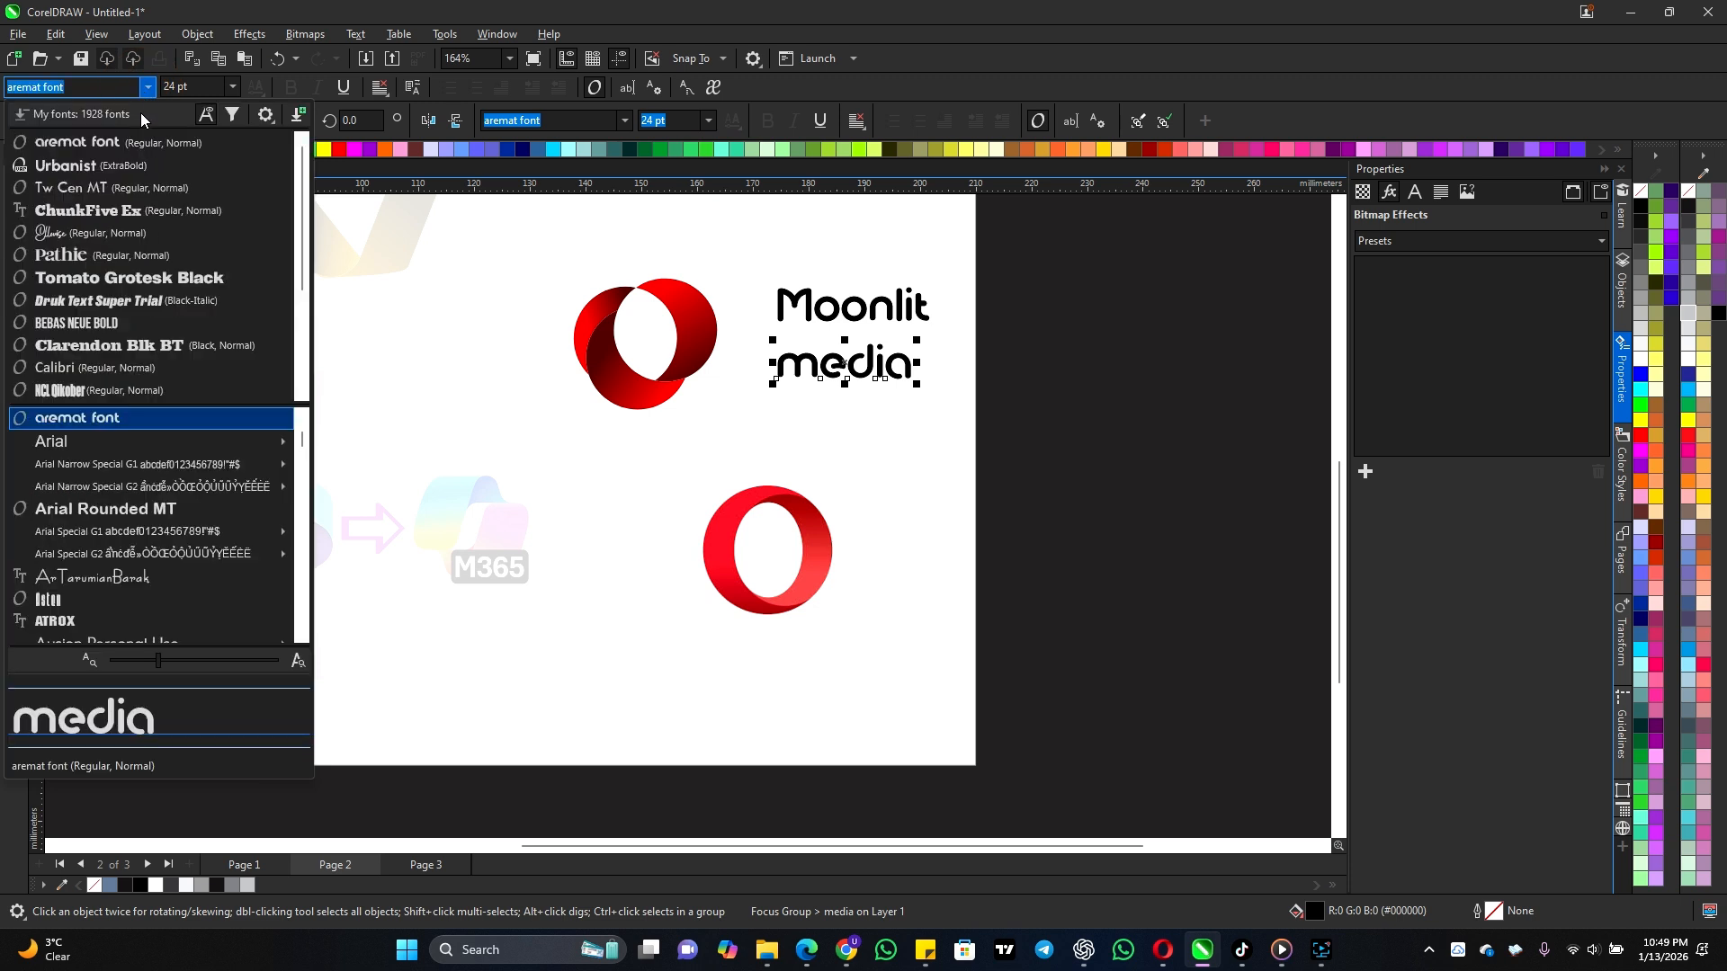
pyautogui.click(90, 166)
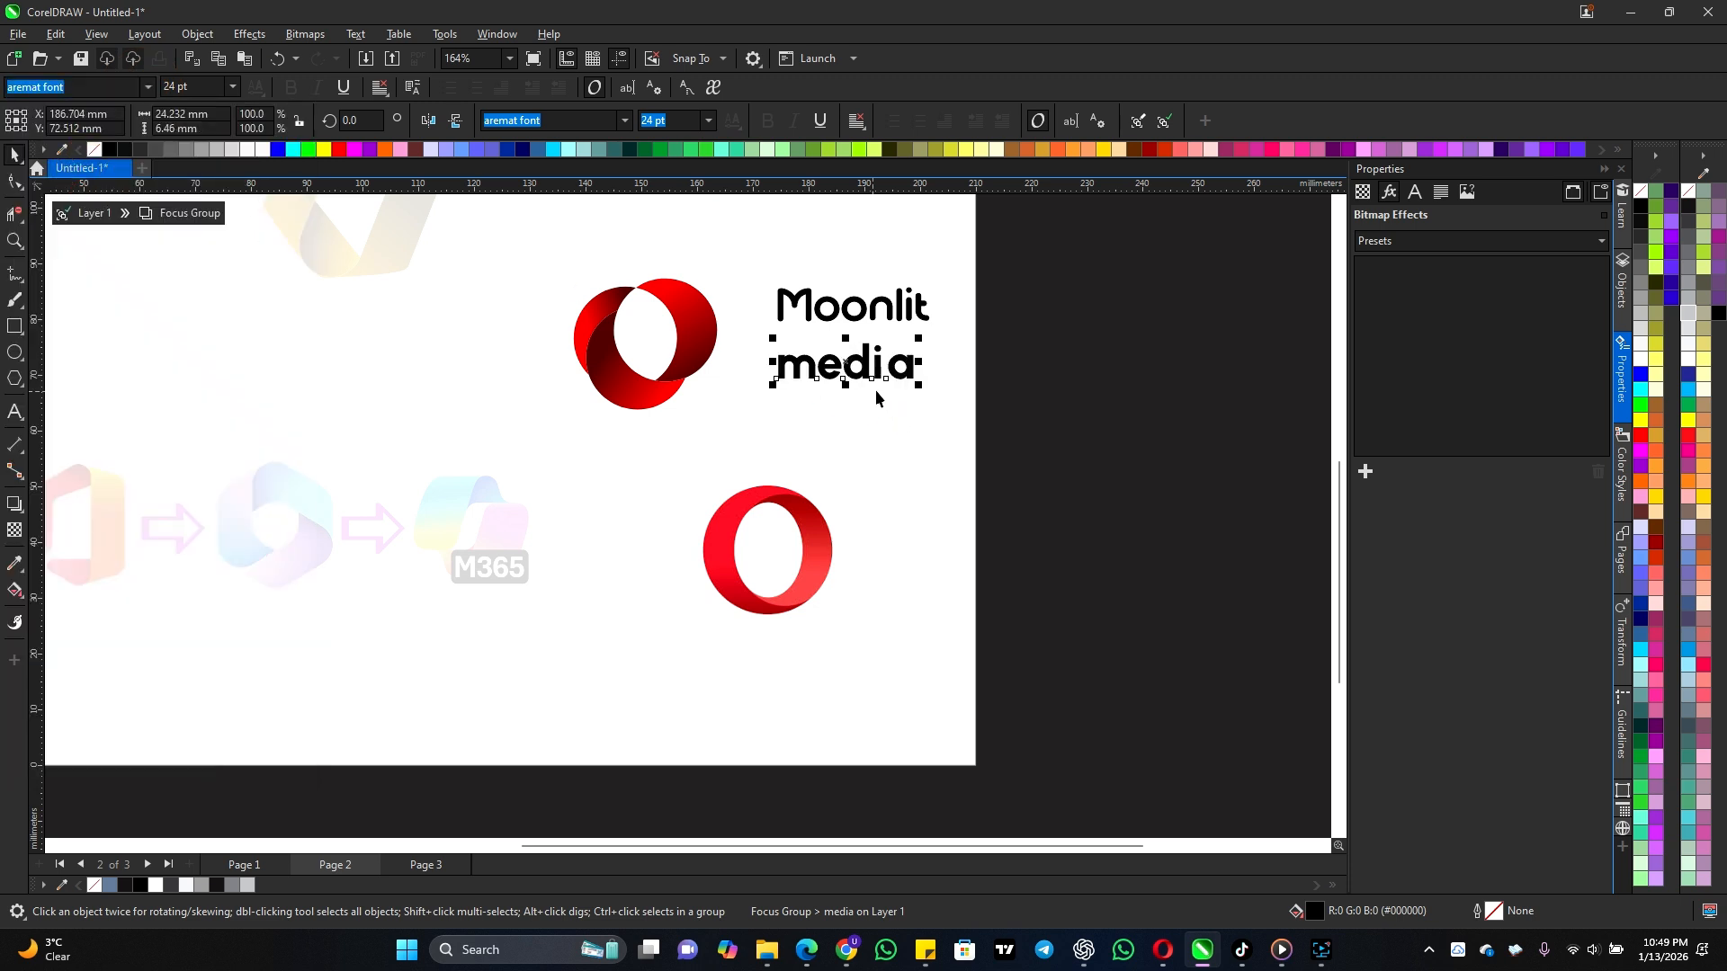
pyautogui.click(768, 121)
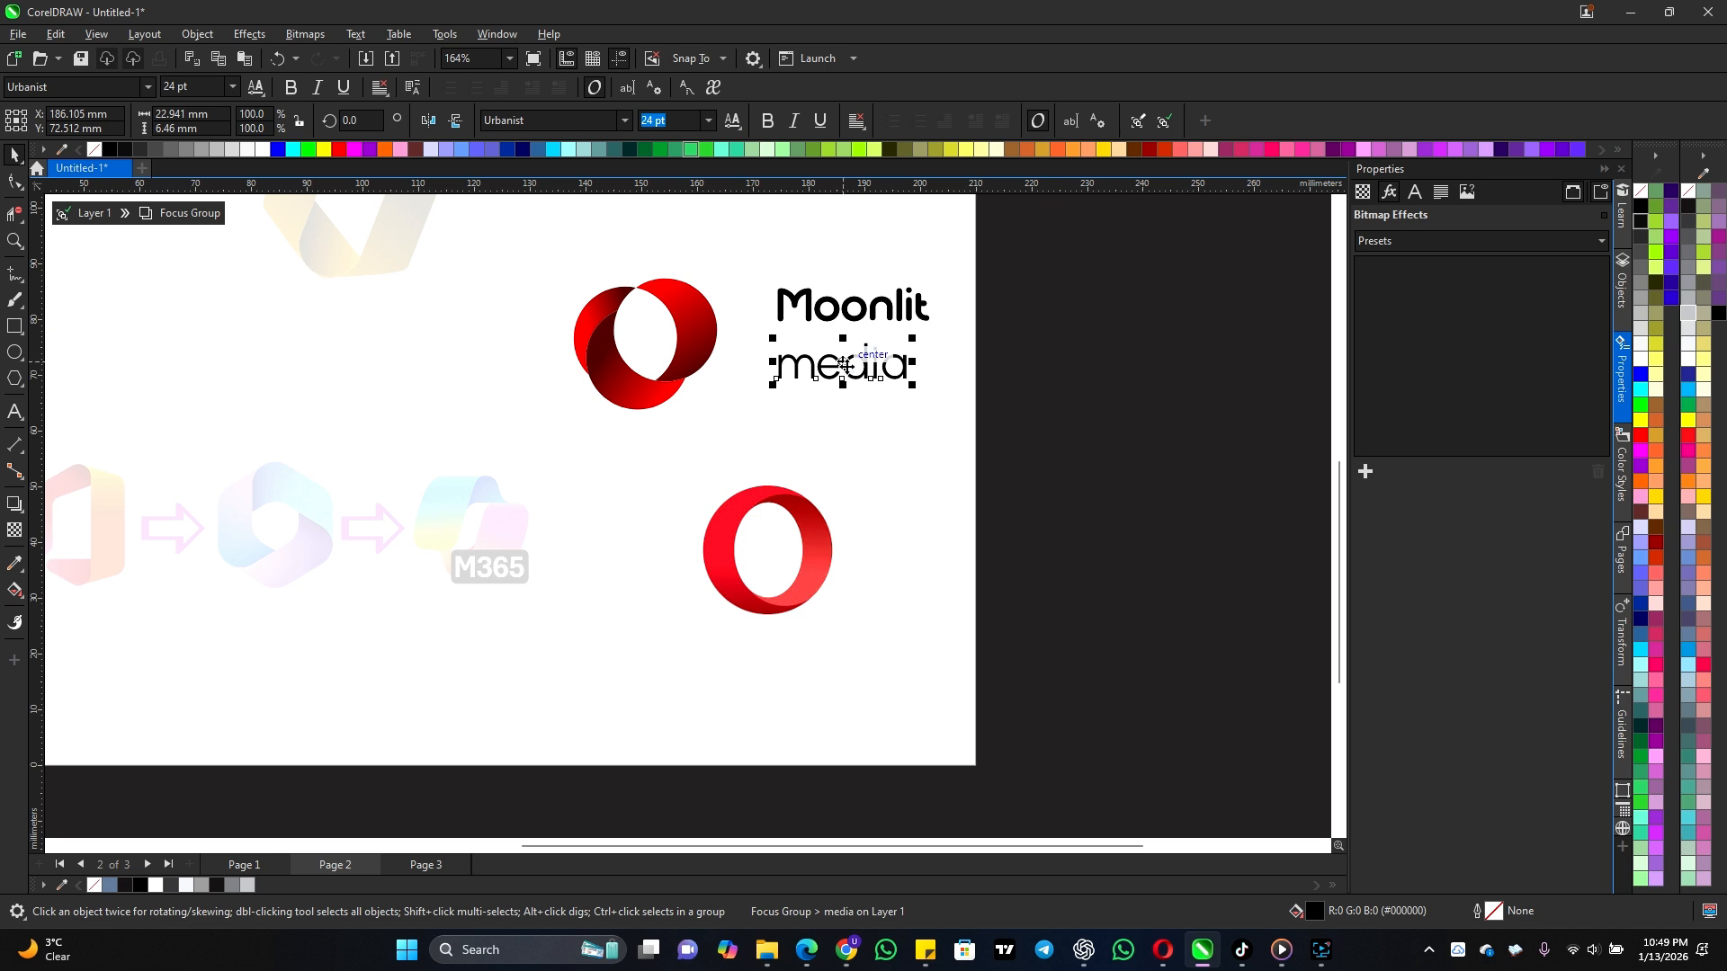
# Step: Move "media" up onto the same line, directly after "Moonlit", so both words share a baseline
pyautogui.moveTo(855, 377); pyautogui.dragTo(998, 315)
pyautogui.moveTo(1136, 241); pyautogui.dragTo(901, 367)
pyautogui.press('Up')
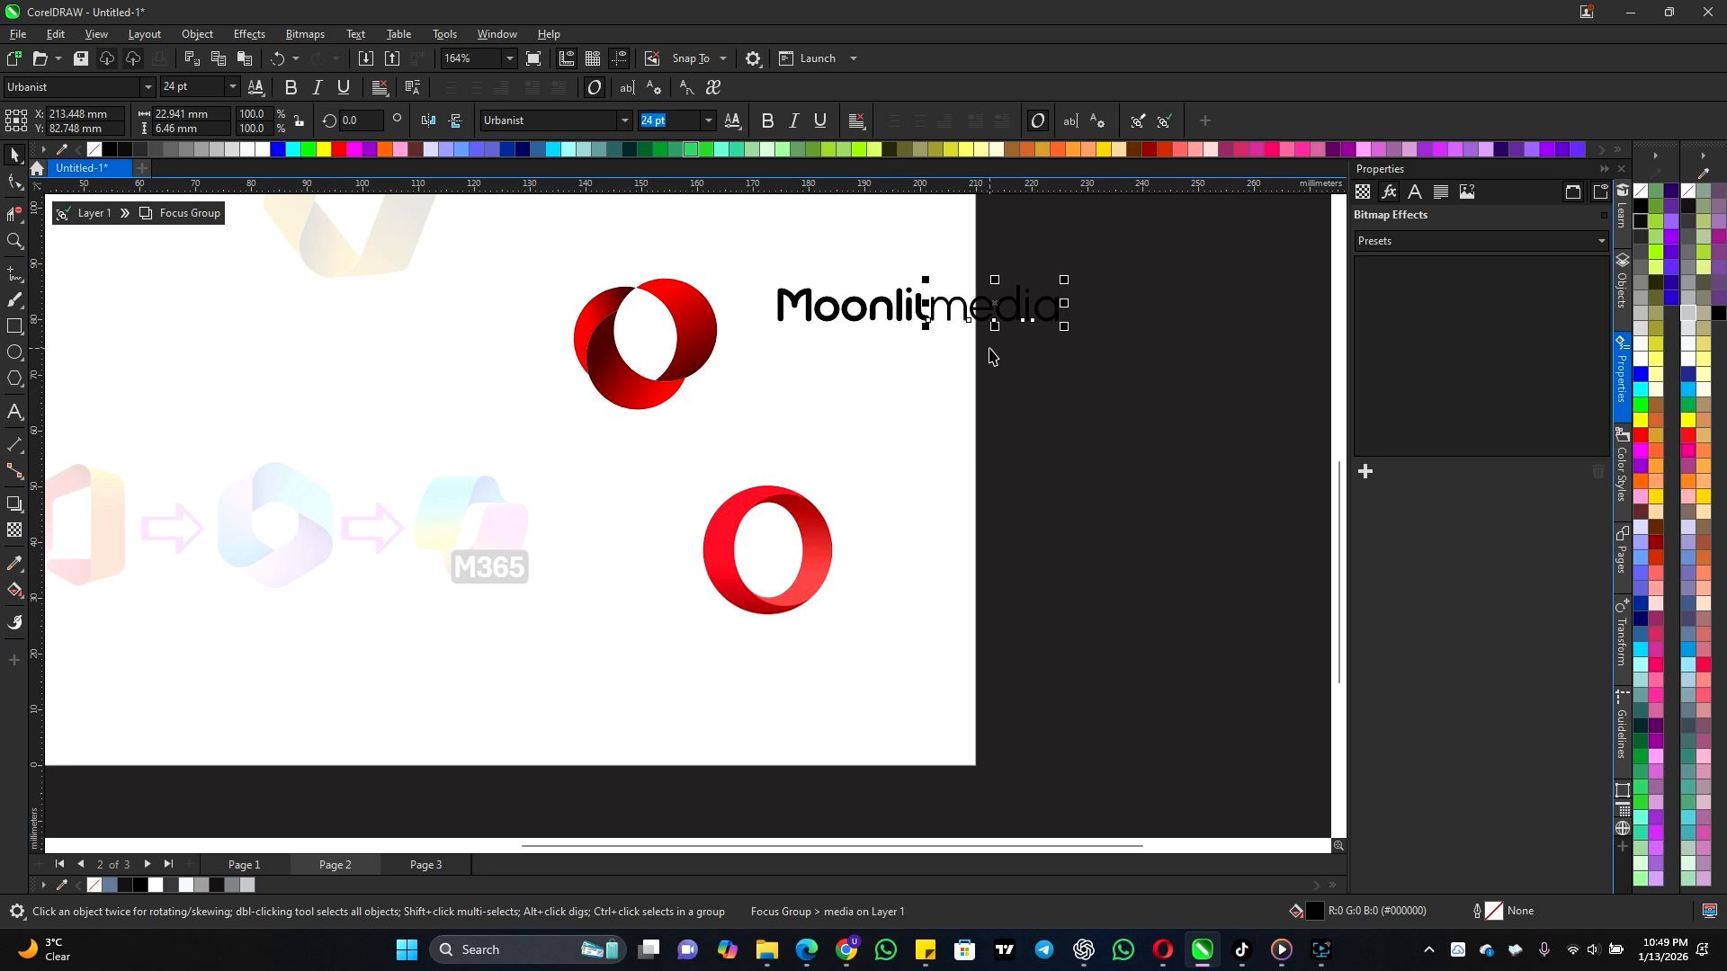
pyautogui.moveTo(1084, 325); pyautogui.dragTo(758, 367)
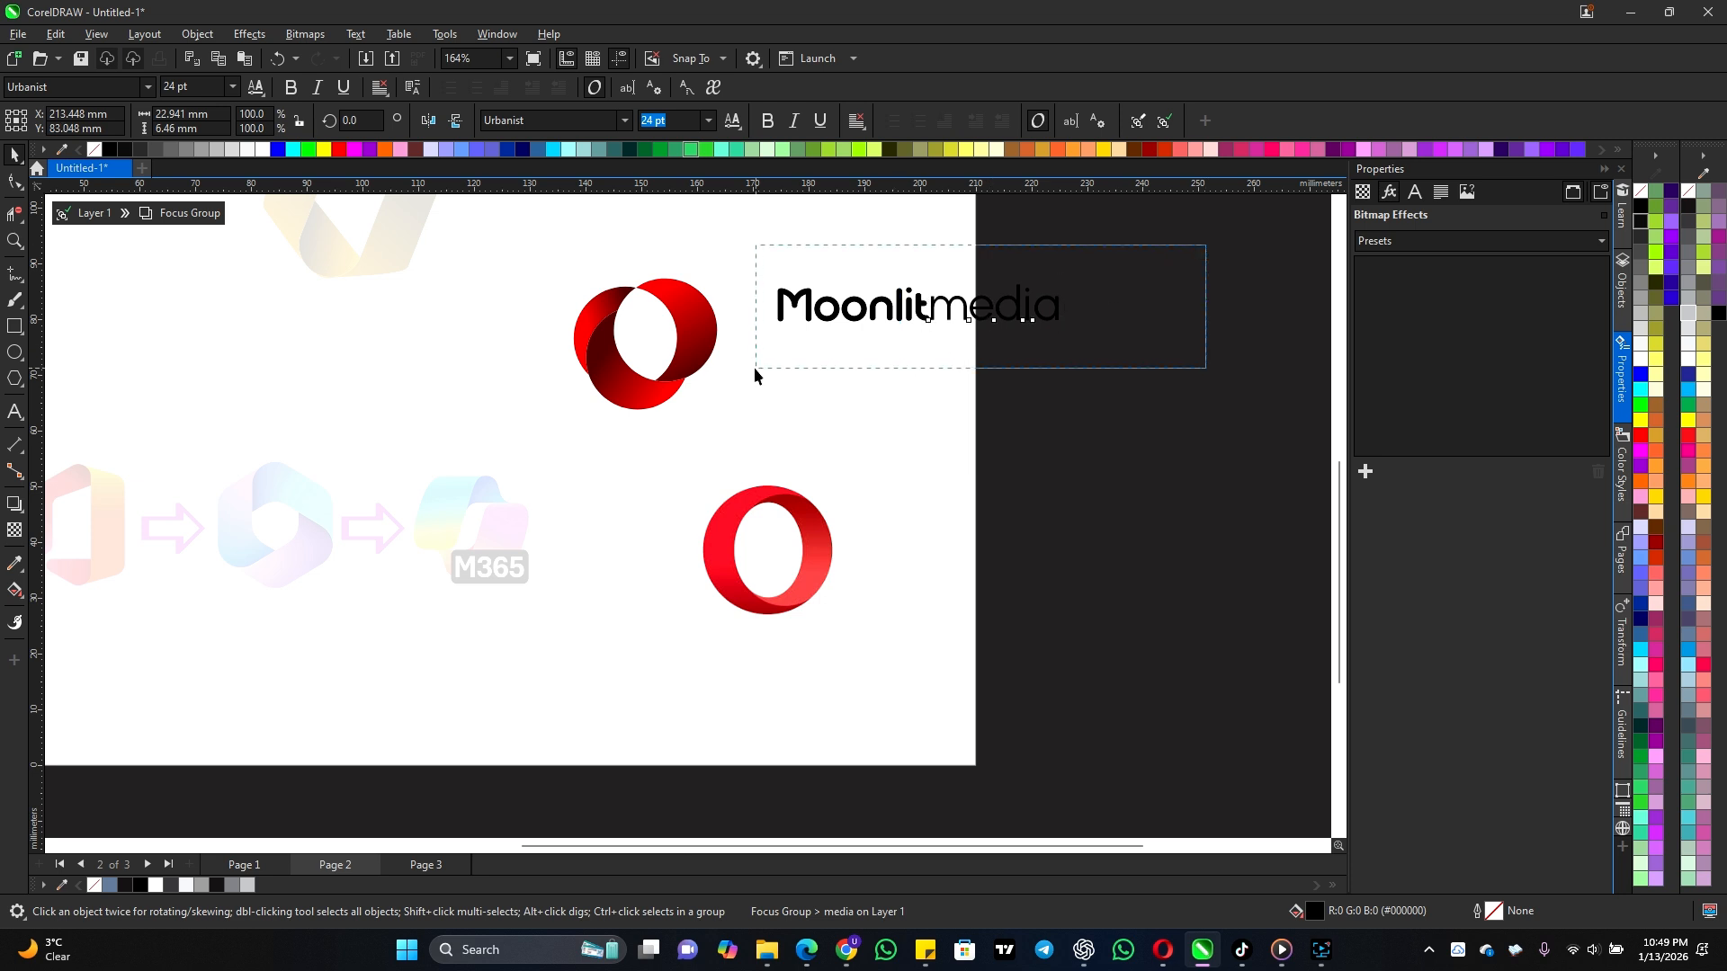
# Step: Scale the three-crescent mark to about 56.6% and move both words close to its right side
pyautogui.moveTo(517, 251); pyautogui.dragTo(728, 455)
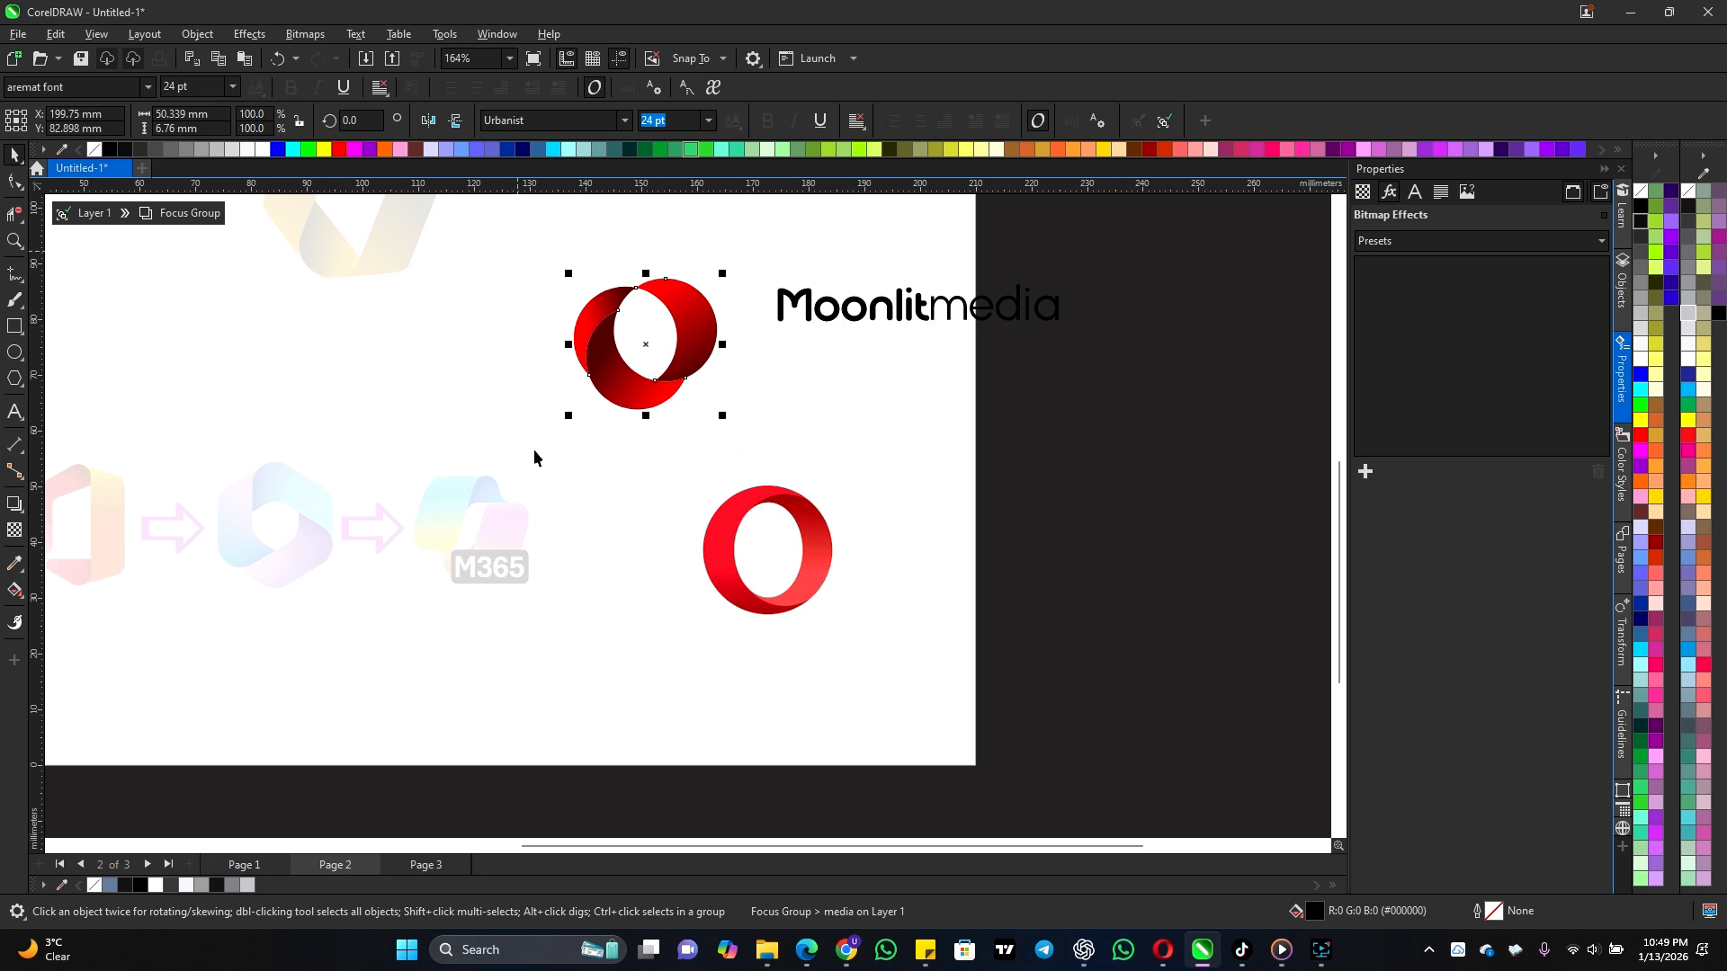
pyautogui.moveTo(569, 414); pyautogui.dragTo(630, 407)
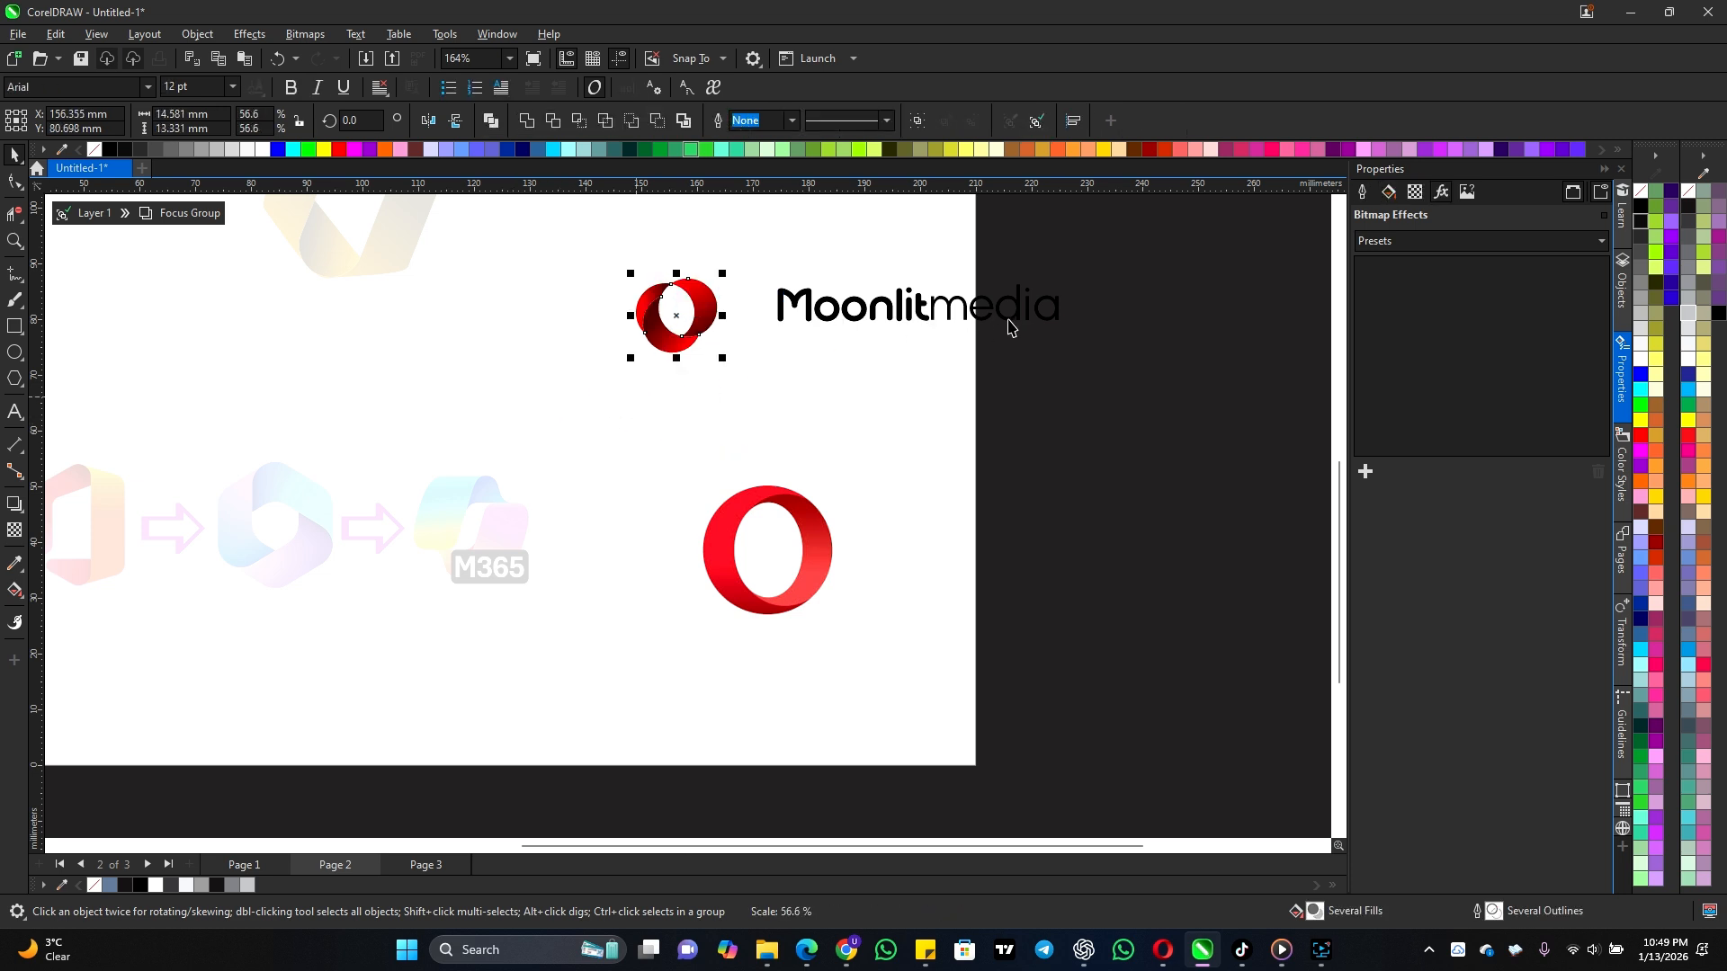
pyautogui.moveTo(1112, 271); pyautogui.dragTo(885, 314)
# Step: Move the whole logo, mark and text together, left onto the page at about X 151.7 mm, Y 83.0 mm
pyautogui.moveTo(1106, 239); pyautogui.dragTo(597, 408)
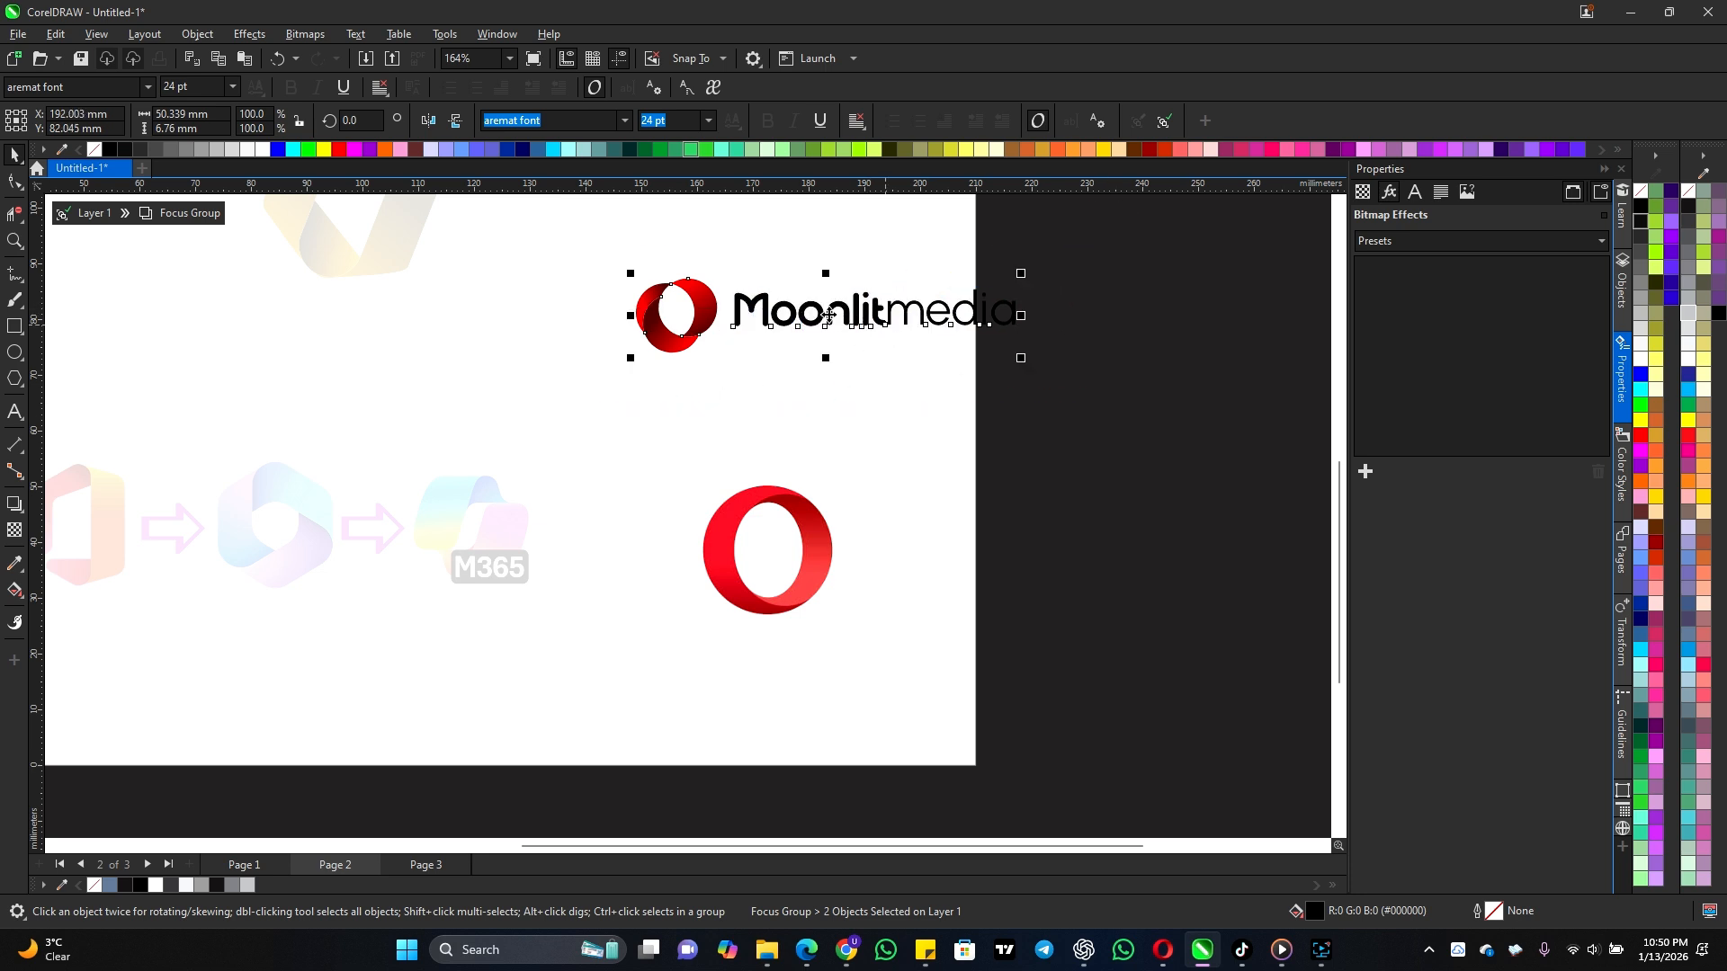
pyautogui.moveTo(828, 316); pyautogui.dragTo(654, 302)
pyautogui.click(911, 325)
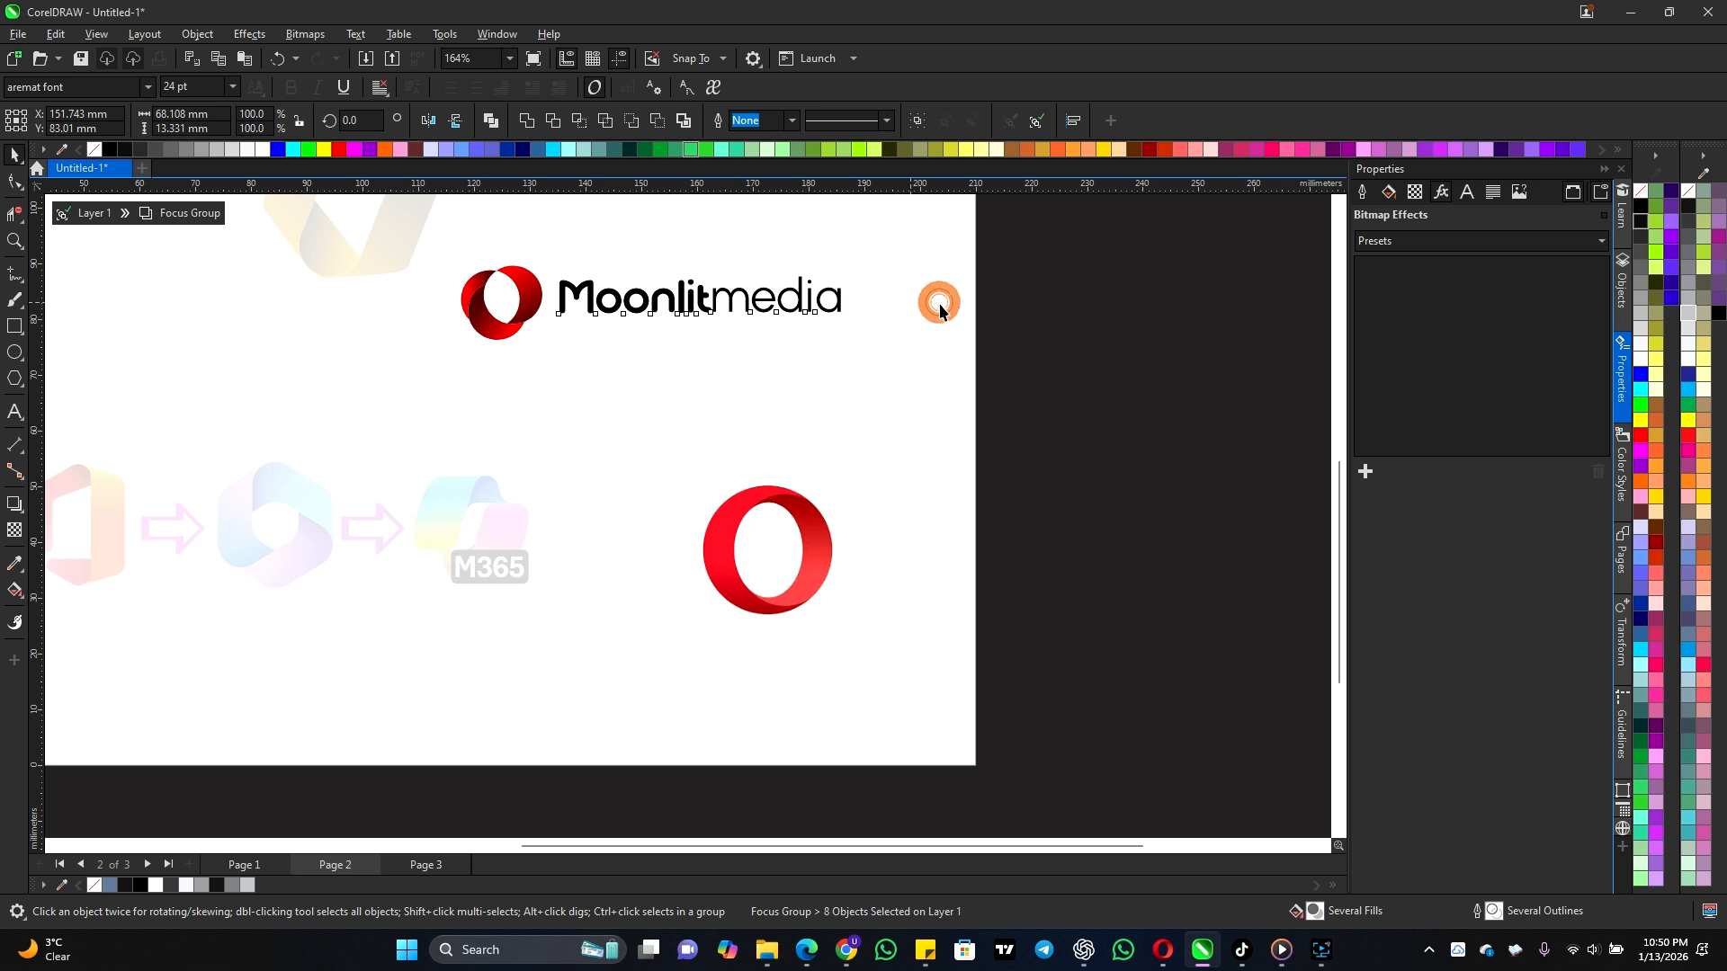
pyautogui.scroll(-2, 579, 521)
pyautogui.scroll(2, 548, 393)
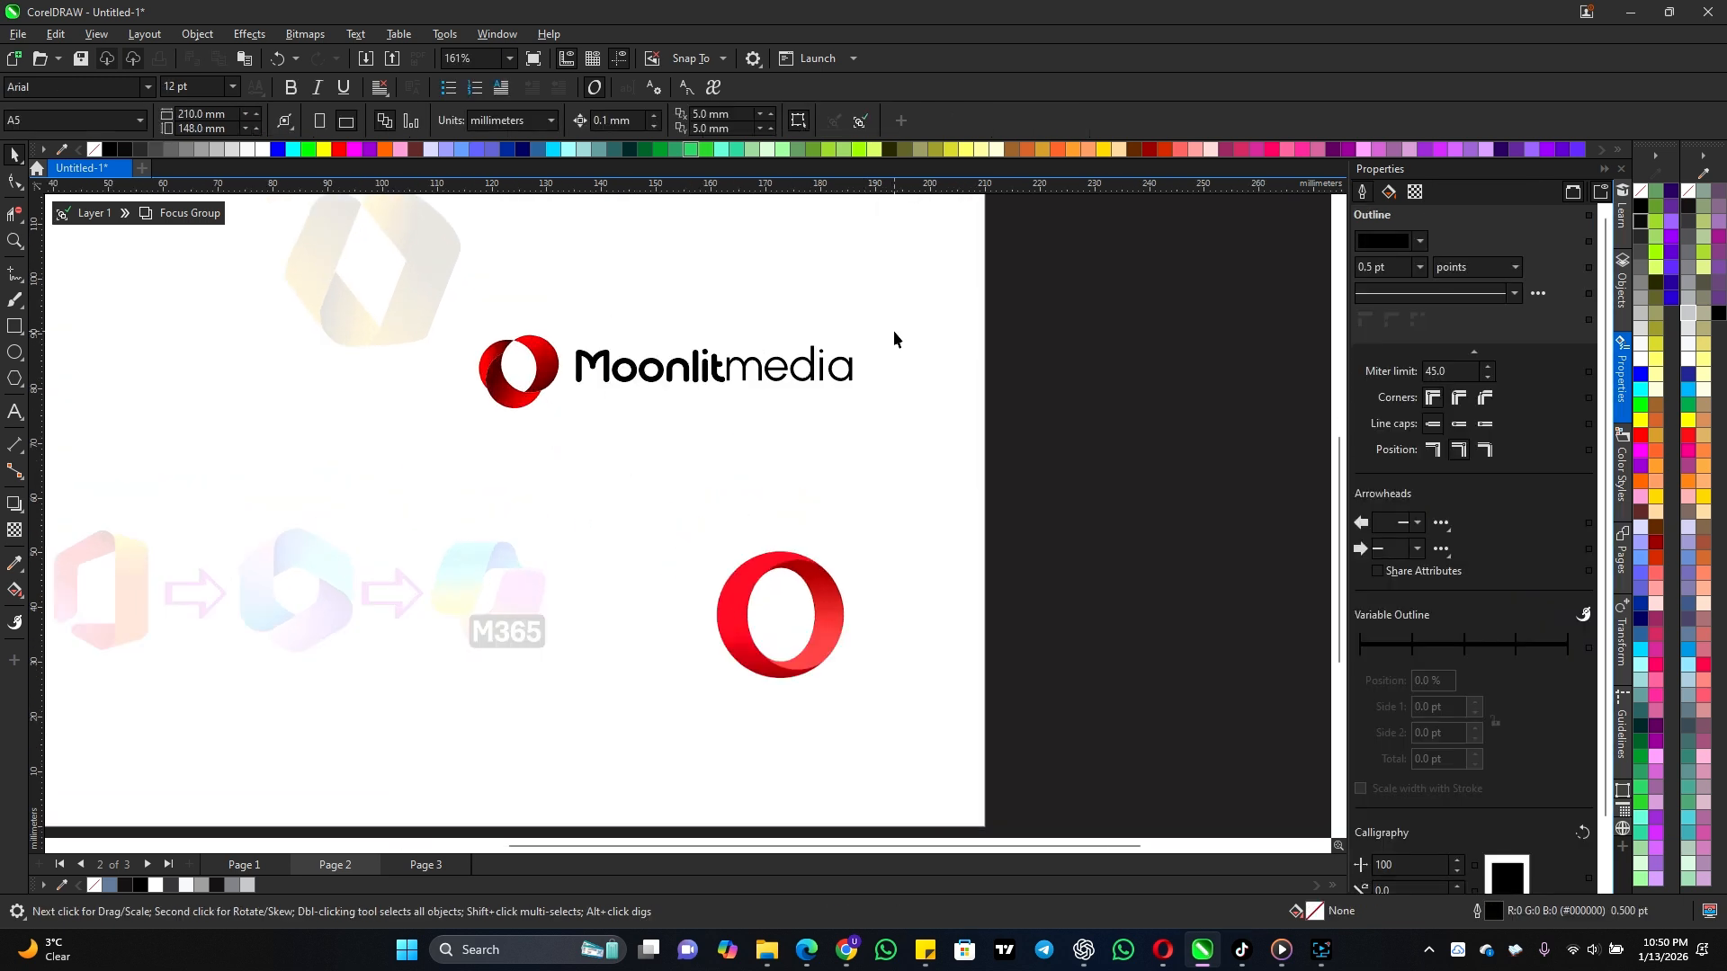
# Step: Scale the three-crescent mark down to about 91.4% and select it together with the "Moonlitmedia" text
pyautogui.moveTo(477, 395); pyautogui.dragTo(601, 444)
pyautogui.moveTo(472, 416); pyautogui.dragTo(483, 422)
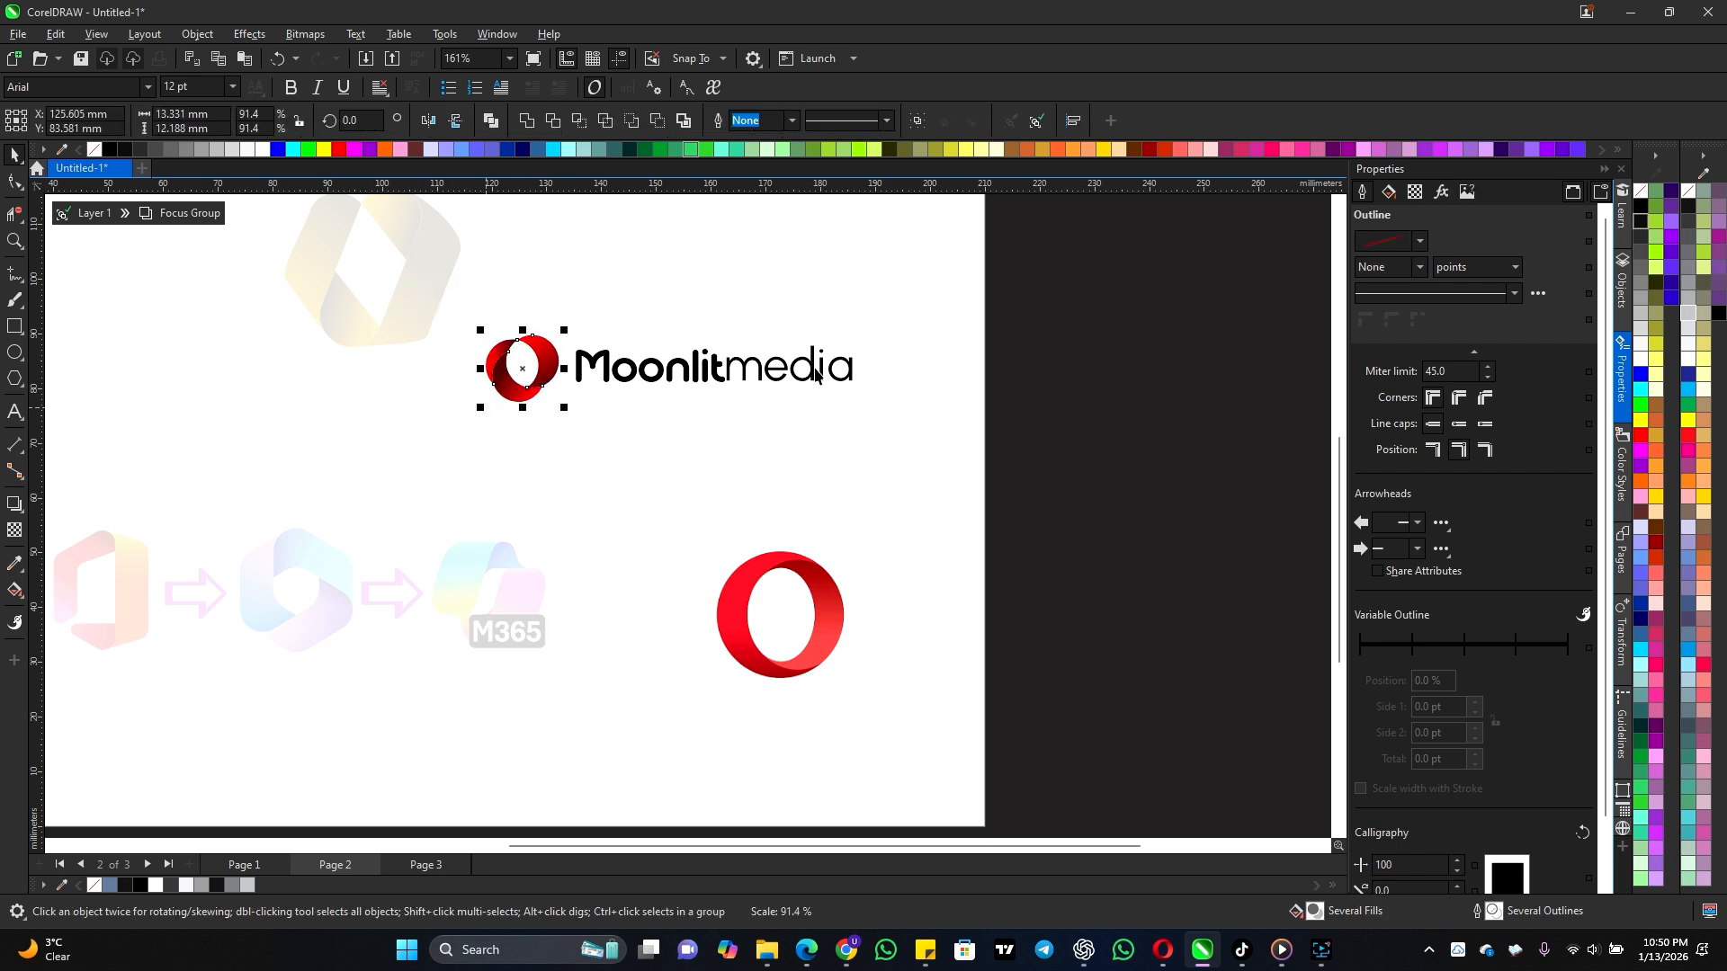
pyautogui.moveTo(942, 320); pyautogui.dragTo(490, 464)
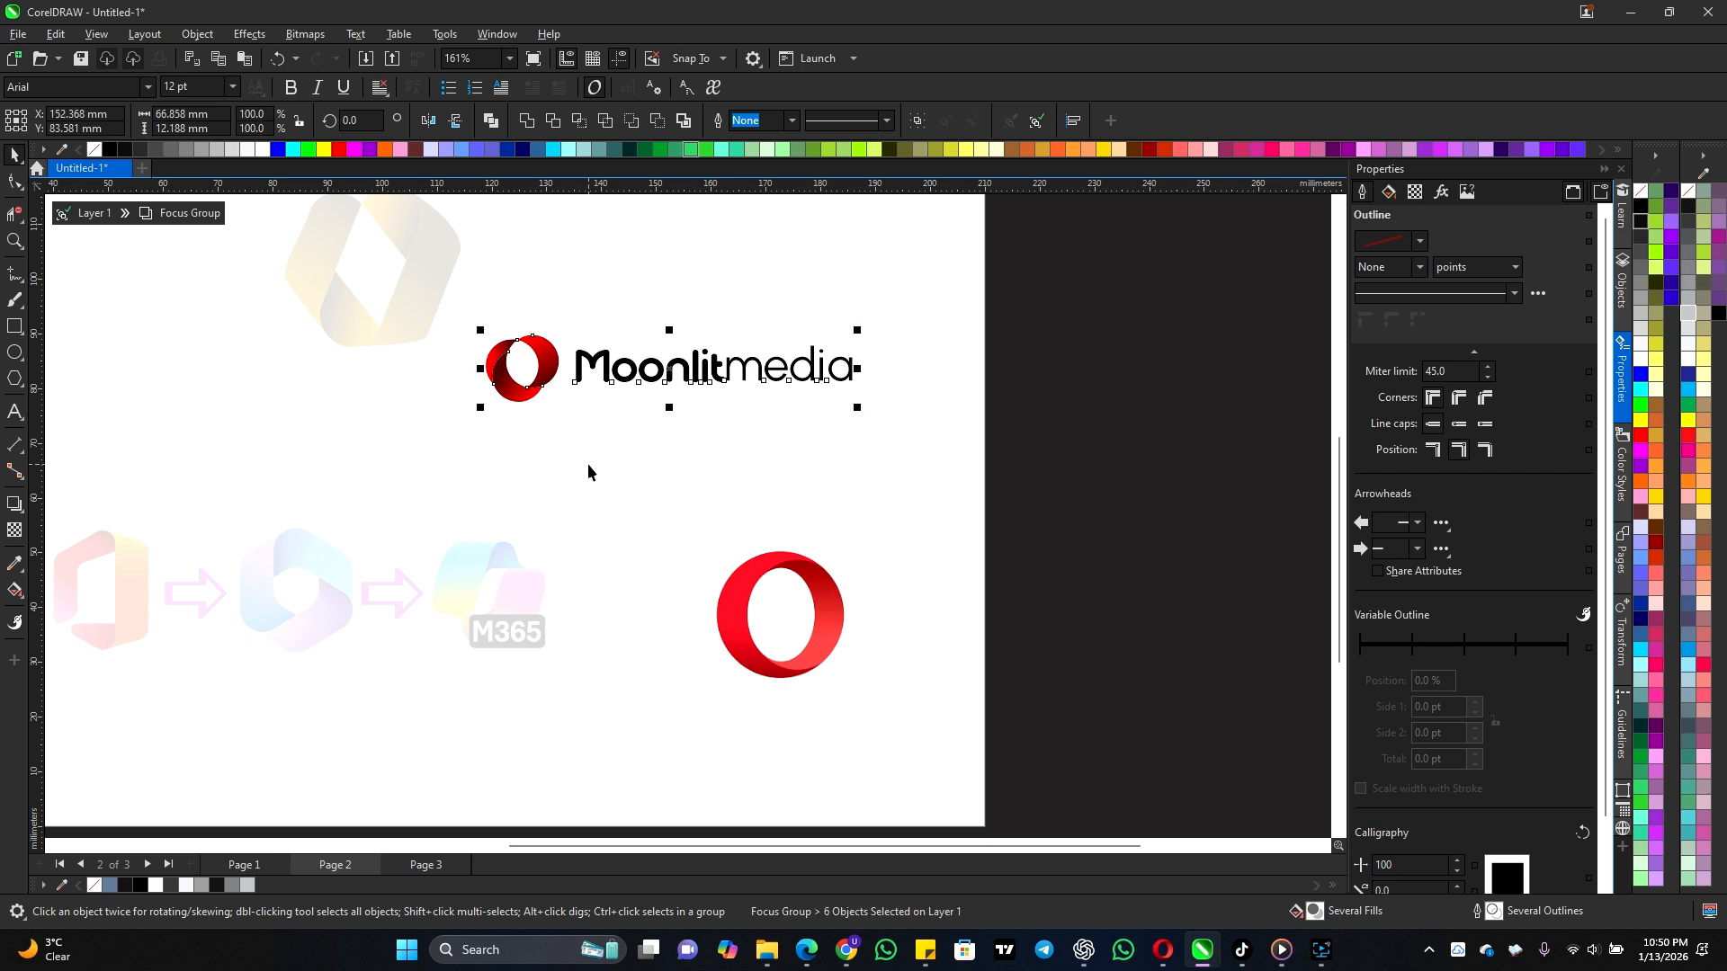
# Step: Draw a rectangle about 81.6 × 18.7 mm around the logo and round its corners to about 1.6 mm
pyautogui.click(14, 326)
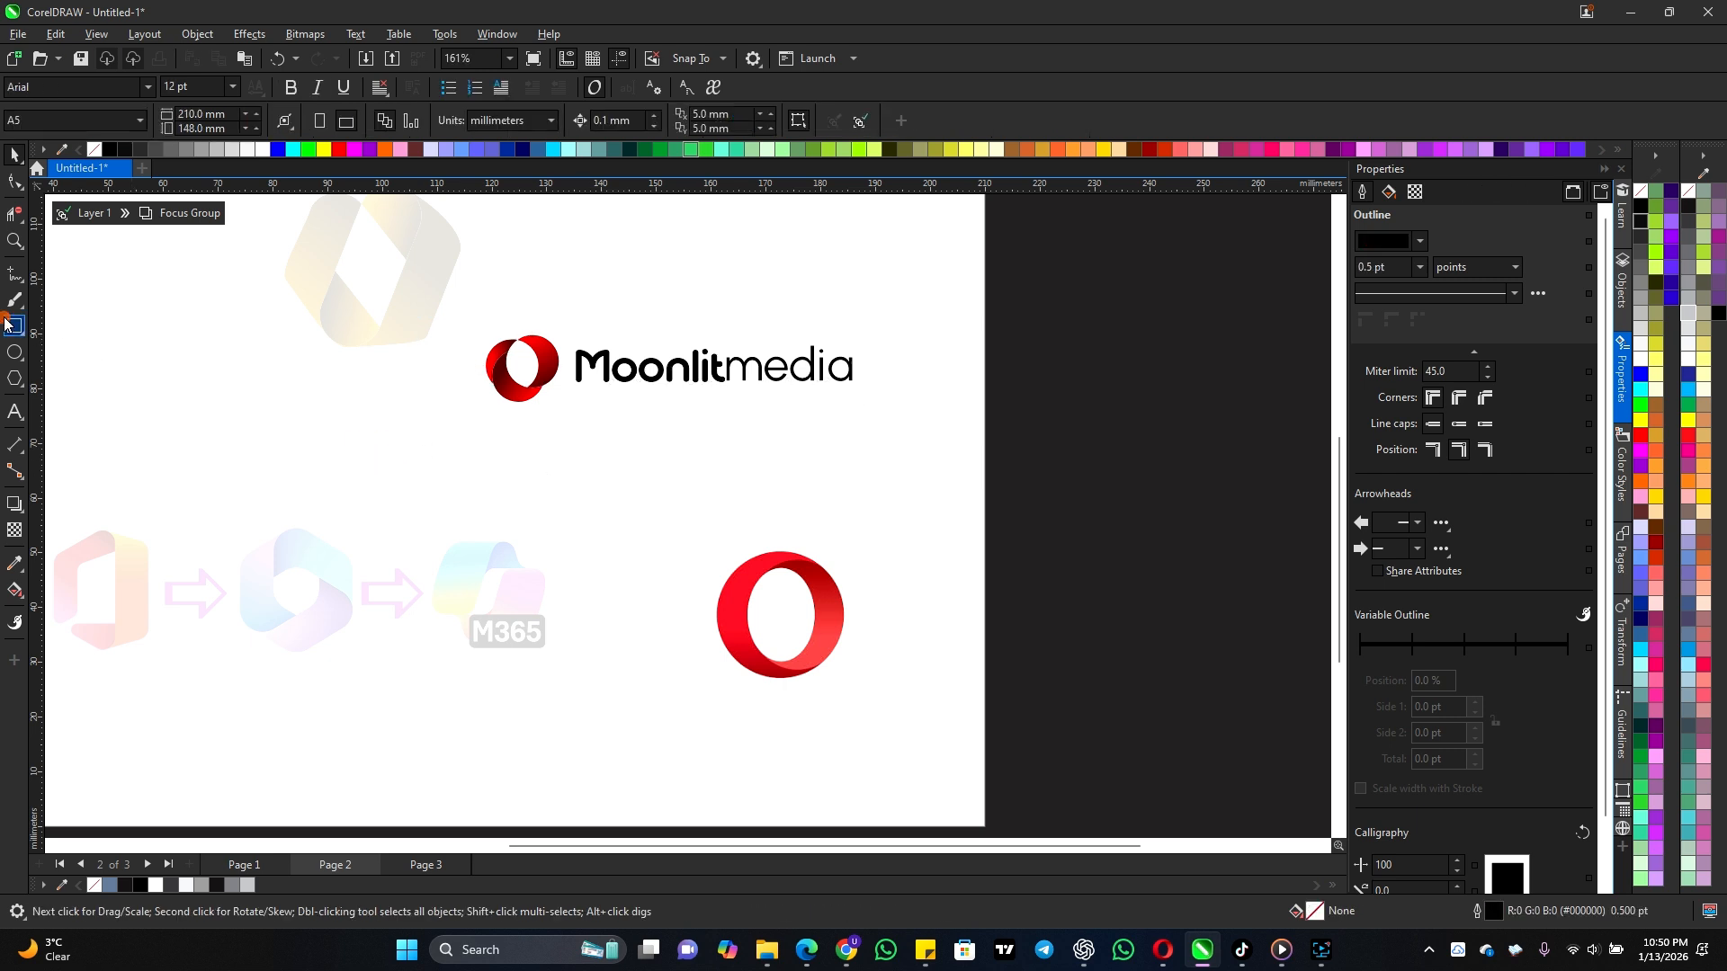
pyautogui.moveTo(443, 319); pyautogui.dragTo(891, 420)
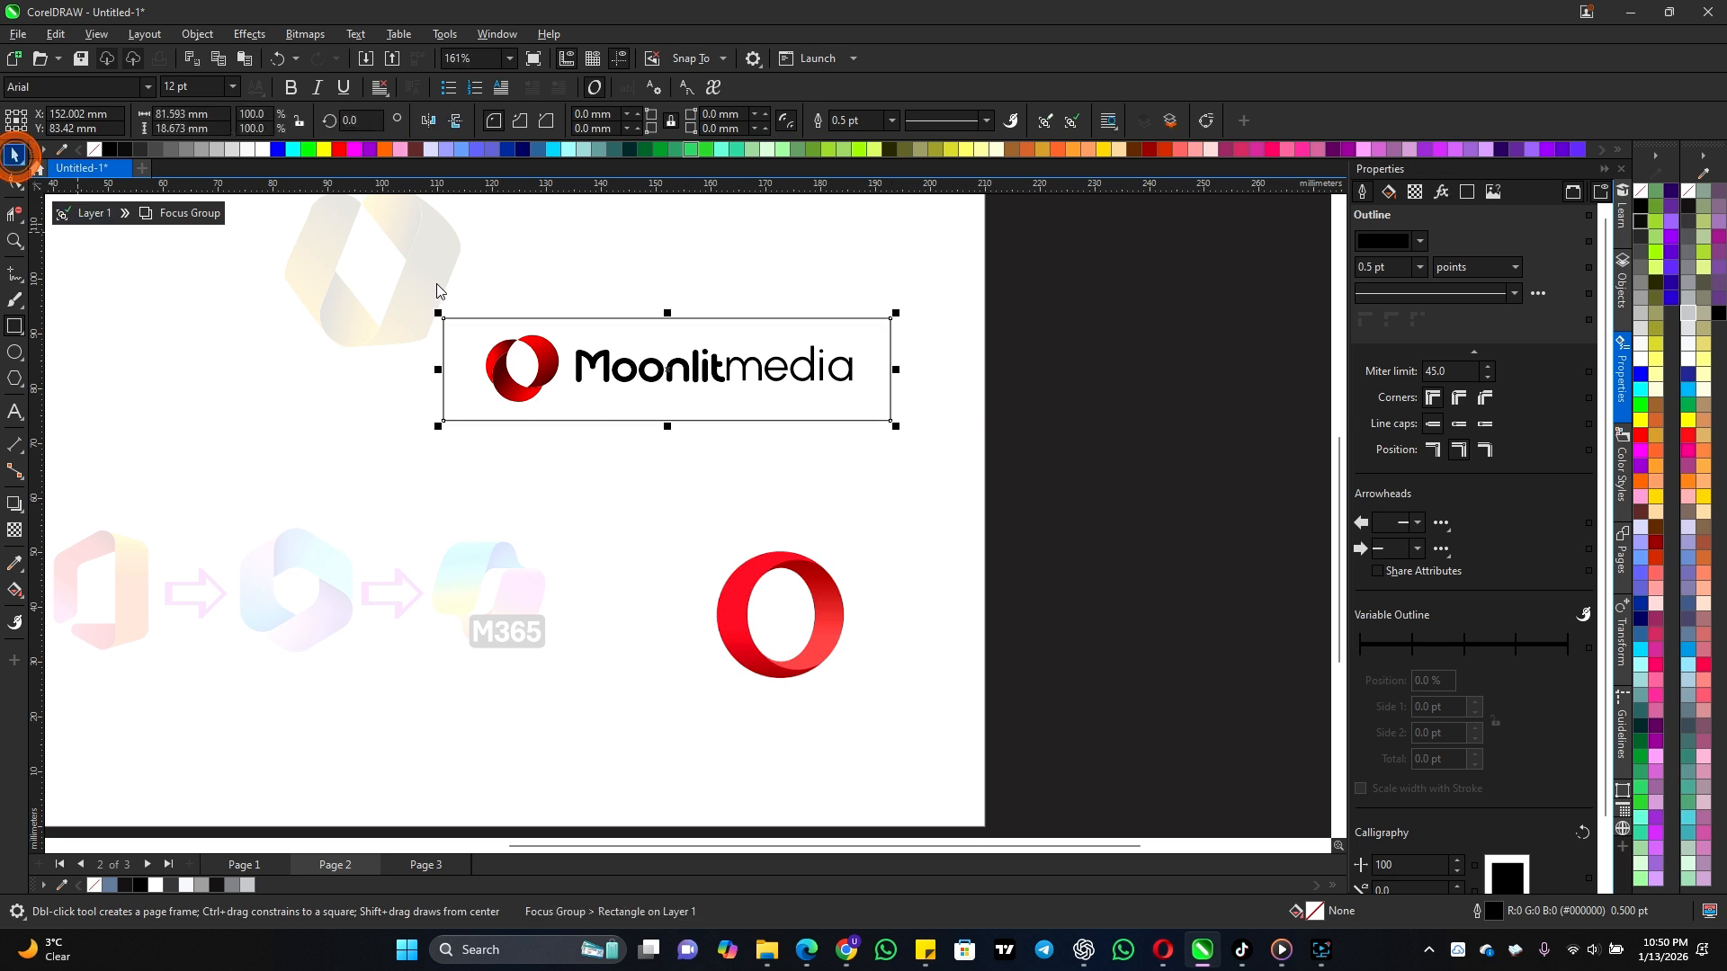
pyautogui.click(15, 158)
pyautogui.click(16, 181)
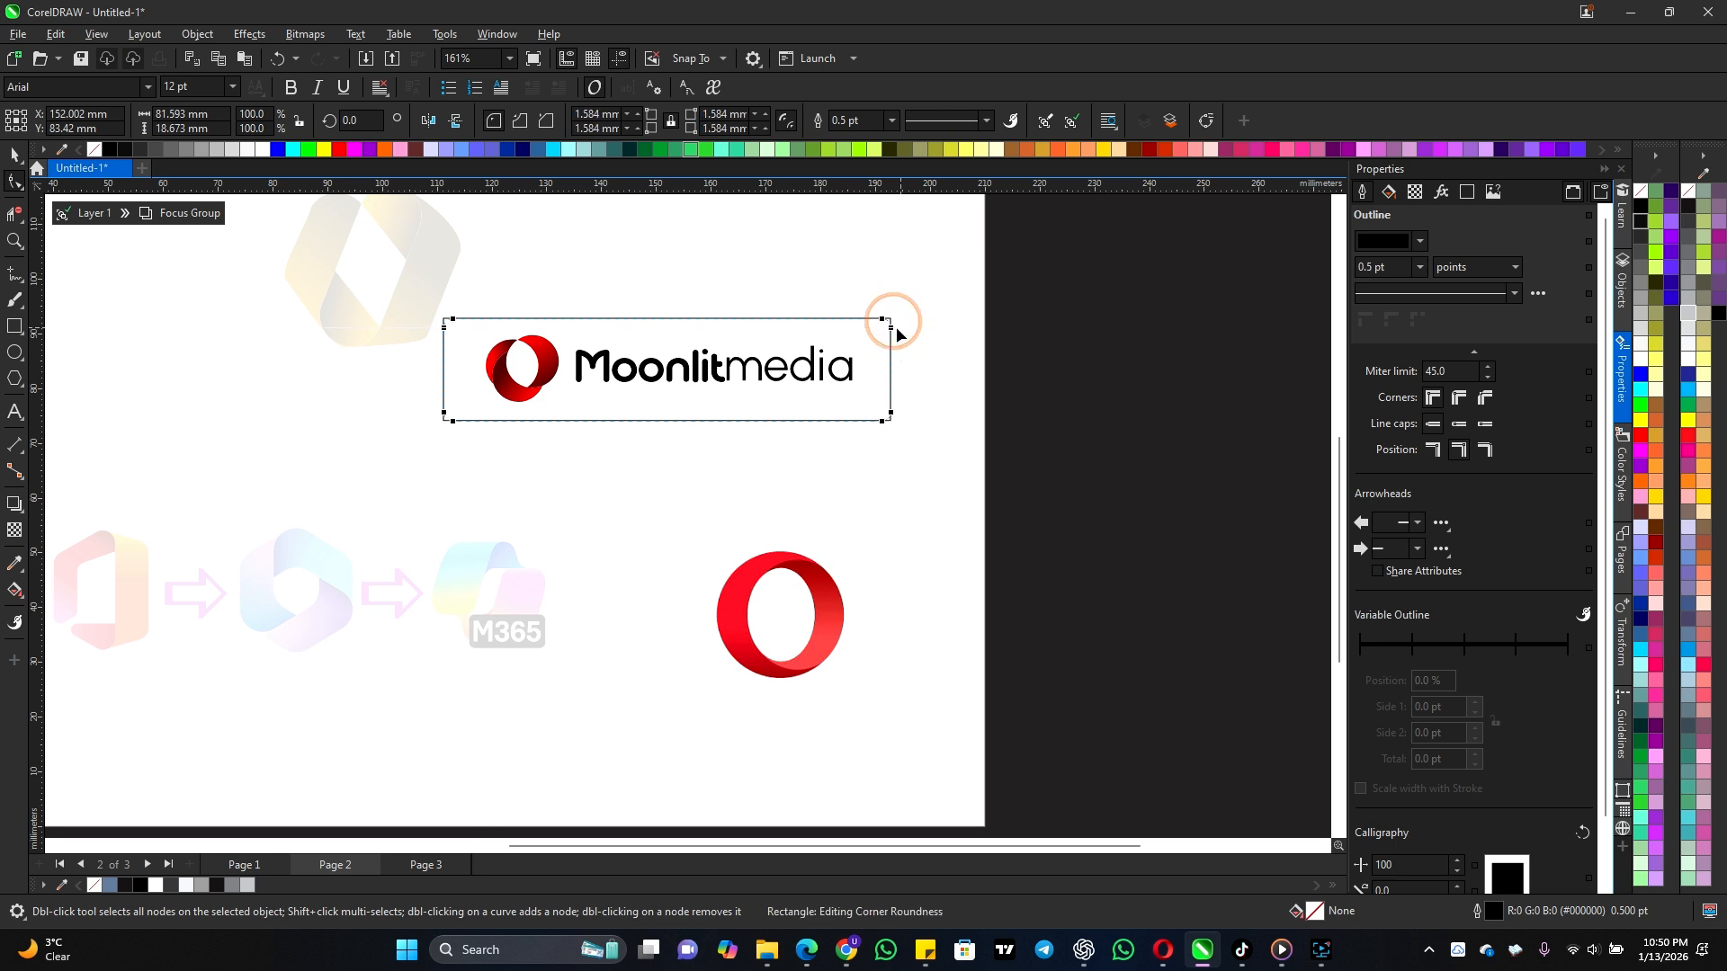
pyautogui.moveTo(893, 321); pyautogui.dragTo(884, 323)
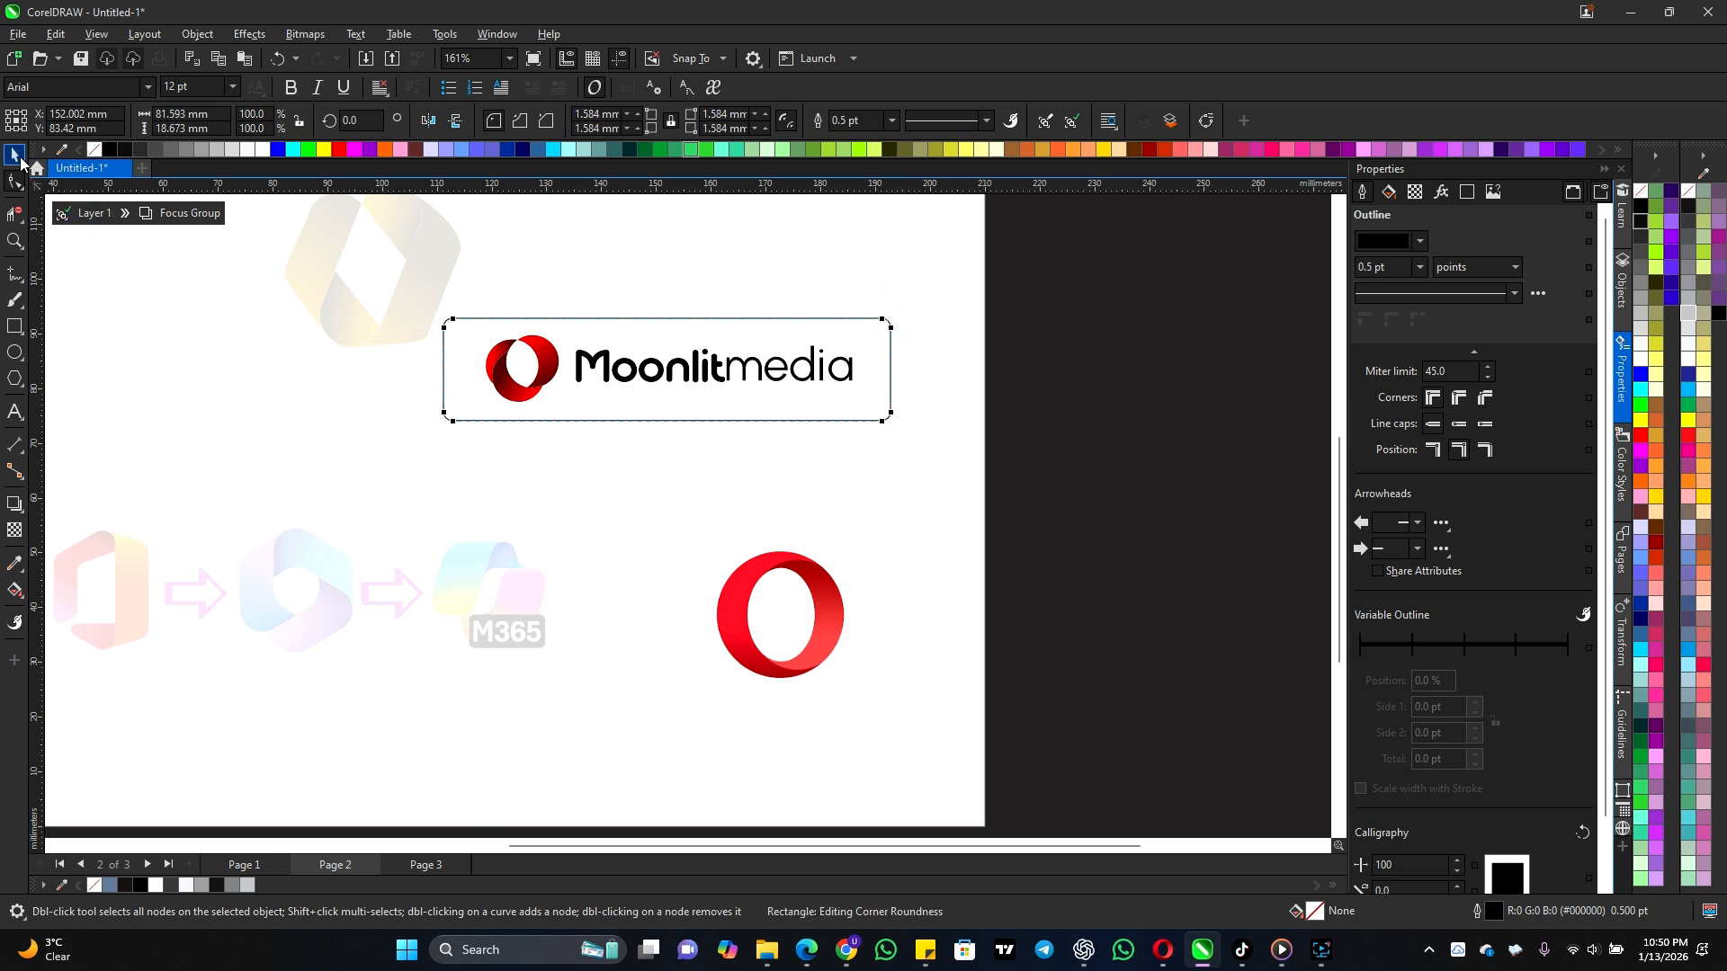